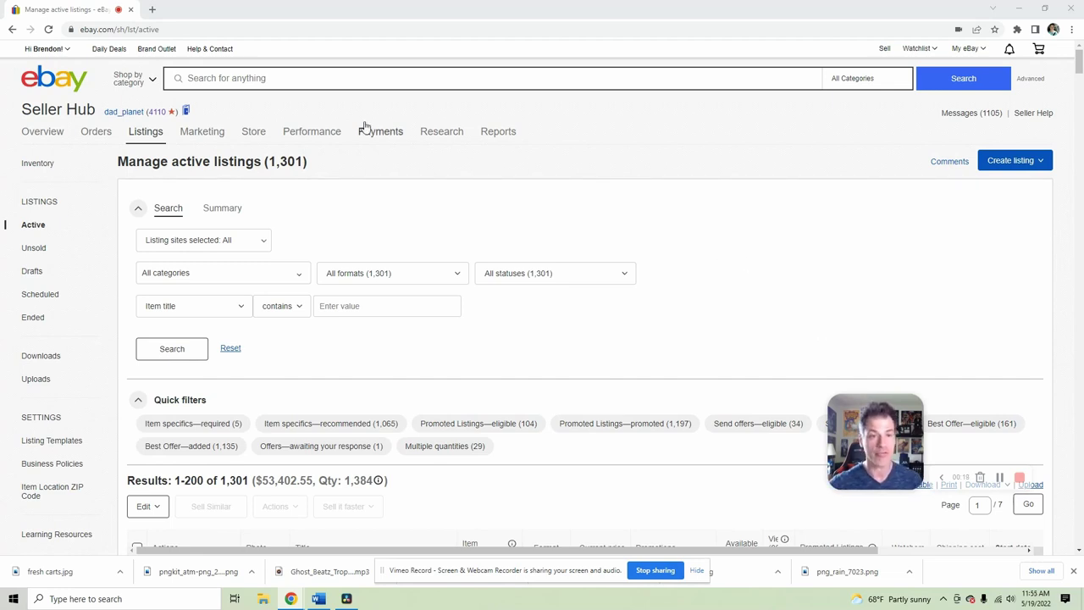
- Search eBay for the style code 'nike 631050-002'
{"action": "left_click", "coordinate": [330, 76]}
{"action": "type", "text": "nike"}
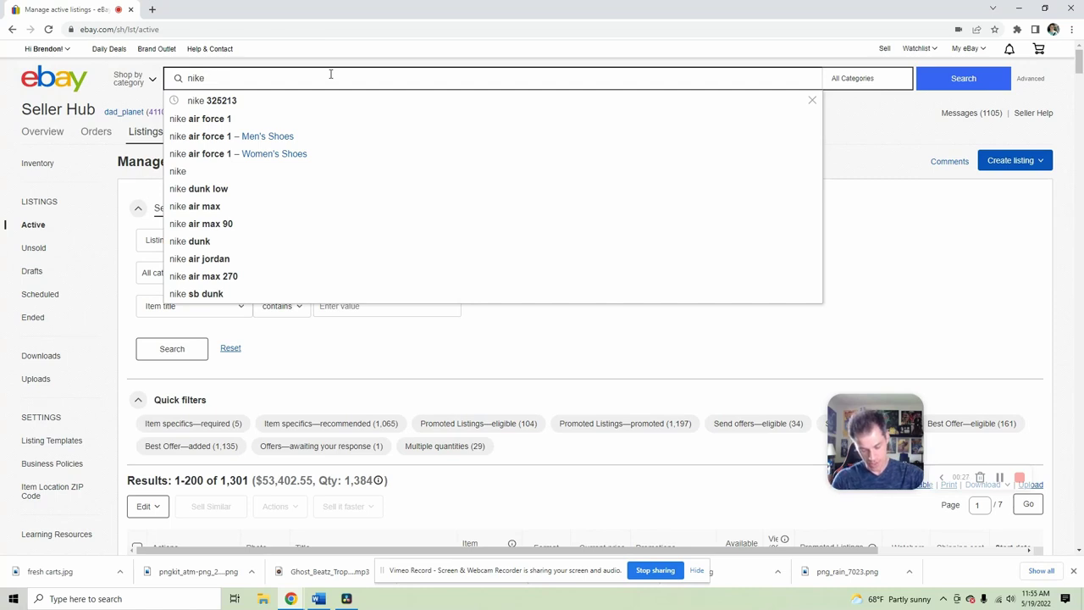
{"action": "type", "text": "631050"}
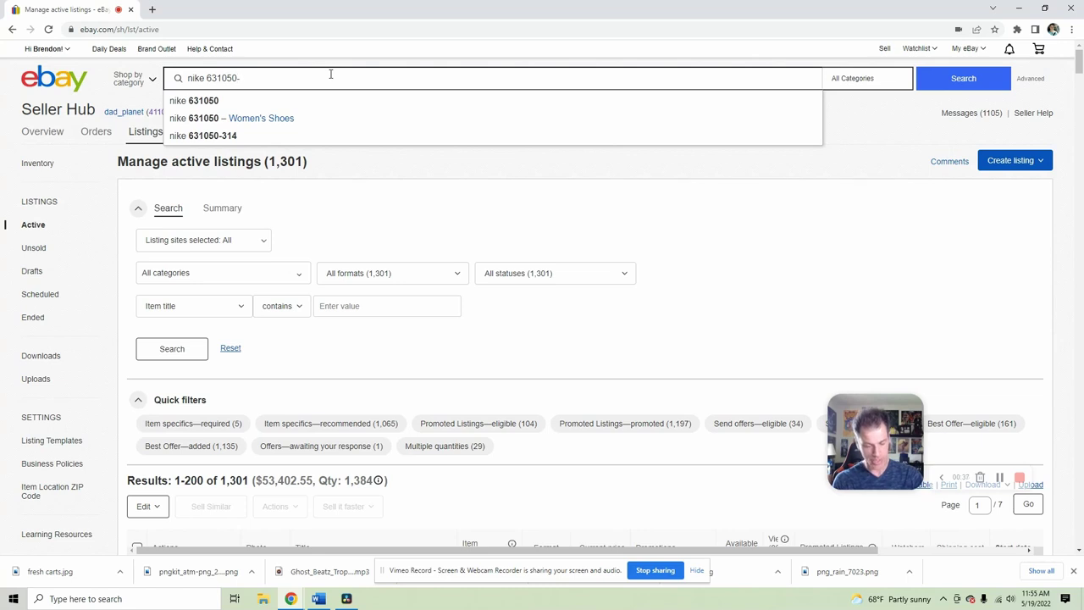
{"action": "type", "text": "-002"}
{"action": "key", "text": "Return"}
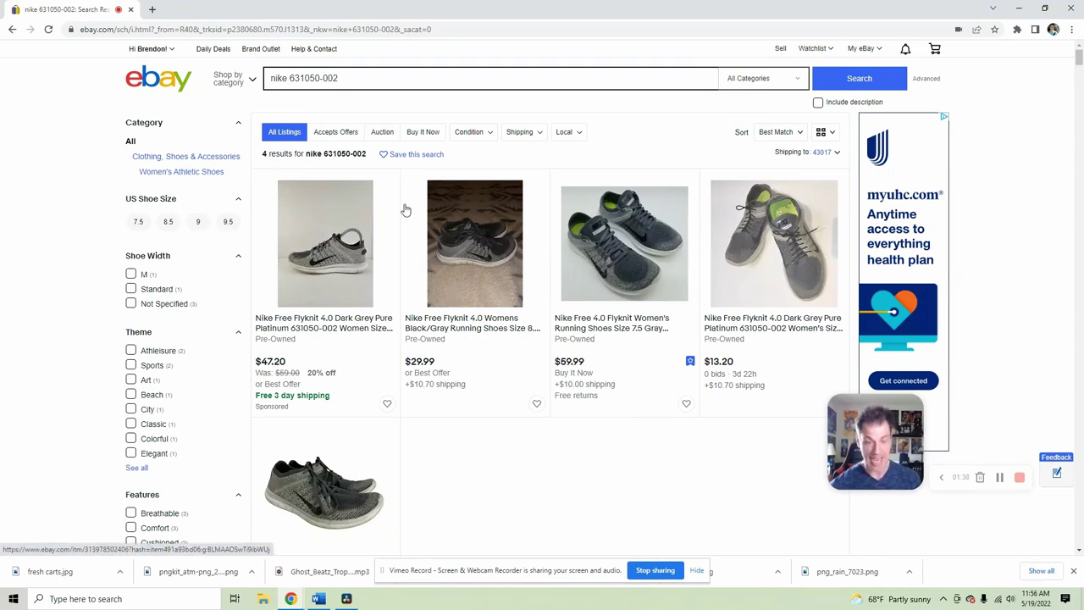
- Apply the US Shoe Size 7.5 filter to the search results
{"action": "left_click", "coordinate": [139, 223]}
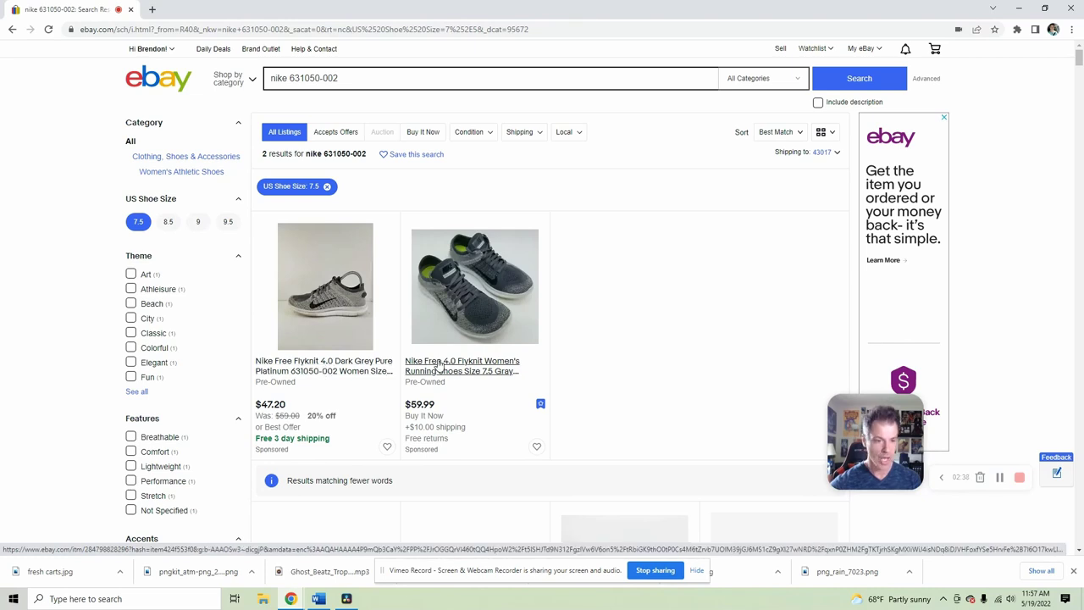
- Open the $47.20 Nike Free Flyknit 4.0 listing and view all its photos, through the size tag and soles
{"action": "left_click", "coordinate": [330, 376]}
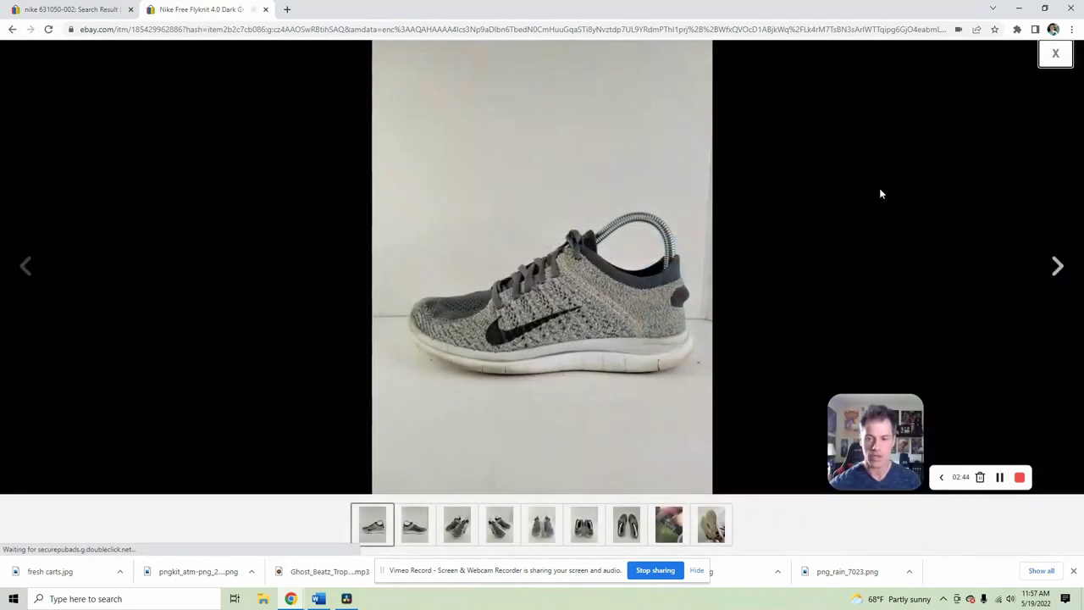
{"action": "left_click", "coordinate": [1058, 268]}
{"action": "left_click", "coordinate": [1058, 269]}
{"action": "left_click", "coordinate": [1058, 268]}
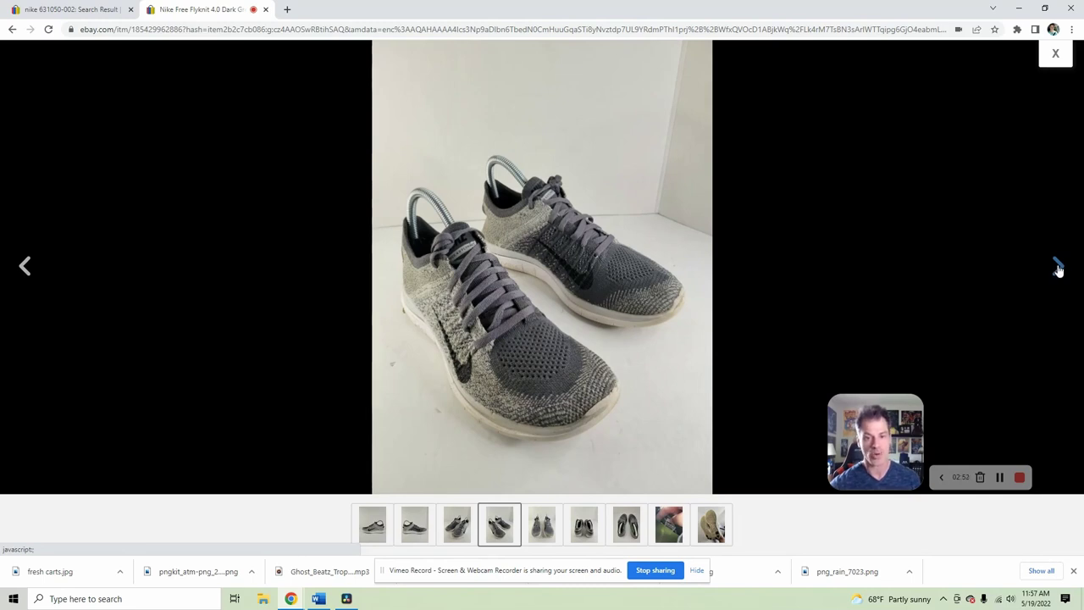
{"action": "left_click", "coordinate": [1058, 268]}
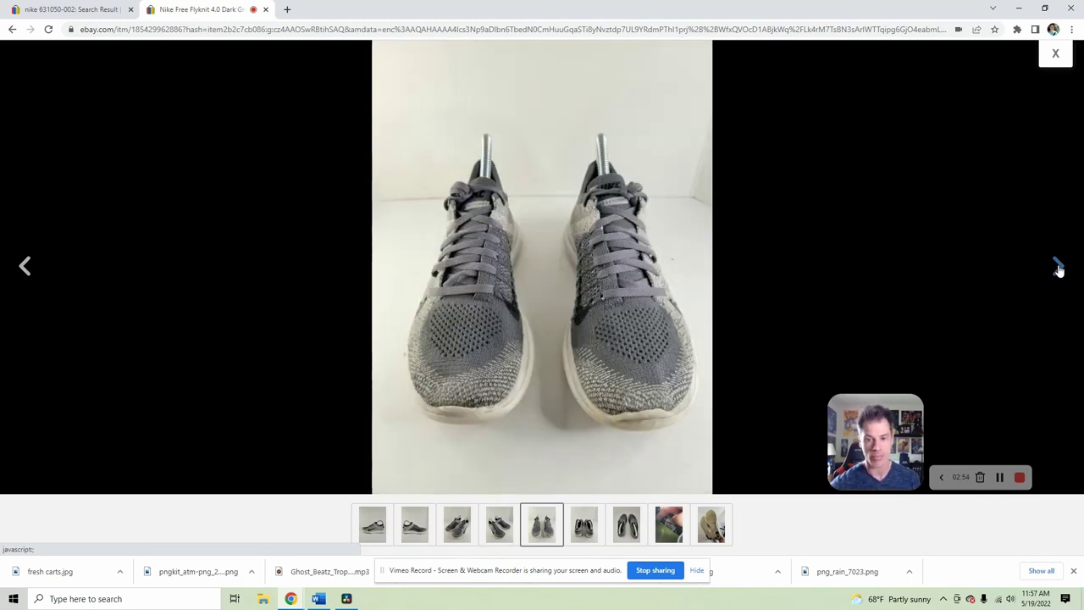
{"action": "left_click", "coordinate": [1058, 268]}
{"action": "left_click", "coordinate": [1058, 269]}
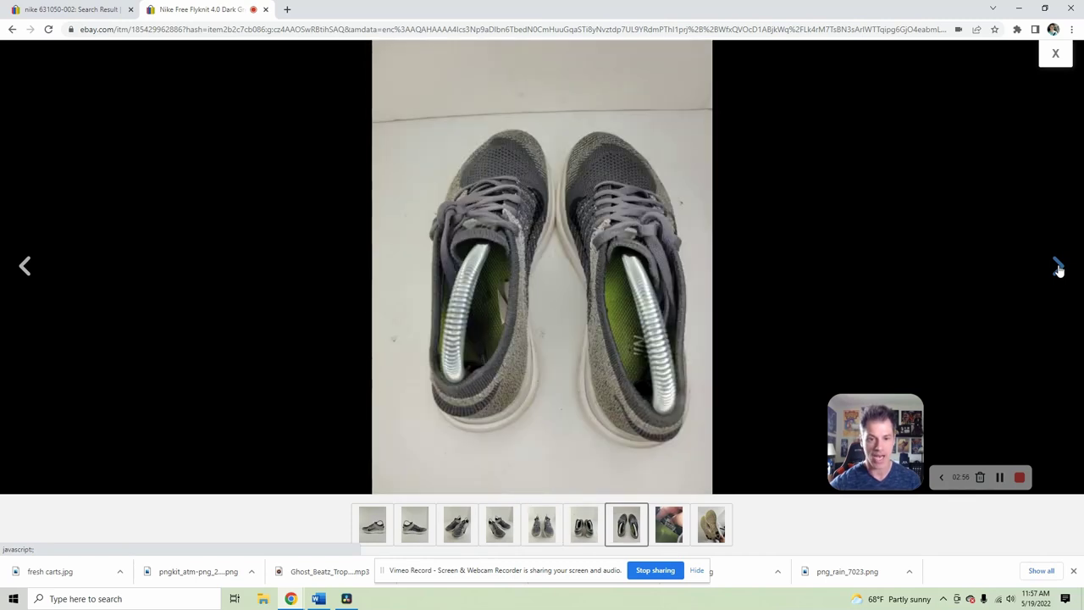
{"action": "left_click", "coordinate": [1058, 268]}
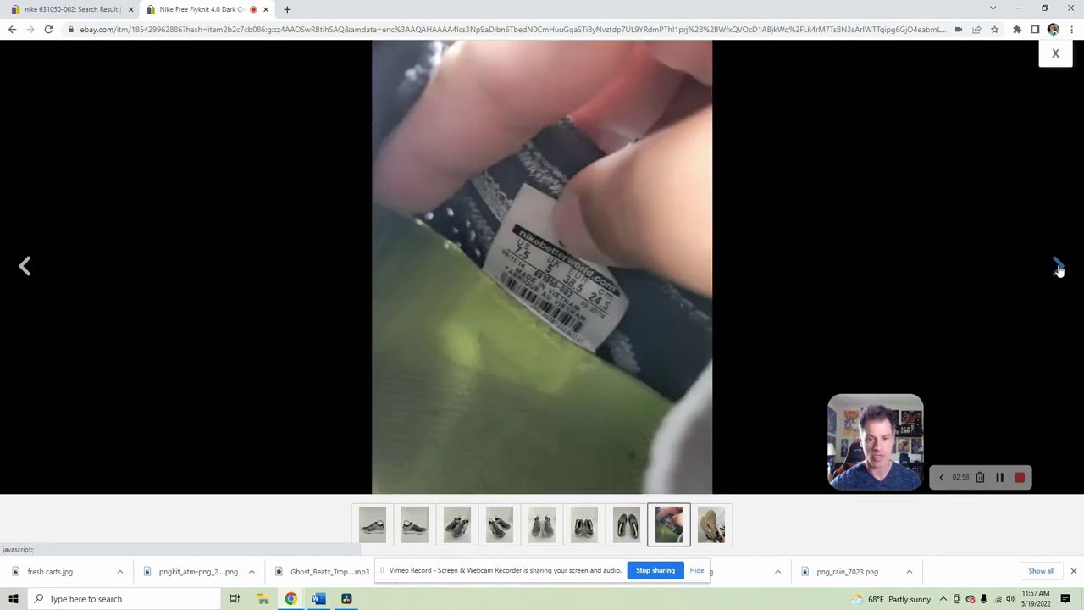
{"action": "left_click", "coordinate": [1058, 268]}
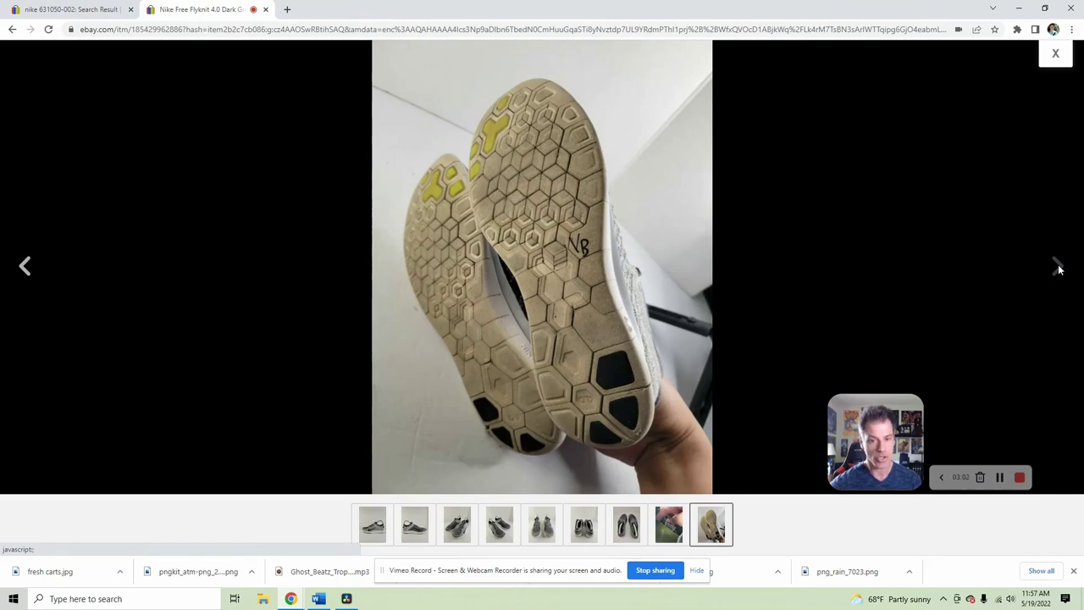
{"action": "left_click", "coordinate": [1057, 60]}
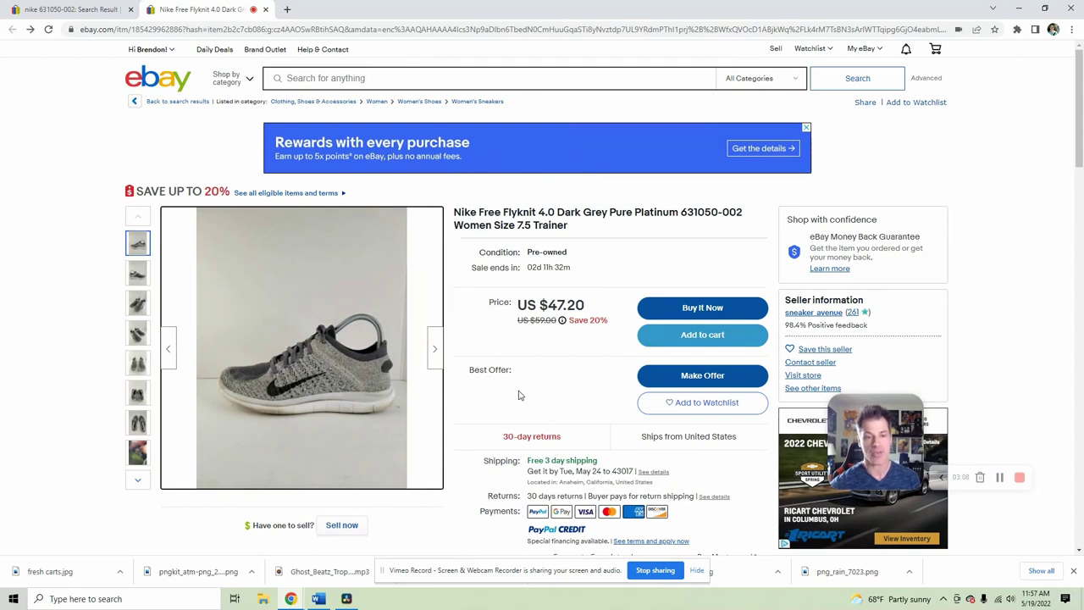
- Close the $47.20 listing and view the $59.99 Nike Free 4.0 Flyknit listing's photos full-screen
{"action": "left_click", "coordinate": [266, 10]}
{"action": "left_click", "coordinate": [487, 250]}
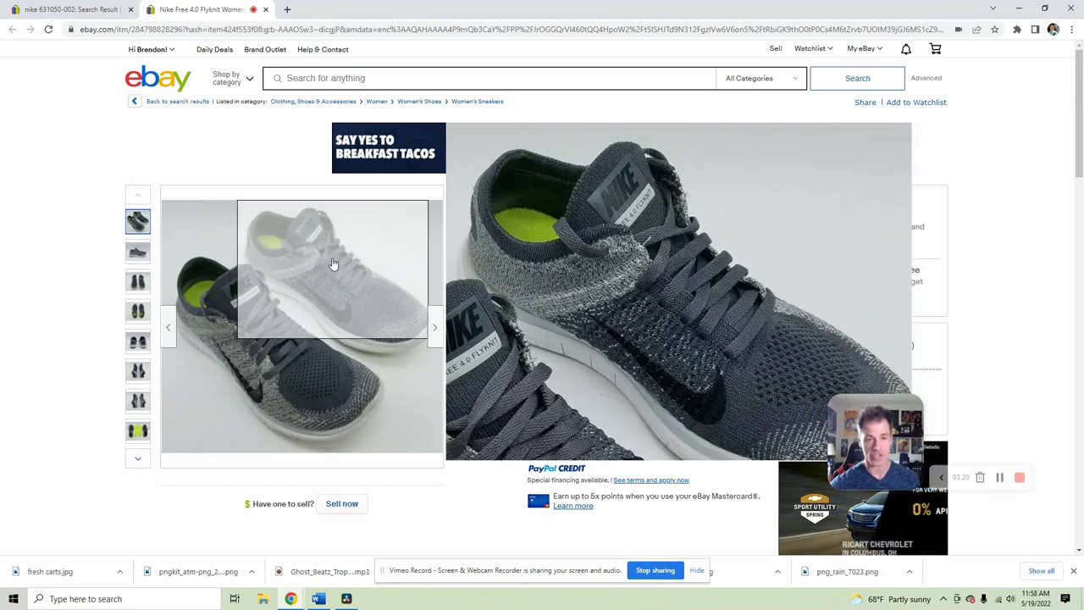
{"action": "left_click", "coordinate": [308, 285]}
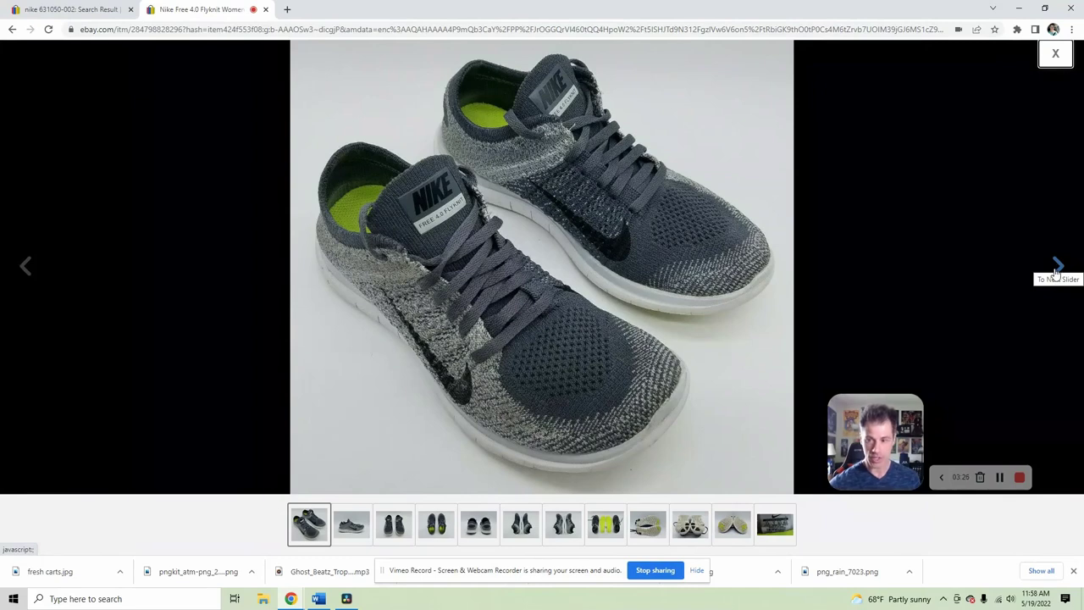
- Go through all the $59.99 listing's photos, including the insoles, soles and heels
{"action": "left_click", "coordinate": [1057, 270]}
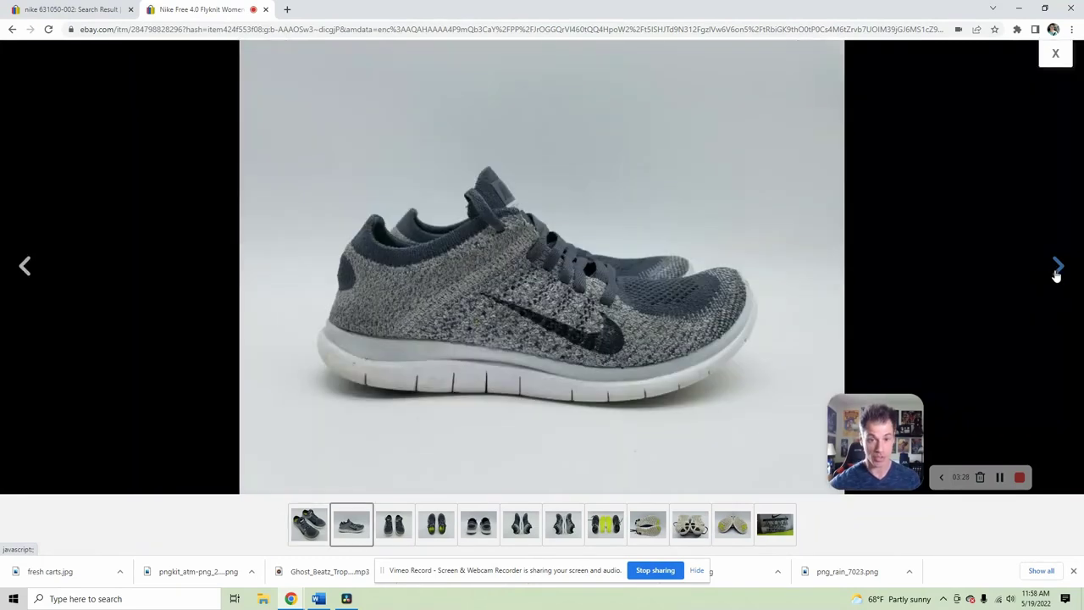
{"action": "left_click", "coordinate": [1056, 269]}
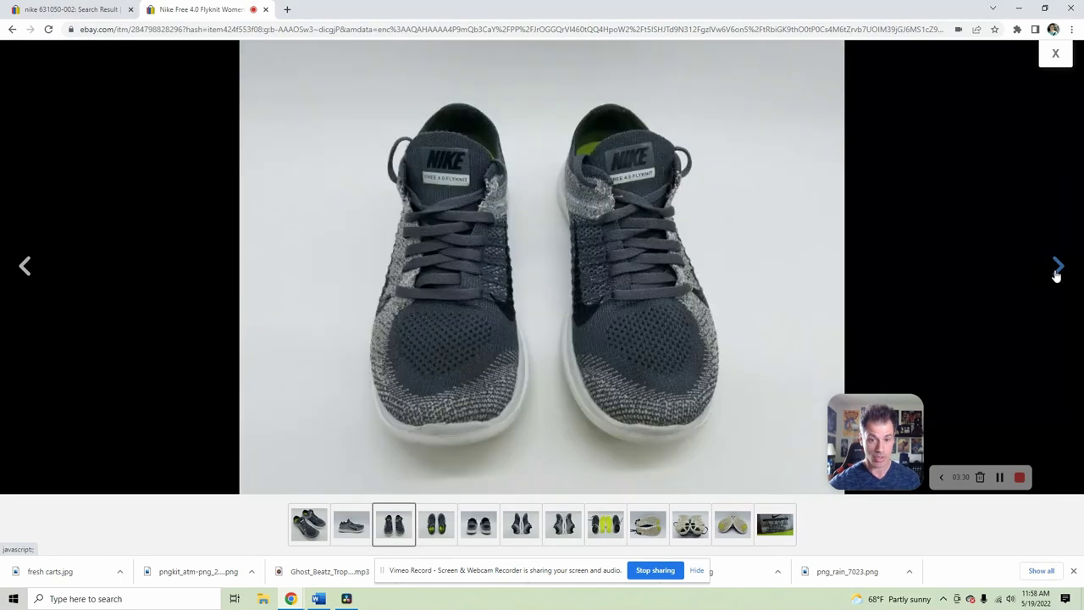
{"action": "left_click", "coordinate": [1056, 269]}
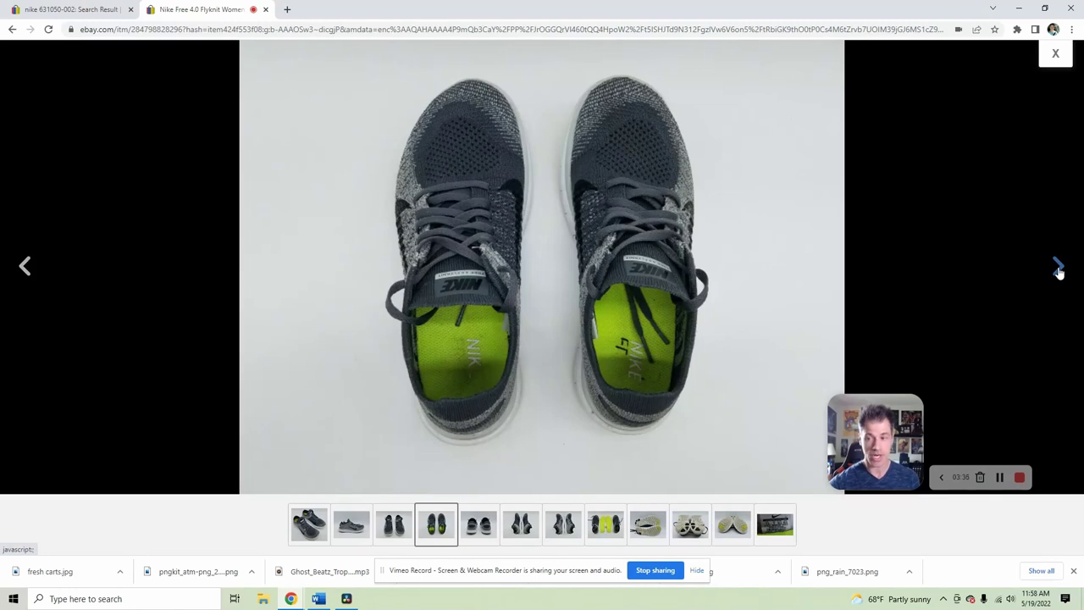
{"action": "left_click", "coordinate": [1057, 268]}
{"action": "left_click", "coordinate": [1057, 267]}
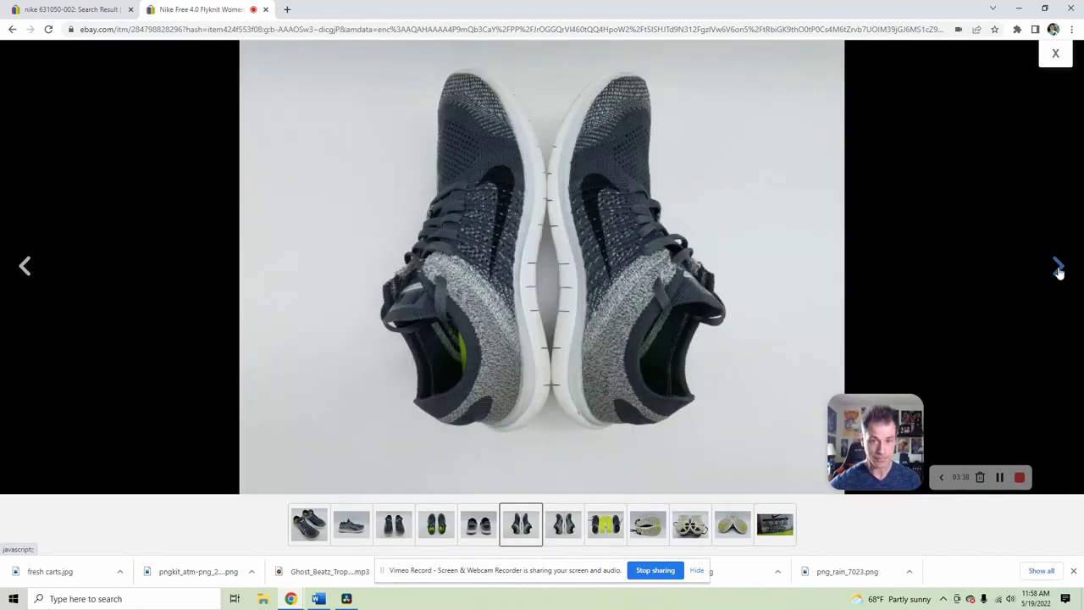
{"action": "left_click", "coordinate": [1058, 267]}
{"action": "left_click", "coordinate": [1058, 268]}
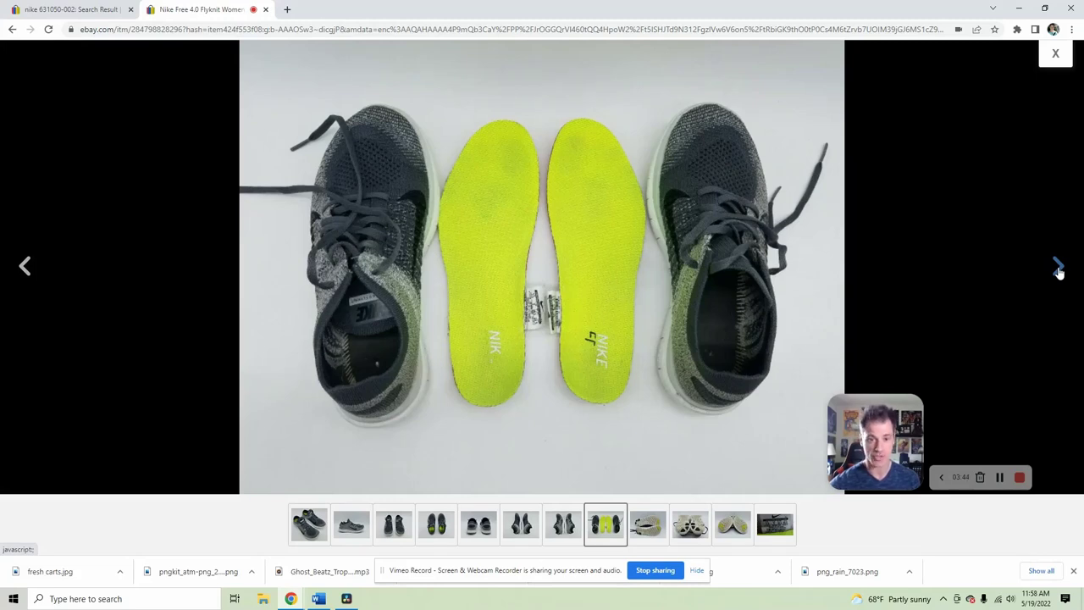
{"action": "left_click", "coordinate": [1058, 268]}
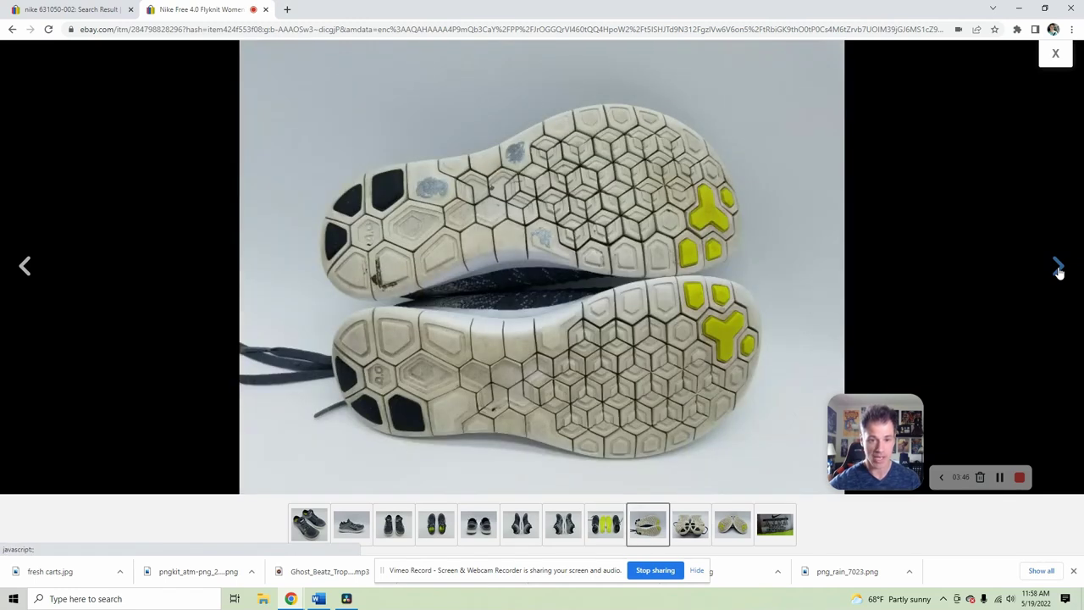
{"action": "left_click", "coordinate": [1058, 268]}
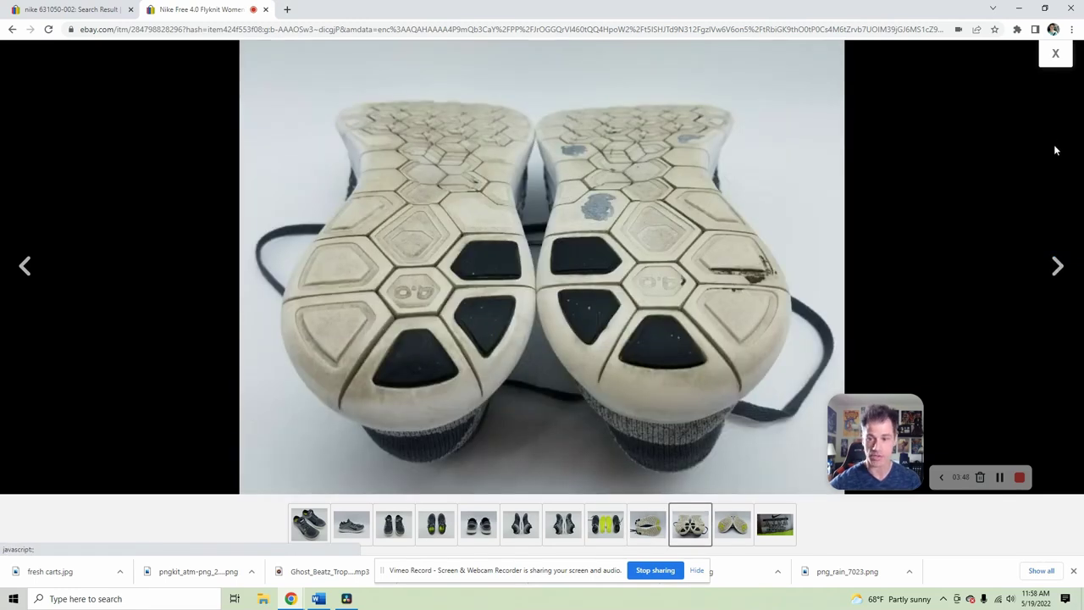
{"action": "left_click", "coordinate": [1057, 55]}
{"action": "left_click", "coordinate": [266, 9]}
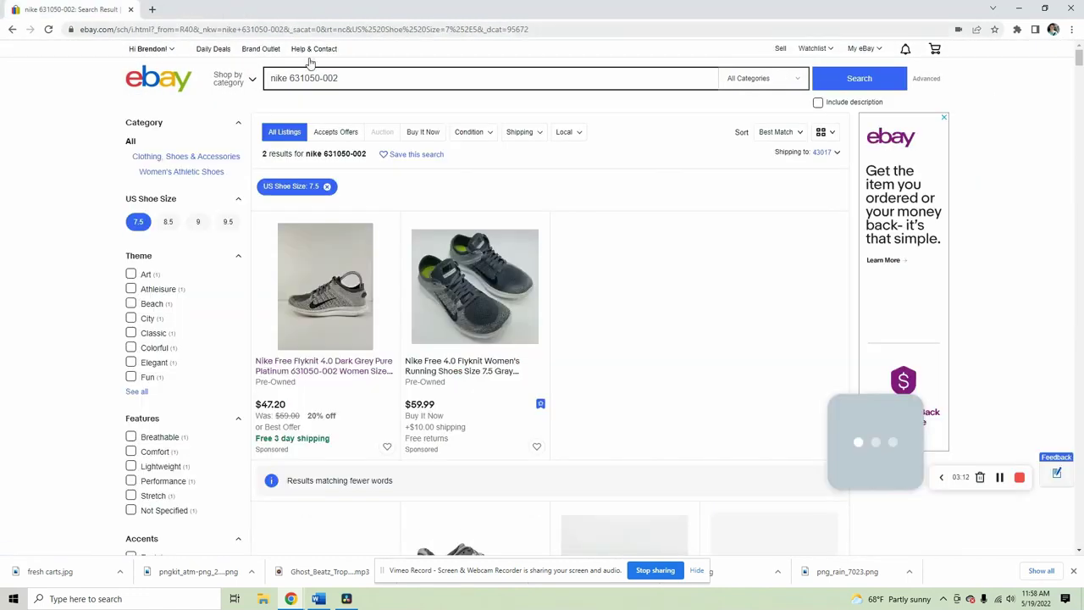
{"action": "scroll", "coordinate": [86, 227], "scroll_direction": "down", "scroll_amount": 3}
{"action": "scroll", "coordinate": [85, 227], "scroll_direction": "down", "scroll_amount": 10}
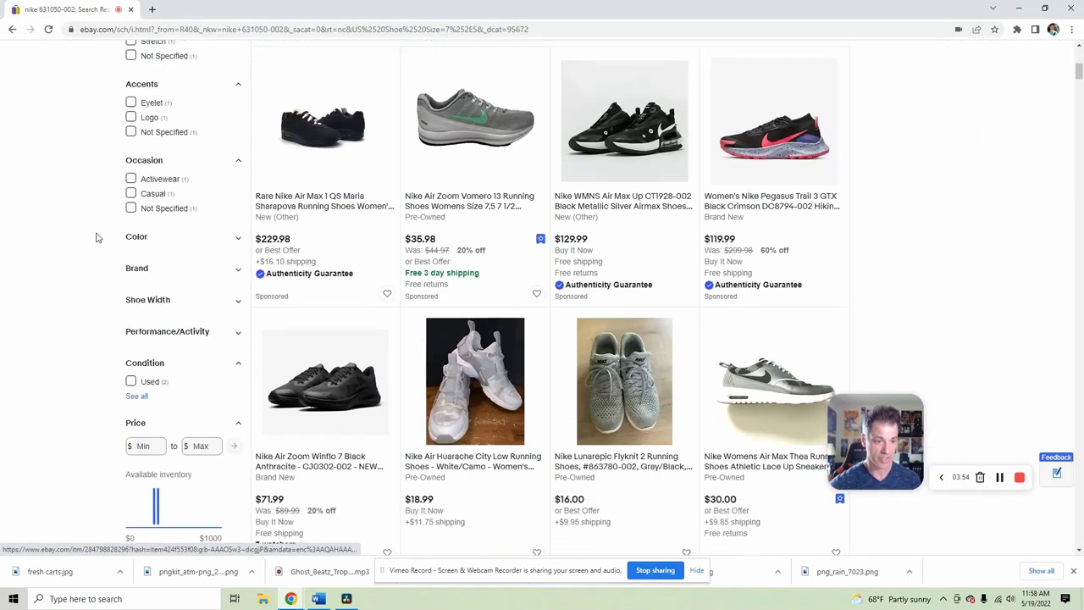
{"action": "scroll", "coordinate": [123, 348], "scroll_direction": "down", "scroll_amount": 5}
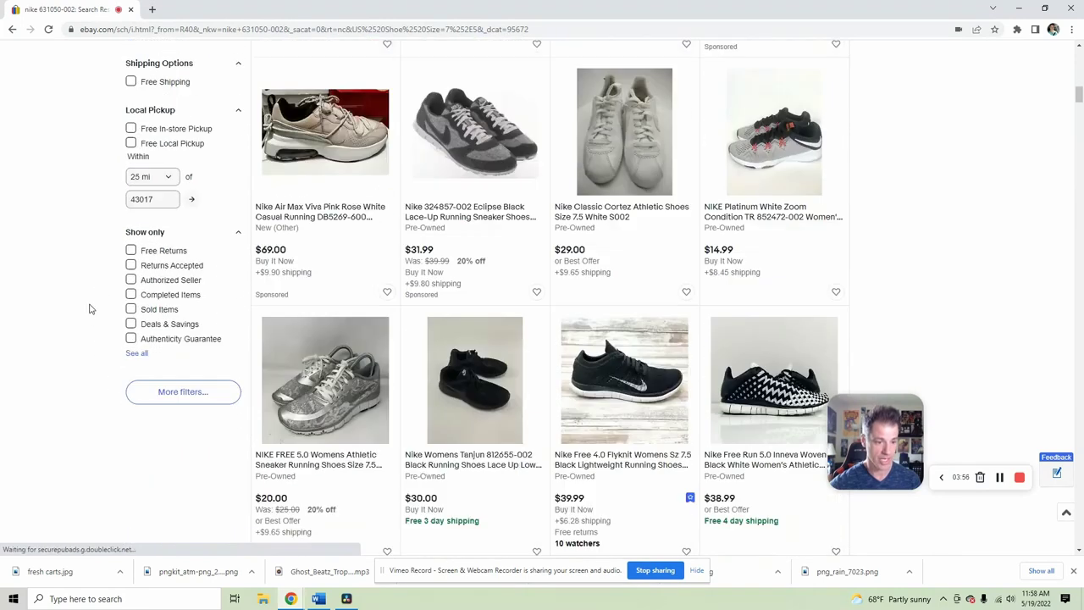
{"action": "left_click", "coordinate": [131, 289]}
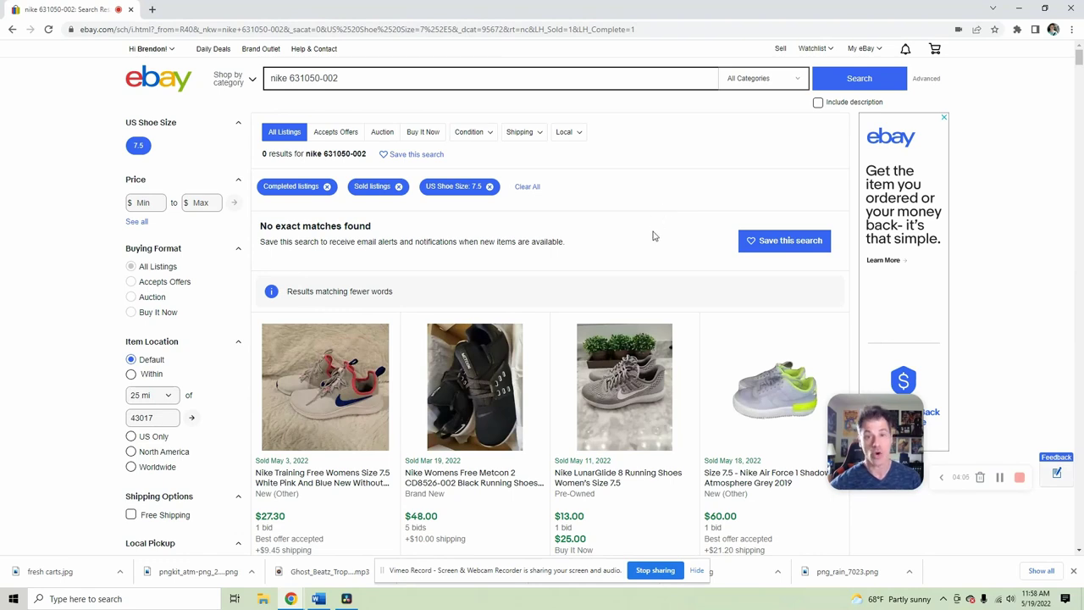
{"action": "left_click", "coordinate": [12, 32]}
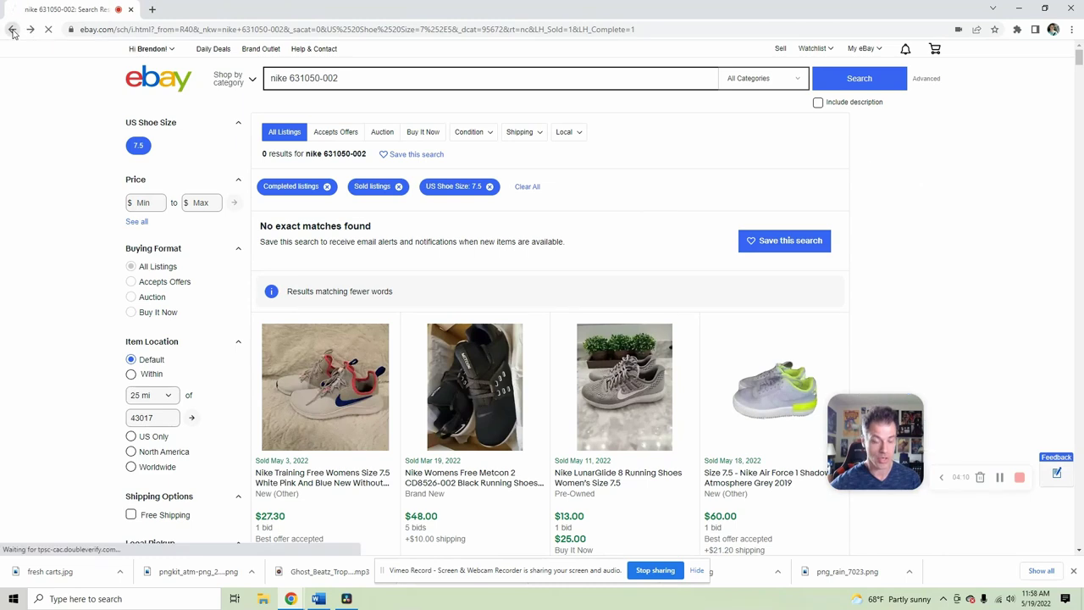
{"action": "scroll", "coordinate": [537, 272], "scroll_direction": "up", "scroll_amount": 15}
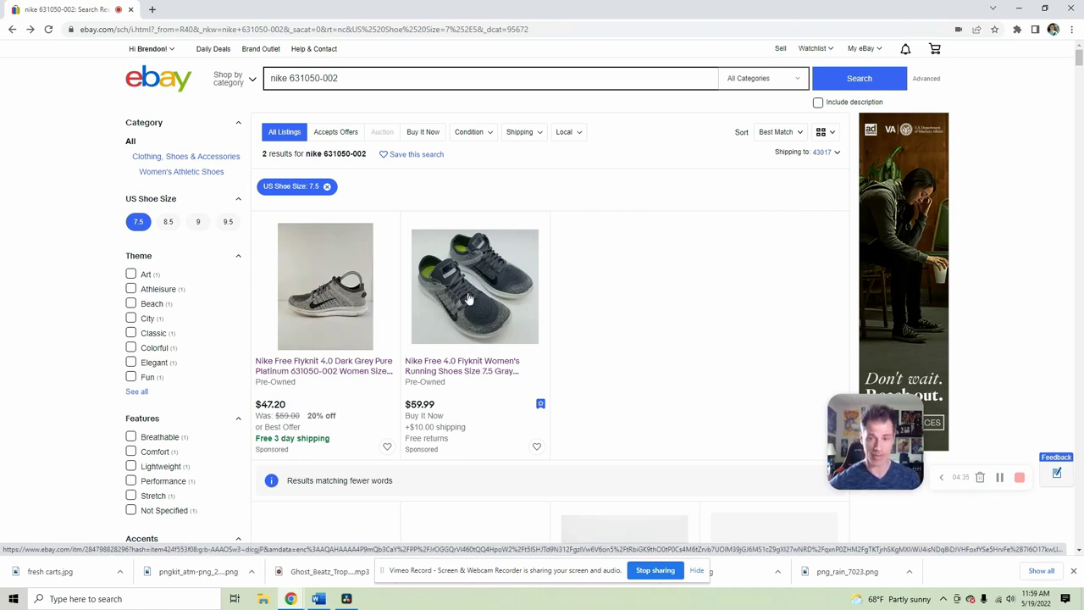
- Copy the 'nike 631050-002' text from the eBay search box
{"action": "mouse_move", "coordinate": [853, 52]}
{"action": "left_click_drag", "start_coordinate": [343, 79], "coordinate": [267, 79]}
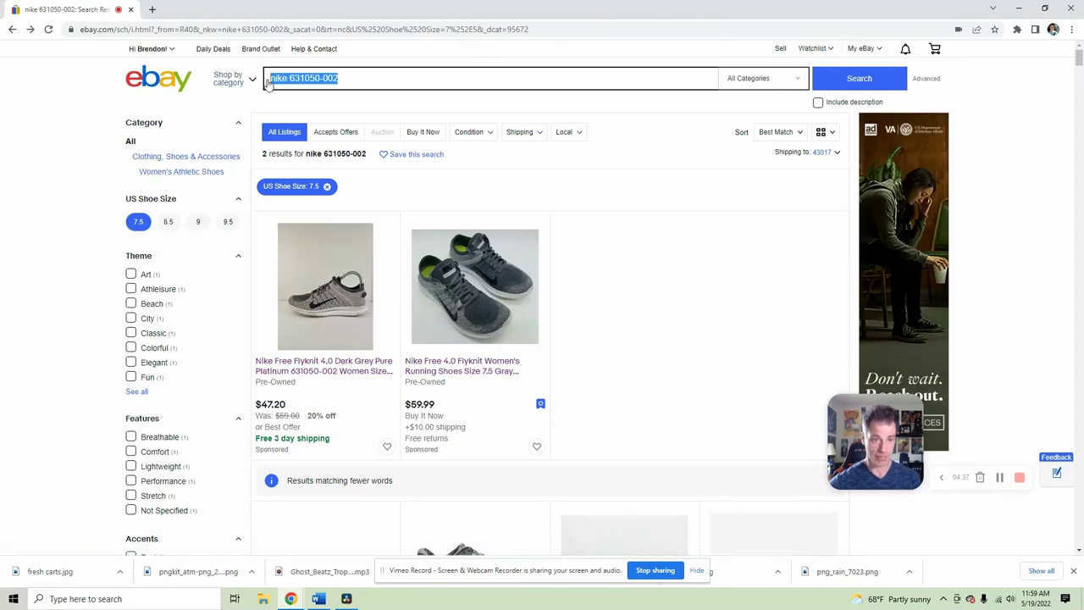
{"action": "right_click", "coordinate": [283, 76]}
{"action": "left_click", "coordinate": [310, 118]}
- Run Seller Hub Terapeak product research on 'nike 631050-002'
{"action": "mouse_move", "coordinate": [864, 49]}
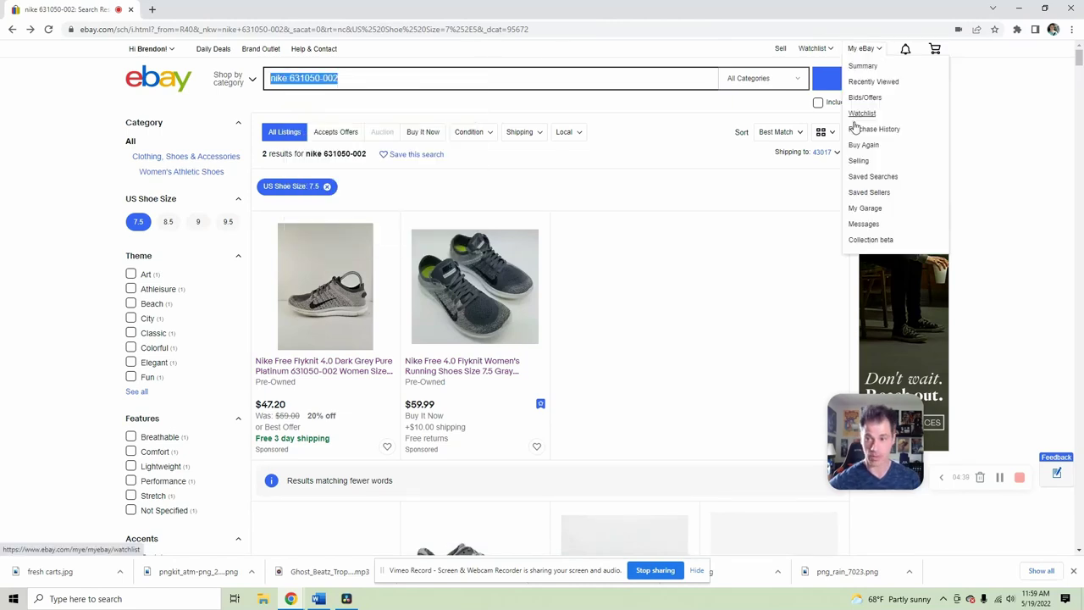
{"action": "left_click", "coordinate": [873, 177]}
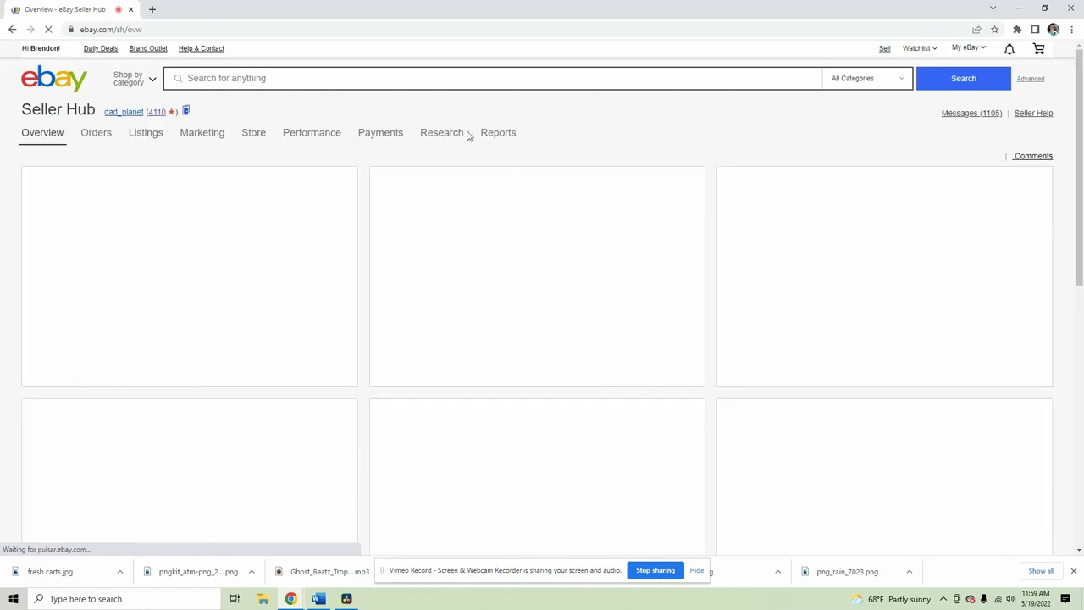
{"action": "mouse_move", "coordinate": [447, 142]}
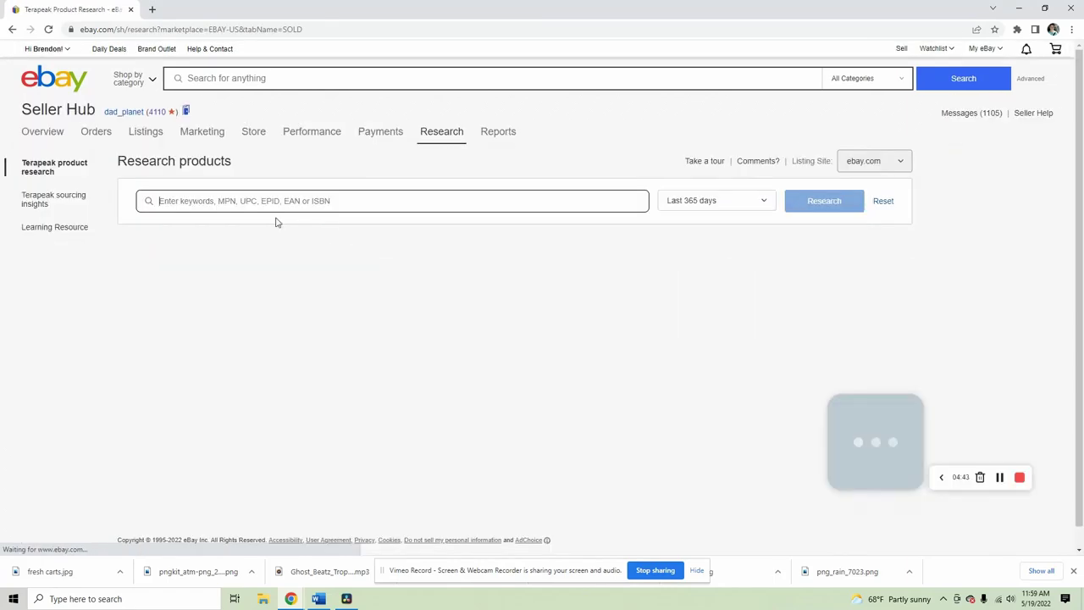
{"action": "right_click", "coordinate": [245, 206]}
{"action": "left_click", "coordinate": [271, 293]}
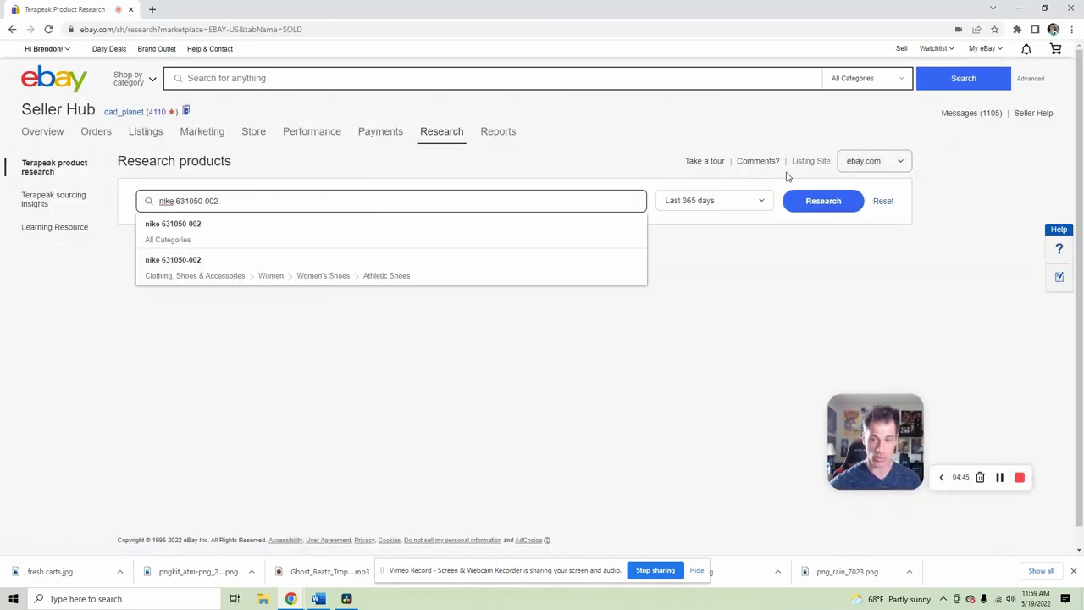
{"action": "left_click", "coordinate": [819, 202]}
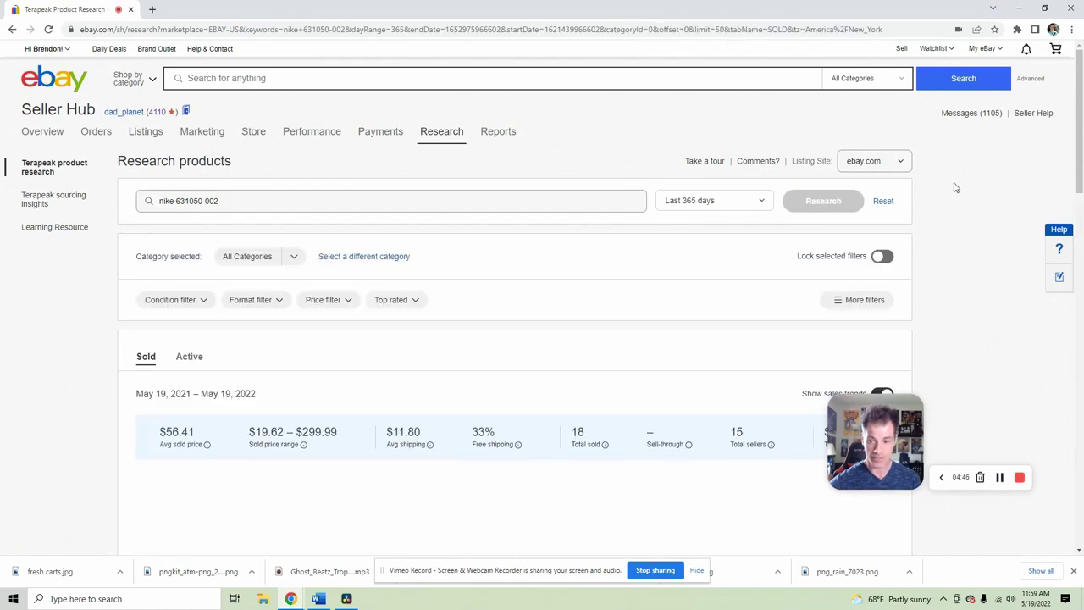
- Sort the sold results by Date last sold, most recent first
{"action": "scroll", "coordinate": [916, 235], "scroll_direction": "down", "scroll_amount": 3}
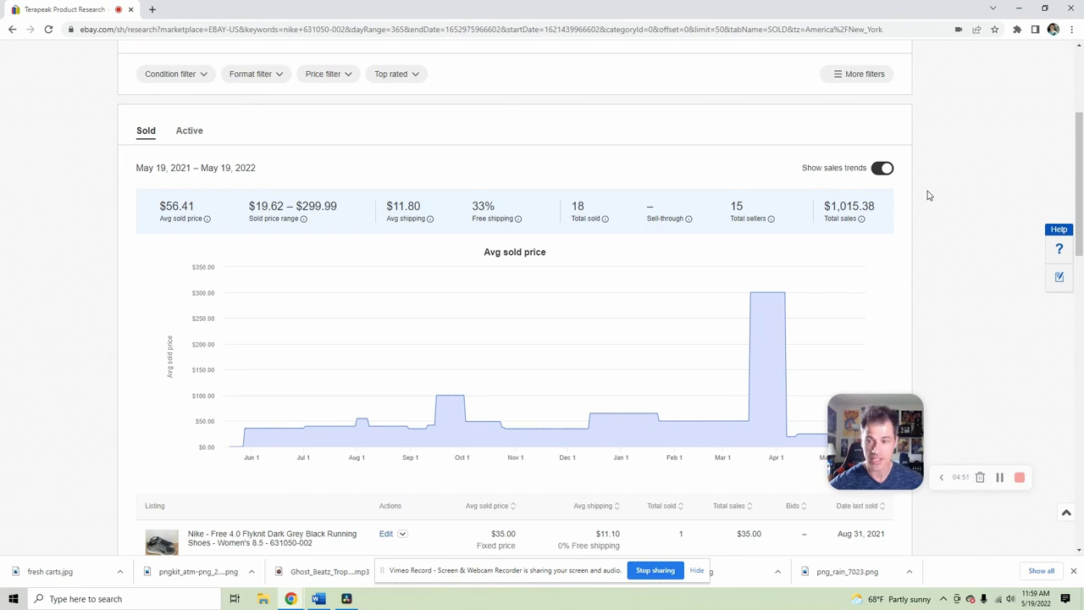
{"action": "scroll", "coordinate": [963, 199], "scroll_direction": "down", "scroll_amount": 4}
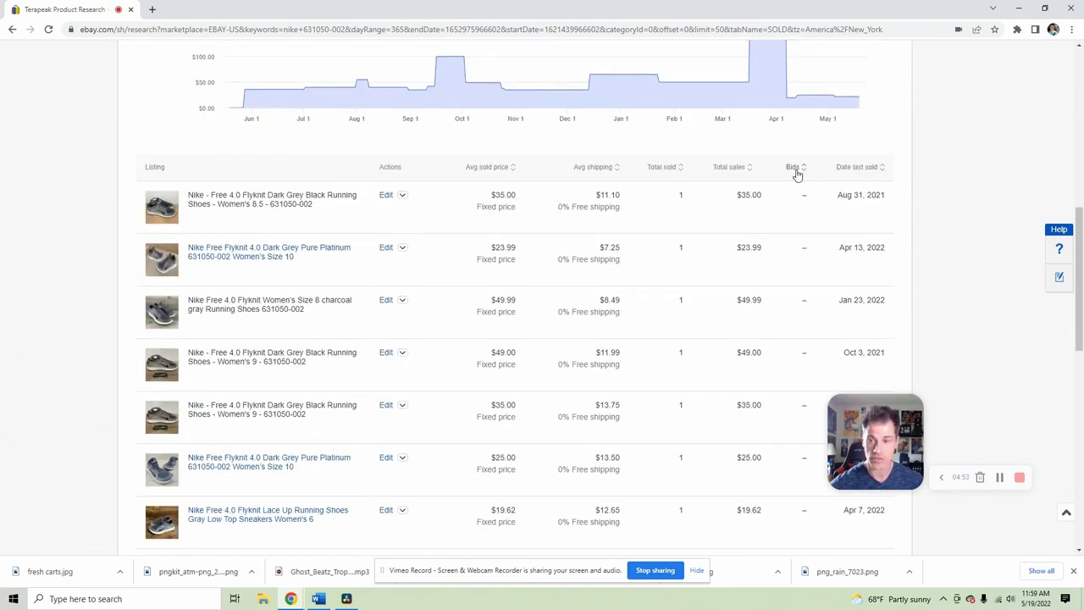
{"action": "left_click", "coordinate": [856, 167]}
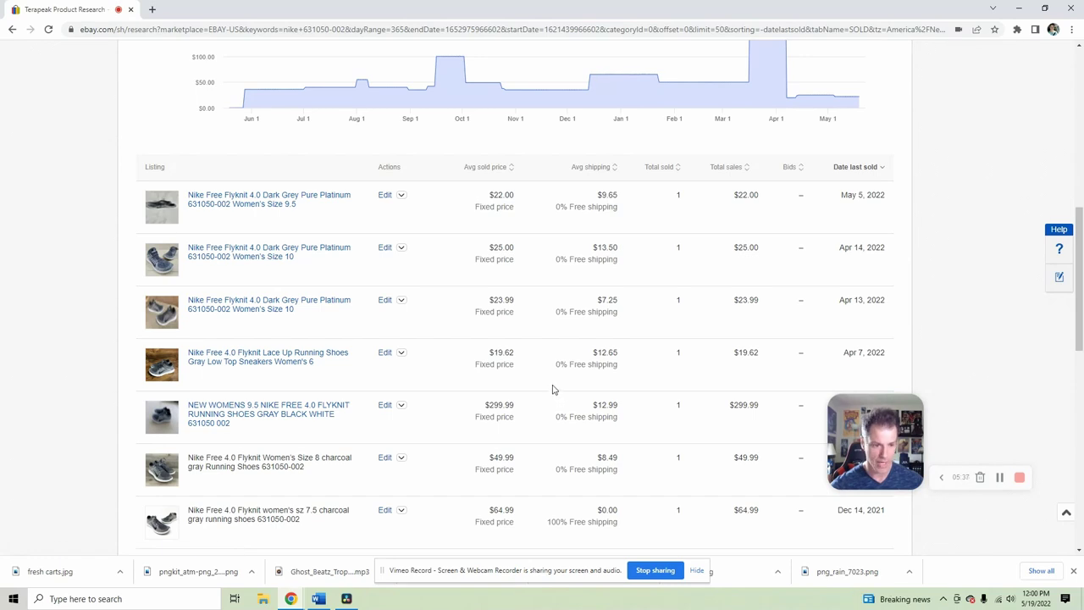
{"action": "scroll", "coordinate": [583, 421], "scroll_direction": "up", "scroll_amount": 5}
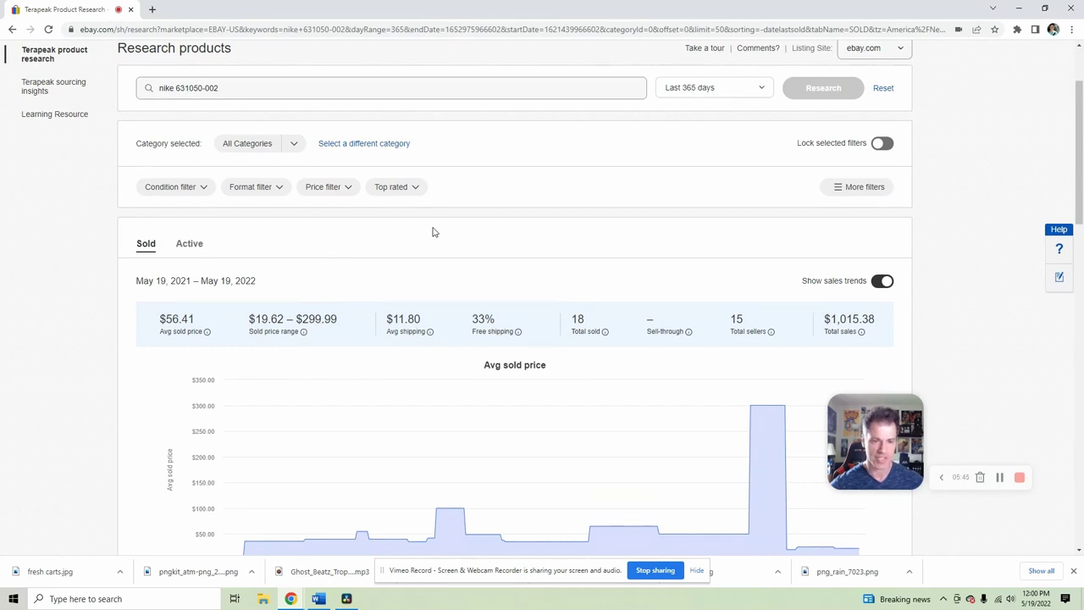
- Filter the sold research to Used condition: 17 sold, averaging $42.08
{"action": "left_click", "coordinate": [203, 189]}
{"action": "left_click", "coordinate": [150, 236]}
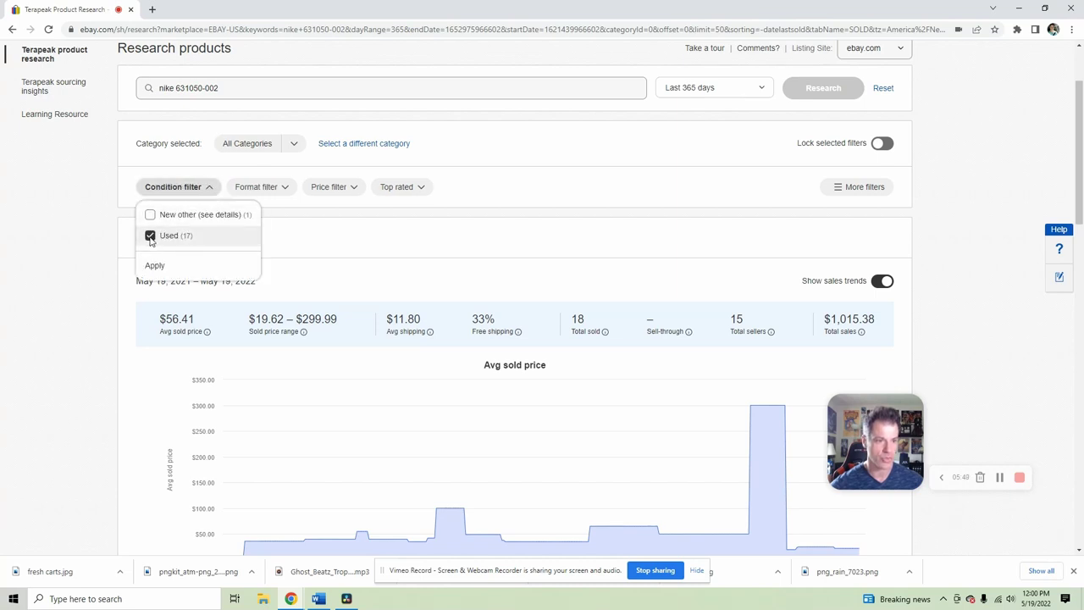
{"action": "left_click", "coordinate": [155, 266]}
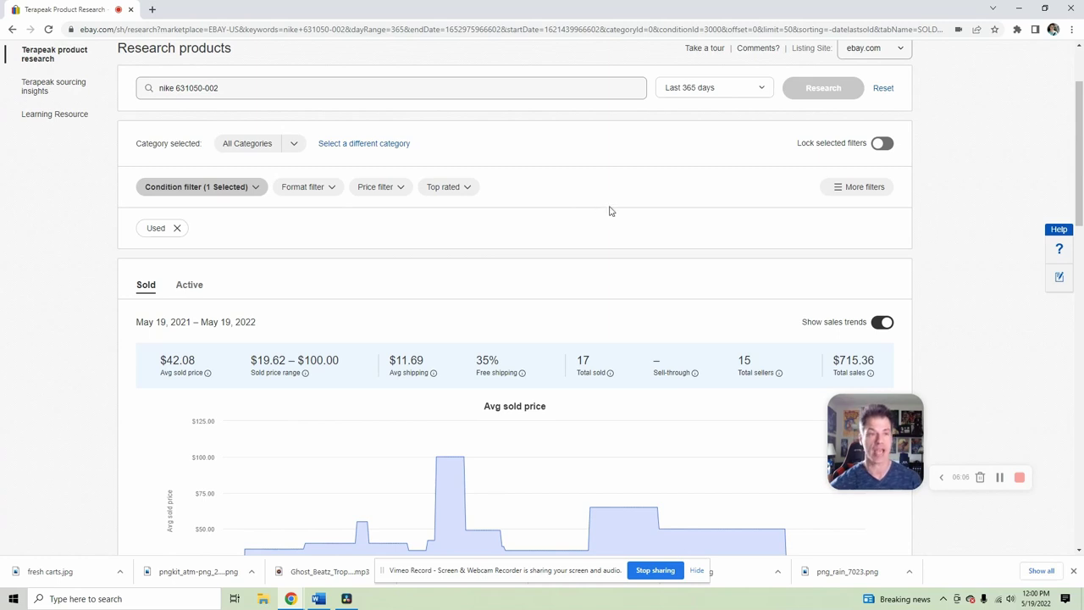
{"action": "scroll", "coordinate": [597, 235], "scroll_direction": "up", "scroll_amount": 2}
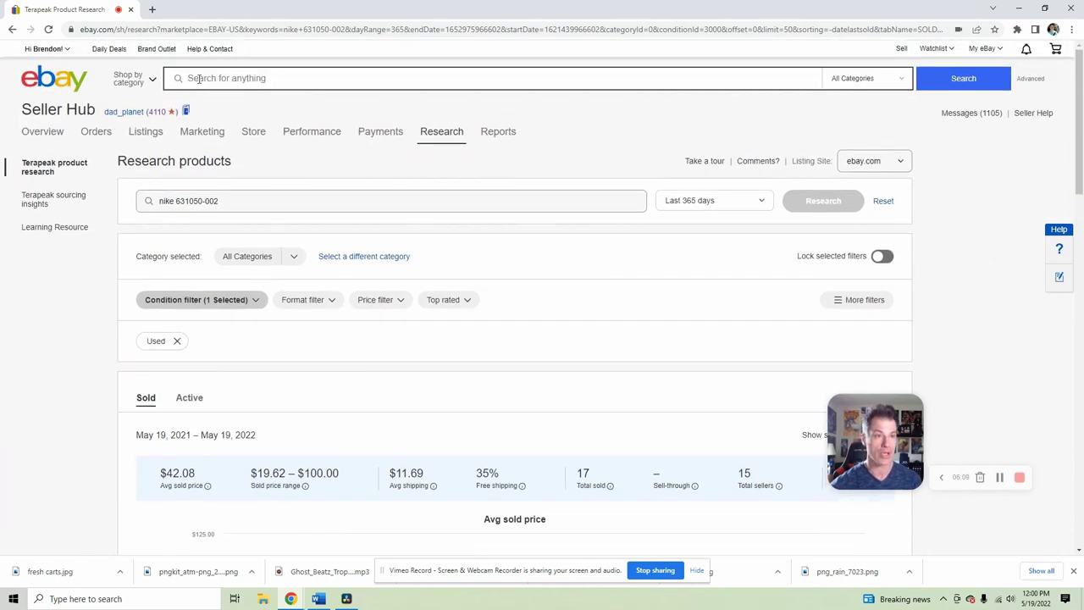
{"action": "right_click", "coordinate": [212, 78]}
- Search eBay for 'nike 631050-002' and show only Sold Items, giving 6 results
{"action": "left_click", "coordinate": [224, 166]}
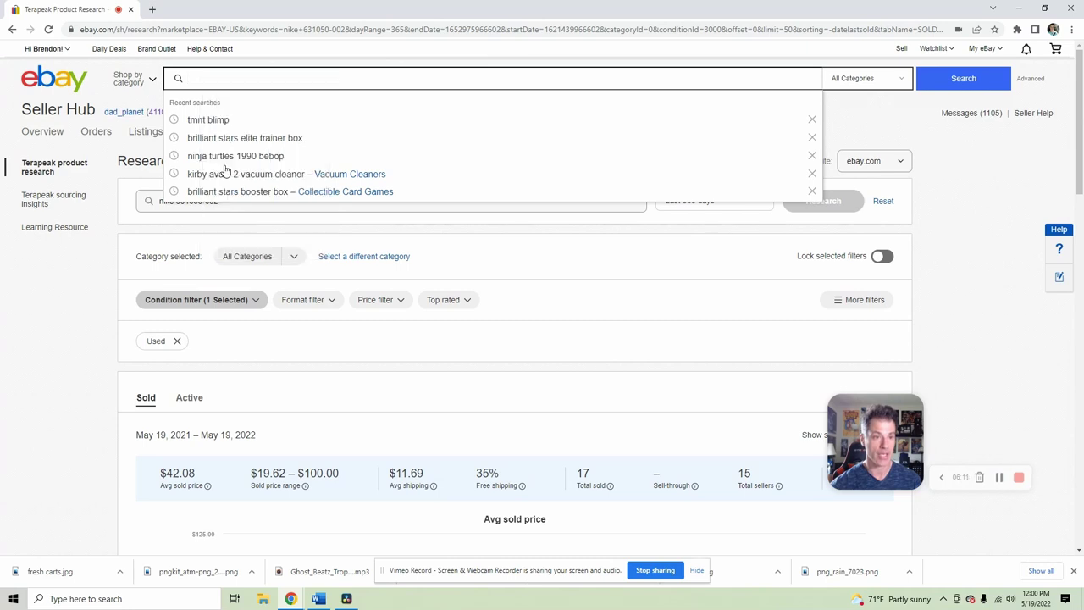
{"action": "left_click", "coordinate": [936, 78]}
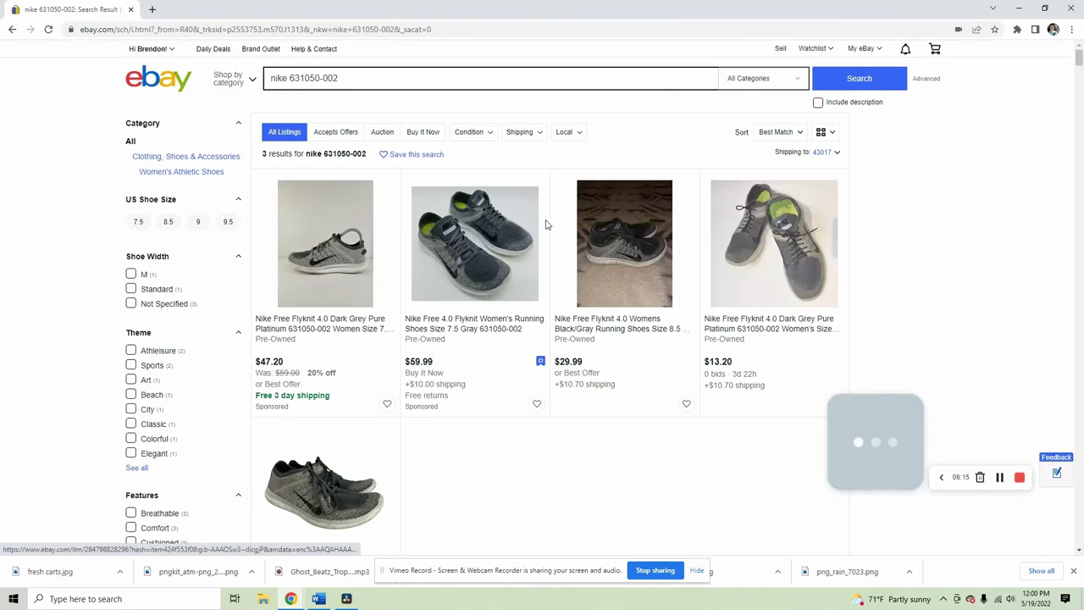
{"action": "scroll", "coordinate": [546, 224], "scroll_direction": "down", "scroll_amount": 1}
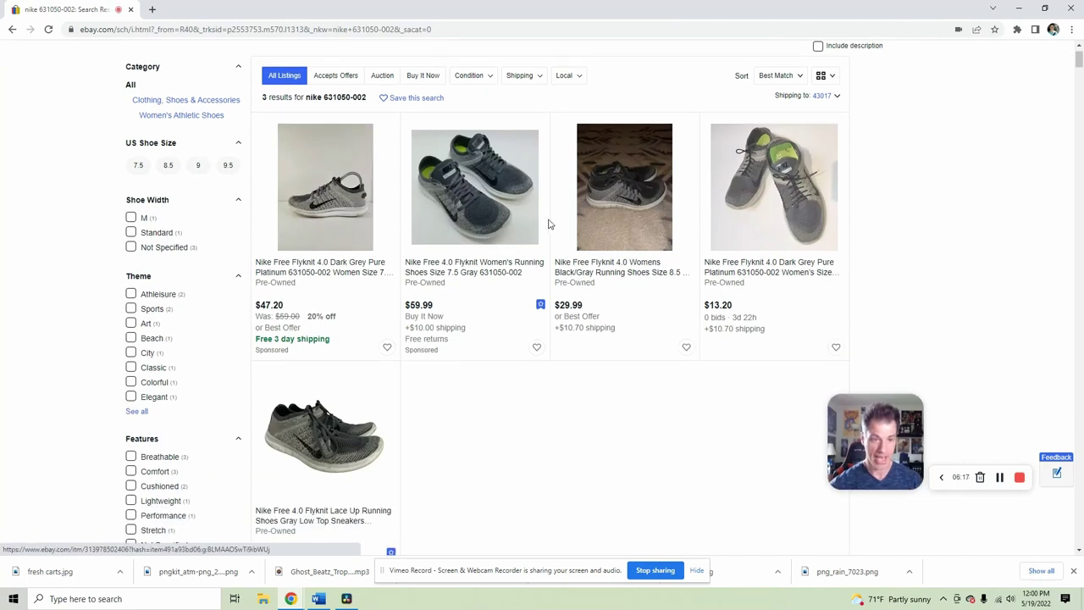
{"action": "scroll", "coordinate": [548, 224], "scroll_direction": "down", "scroll_amount": 10}
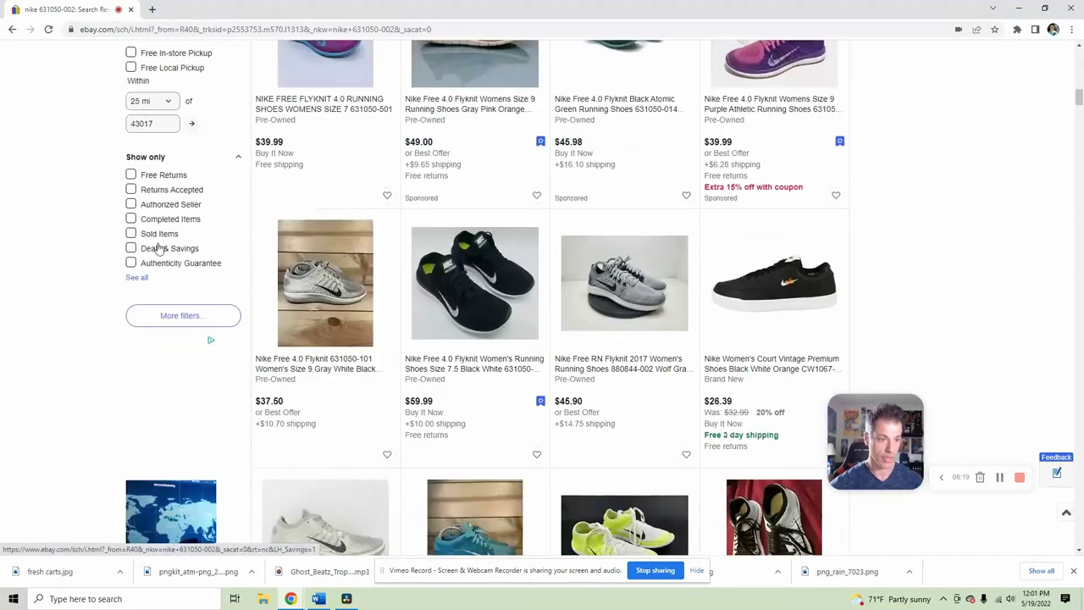
{"action": "left_click", "coordinate": [132, 233]}
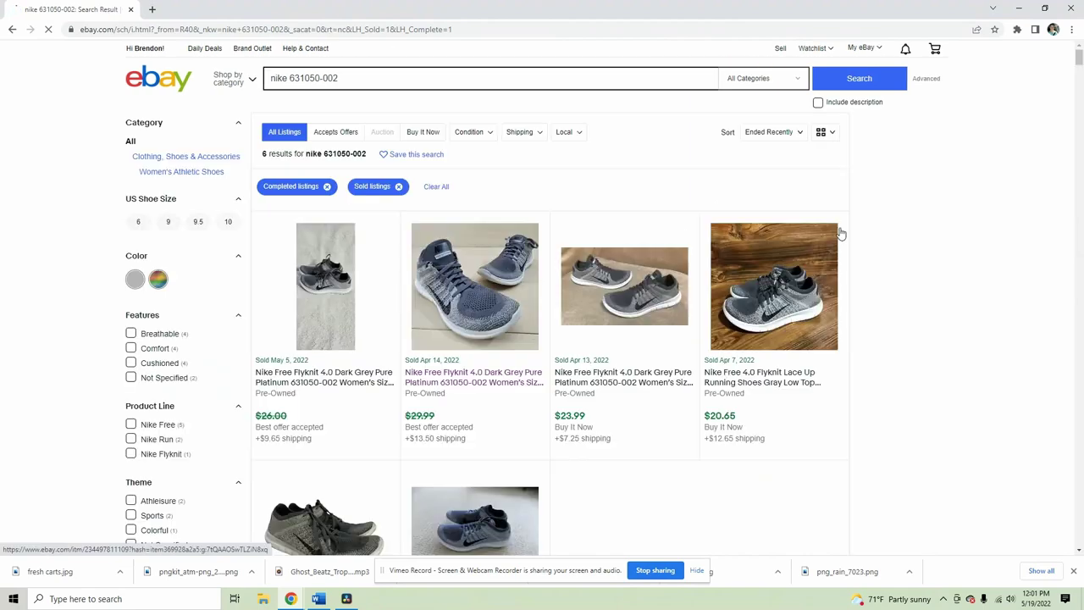
{"action": "scroll", "coordinate": [947, 225], "scroll_direction": "down", "scroll_amount": 2}
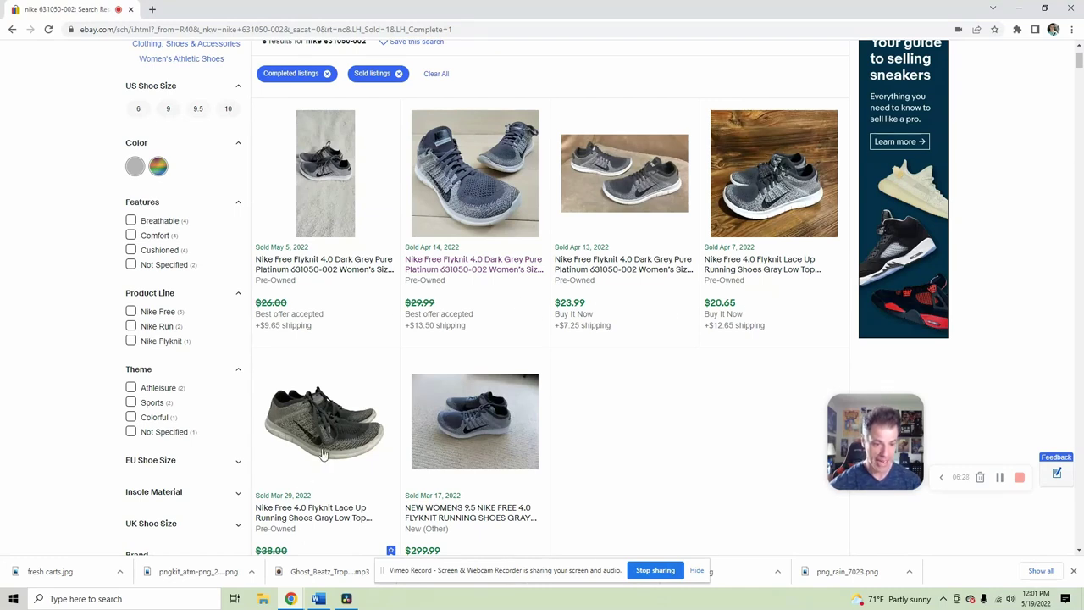
{"action": "scroll", "coordinate": [331, 411], "scroll_direction": "down", "scroll_amount": 2}
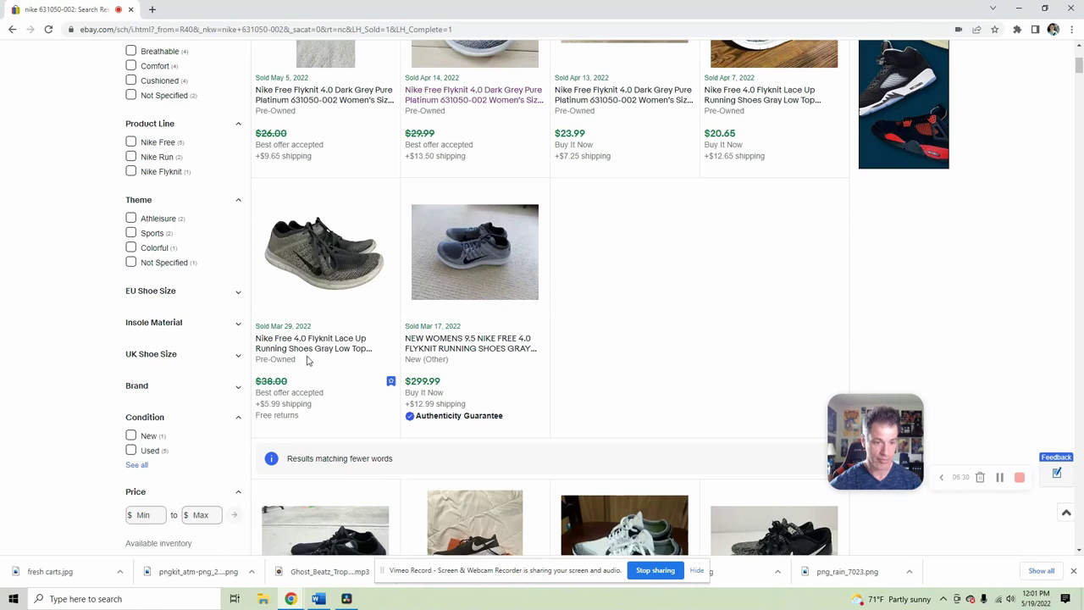
{"action": "scroll", "coordinate": [610, 246], "scroll_direction": "up", "scroll_amount": 1}
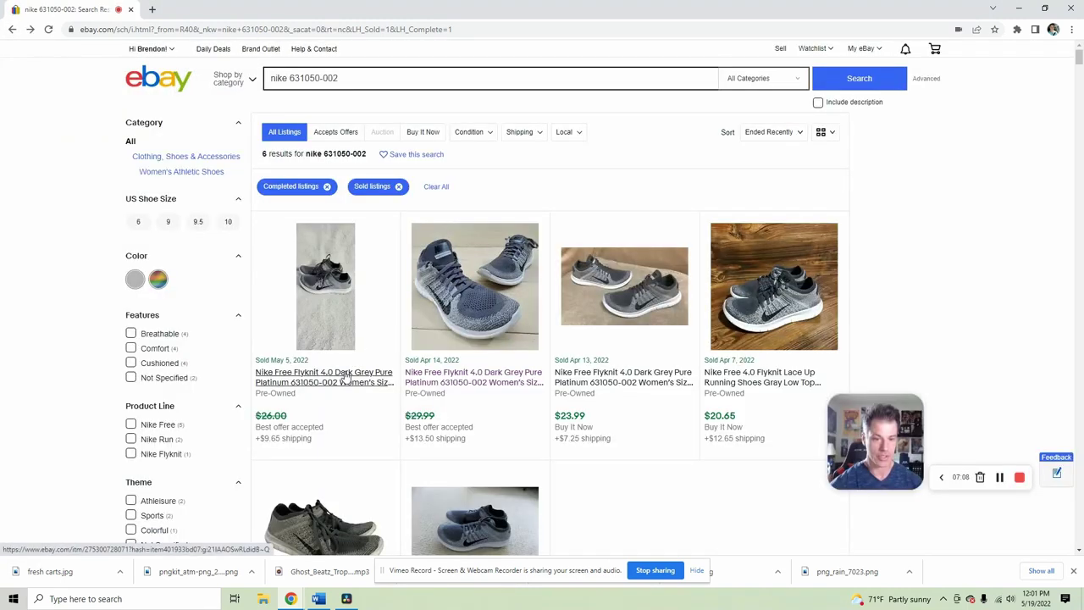
- Sell similar from the May 5 sold pair, retitling it with 'Women's Running Shoes' and 'Size 7.5'
{"action": "left_click", "coordinate": [494, 281]}
{"action": "scroll", "coordinate": [160, 232], "scroll_direction": "down", "scroll_amount": 1}
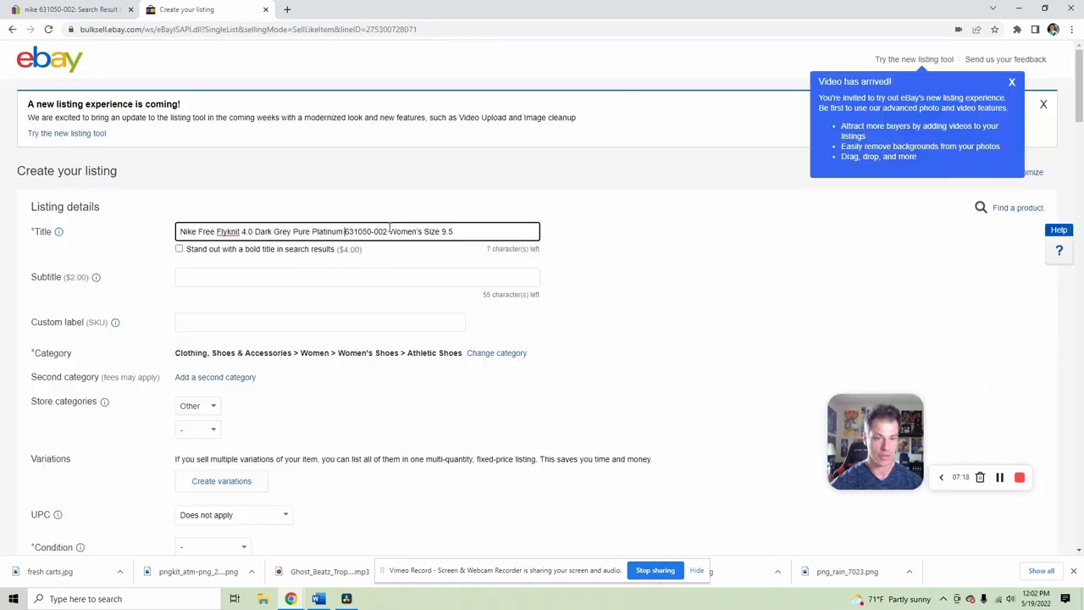
{"action": "left_click_drag", "start_coordinate": [389, 231], "coordinate": [457, 231]}
{"action": "key", "text": "BackSpace"}
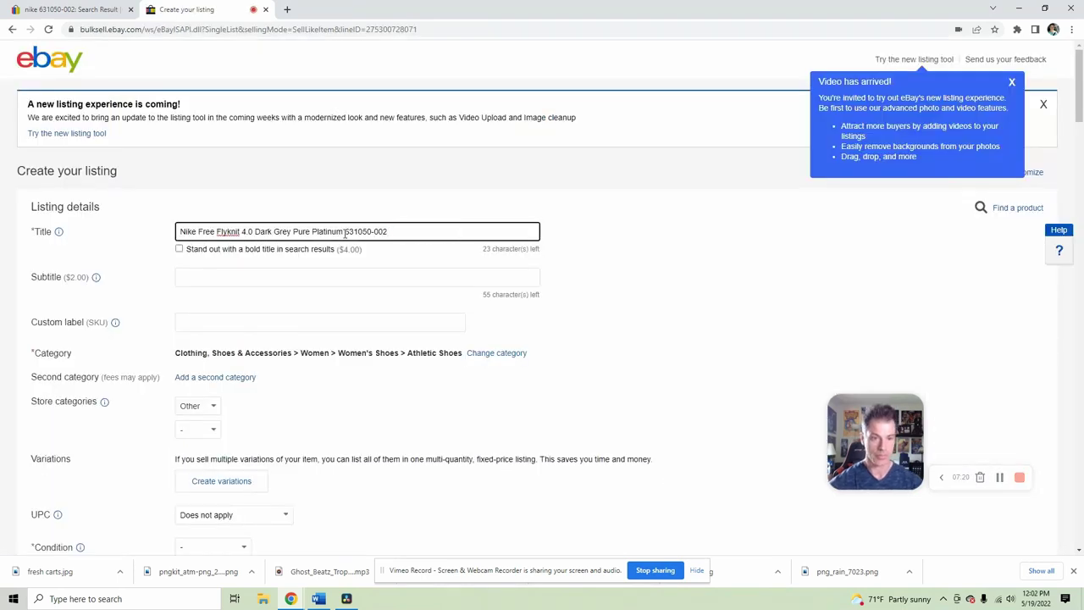
{"action": "left_click", "coordinate": [345, 231]}
{"action": "type", "text": "Women's "}
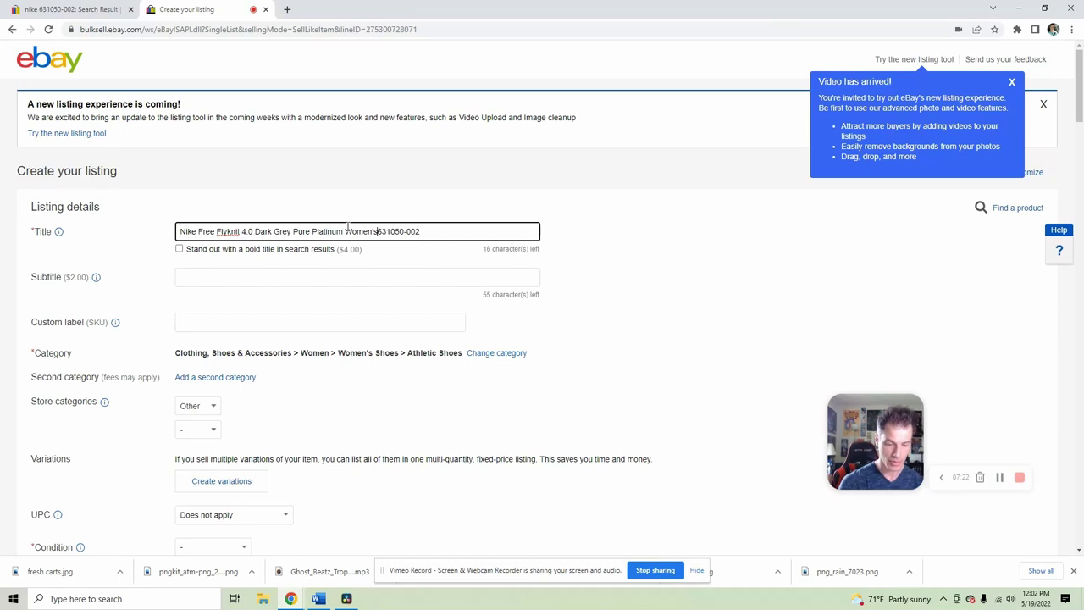
{"action": "type", "text": "Running Shoes"}
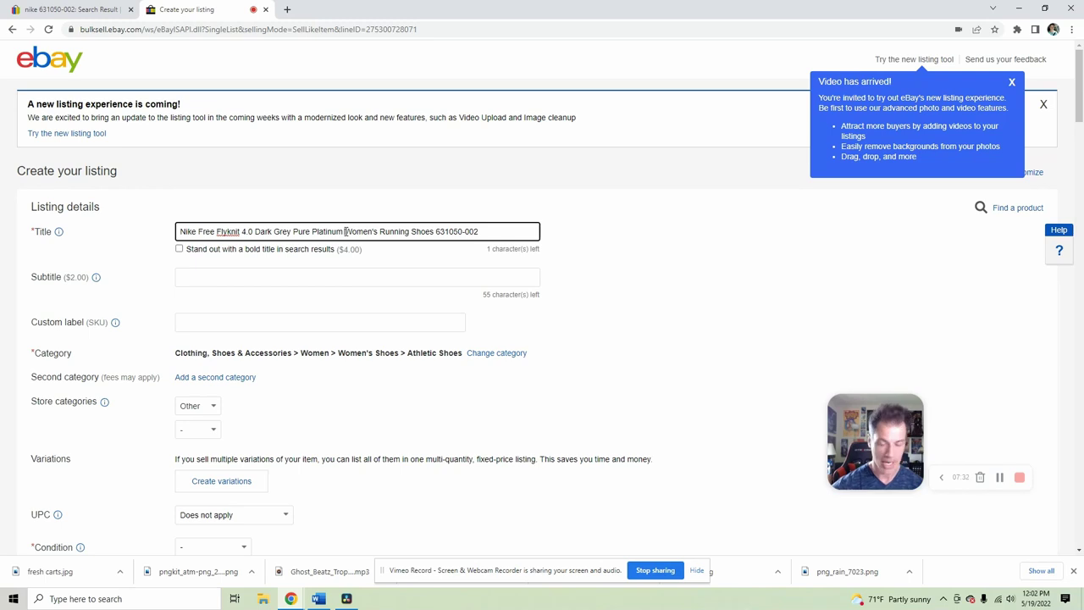
{"action": "key", "text": "BackSpace"}
{"action": "key", "text": "BackSpace"}
{"action": "key", "text": "BackSpace"}
{"action": "key", "text": "BackSpace"}
{"action": "key", "text": "BackSpace"}
{"action": "key", "text": "BackSpace"}
{"action": "key", "text": "BackSpace"}
{"action": "key", "text": "BackSpace"}
{"action": "key", "text": "BackSpace"}
{"action": "key", "text": "BackSpace"}
{"action": "key", "text": "BackSpace"}
{"action": "key", "text": "BackSpace"}
{"action": "key", "text": "BackSpace"}
{"action": "key", "text": "BackSpace"}
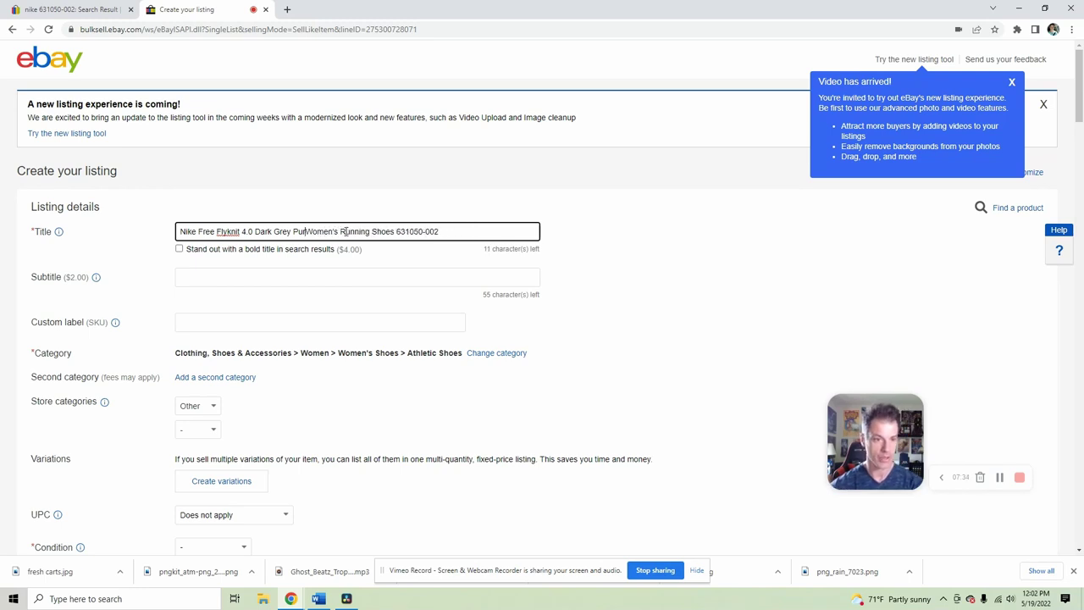
{"action": "key", "text": "End"}
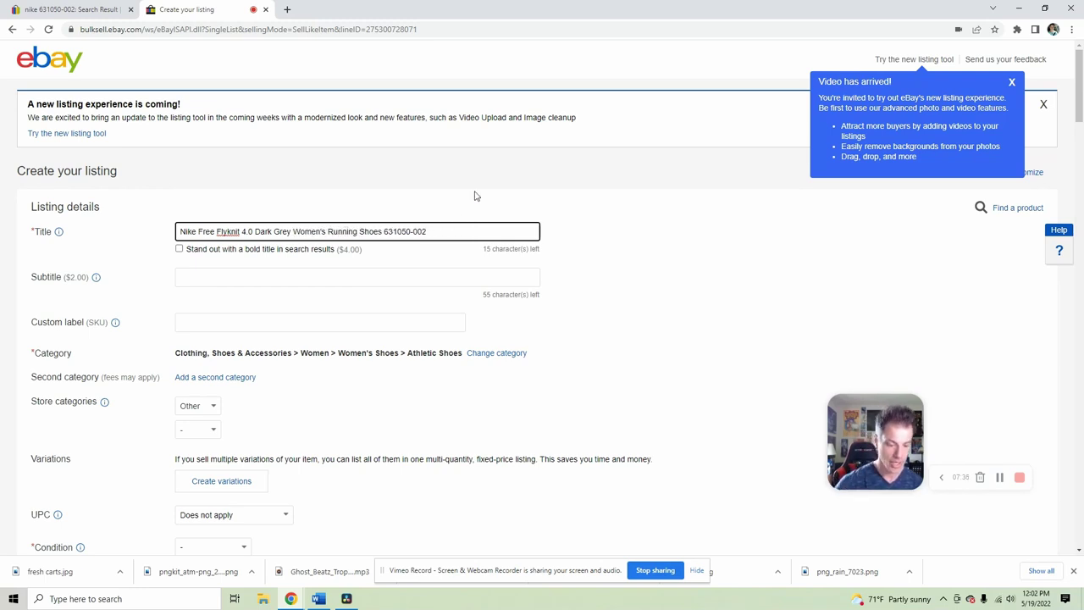
{"action": "type", "text": "Size 7"}
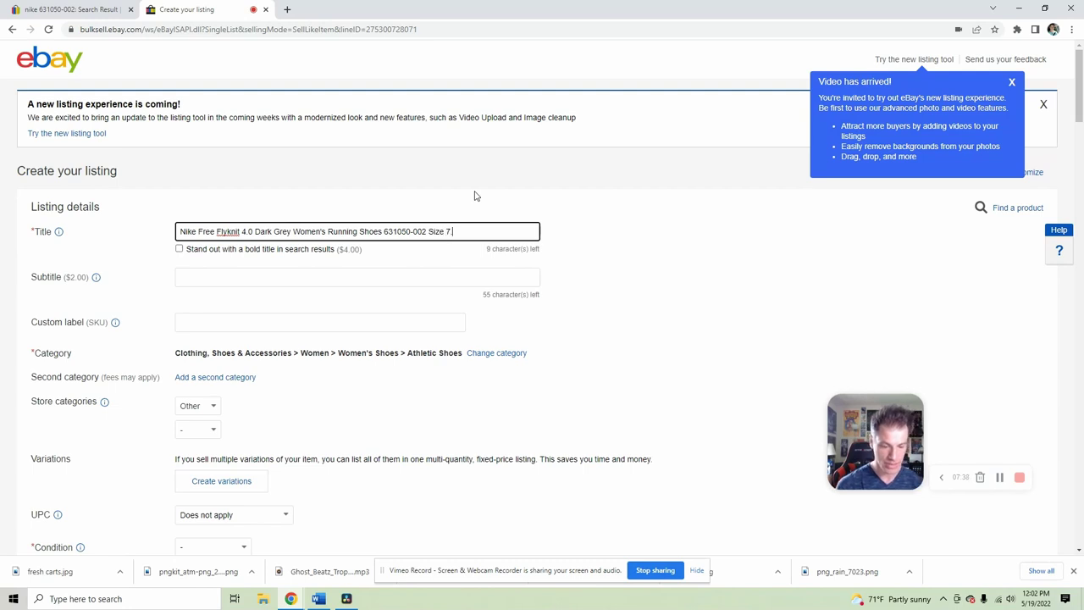
{"action": "type", "text": ".5"}
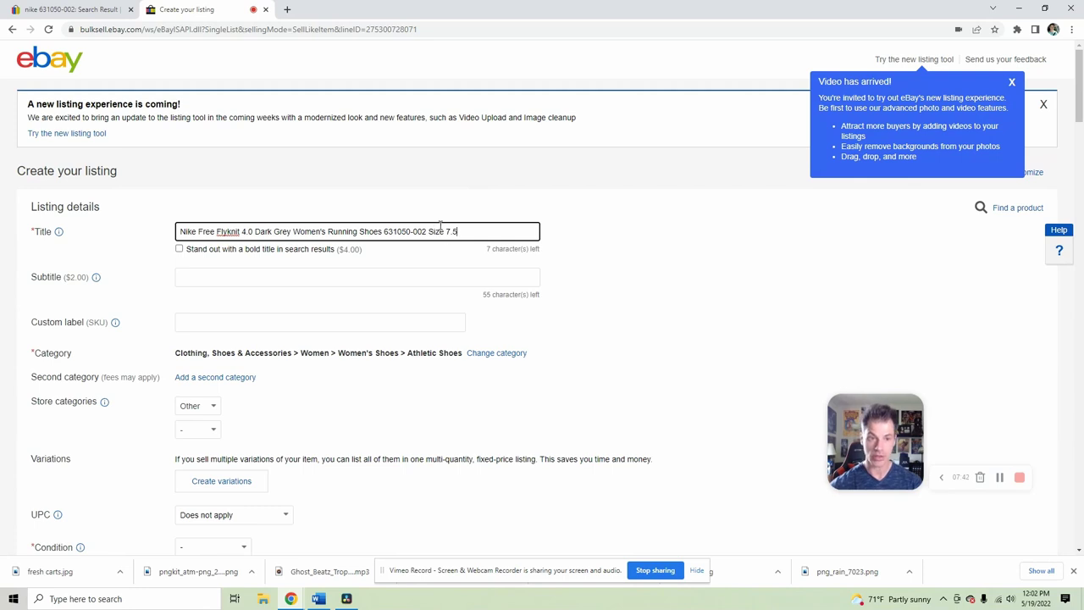
{"action": "scroll", "coordinate": [474, 269], "scroll_direction": "down", "scroll_amount": 1}
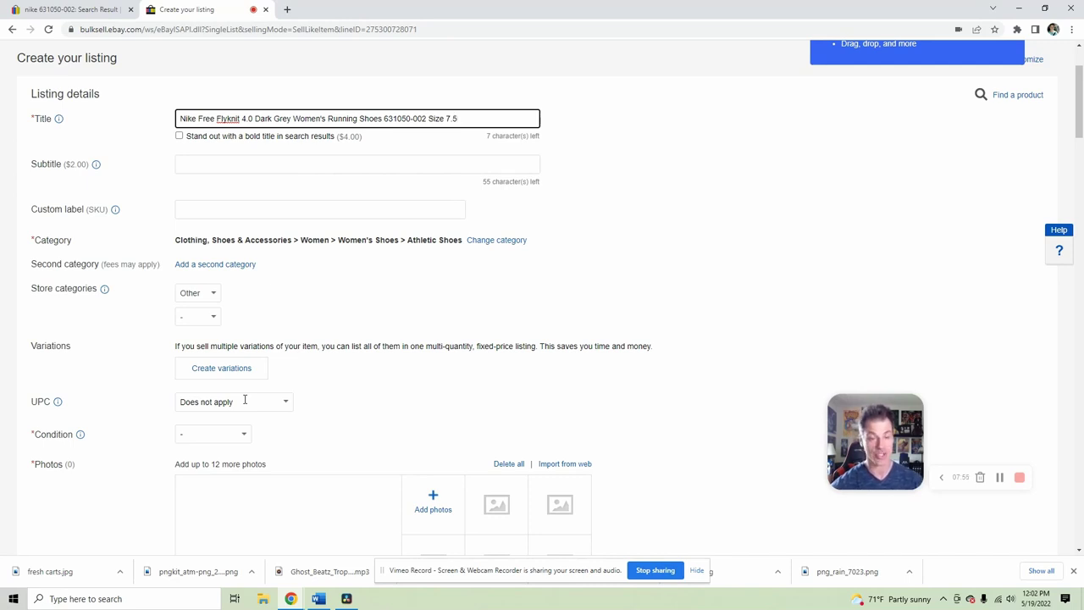
{"action": "left_click", "coordinate": [244, 399]}
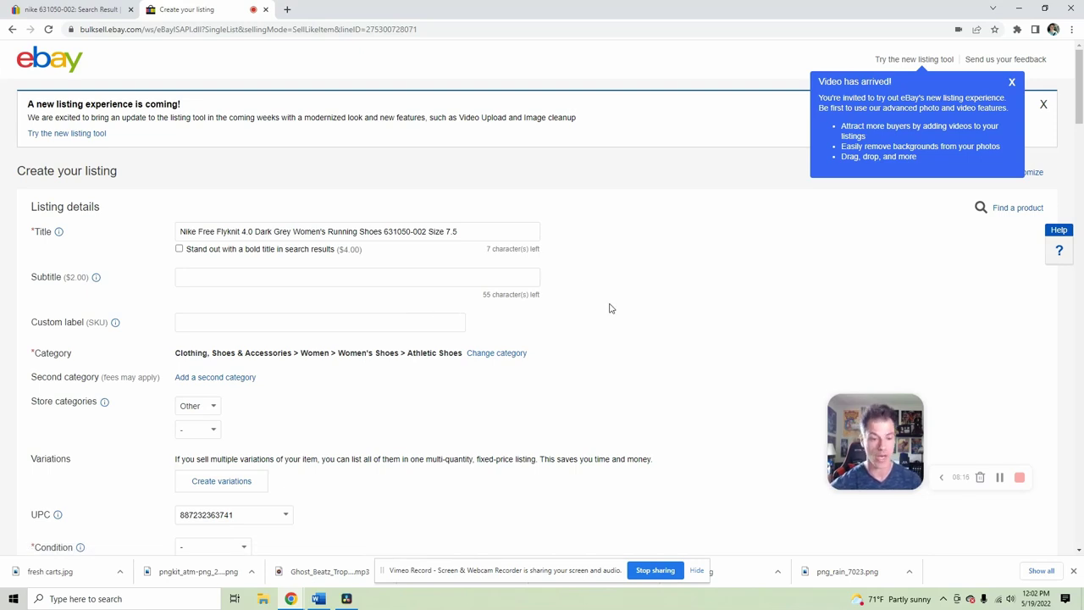
{"action": "scroll", "coordinate": [428, 351], "scroll_direction": "down", "scroll_amount": 2}
{"action": "left_click", "coordinate": [247, 378]}
{"action": "left_click", "coordinate": [211, 432]}
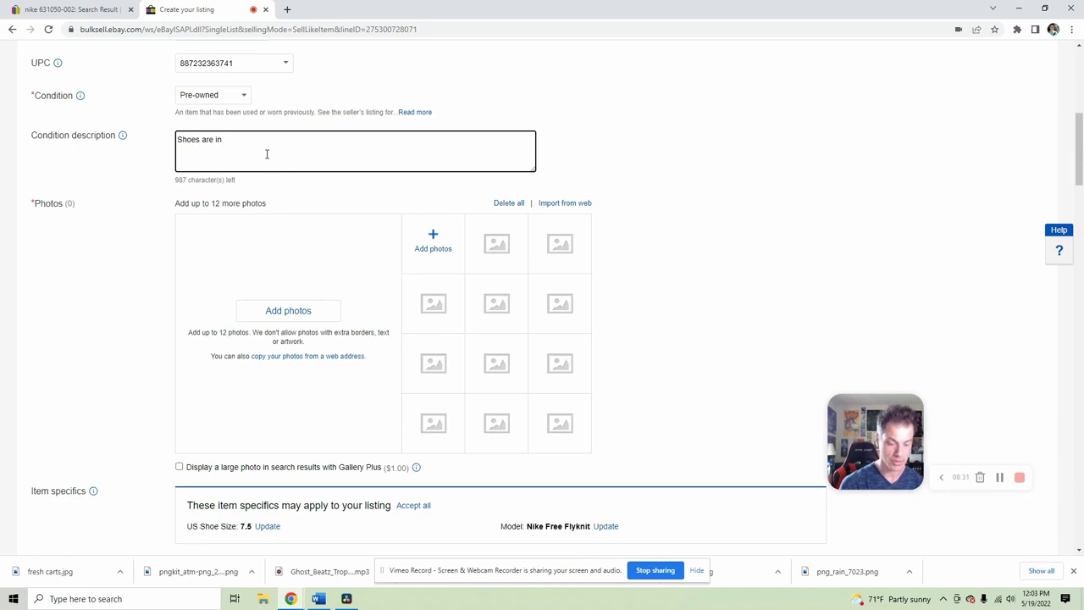
{"action": "type", "text": "very good pre-o"}
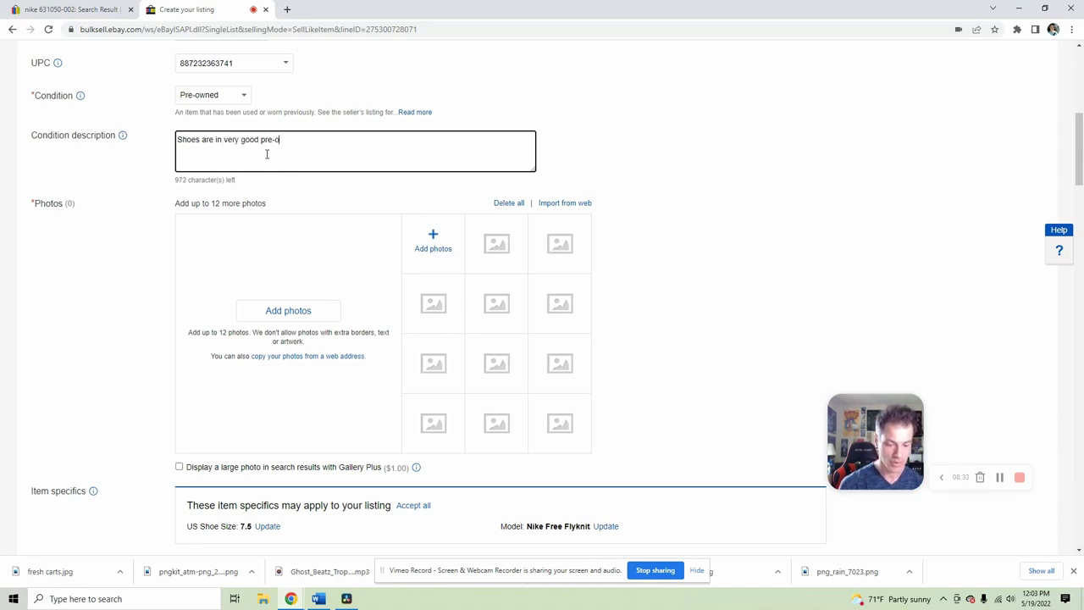
{"action": "type", "text": "wned condition"}
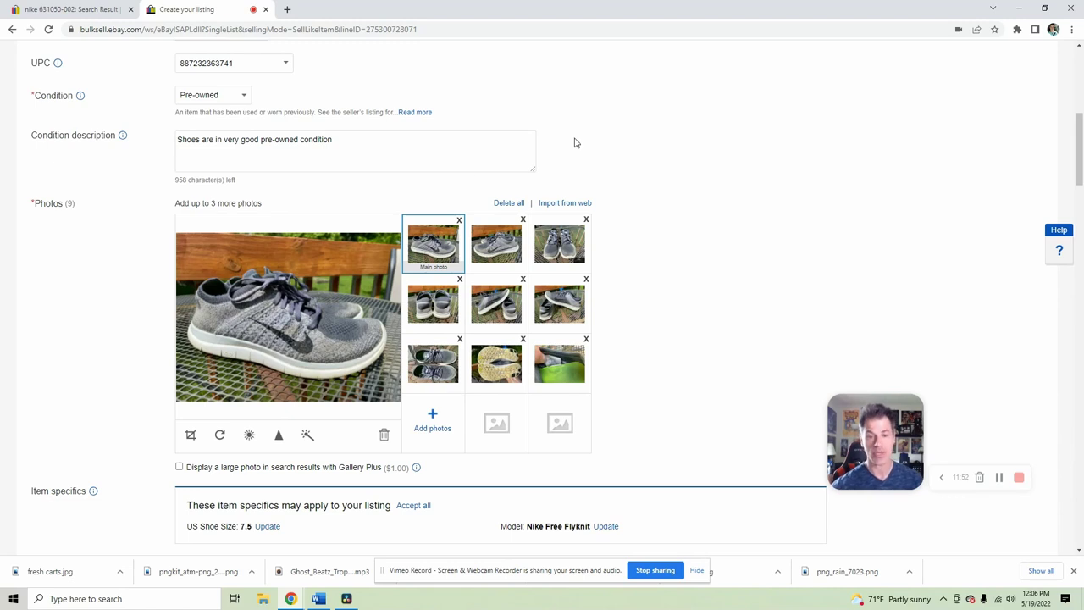
- Go through every uploaded shoe photo full-size, from front view to inside tag, then scroll to Item specifics
{"action": "left_click", "coordinate": [357, 290]}
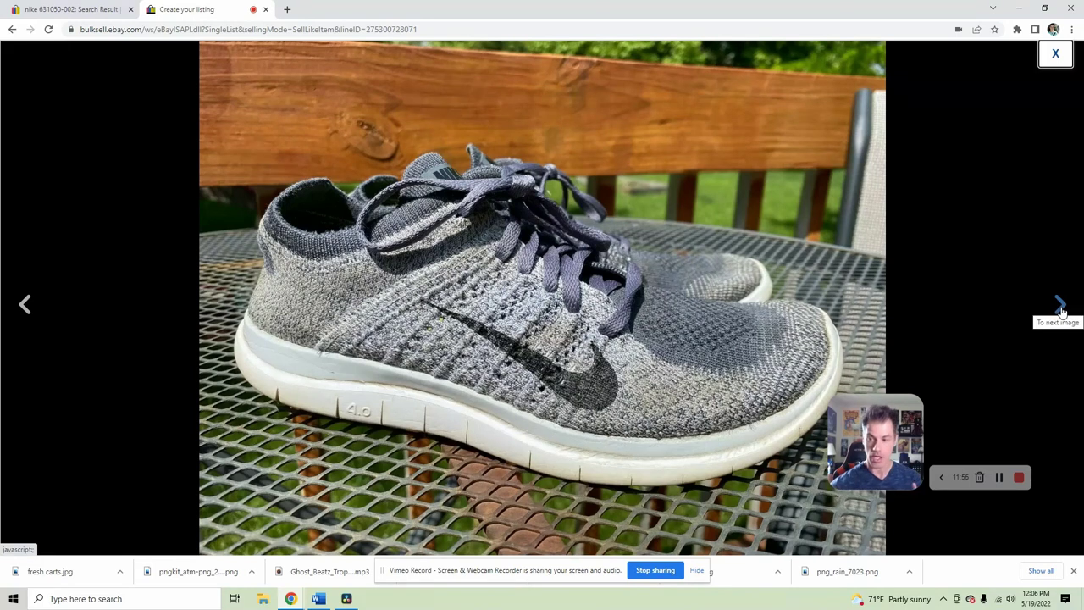
{"action": "left_click", "coordinate": [1061, 309]}
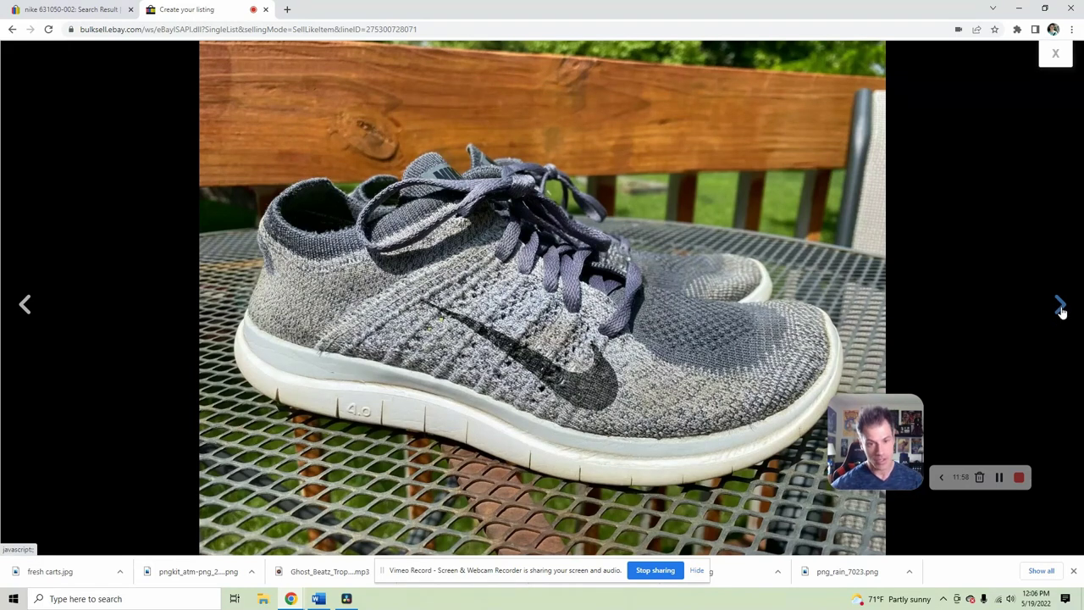
{"action": "left_click", "coordinate": [1061, 306]}
{"action": "left_click", "coordinate": [1060, 307]}
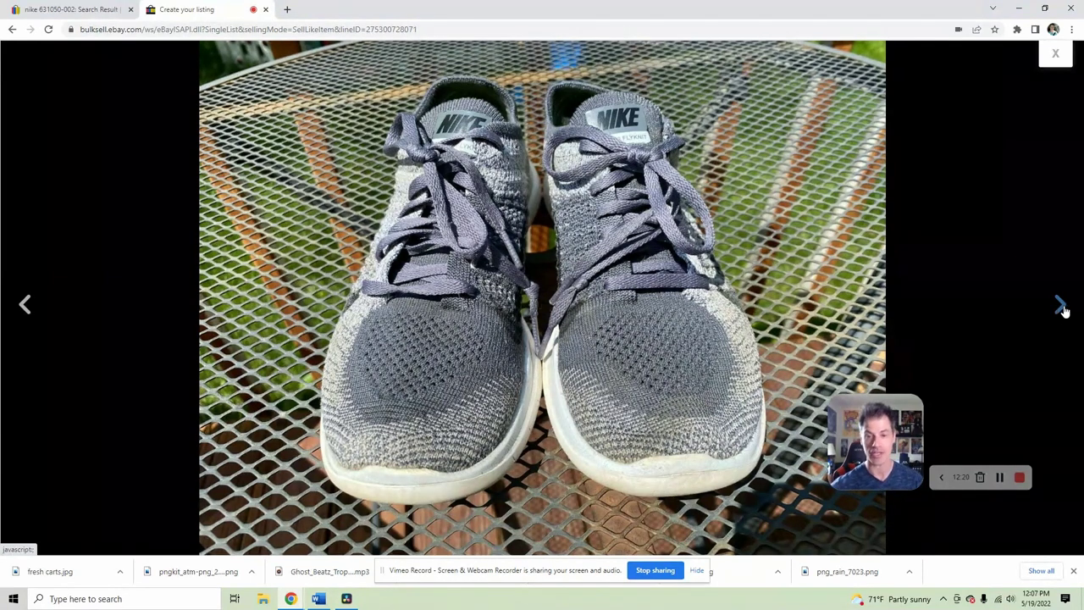
{"action": "left_click", "coordinate": [1063, 307]}
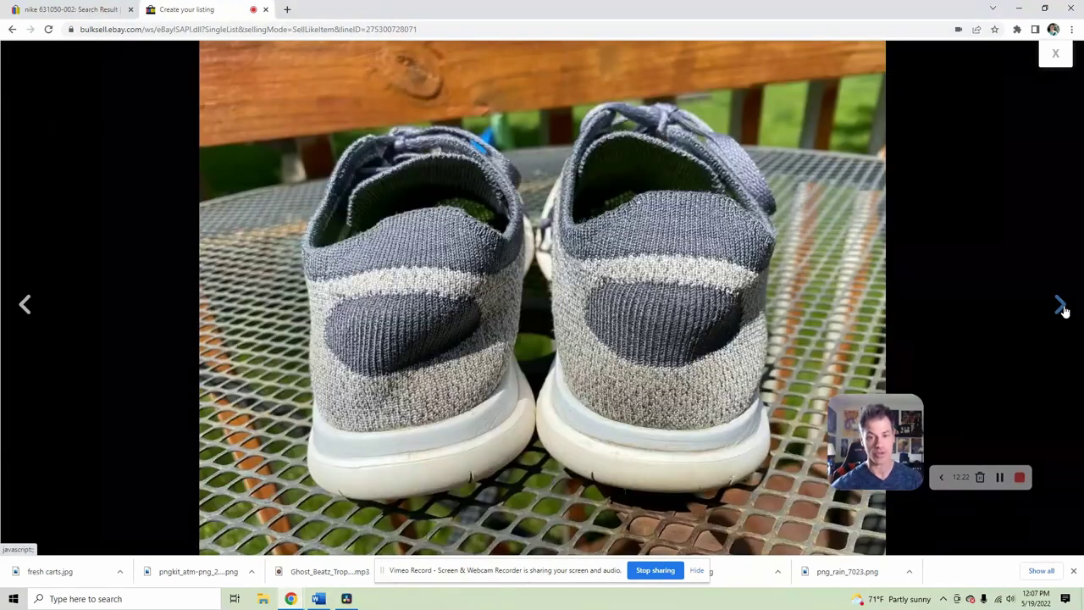
{"action": "left_click", "coordinate": [1062, 307]}
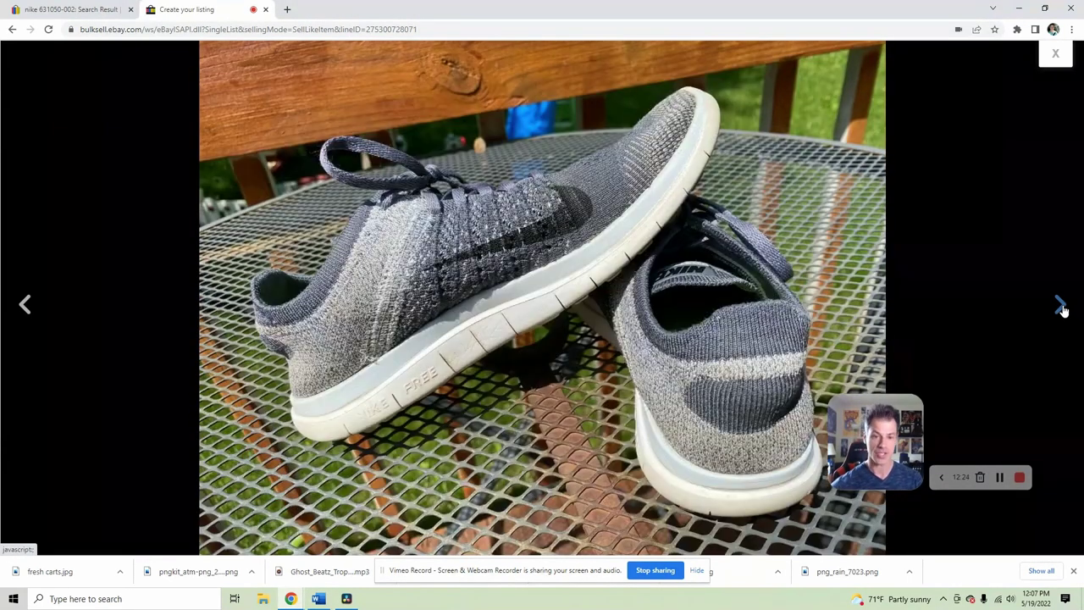
{"action": "left_click", "coordinate": [1062, 306]}
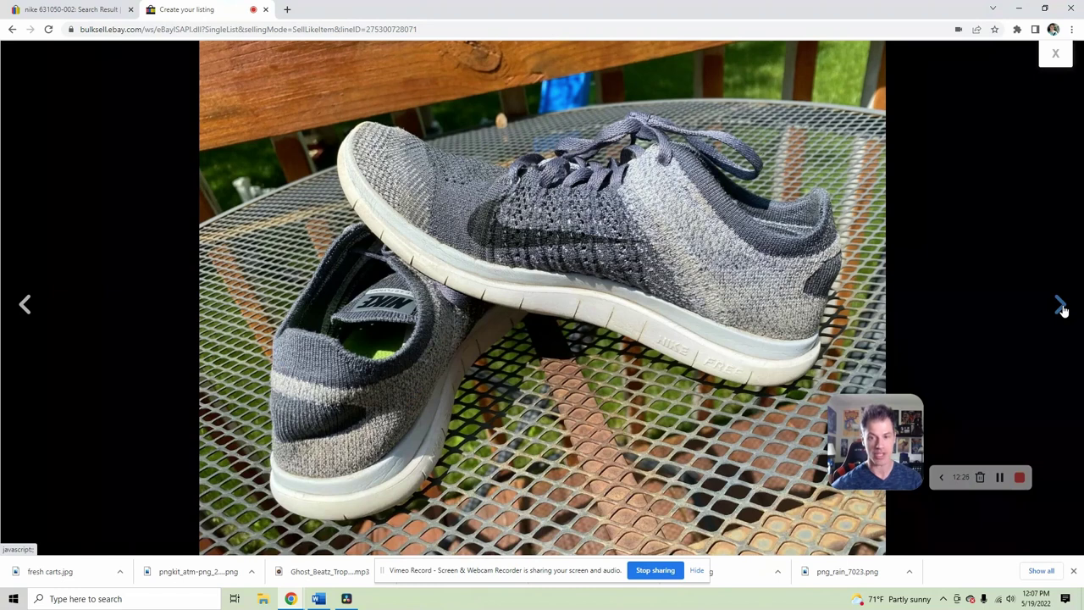
{"action": "left_click", "coordinate": [1062, 307]}
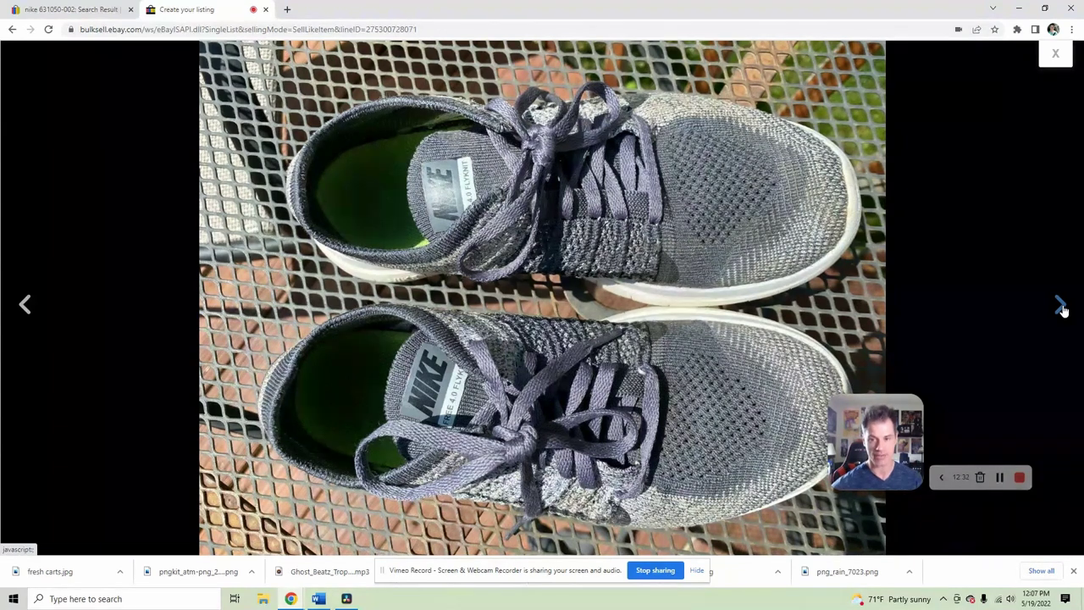
{"action": "left_click", "coordinate": [1062, 307]}
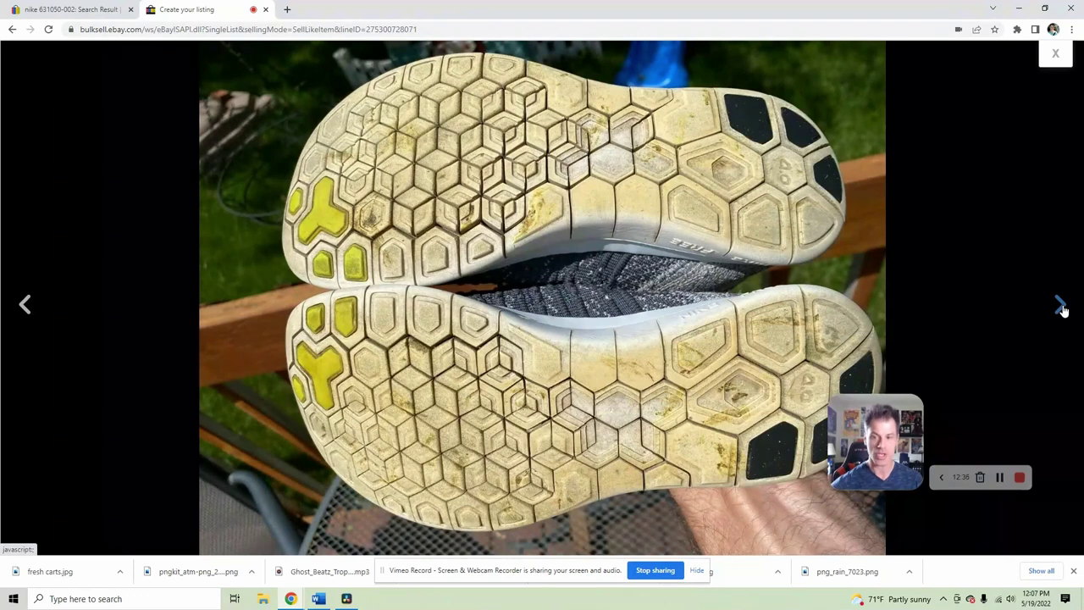
{"action": "left_click", "coordinate": [1063, 306]}
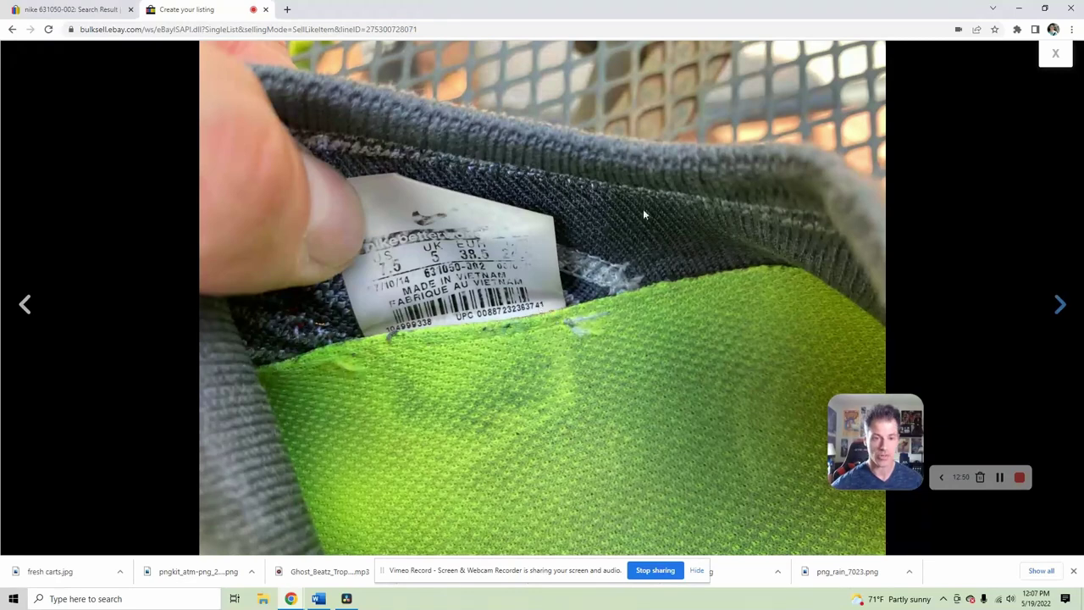
{"action": "left_click", "coordinate": [1055, 54]}
{"action": "scroll", "coordinate": [711, 271], "scroll_direction": "down", "scroll_amount": 5}
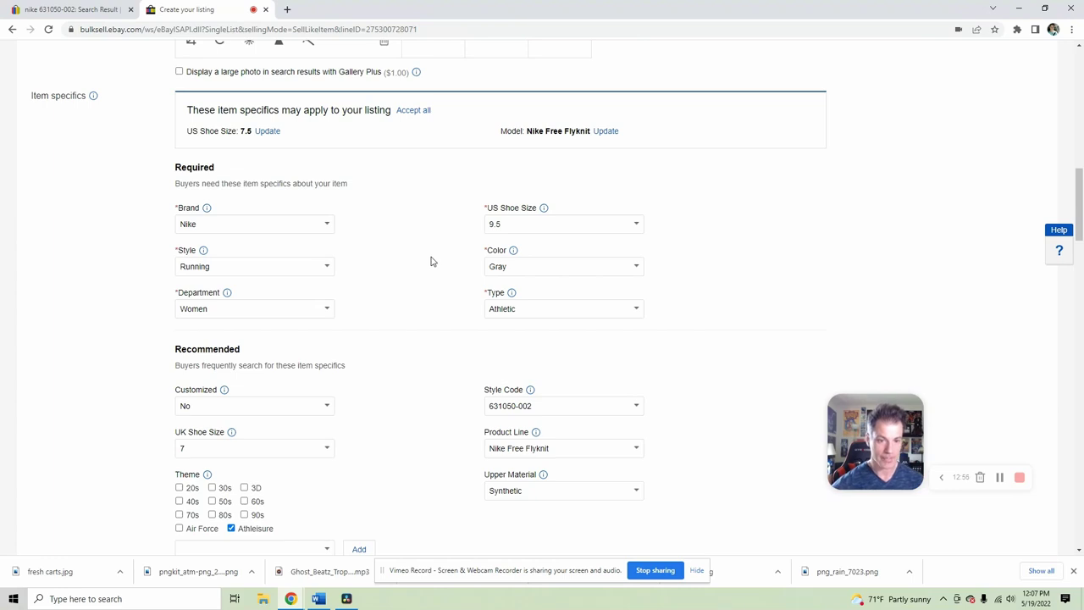
- Accept US Shoe Size 7.5 and Model Nike Free Flyknit, and clear the Customized value
{"action": "left_click", "coordinate": [271, 131]}
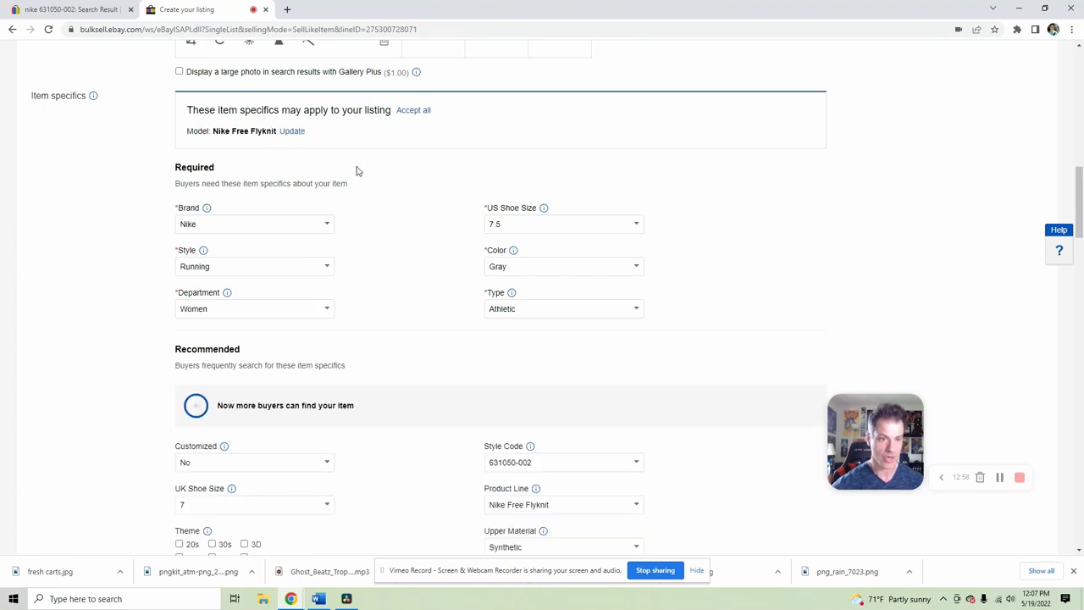
{"action": "left_click", "coordinate": [288, 132]}
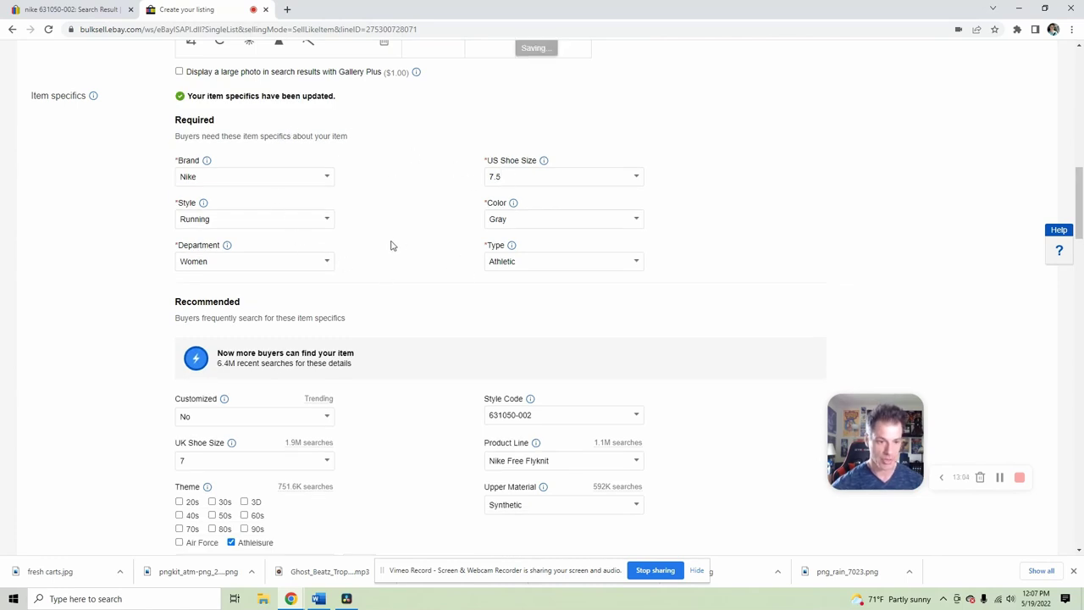
{"action": "scroll", "coordinate": [389, 244], "scroll_direction": "down", "scroll_amount": 2}
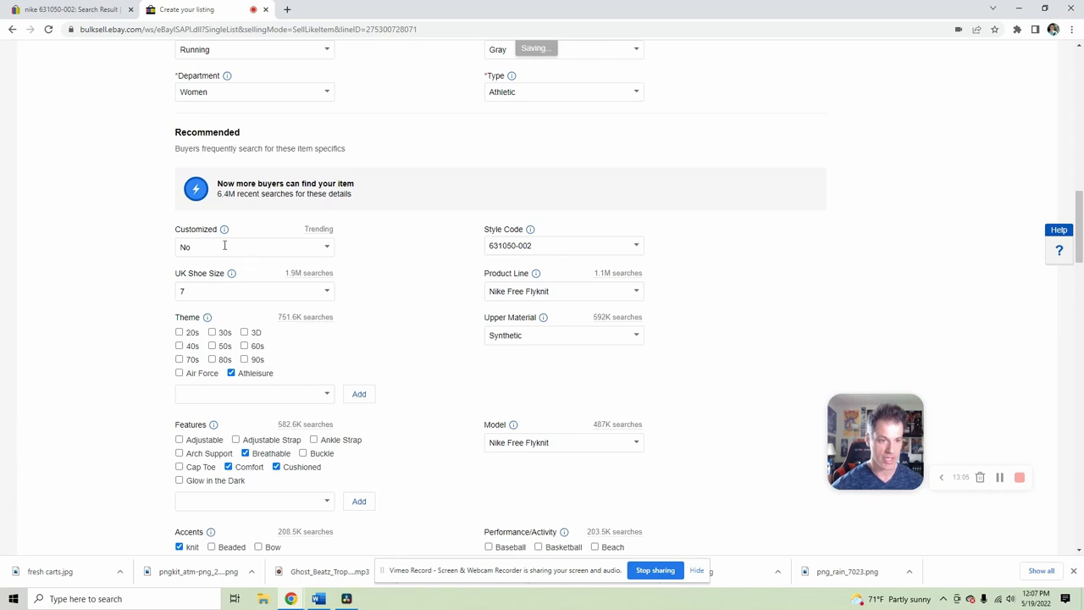
{"action": "left_click_drag", "start_coordinate": [225, 245], "coordinate": [12, 251]}
{"action": "key", "text": "BackSpace"}
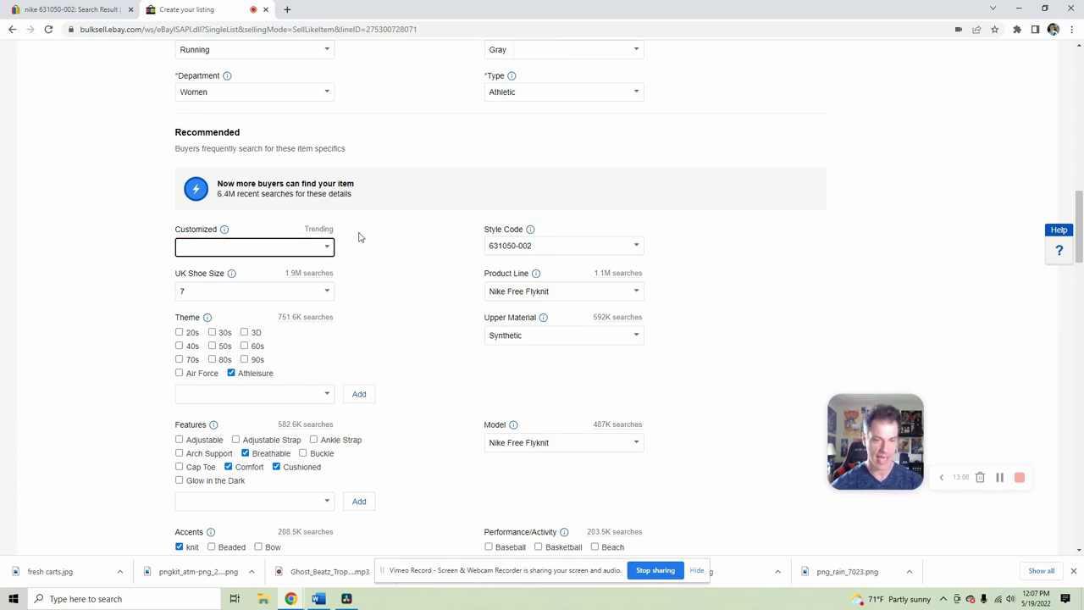
- Check the inside-tag photo, set UK Shoe Size to 5 and clear Upper Material
{"action": "scroll", "coordinate": [417, 246], "scroll_direction": "up", "scroll_amount": 5}
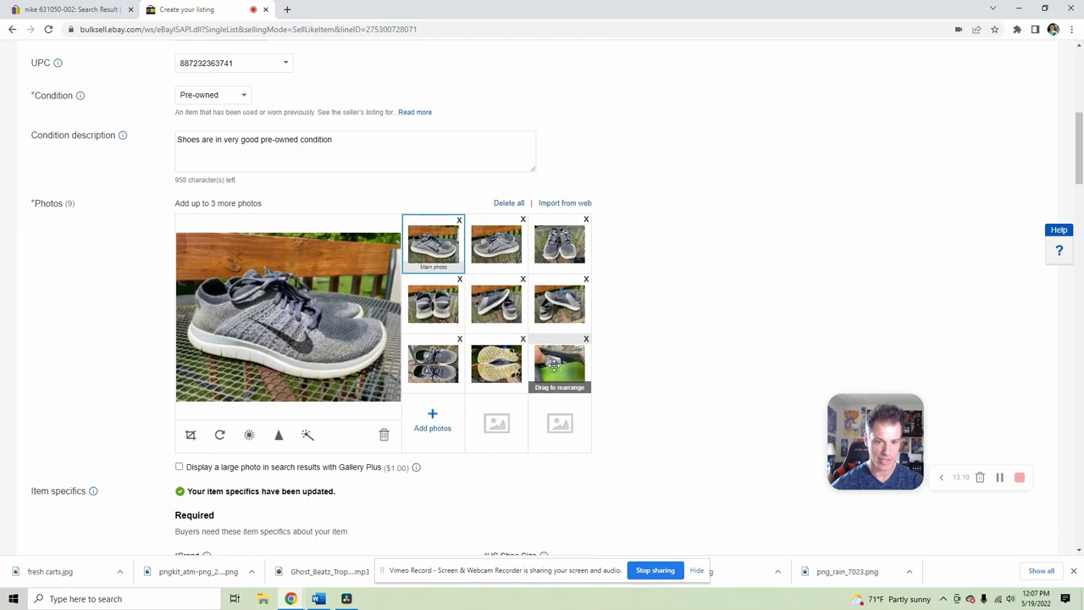
{"action": "left_click", "coordinate": [556, 363]}
{"action": "left_click", "coordinate": [275, 318]}
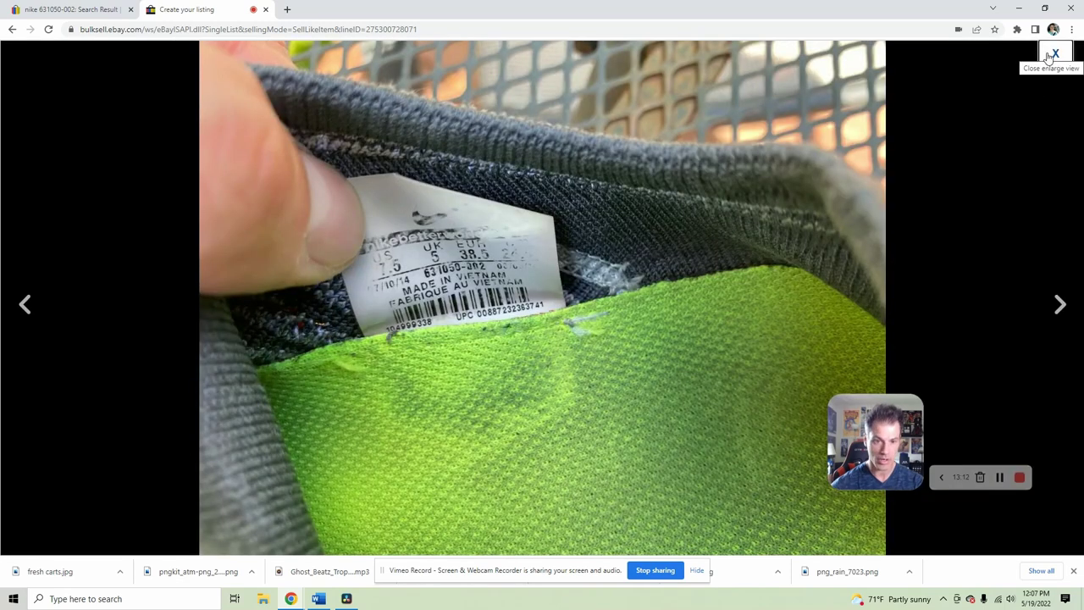
{"action": "left_click", "coordinate": [1054, 54]}
{"action": "scroll", "coordinate": [499, 303], "scroll_direction": "down", "scroll_amount": 10}
{"action": "left_click", "coordinate": [230, 330]}
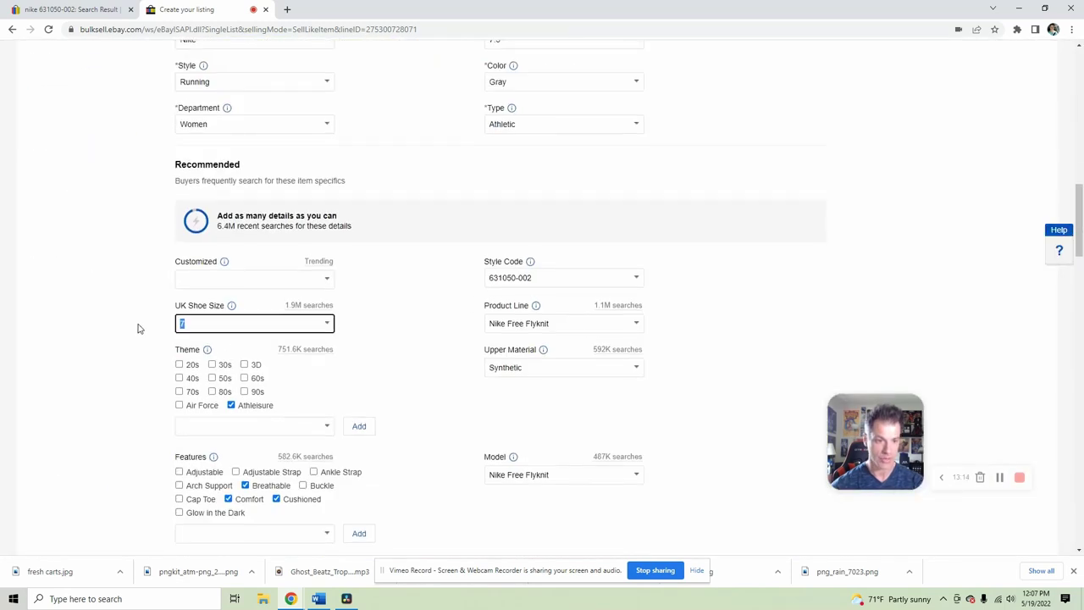
{"action": "type", "text": "5"}
{"action": "left_click", "coordinate": [285, 400]}
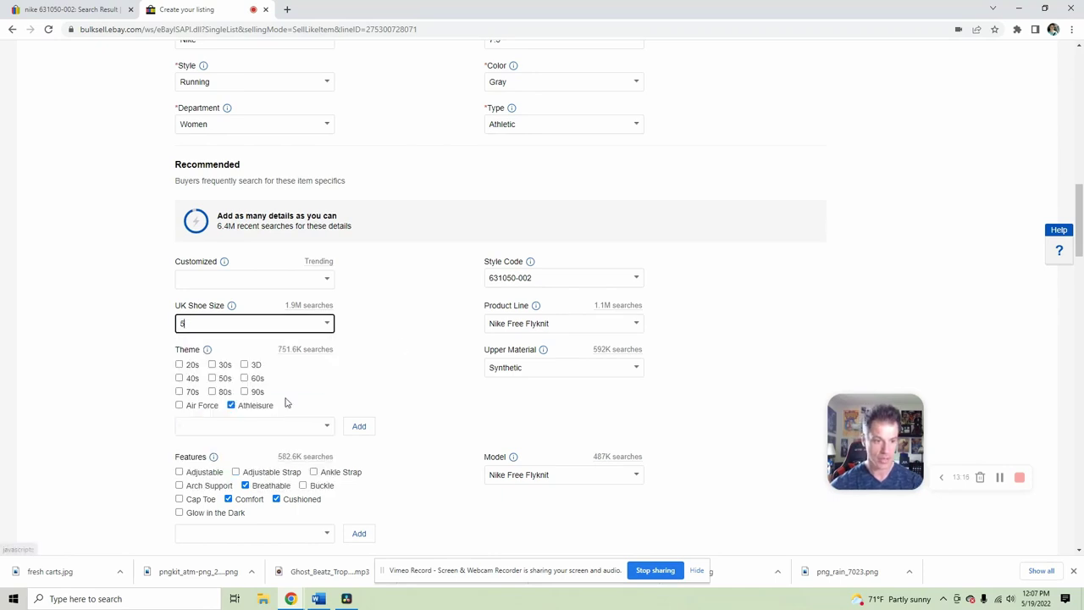
{"action": "scroll", "coordinate": [404, 338], "scroll_direction": "down", "scroll_amount": 2}
{"action": "left_click", "coordinate": [537, 197]}
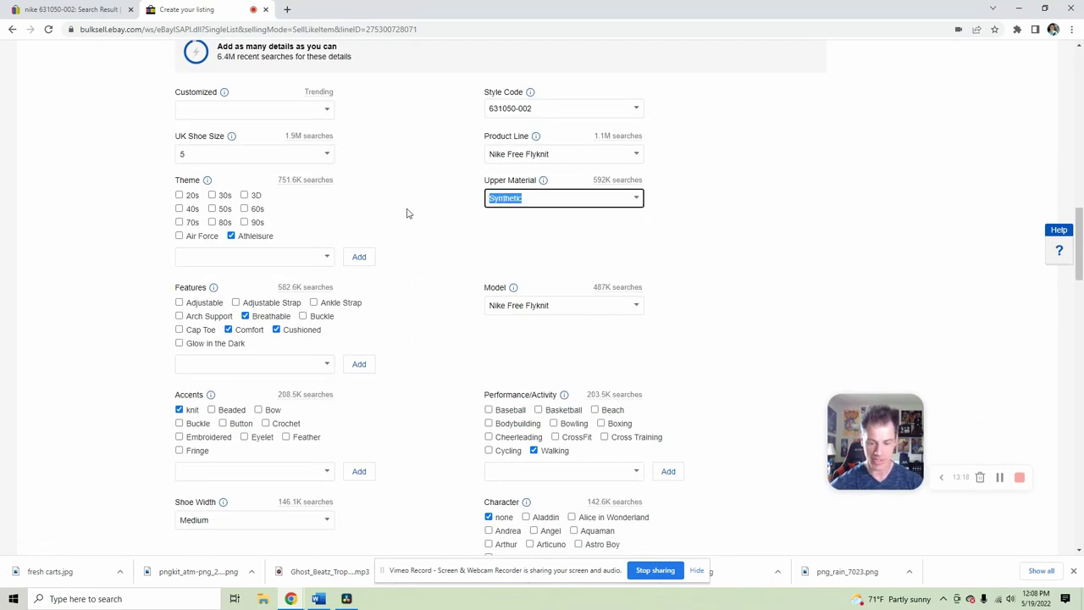
{"action": "key", "text": "BackSpace"}
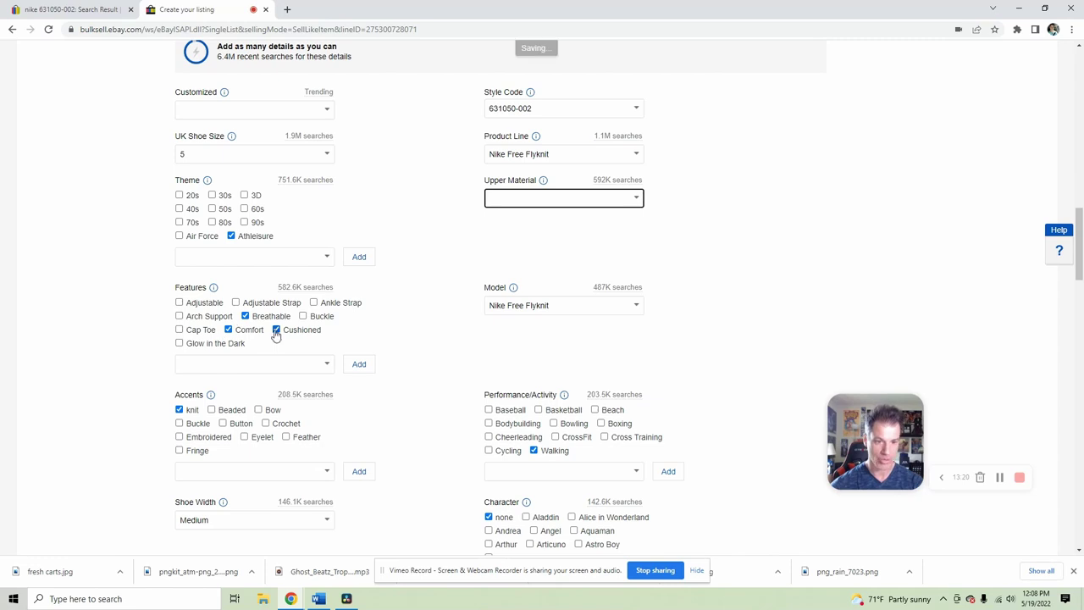
- Untick Walking, knit, Athleisure and none, and clear Release Year 2014 and Vintage
{"action": "scroll", "coordinate": [428, 324], "scroll_direction": "down", "scroll_amount": 1}
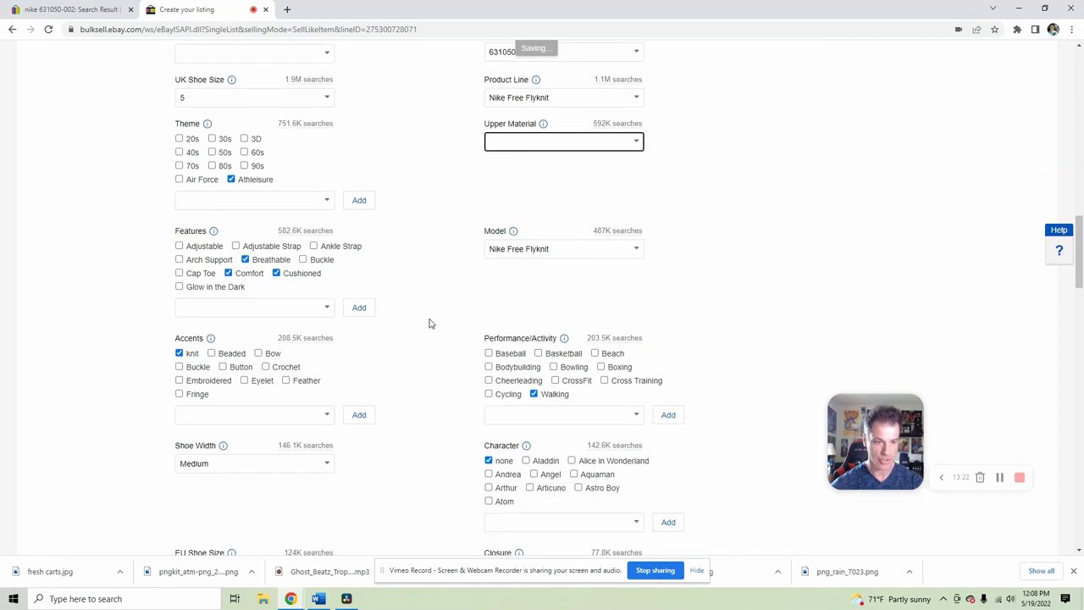
{"action": "left_click", "coordinate": [535, 397]}
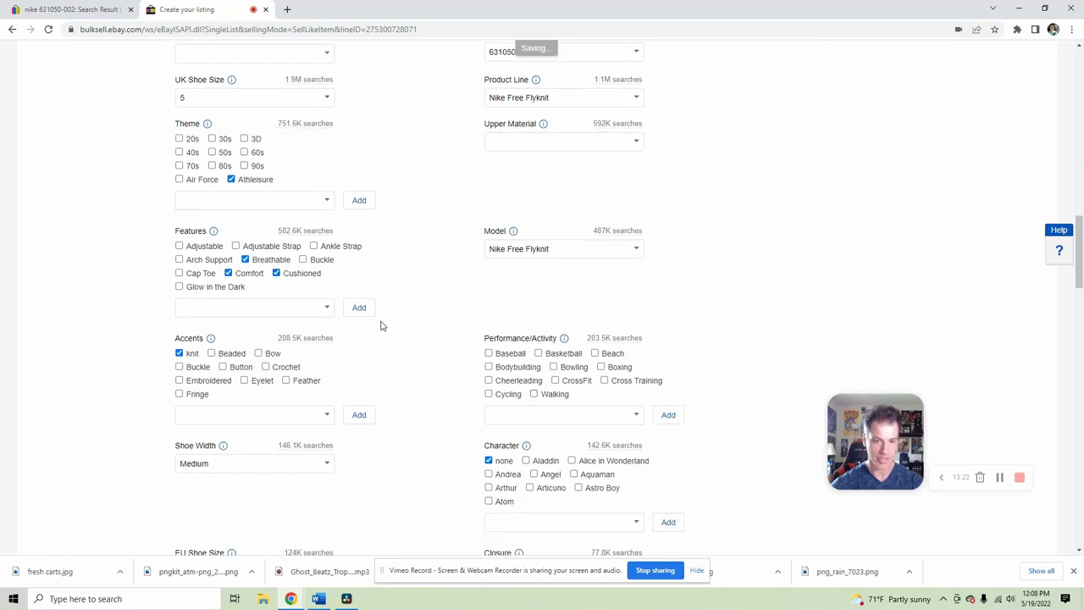
{"action": "left_click", "coordinate": [179, 354]}
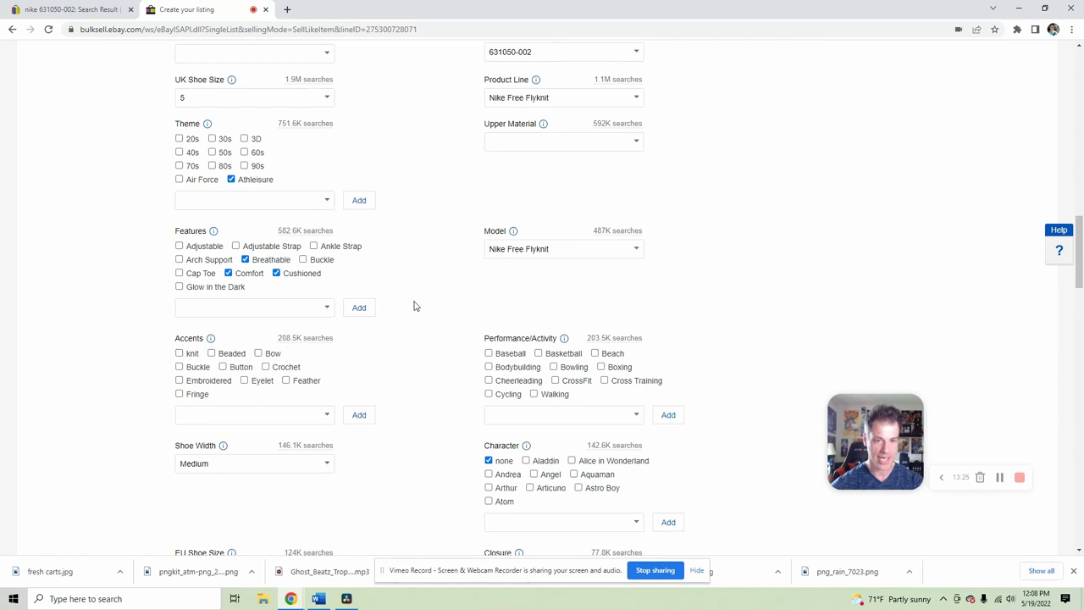
{"action": "left_click", "coordinate": [232, 180]}
{"action": "scroll", "coordinate": [449, 303], "scroll_direction": "down", "scroll_amount": 2}
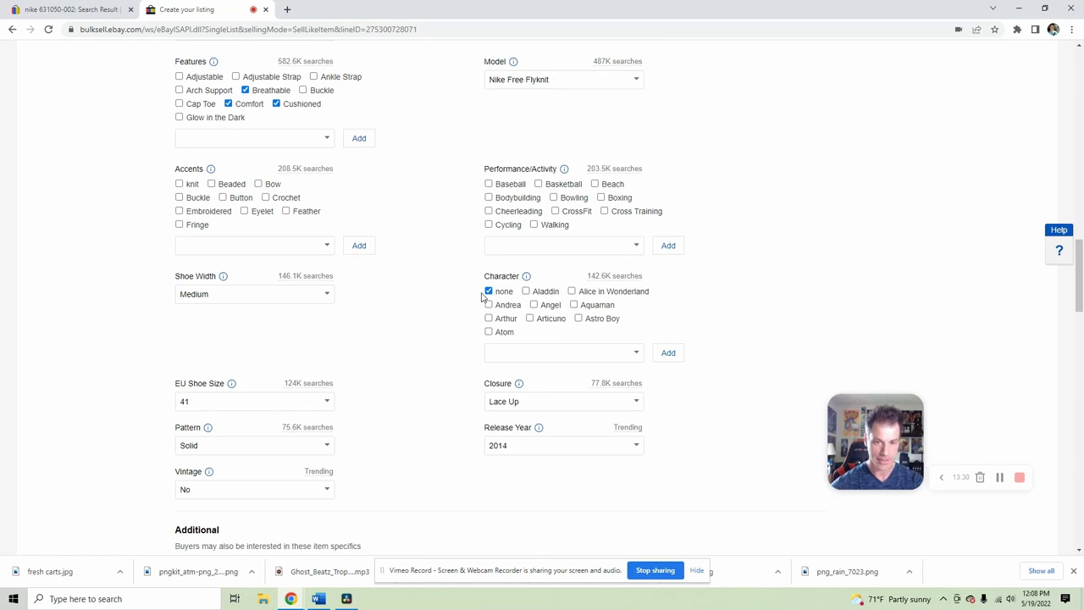
{"action": "left_click", "coordinate": [488, 290]}
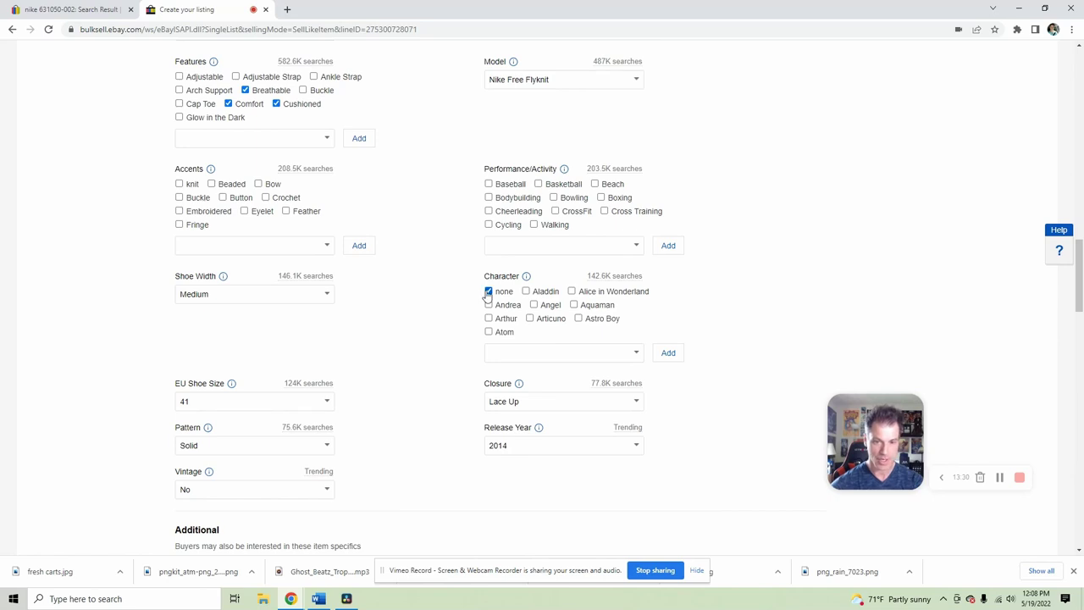
{"action": "left_click", "coordinate": [516, 443]}
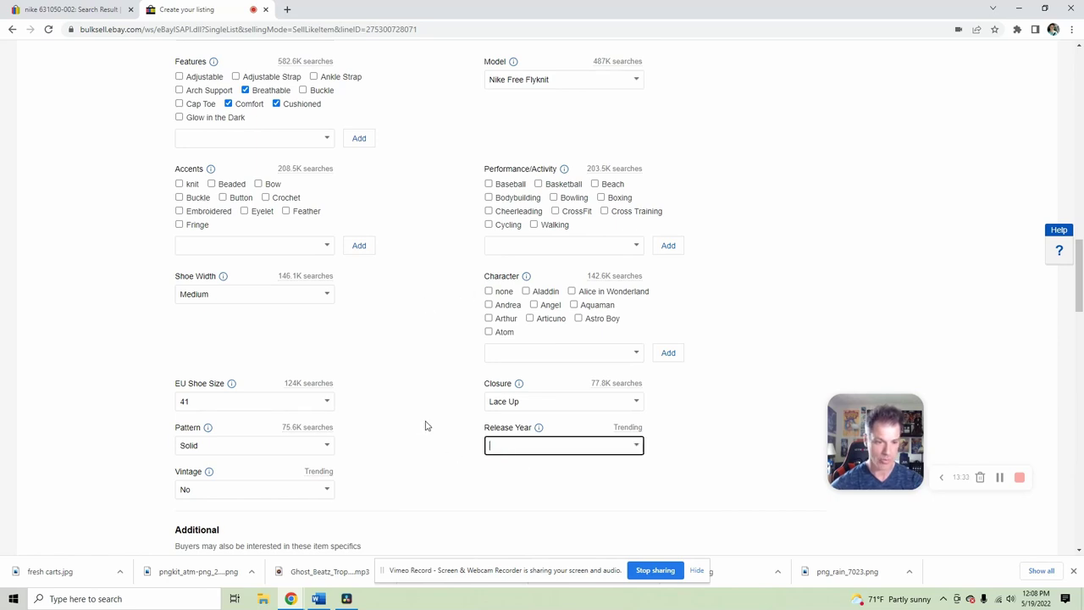
{"action": "left_click", "coordinate": [224, 490]}
{"action": "key", "text": "BackSpace"}
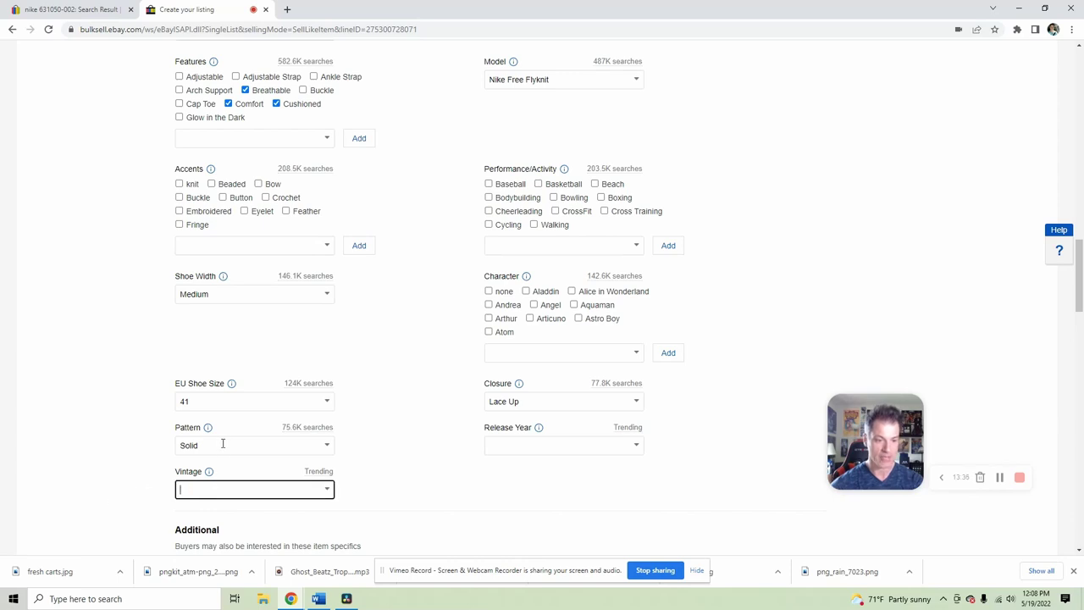
- Clear the Solid Pattern value and change EU Shoe Size from 41 to 38.5
{"action": "left_click", "coordinate": [225, 443]}
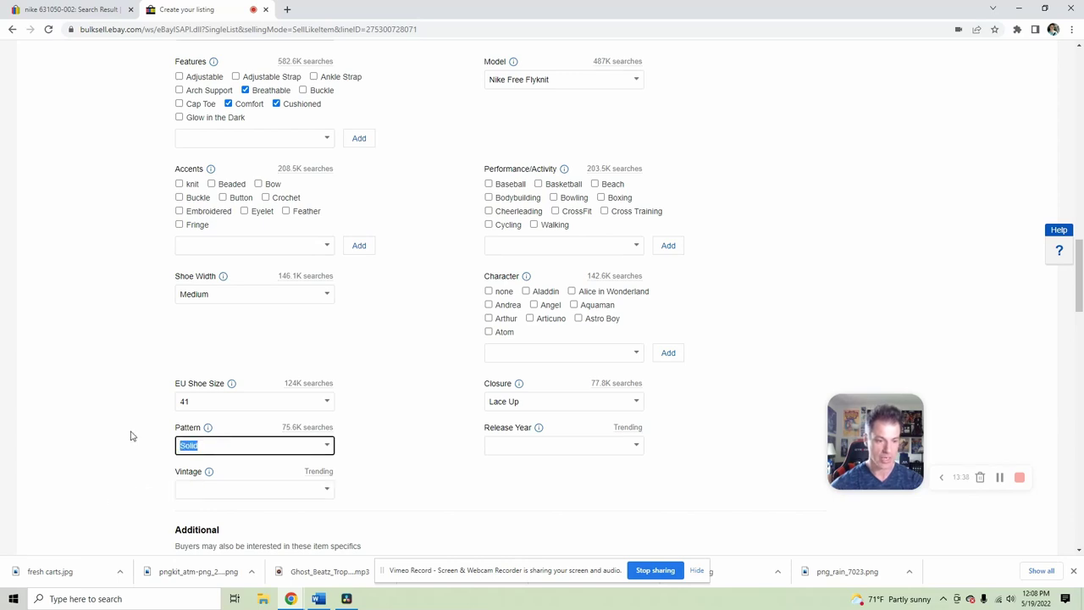
{"action": "key", "text": "BackSpace"}
{"action": "left_click", "coordinate": [216, 408]}
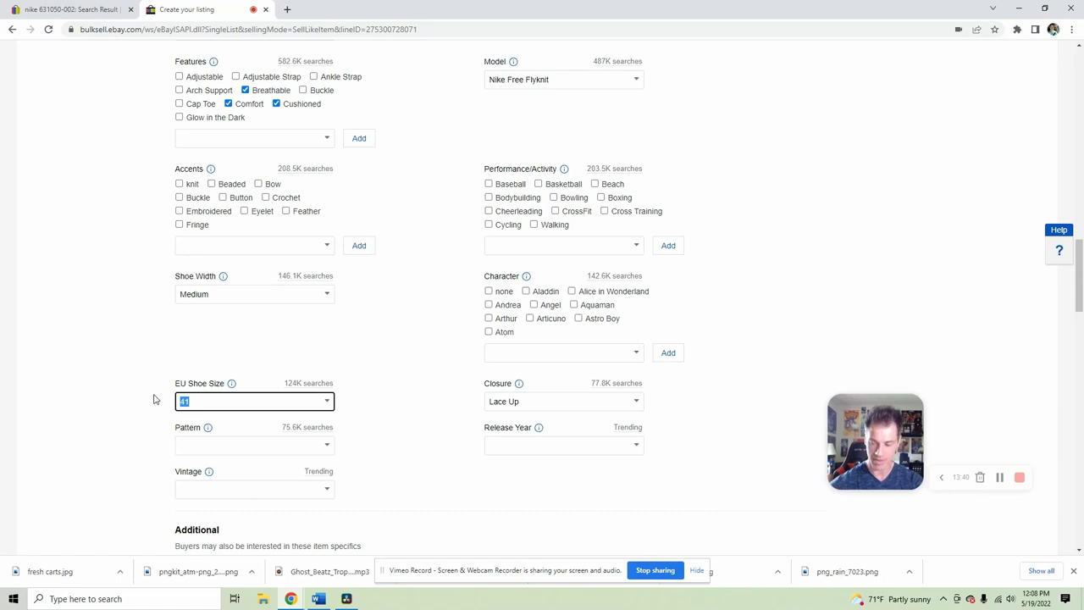
{"action": "type", "text": "38.5"}
{"action": "left_click", "coordinate": [188, 421]}
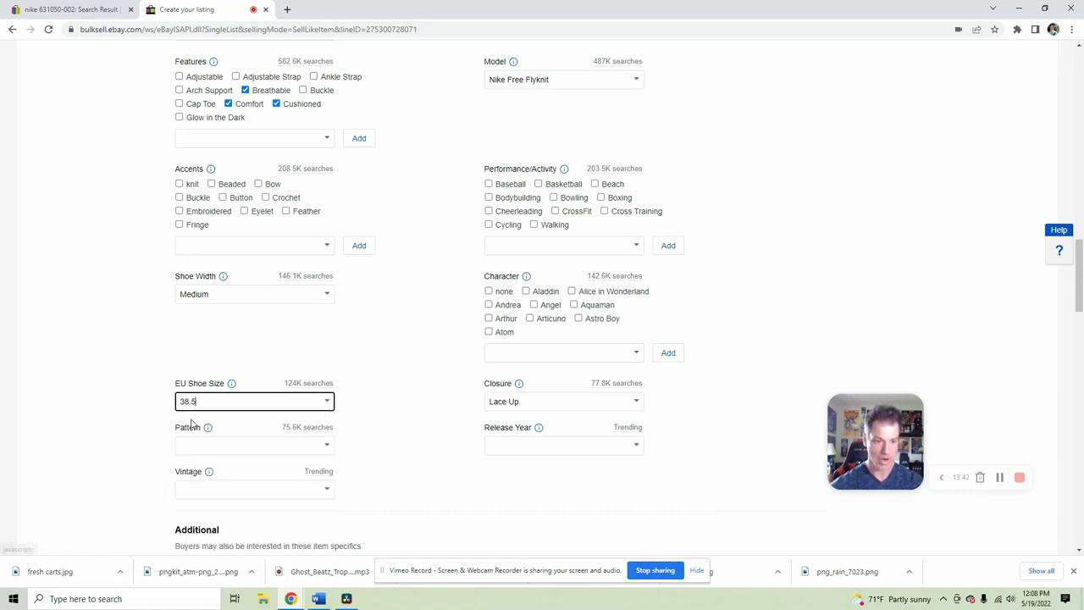
{"action": "left_click", "coordinate": [399, 292]}
- Clear the Cushioning Level, Fabric Type, Shoe Shaft Style and Insole Material values
{"action": "scroll", "coordinate": [392, 316], "scroll_direction": "down", "scroll_amount": 1}
{"action": "scroll", "coordinate": [392, 316], "scroll_direction": "down", "scroll_amount": 1}
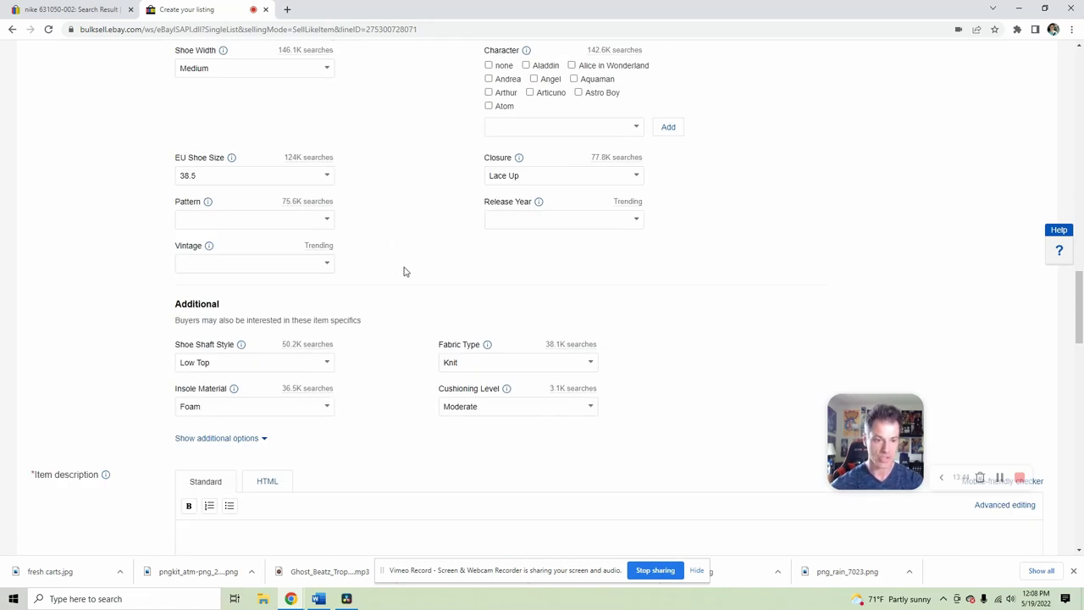
{"action": "left_click", "coordinate": [489, 408]}
{"action": "key", "text": "BackSpace"}
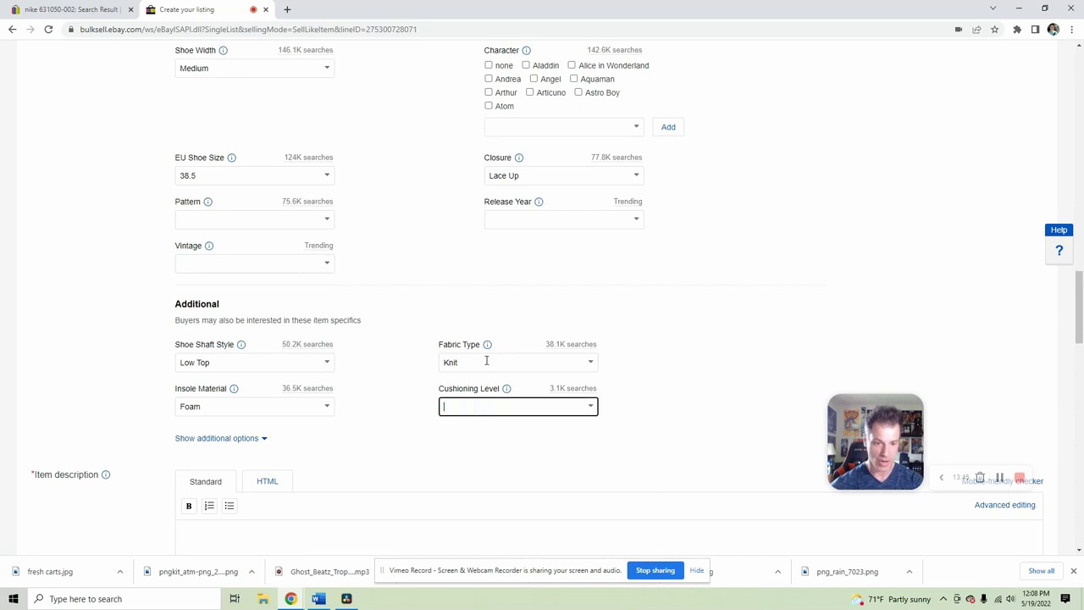
{"action": "left_click", "coordinate": [487, 362]}
{"action": "key", "text": "BackSpace"}
{"action": "left_click", "coordinate": [254, 362]}
{"action": "key", "text": "BackSpace"}
{"action": "key", "text": "Tab"}
{"action": "key", "text": "BackSpace"}
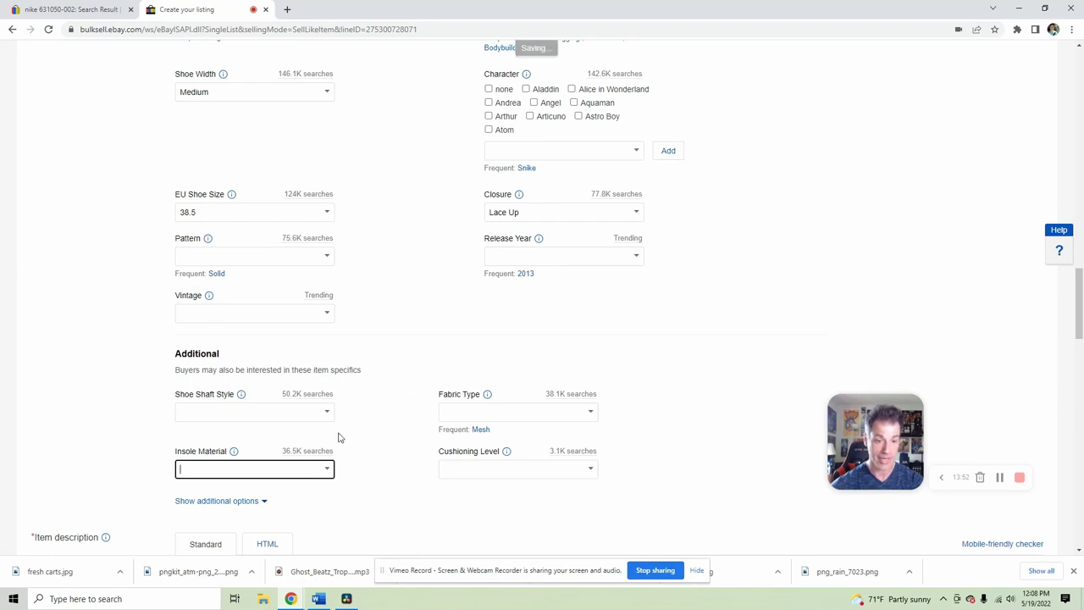
- Paste the copied part number into the description, then copy the full listing title
{"action": "scroll", "coordinate": [393, 237], "scroll_direction": "down", "scroll_amount": 3}
{"action": "scroll", "coordinate": [380, 242], "scroll_direction": "down", "scroll_amount": 2}
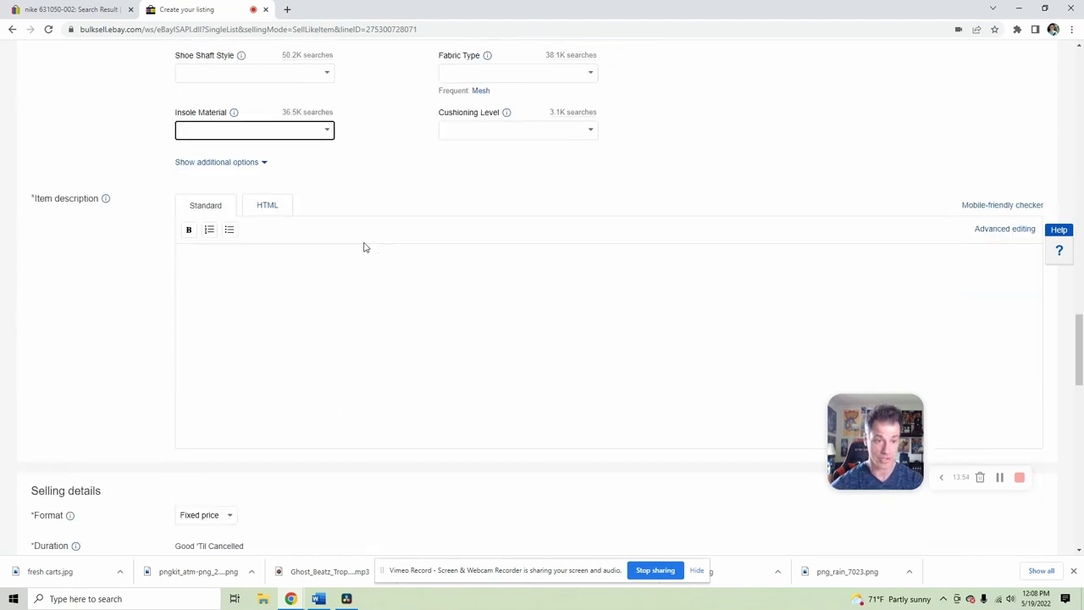
{"action": "right_click", "coordinate": [288, 255]}
{"action": "left_click", "coordinate": [315, 343]}
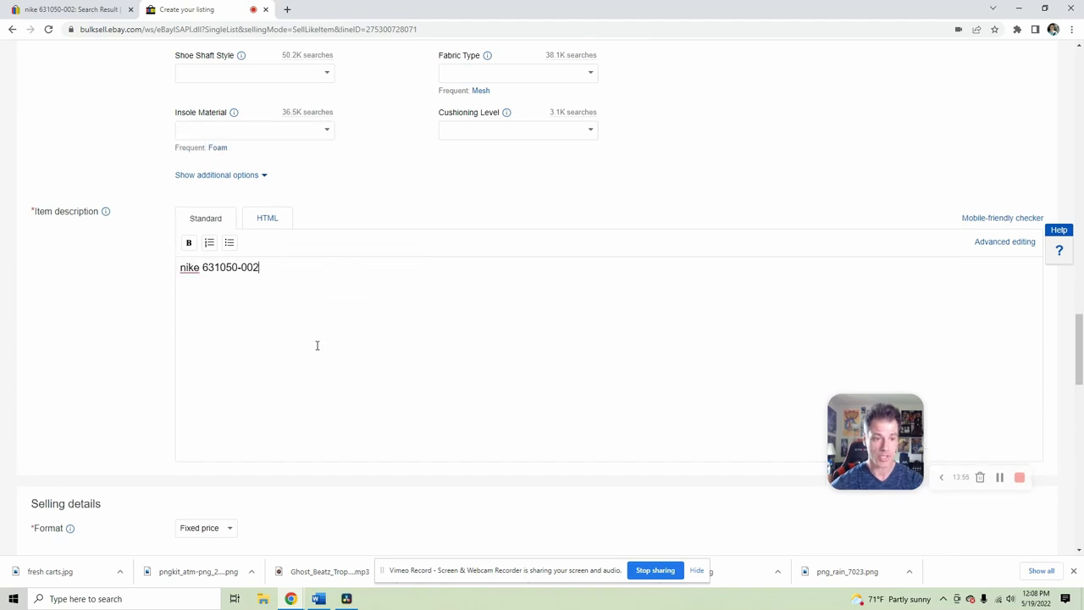
{"action": "scroll", "coordinate": [388, 335], "scroll_direction": "up", "scroll_amount": 15}
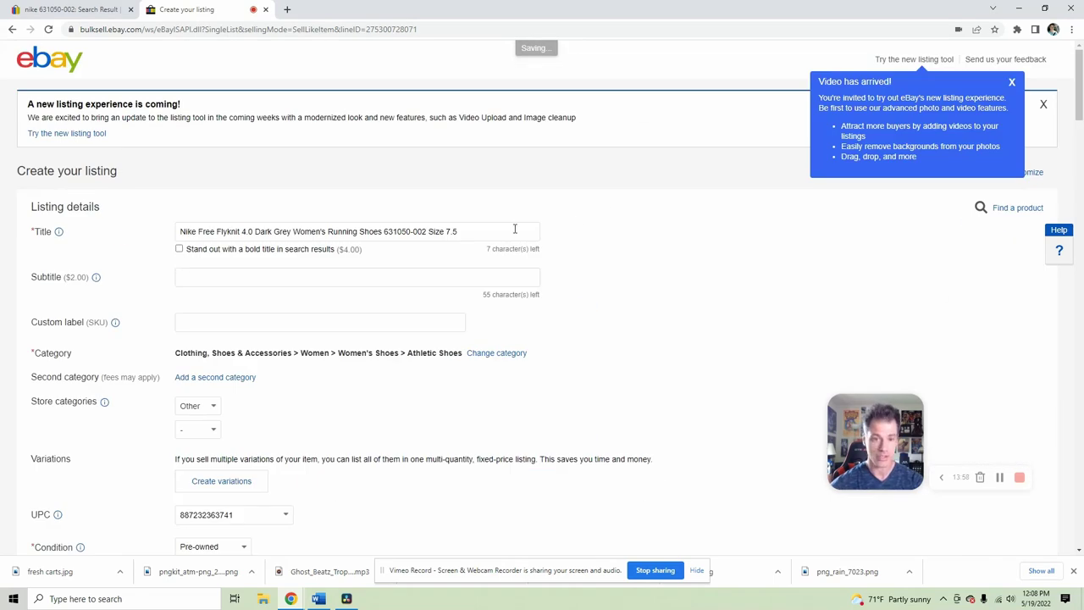
{"action": "left_click_drag", "start_coordinate": [515, 231], "coordinate": [75, 233]}
{"action": "right_click", "coordinate": [184, 229]}
{"action": "left_click", "coordinate": [211, 262]}
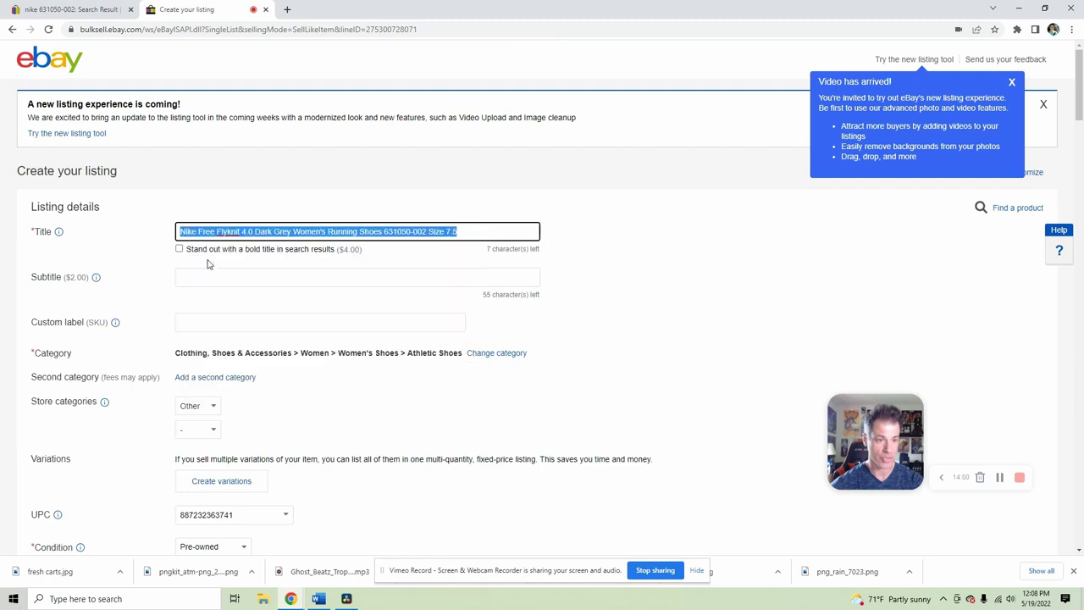
- Replace the old description with the title plus 'Very good pre-owned condition. Ships out quickly'
{"action": "left_click_drag", "start_coordinate": [1081, 72], "coordinate": [1081, 339]}
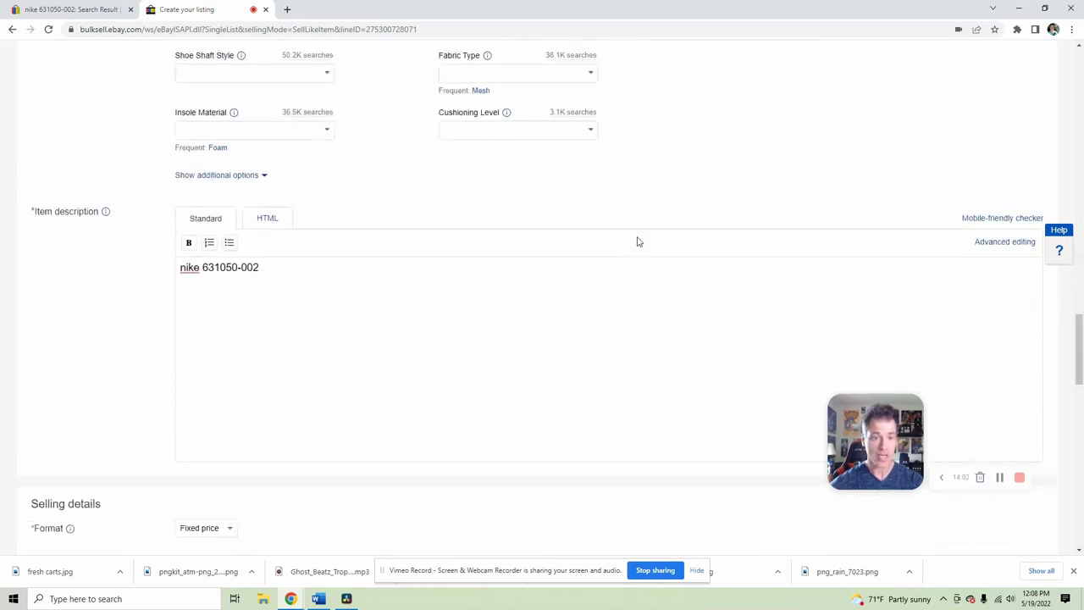
{"action": "left_click_drag", "start_coordinate": [334, 271], "coordinate": [183, 267]}
{"action": "key", "text": "BackSpace"}
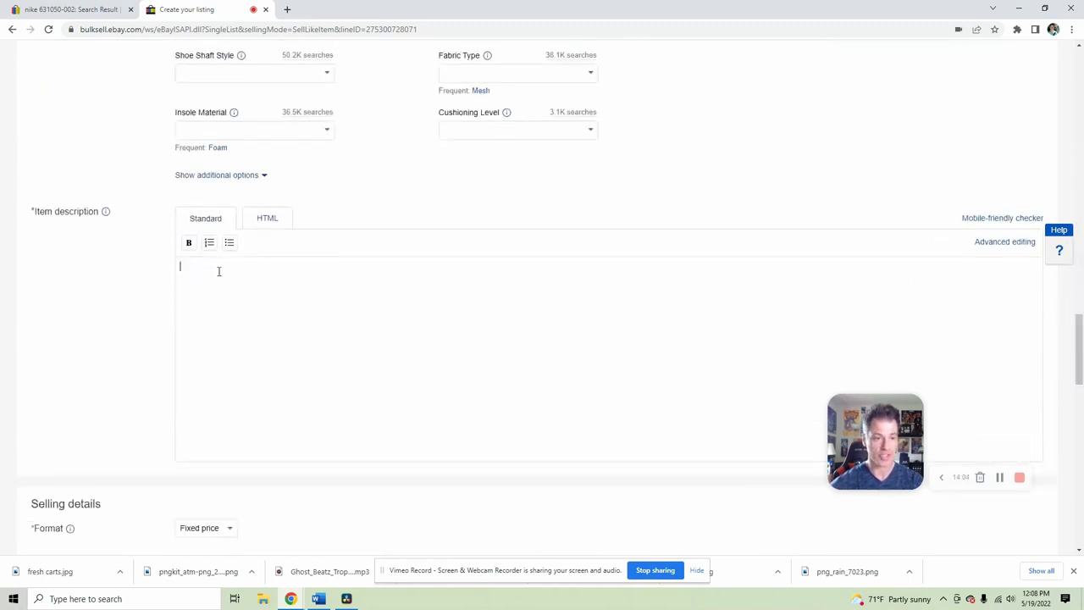
{"action": "right_click", "coordinate": [218, 272]}
{"action": "left_click", "coordinate": [245, 360]}
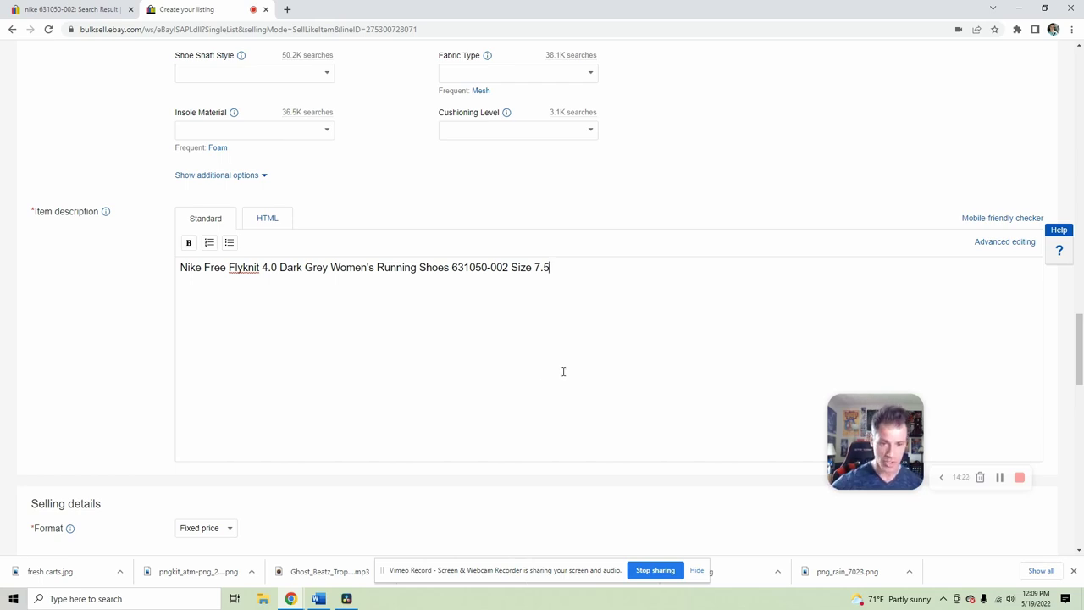
{"action": "type", "text": "Very "}
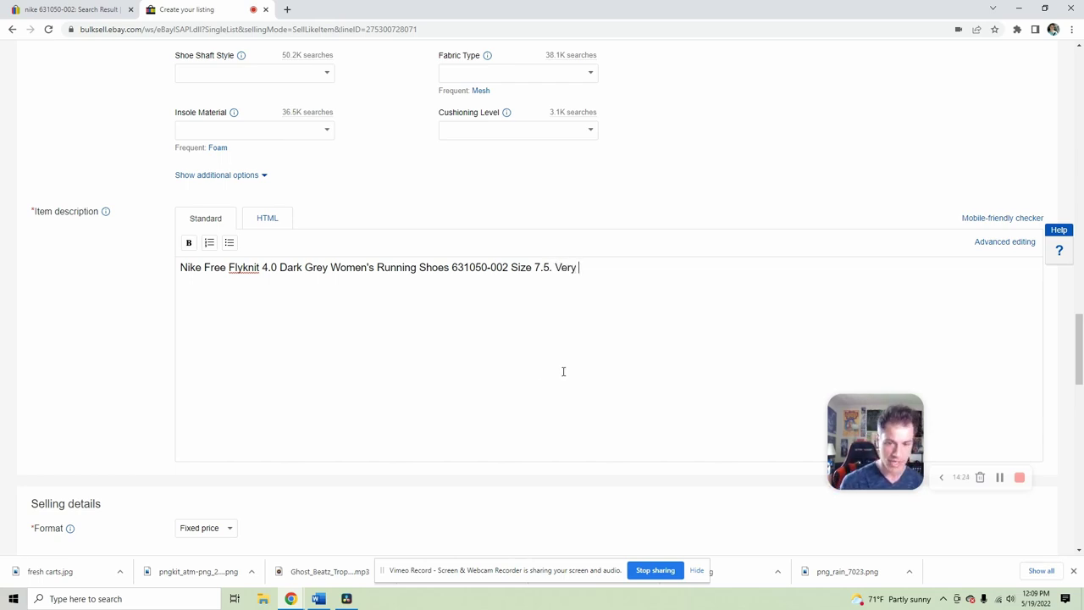
{"action": "type", "text": "goof pre-owned condition"}
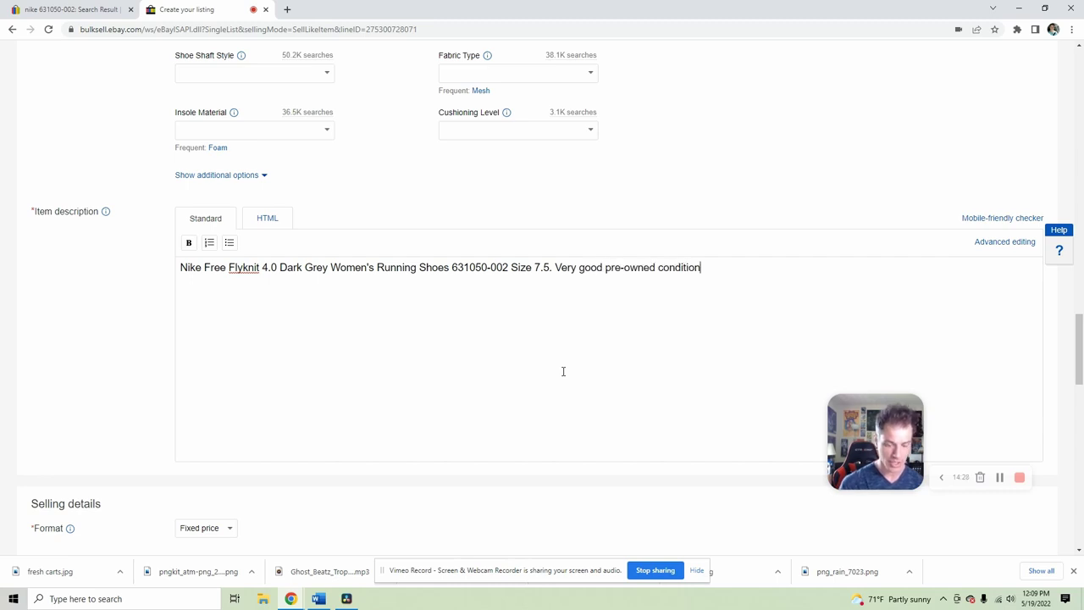
{"action": "type", "text": ". Ships out quickly."}
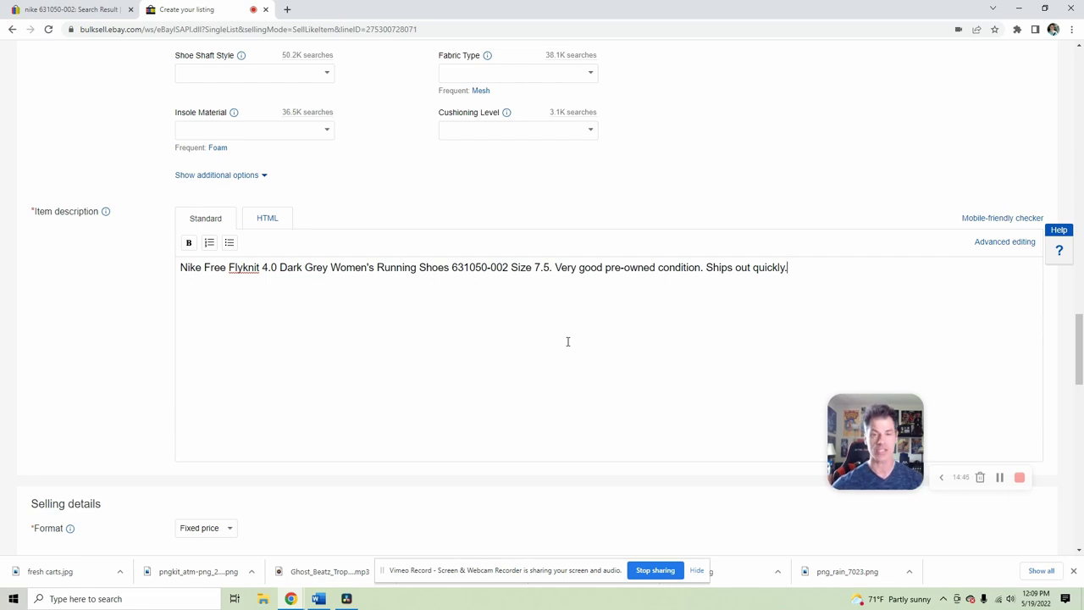
{"action": "scroll", "coordinate": [435, 227], "scroll_direction": "down", "scroll_amount": 5}
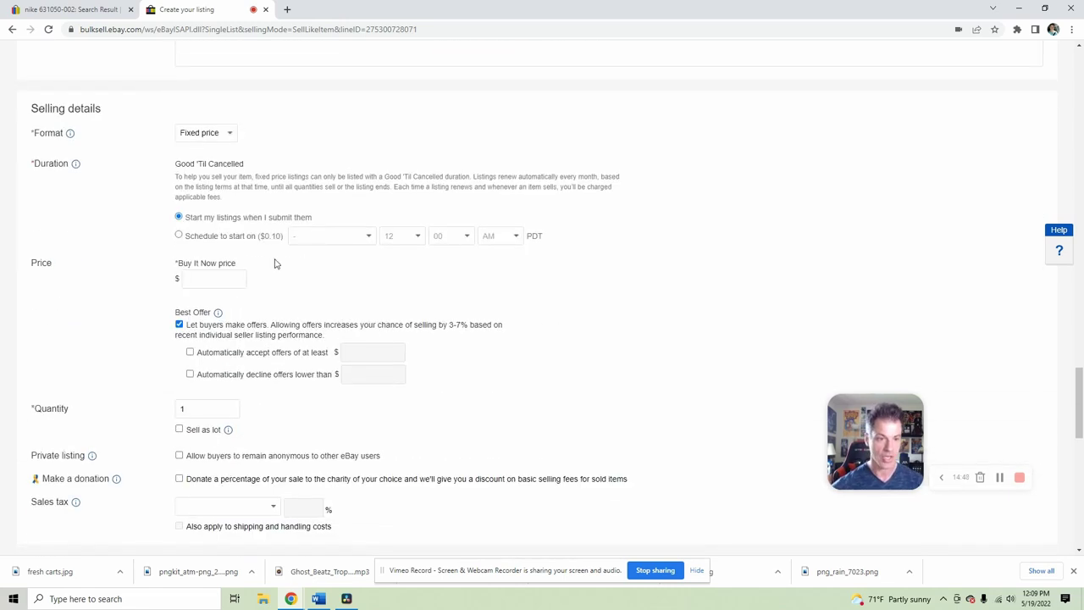
- Turn off Best Offer and set the Buy It Now price to $69.98
{"action": "left_click", "coordinate": [180, 326]}
{"action": "left_click", "coordinate": [217, 277]}
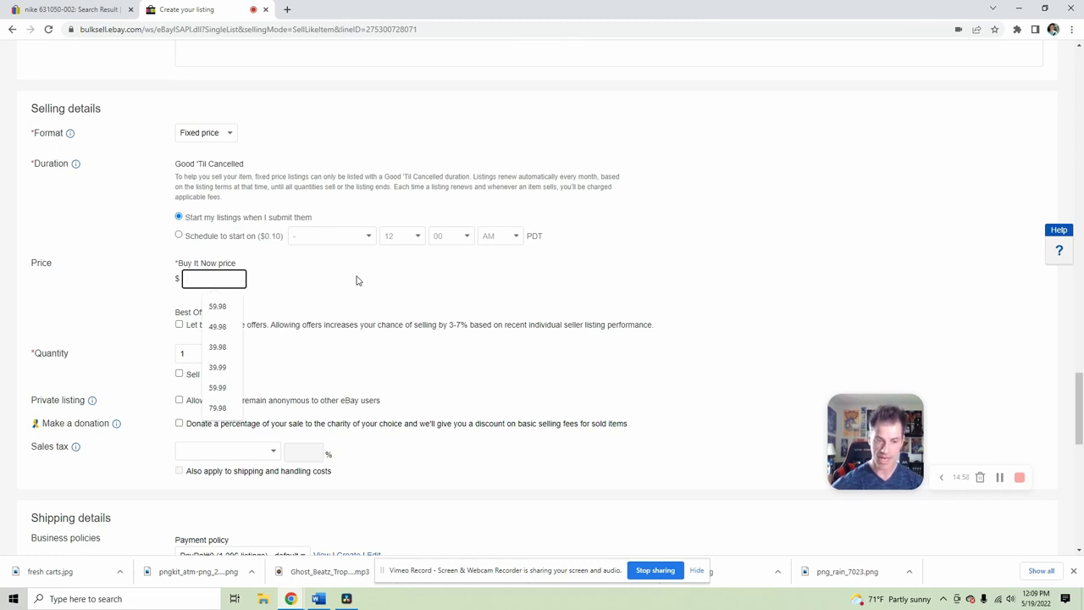
{"action": "type", "text": "6"}
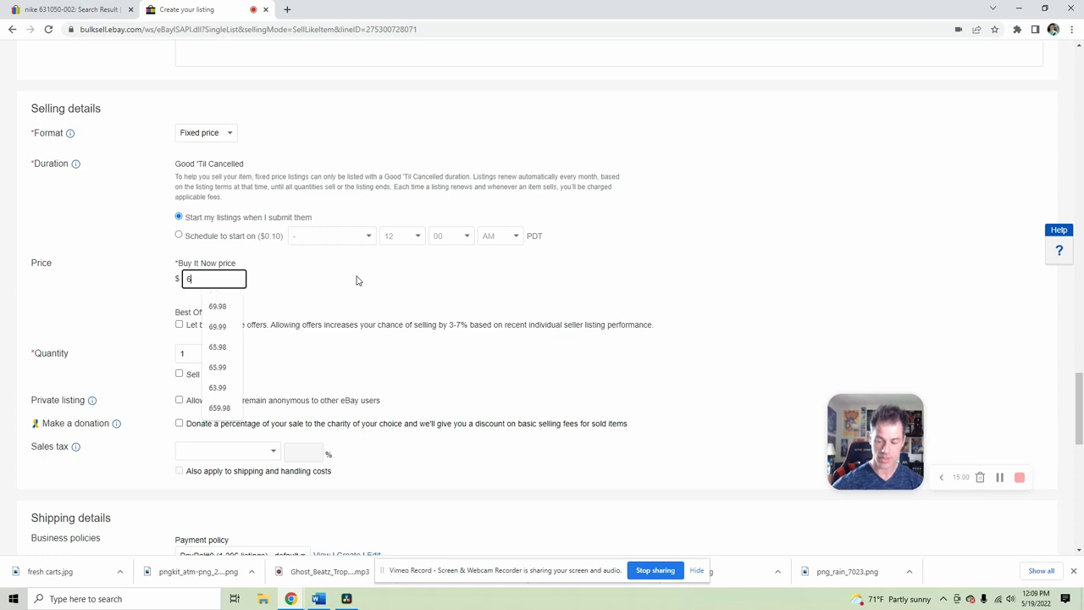
{"action": "type", "text": "9.98"}
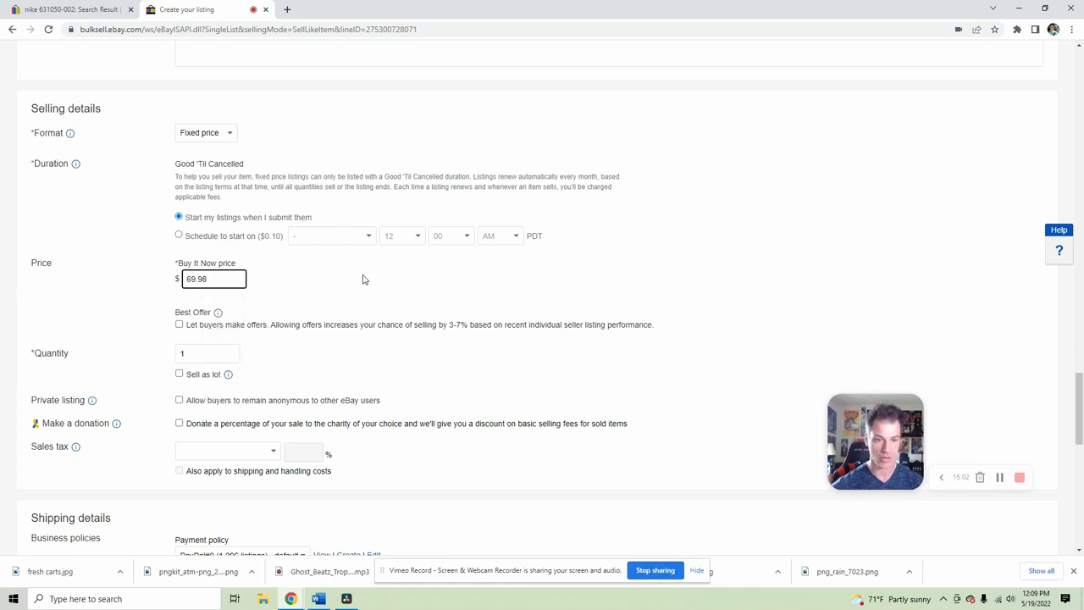
{"action": "left_click", "coordinate": [362, 281]}
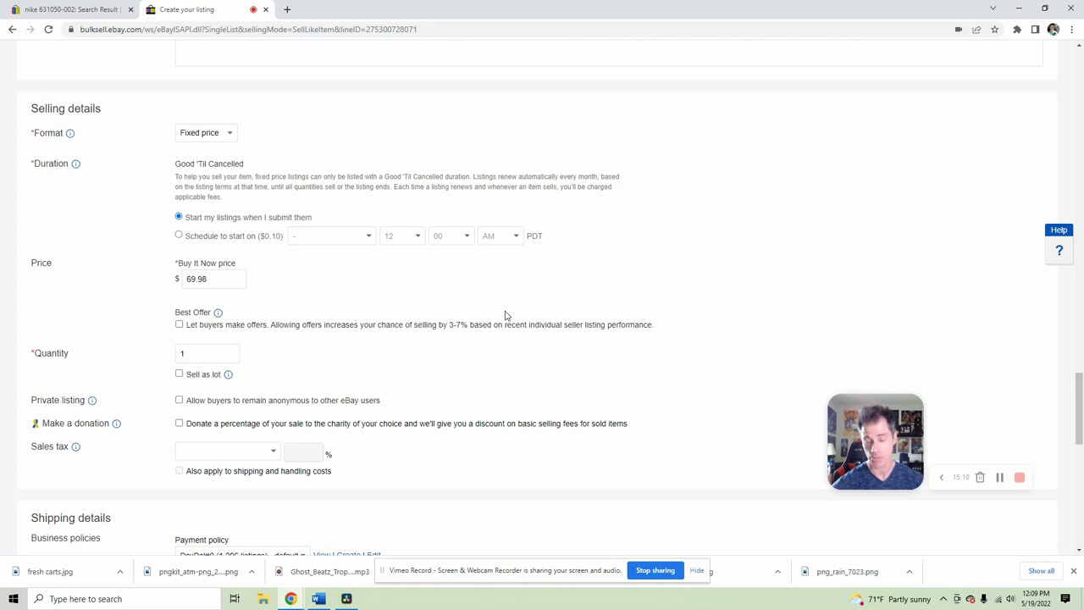
- Enter package dimensions of 15 × 9 × 6 inches
{"action": "scroll", "coordinate": [493, 307], "scroll_direction": "down", "scroll_amount": 4}
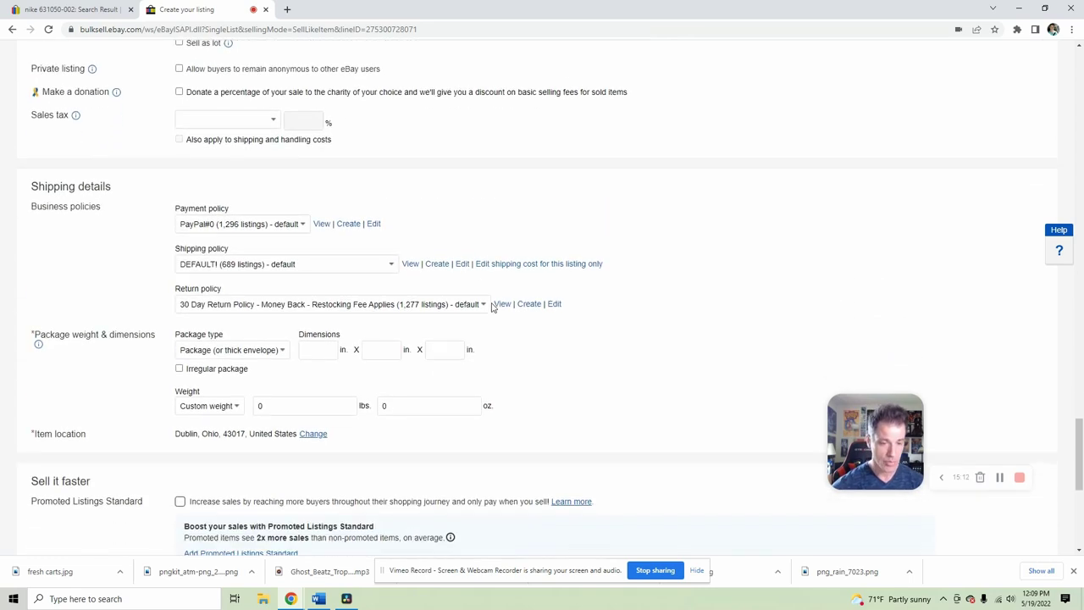
{"action": "left_click", "coordinate": [319, 342]}
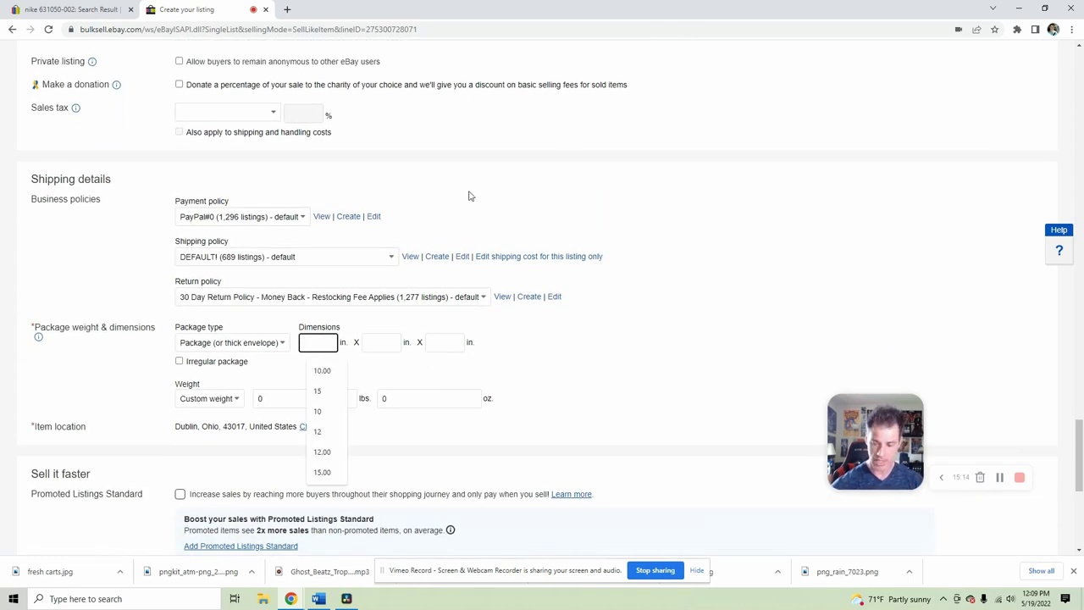
{"action": "type", "text": "15"}
{"action": "key", "text": "Tab"}
{"action": "type", "text": "9"}
{"action": "key", "text": "Tab"}
{"action": "type", "text": "6"}
- Set the package weight to 2 lb and submit the listing with List item
{"action": "left_click", "coordinate": [284, 398]}
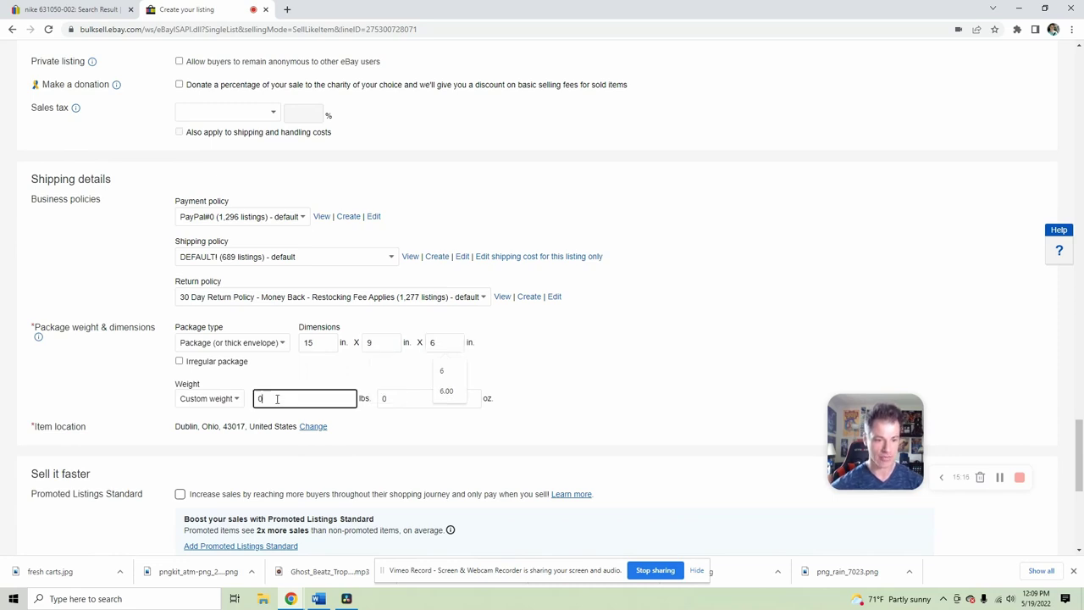
{"action": "type", "text": "2"}
{"action": "left_click", "coordinate": [542, 360]}
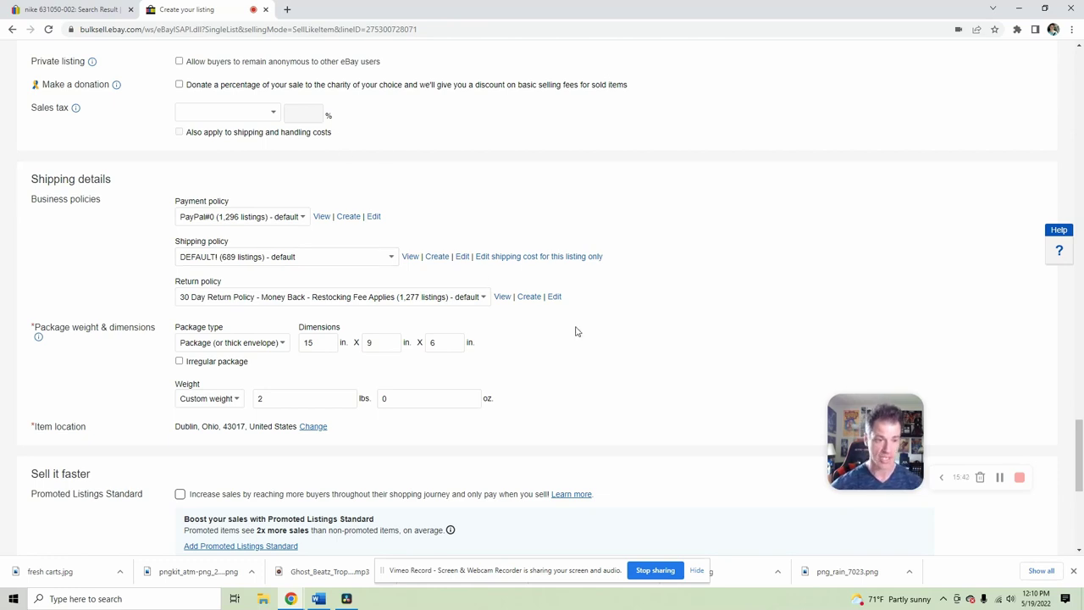
{"action": "scroll", "coordinate": [639, 348], "scroll_direction": "down", "scroll_amount": 4}
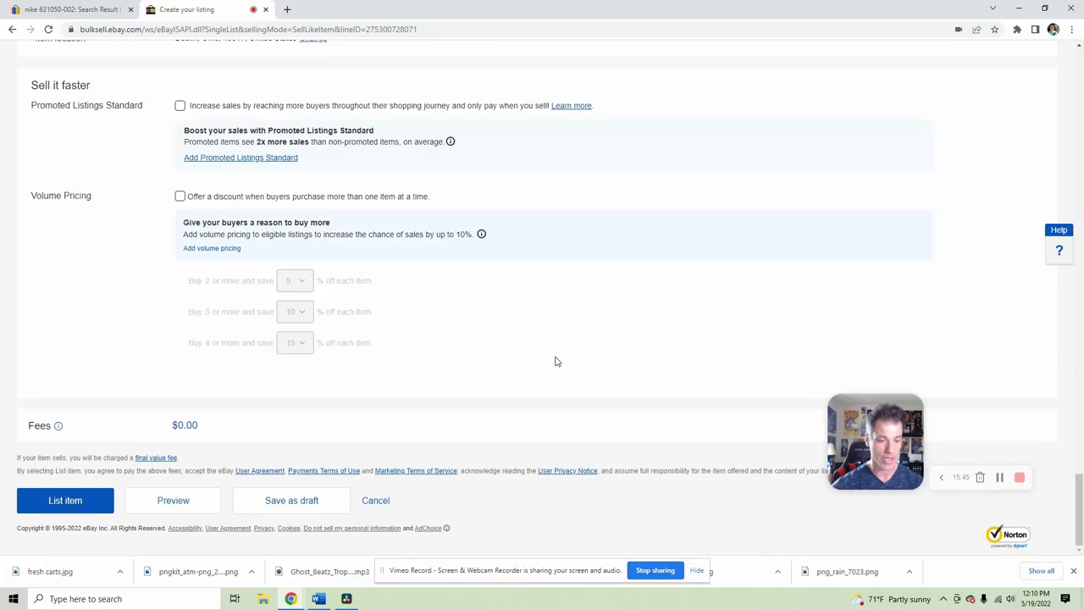
{"action": "left_click", "coordinate": [64, 504]}
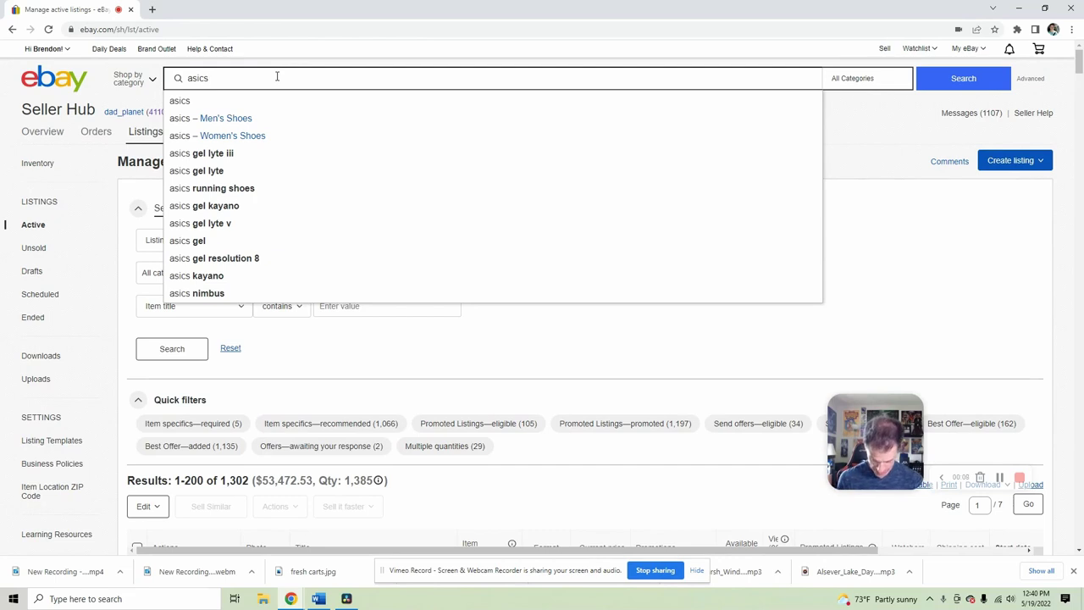
- Search eBay for asics 1012b047, then refine the search to asics 1012b047 10.5
{"action": "type", "text": "012"}
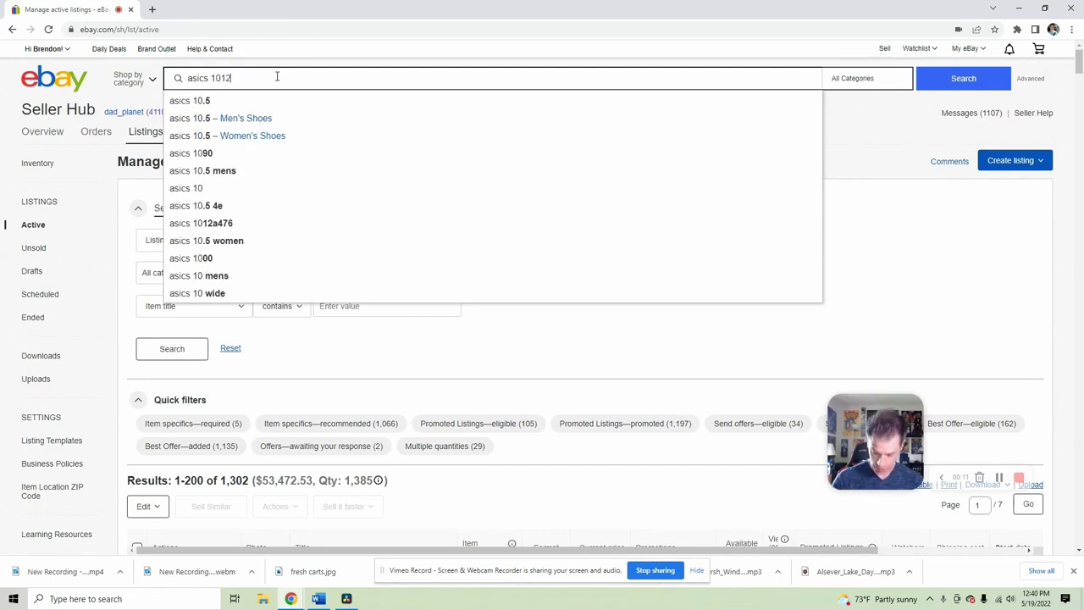
{"action": "type", "text": "b047"}
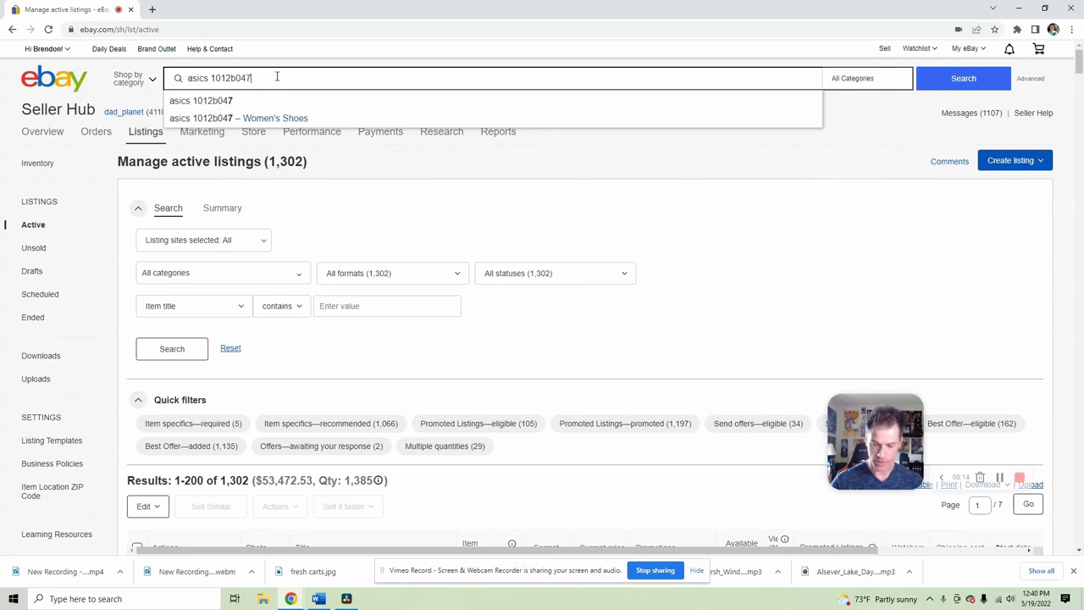
{"action": "key", "text": "Return"}
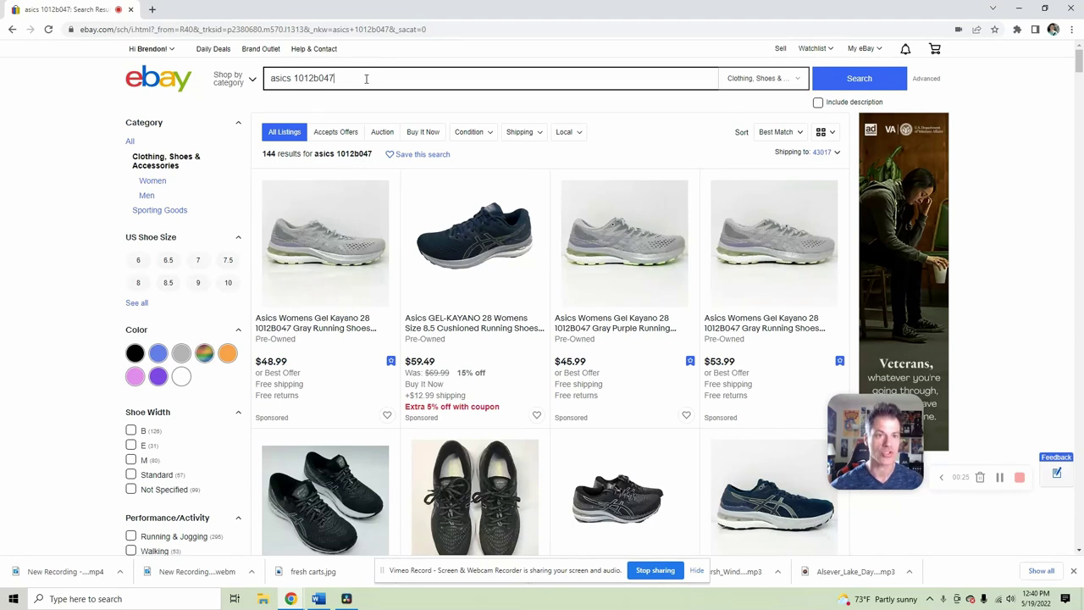
{"action": "type", "text": "10.5"}
{"action": "key", "text": "Return"}
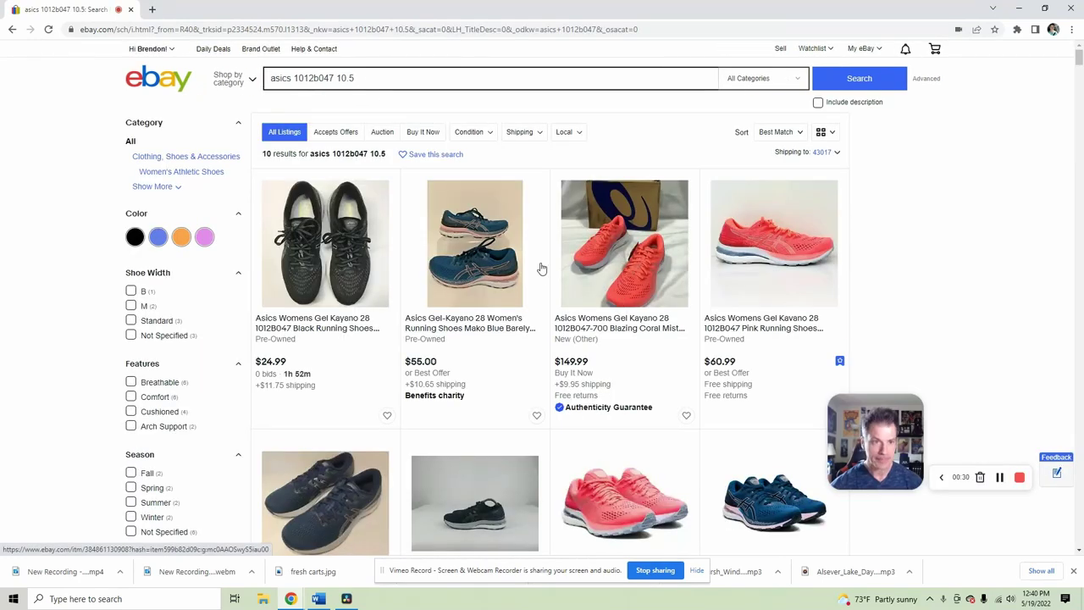
{"action": "scroll", "coordinate": [542, 269], "scroll_direction": "down", "scroll_amount": 5}
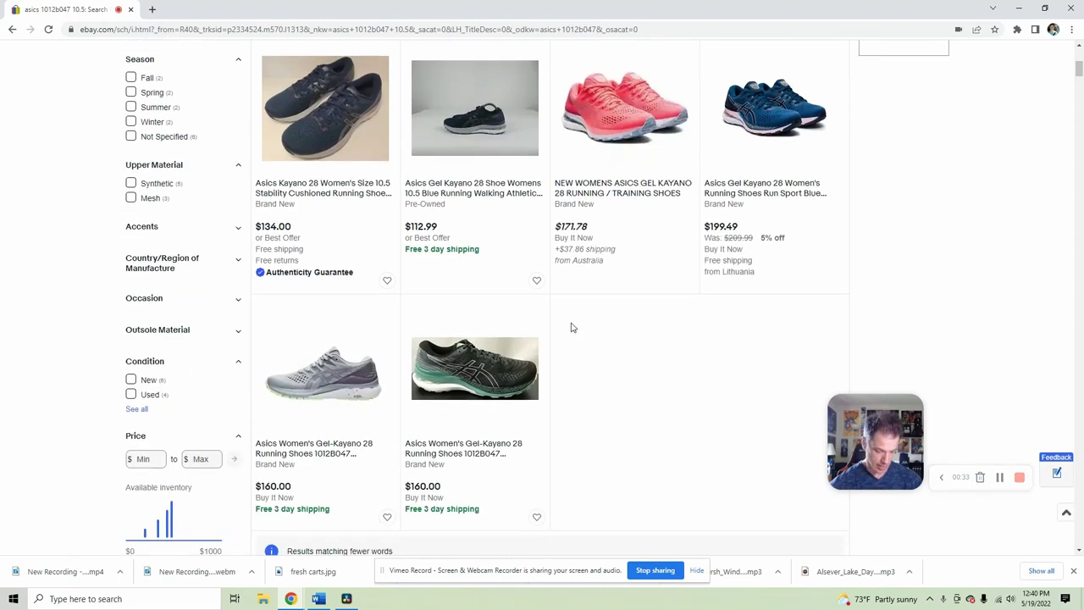
{"action": "scroll", "coordinate": [572, 326], "scroll_direction": "up", "scroll_amount": 5}
{"action": "scroll", "coordinate": [576, 313], "scroll_direction": "down", "scroll_amount": 1}
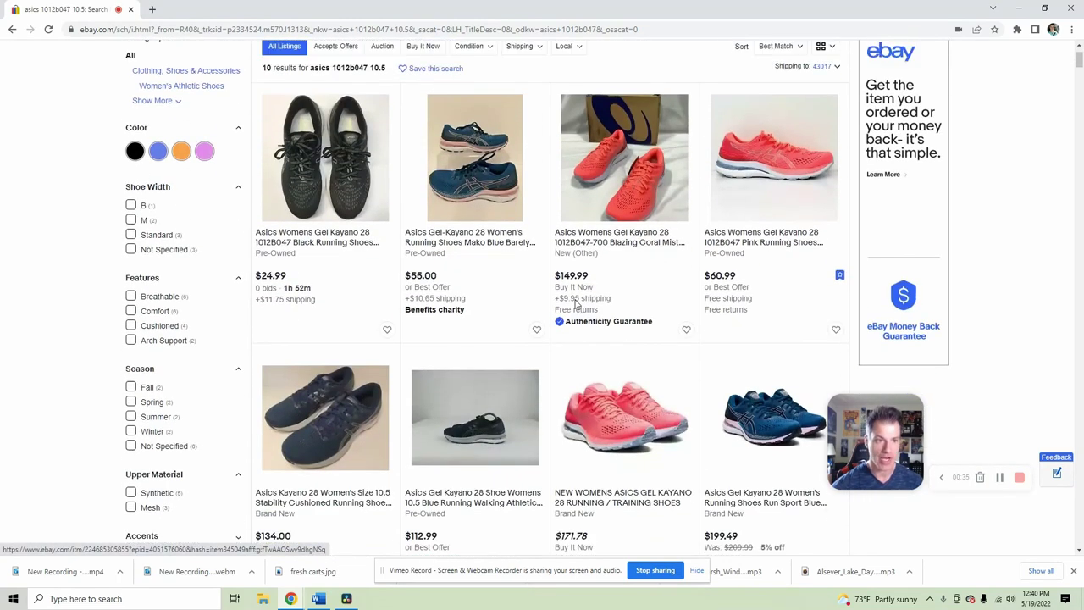
{"action": "scroll", "coordinate": [578, 307], "scroll_direction": "up", "scroll_amount": 1}
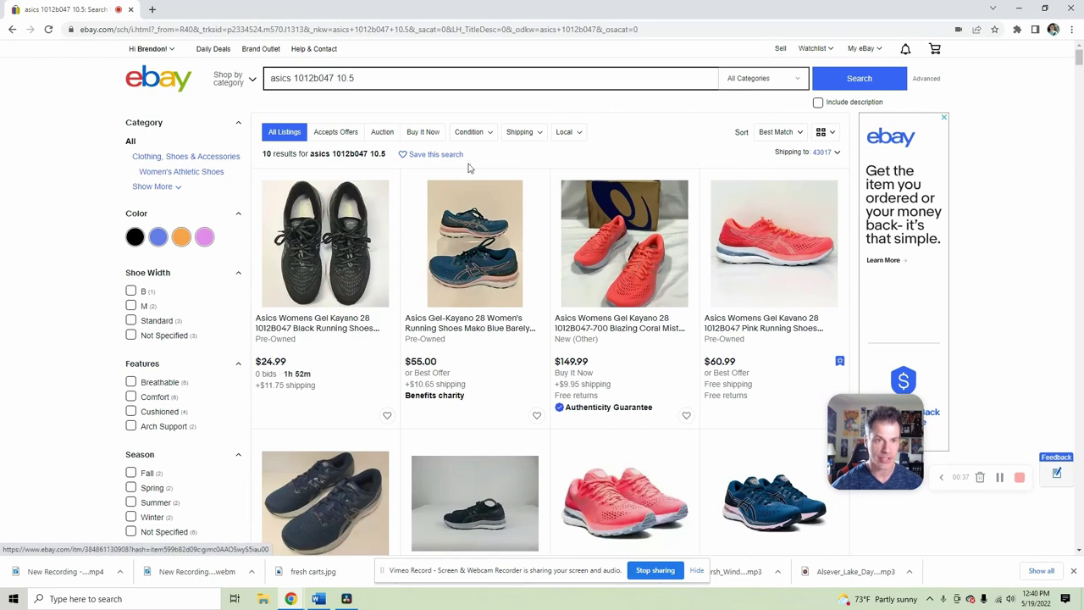
- Go back to the asics 1012b047 results and scroll down through them
{"action": "left_click", "coordinate": [12, 32]}
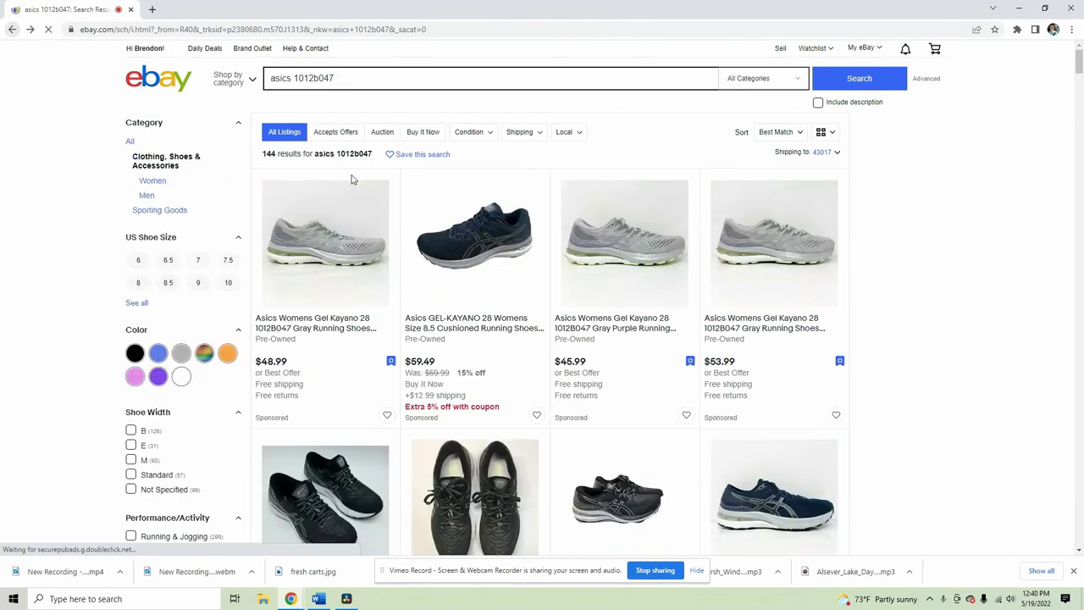
{"action": "scroll", "coordinate": [234, 212], "scroll_direction": "down", "scroll_amount": 1}
{"action": "scroll", "coordinate": [235, 214], "scroll_direction": "down", "scroll_amount": 14}
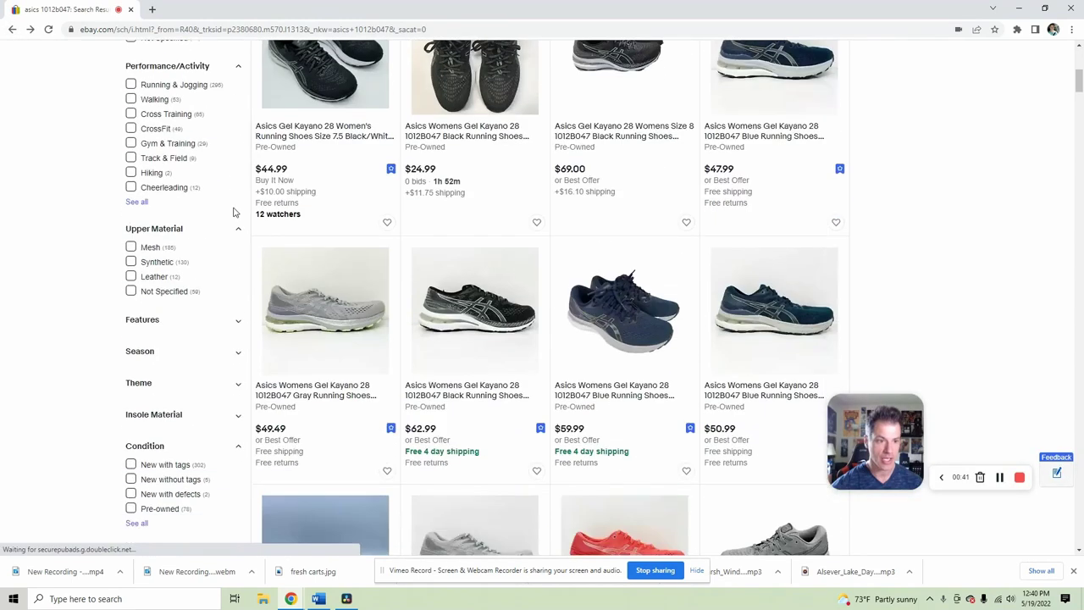
{"action": "scroll", "coordinate": [229, 212], "scroll_direction": "down", "scroll_amount": 2}
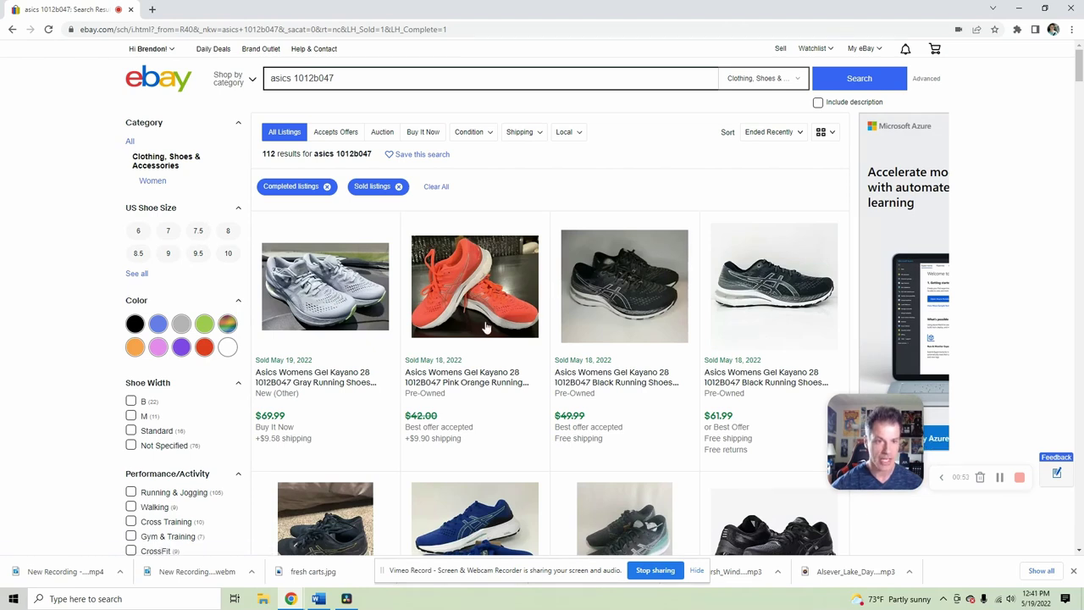
{"action": "left_click", "coordinate": [383, 82]}
{"action": "scroll", "coordinate": [511, 310], "scroll_direction": "down", "scroll_amount": 7}
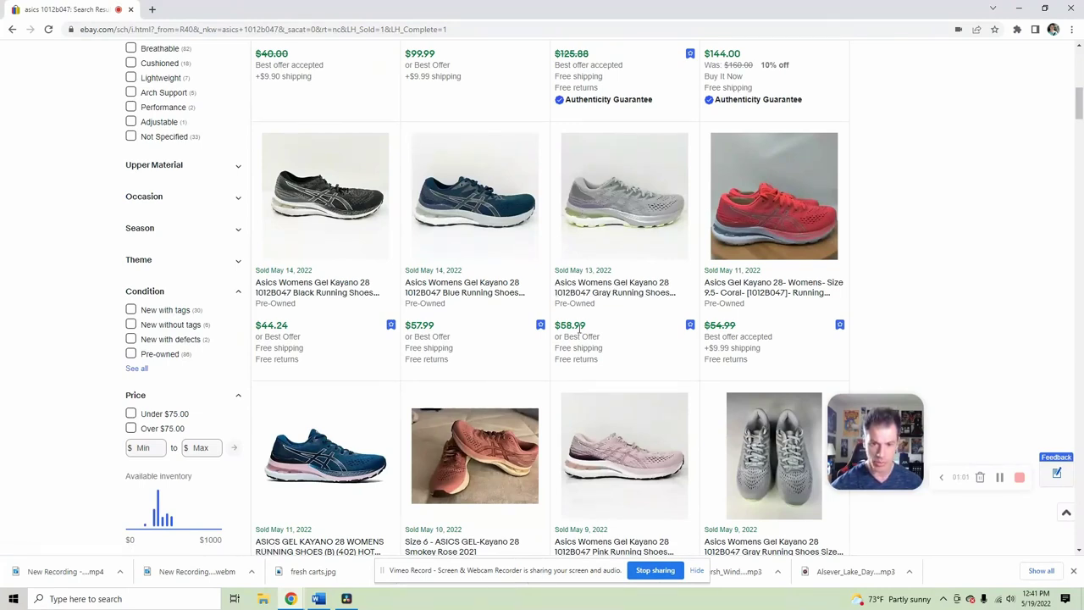
{"action": "scroll", "coordinate": [596, 231], "scroll_direction": "down", "scroll_amount": 3}
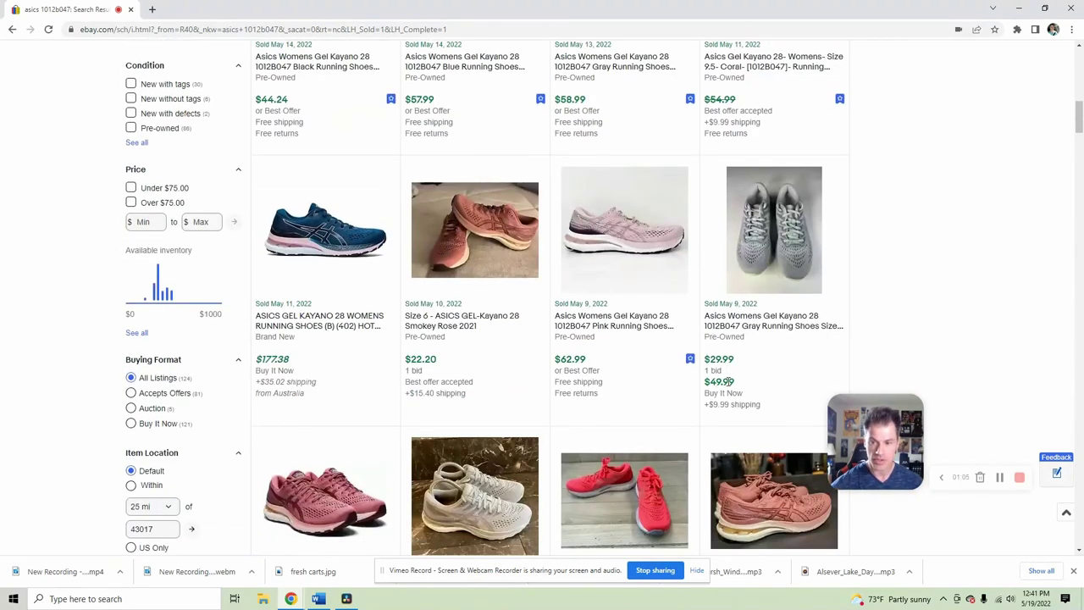
{"action": "scroll", "coordinate": [491, 288], "scroll_direction": "down", "scroll_amount": 6}
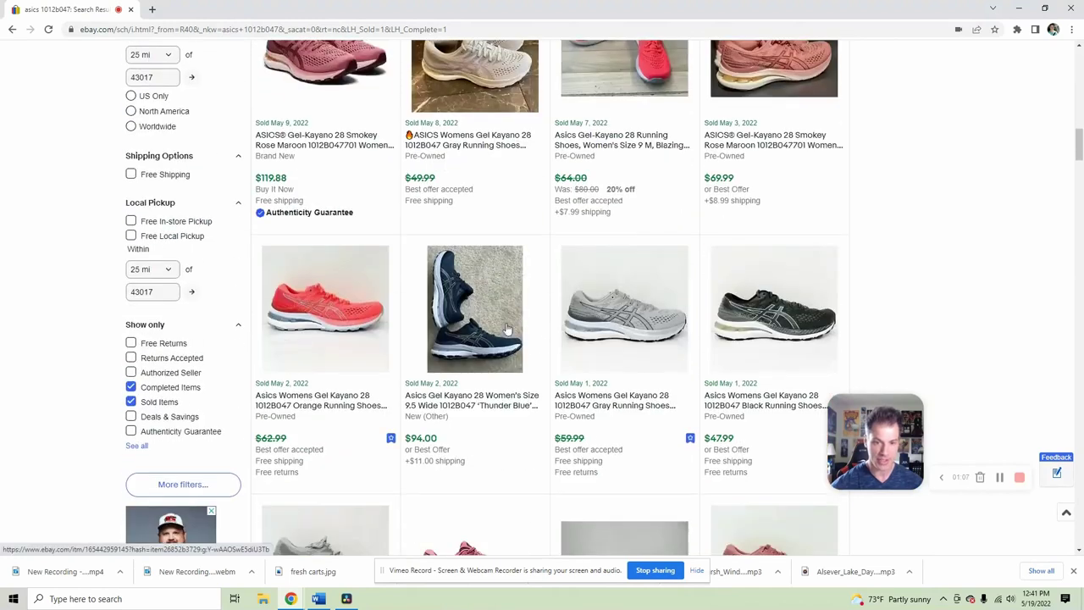
{"action": "scroll", "coordinate": [549, 332], "scroll_direction": "down", "scroll_amount": 5}
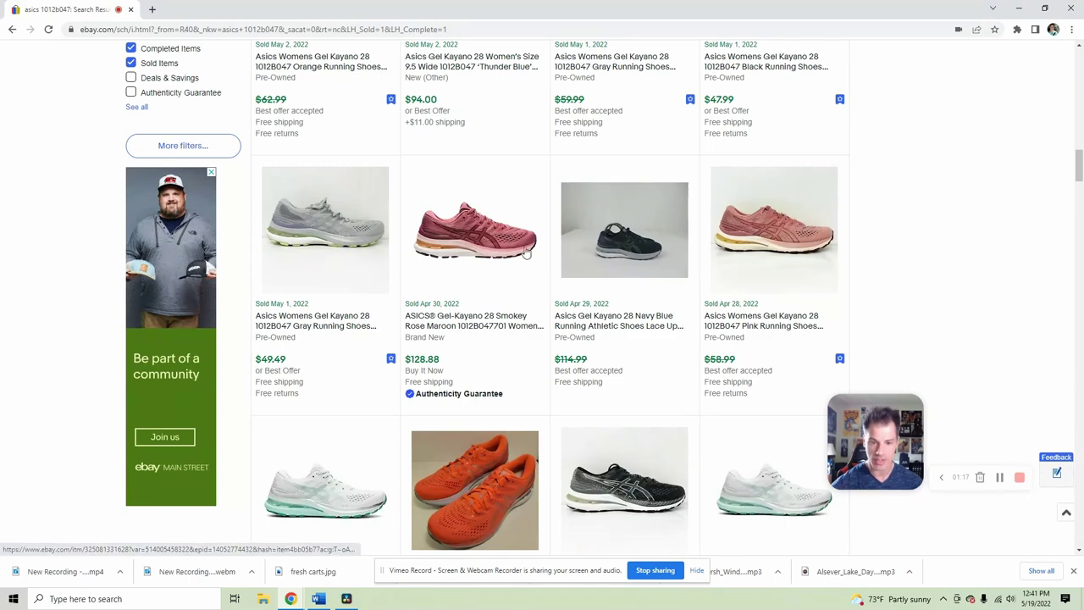
{"action": "scroll", "coordinate": [359, 230], "scroll_direction": "down", "scroll_amount": 5}
{"action": "scroll", "coordinate": [569, 276], "scroll_direction": "down", "scroll_amount": 9}
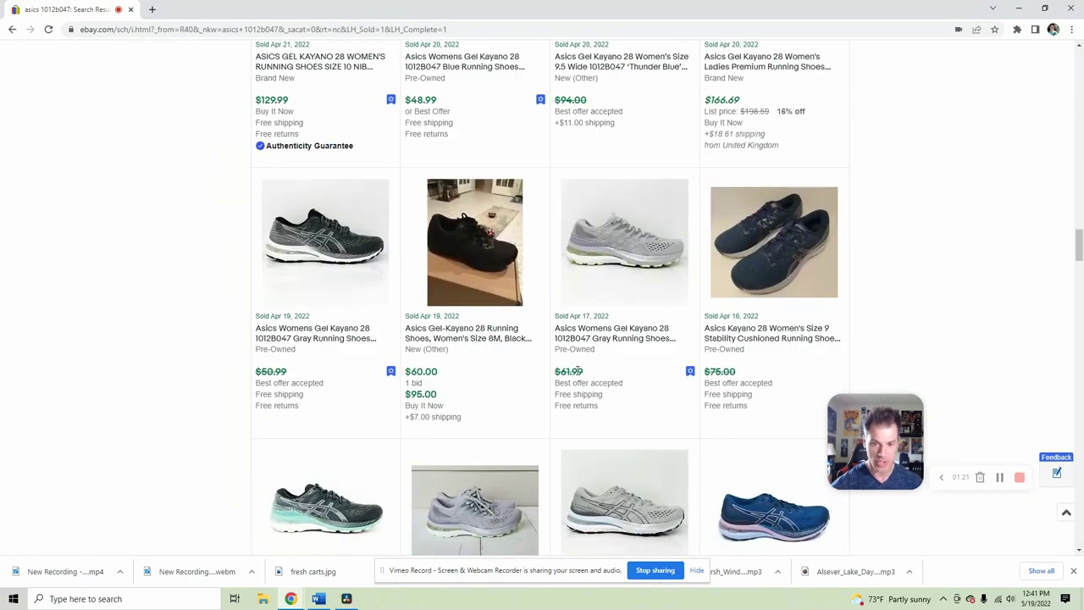
{"action": "scroll", "coordinate": [613, 260], "scroll_direction": "down", "scroll_amount": 3}
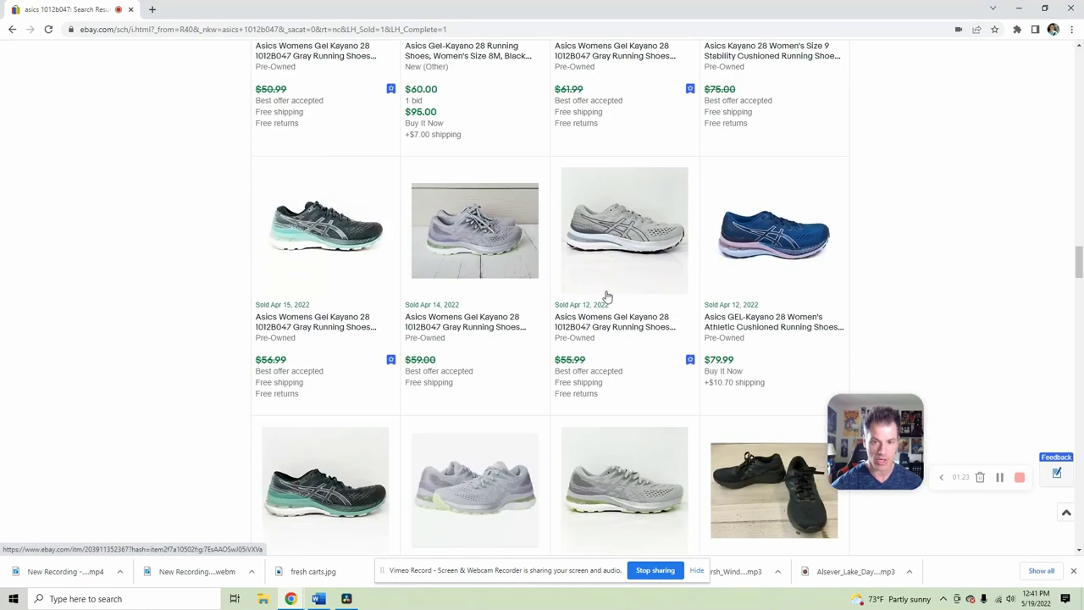
{"action": "scroll", "coordinate": [590, 356], "scroll_direction": "down", "scroll_amount": 3}
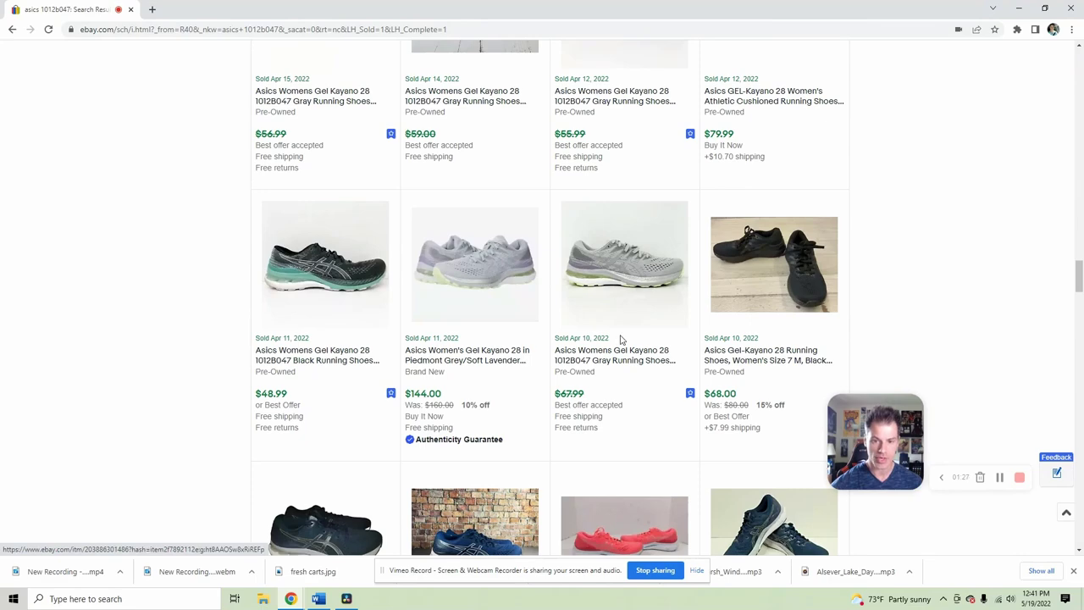
{"action": "scroll", "coordinate": [547, 273], "scroll_direction": "up", "scroll_amount": 15}
{"action": "scroll", "coordinate": [549, 272], "scroll_direction": "up", "scroll_amount": 10}
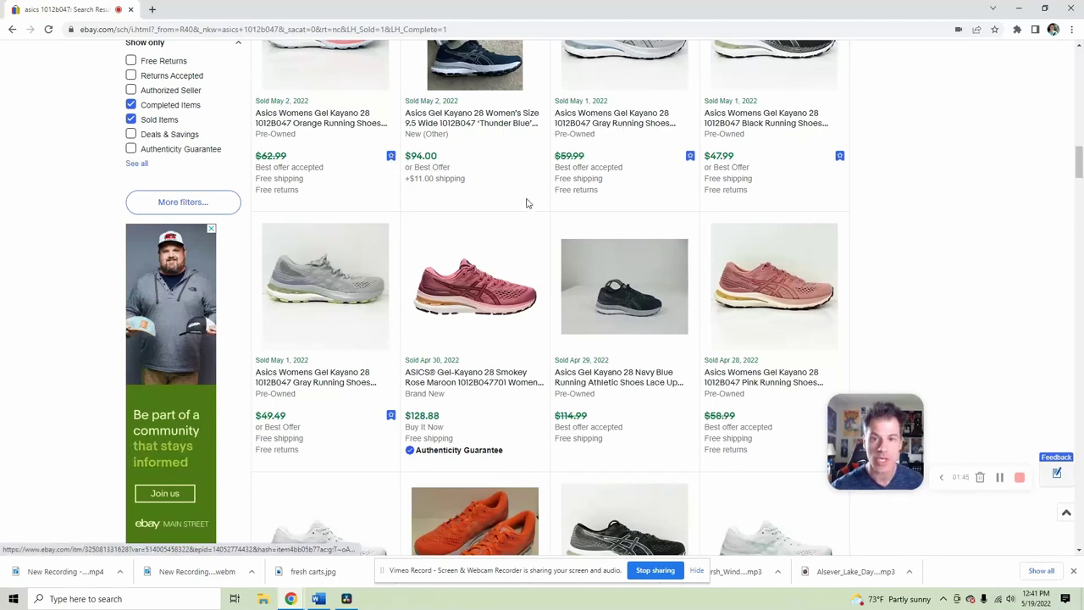
{"action": "scroll", "coordinate": [599, 398], "scroll_direction": "up", "scroll_amount": 3}
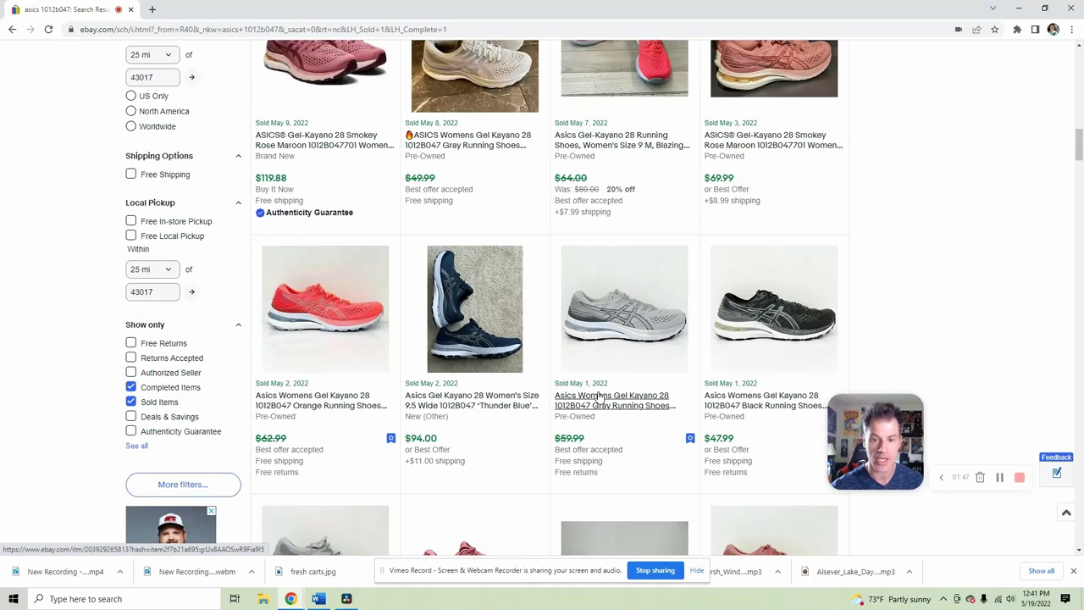
{"action": "scroll", "coordinate": [535, 229], "scroll_direction": "up", "scroll_amount": 10}
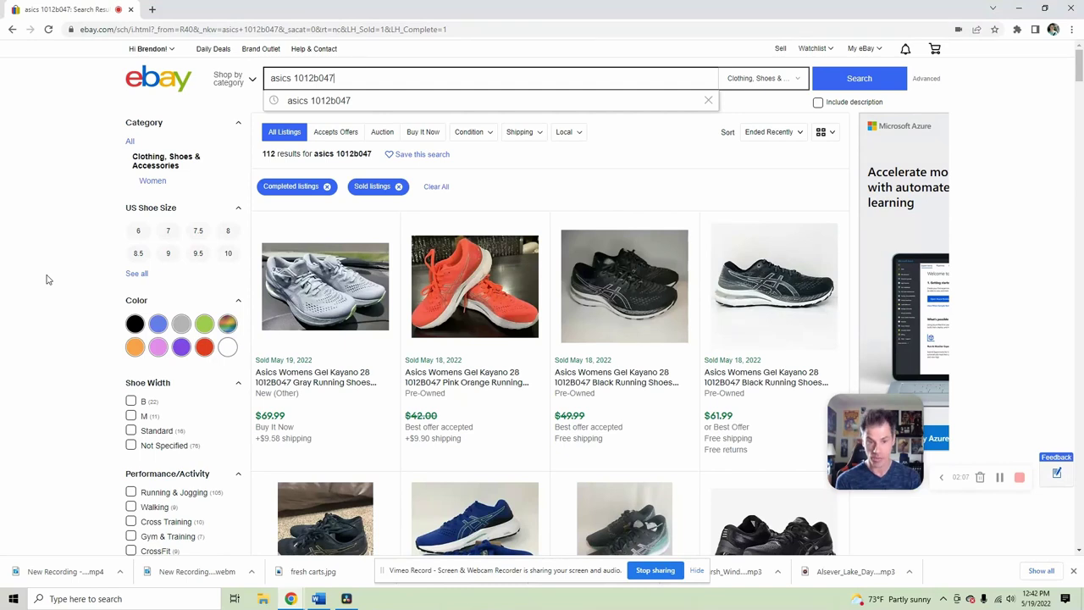
- Apply the US Shoe Size 10.5 filter and browse the 7 sold pairs
{"action": "left_click", "coordinate": [137, 273]}
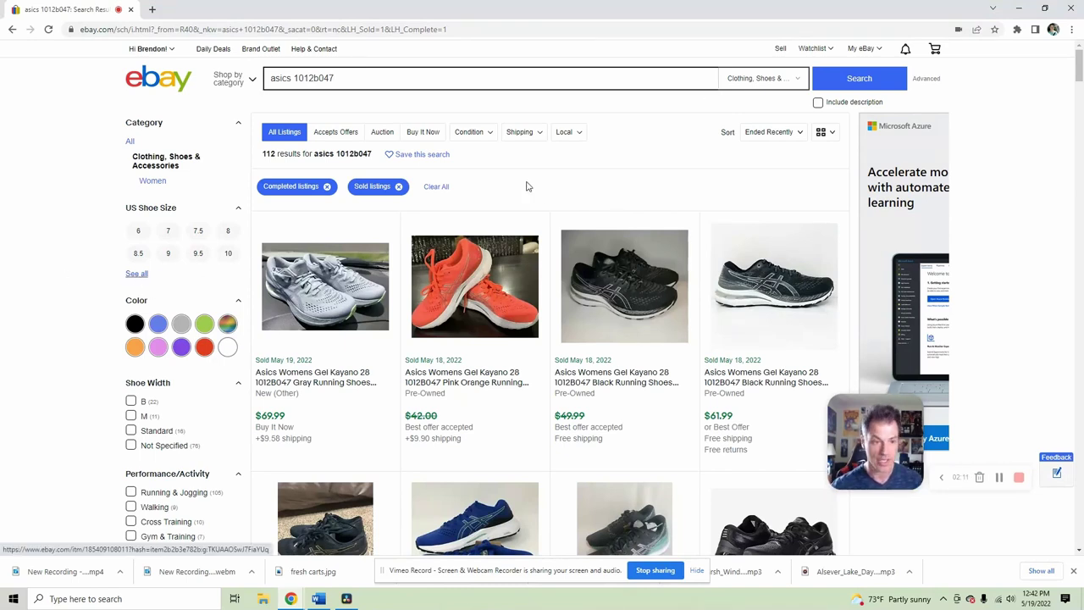
{"action": "left_click", "coordinate": [135, 276]}
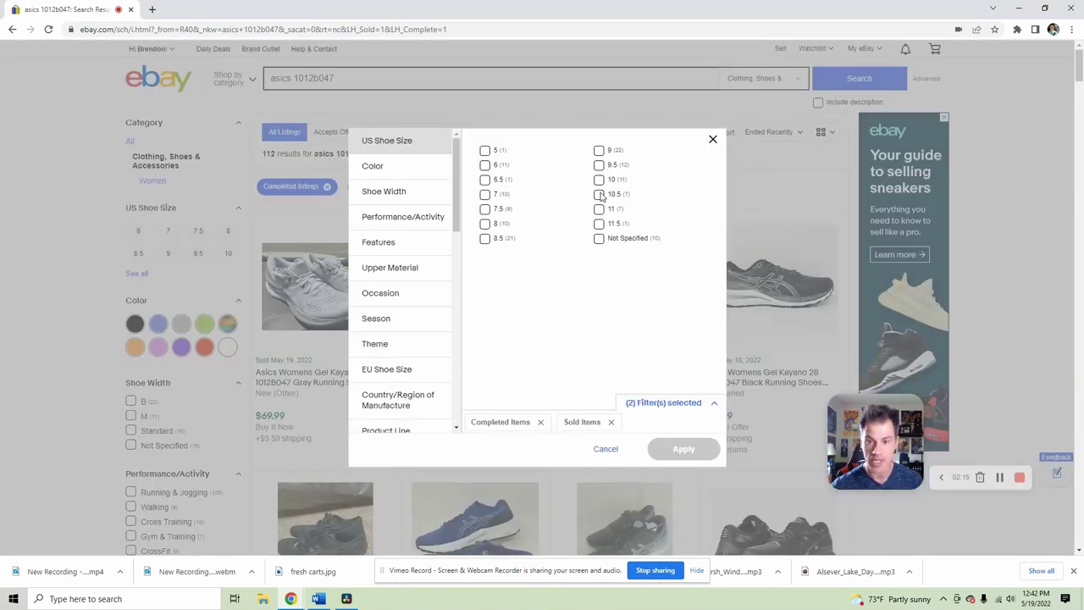
{"action": "left_click", "coordinate": [599, 195]}
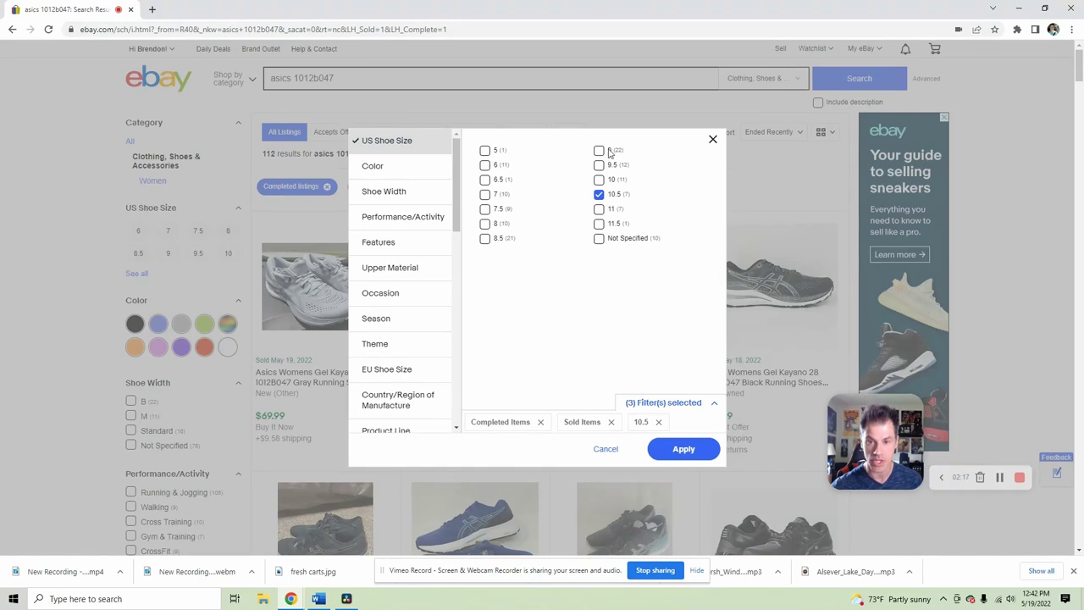
{"action": "left_click", "coordinate": [685, 450]}
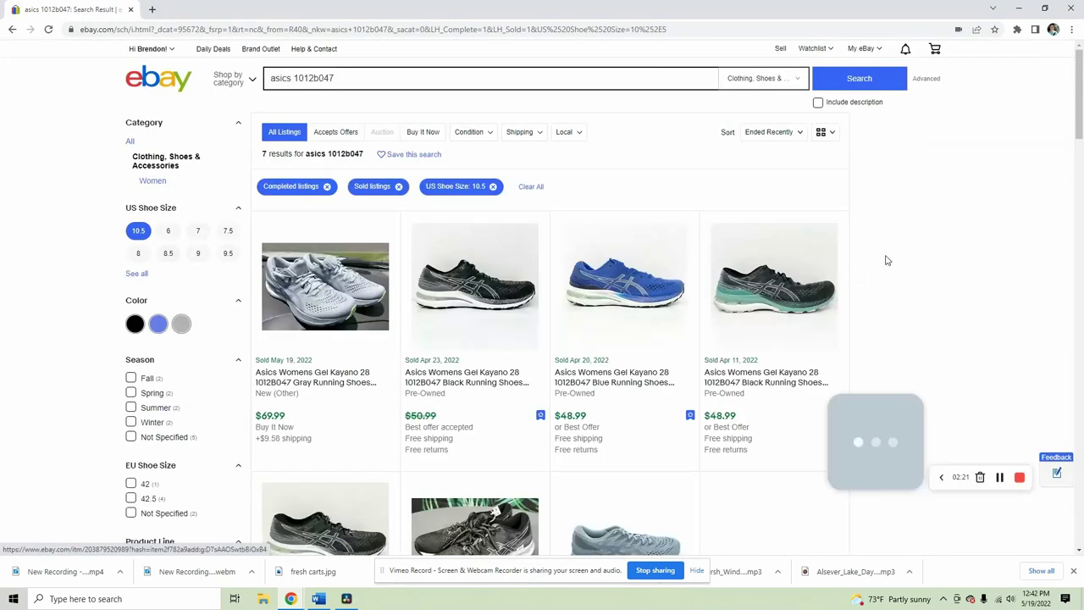
{"action": "scroll", "coordinate": [884, 222], "scroll_direction": "down", "scroll_amount": 3}
{"action": "scroll", "coordinate": [836, 261], "scroll_direction": "up", "scroll_amount": 2}
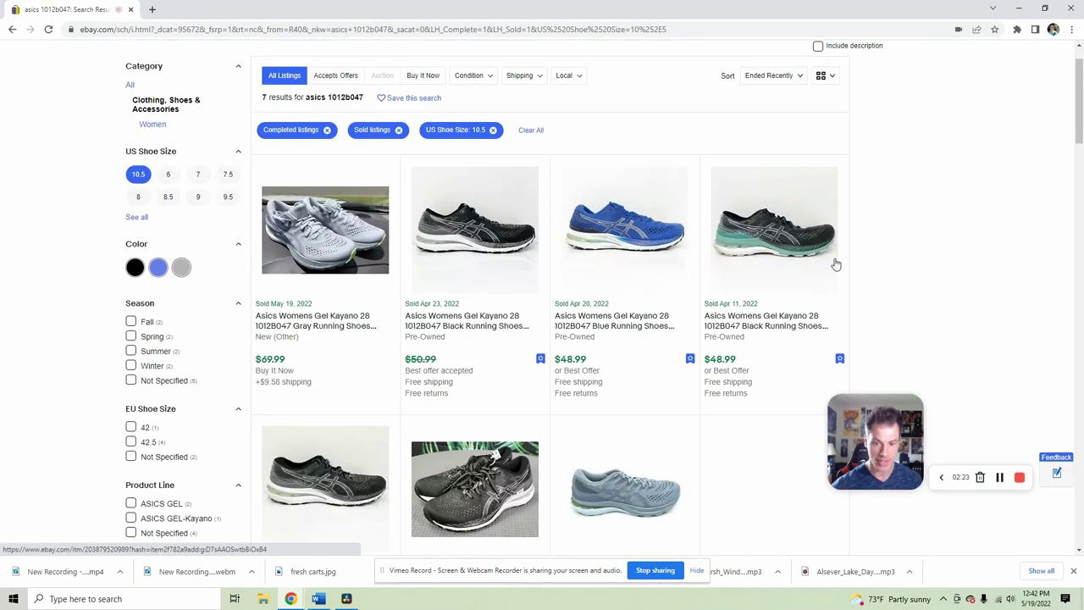
{"action": "scroll", "coordinate": [807, 309], "scroll_direction": "down", "scroll_amount": 1}
{"action": "scroll", "coordinate": [807, 309], "scroll_direction": "down", "scroll_amount": 1}
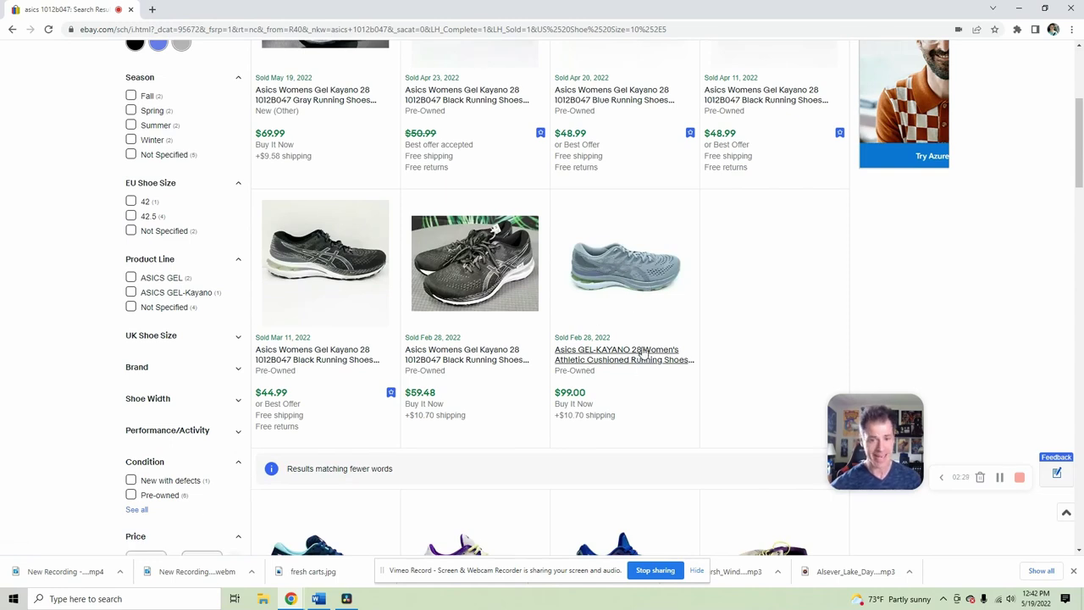
{"action": "scroll", "coordinate": [619, 286], "scroll_direction": "up", "scroll_amount": 2}
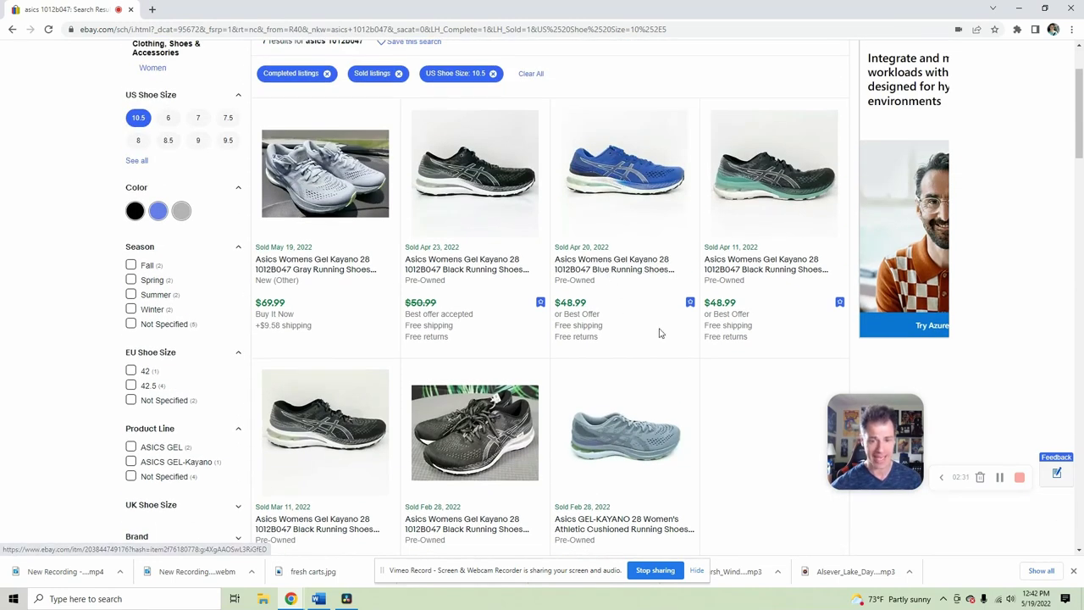
{"action": "scroll", "coordinate": [652, 330], "scroll_direction": "down", "scroll_amount": 3}
{"action": "scroll", "coordinate": [647, 330], "scroll_direction": "up", "scroll_amount": 4}
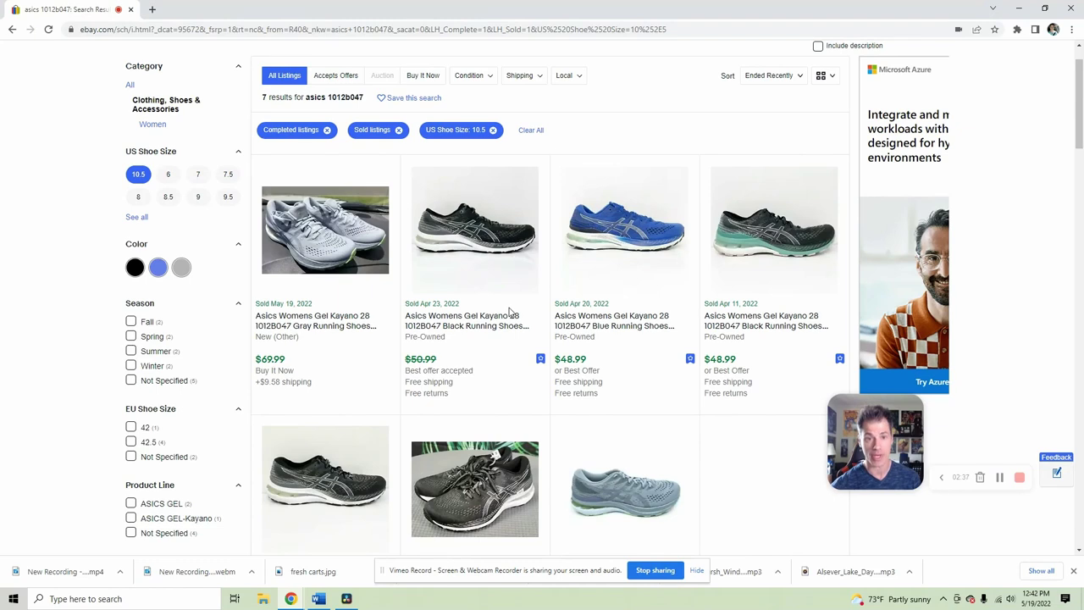
- Start a Sell Similar draft from the sold gray Kayano 28, removing Womens and cutting 1012B047
{"action": "left_click", "coordinate": [313, 320]}
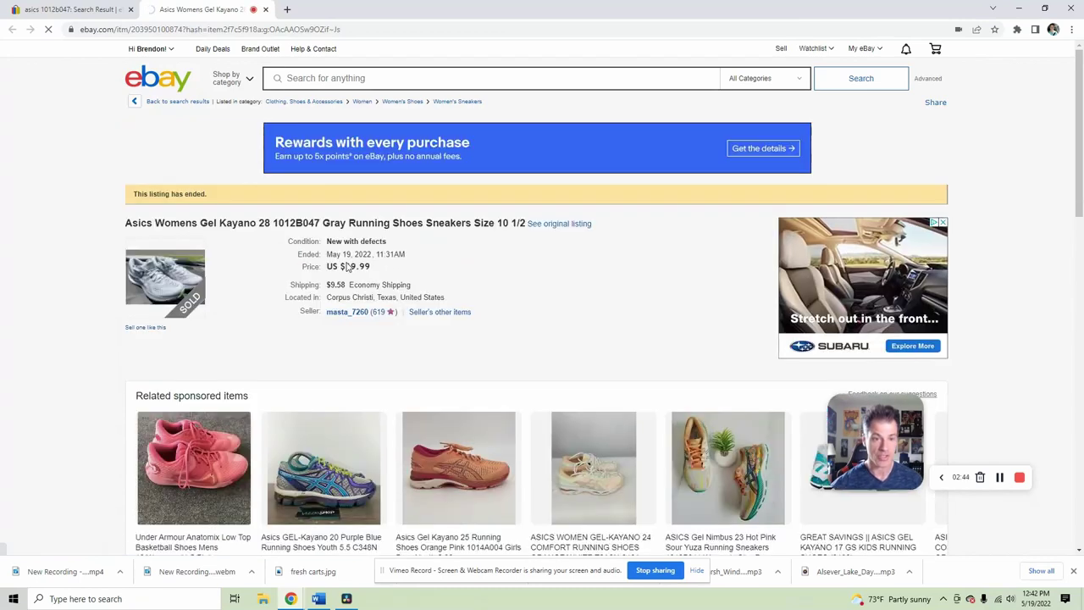
{"action": "left_click", "coordinate": [146, 327]}
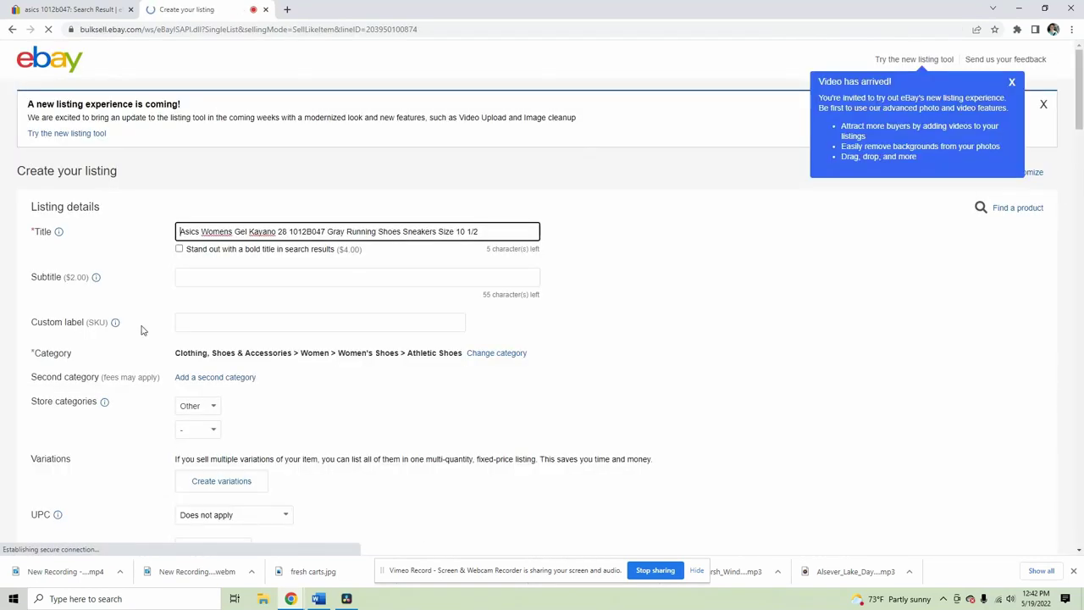
{"action": "left_click_drag", "start_coordinate": [200, 231], "coordinate": [291, 232]}
{"action": "key", "text": "BackSpace"}
{"action": "right_click", "coordinate": [285, 230]}
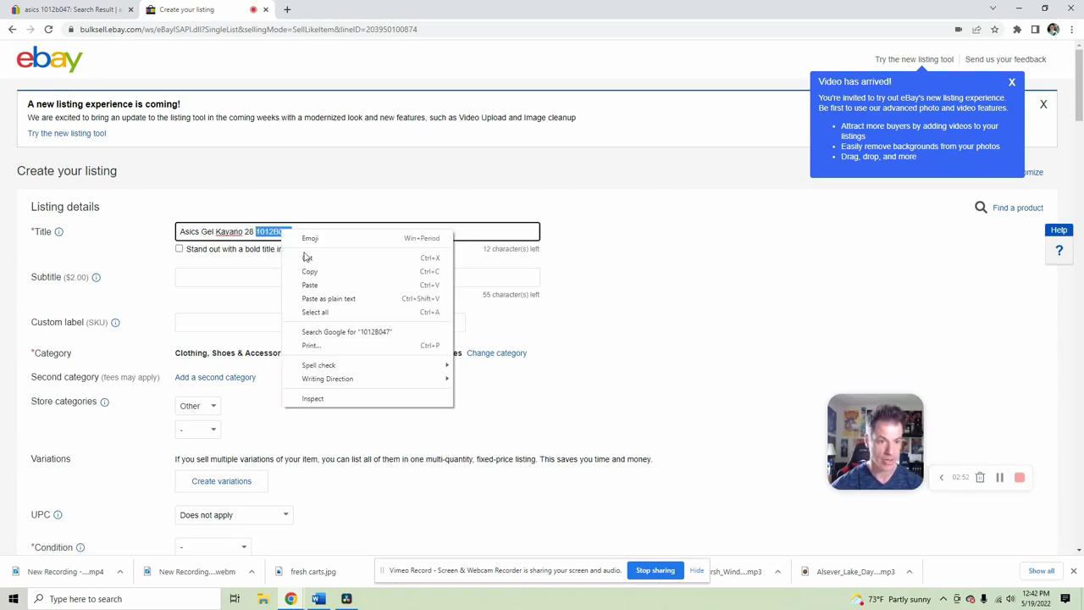
{"action": "left_click", "coordinate": [308, 257]}
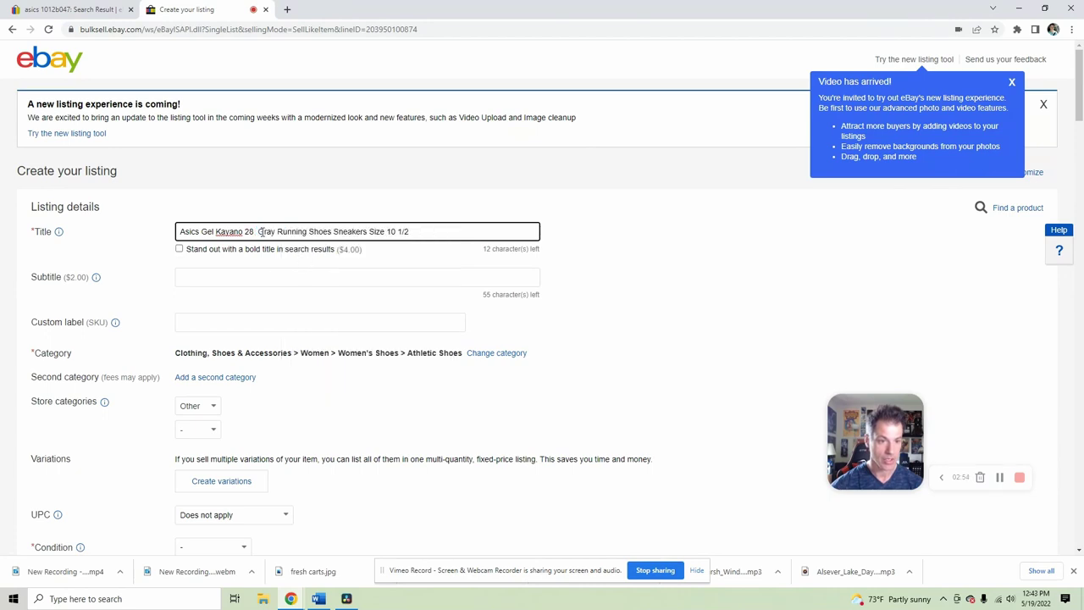
{"action": "key", "text": "BackSpace"}
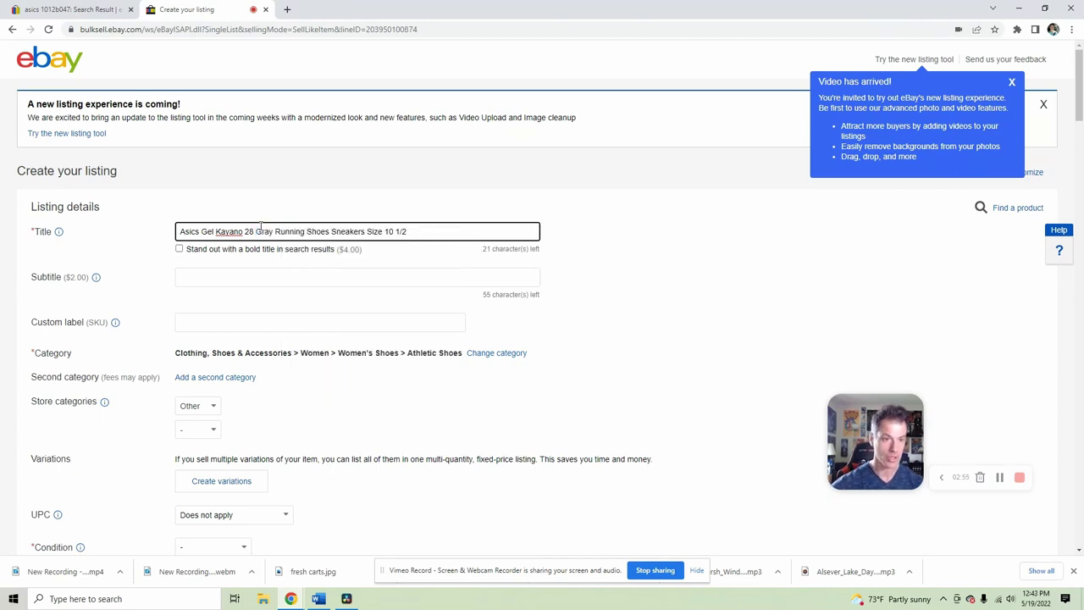
- Insert Women's, replace the trailing wording with 1012B047 Size 10.5, and copy the title
{"action": "type", "text": "Women "}
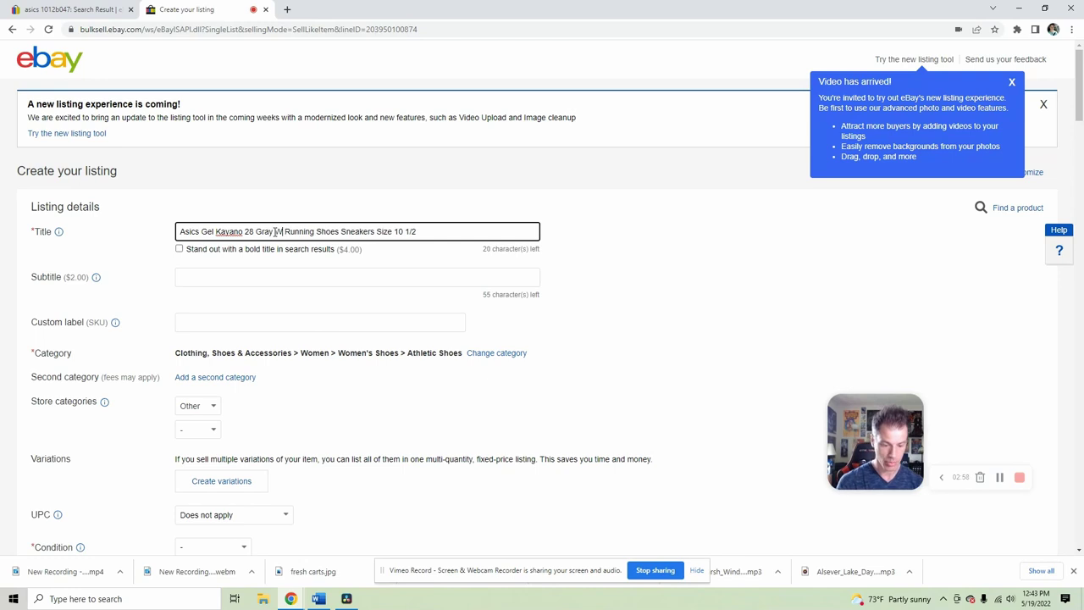
{"action": "type", "text": "'s"}
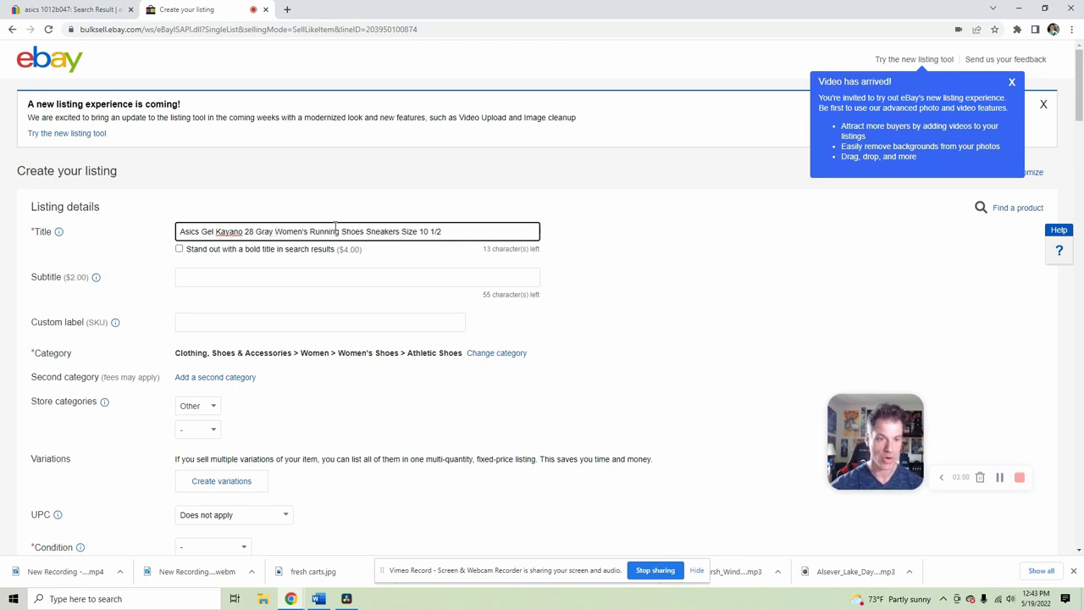
{"action": "left_click_drag", "start_coordinate": [367, 231], "coordinate": [494, 225]}
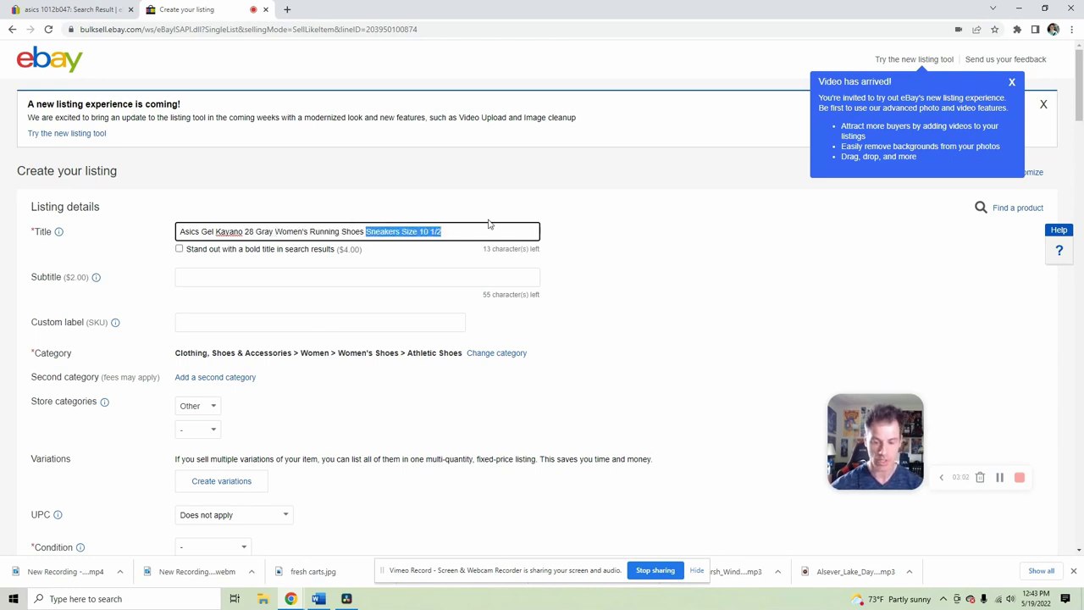
{"action": "key", "text": "BackSpace"}
{"action": "right_click", "coordinate": [375, 232]}
{"action": "left_click", "coordinate": [398, 319]}
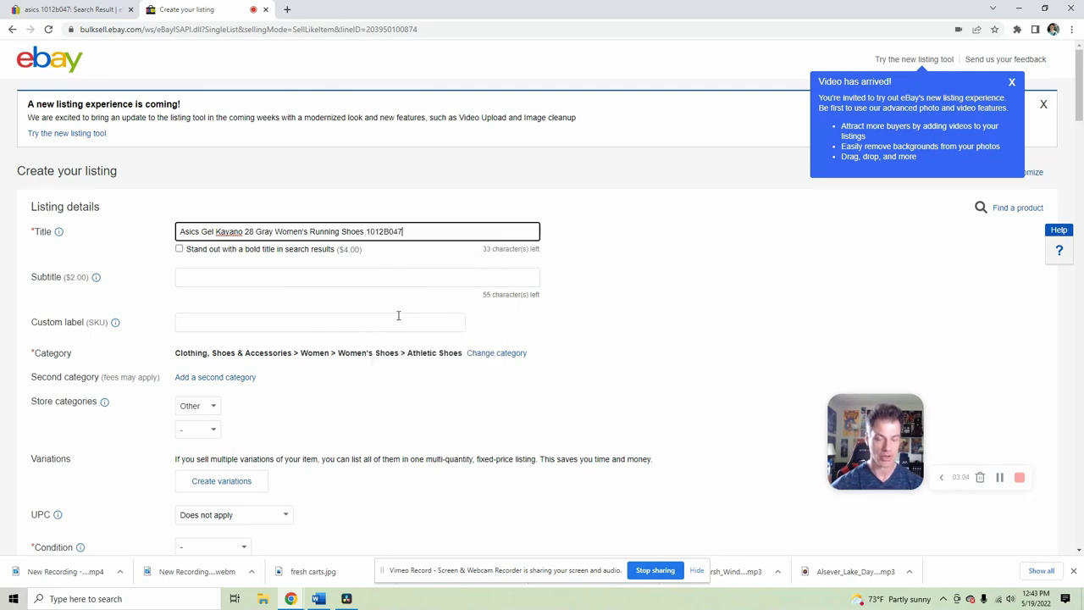
{"action": "type", "text": "S"}
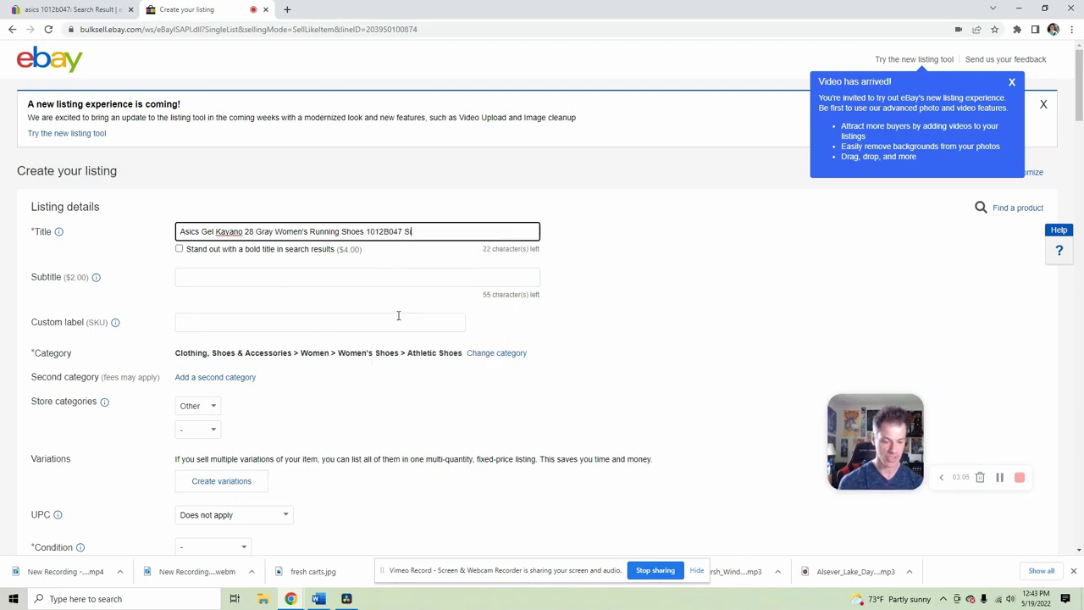
{"action": "type", "text": "ize 10.5"}
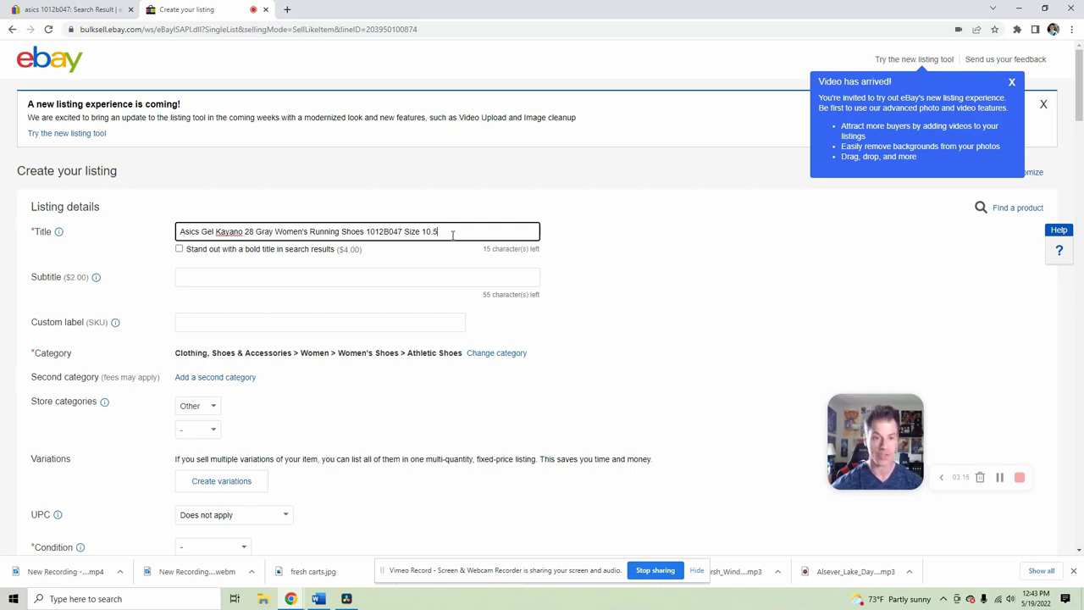
{"action": "left_click_drag", "start_coordinate": [452, 235], "coordinate": [169, 226]}
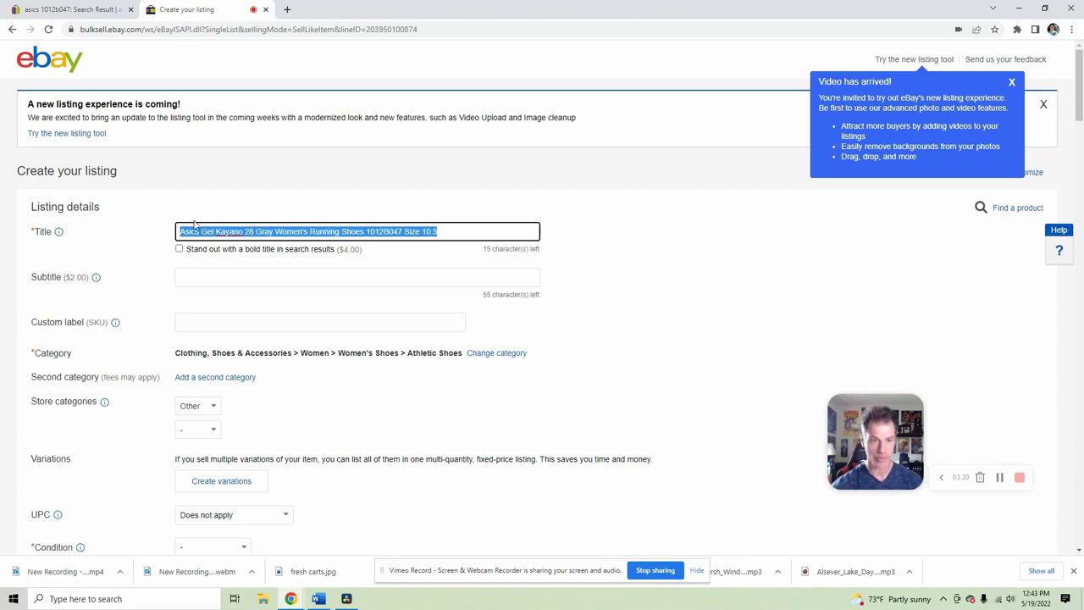
{"action": "right_click", "coordinate": [303, 228]}
{"action": "left_click", "coordinate": [402, 273]}
- Set condition Pre-owned, describe it 'Shoes are in very good pre-owned condition', then view photos full-screen
{"action": "scroll", "coordinate": [402, 260], "scroll_direction": "down", "scroll_amount": 3}
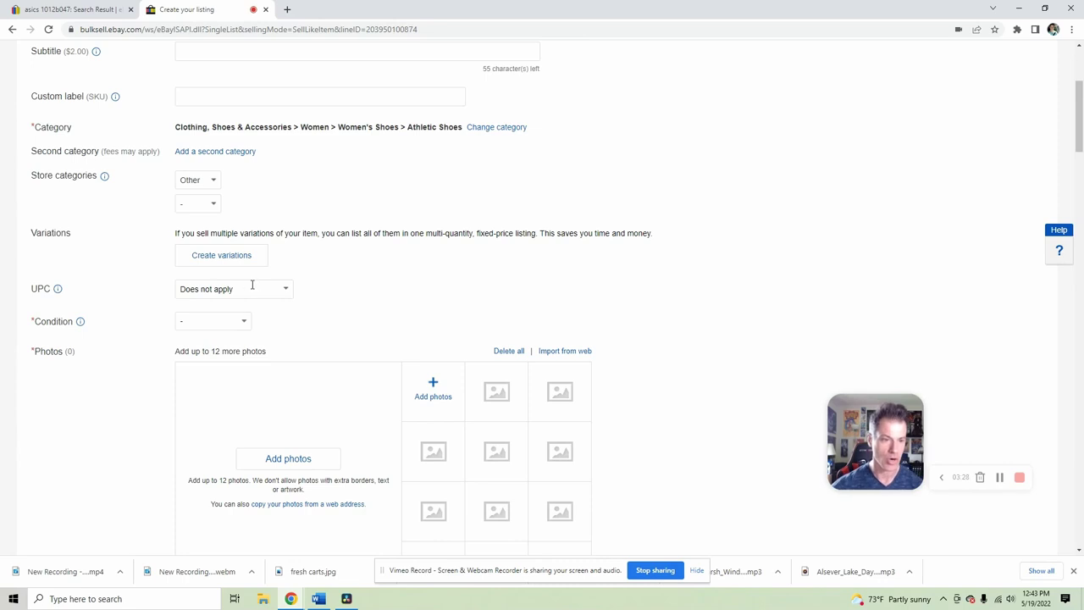
{"action": "left_click", "coordinate": [240, 323]}
{"action": "left_click", "coordinate": [214, 375]}
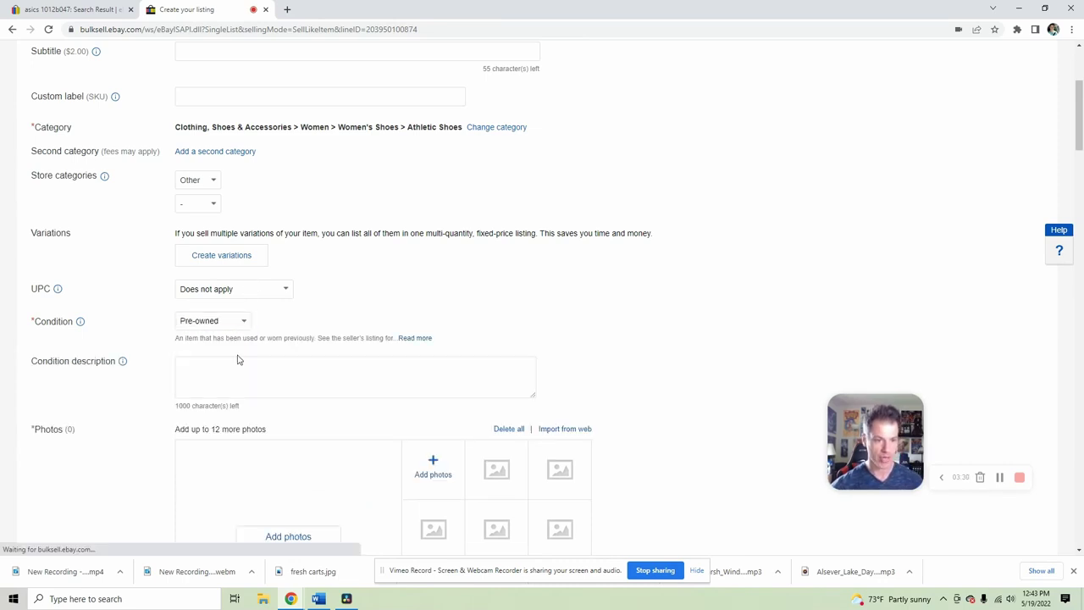
{"action": "left_click", "coordinate": [239, 361]}
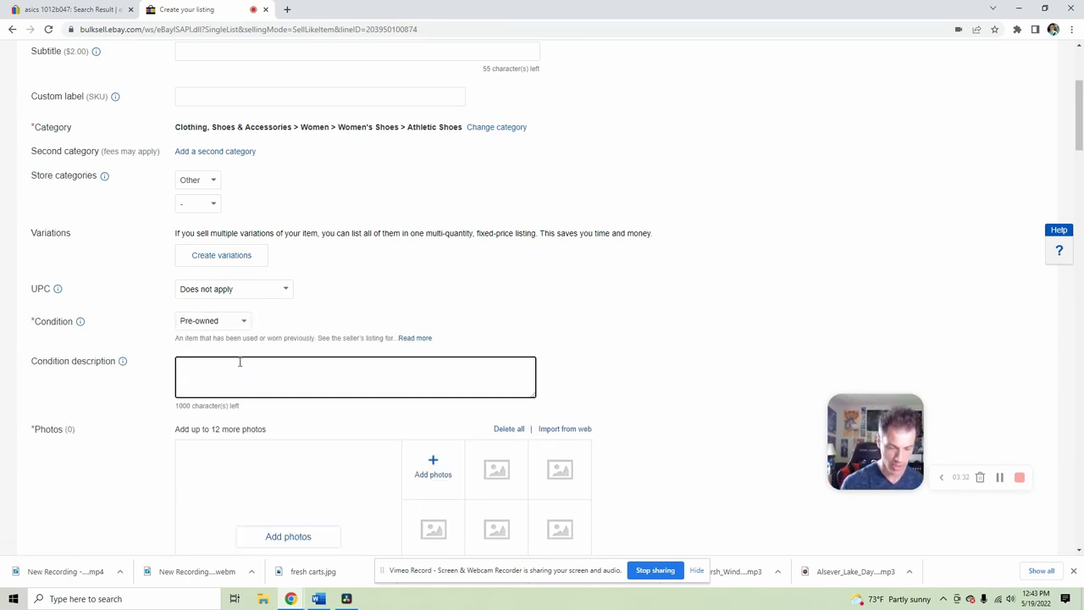
{"action": "type", "text": "Shoes are in very good pr"}
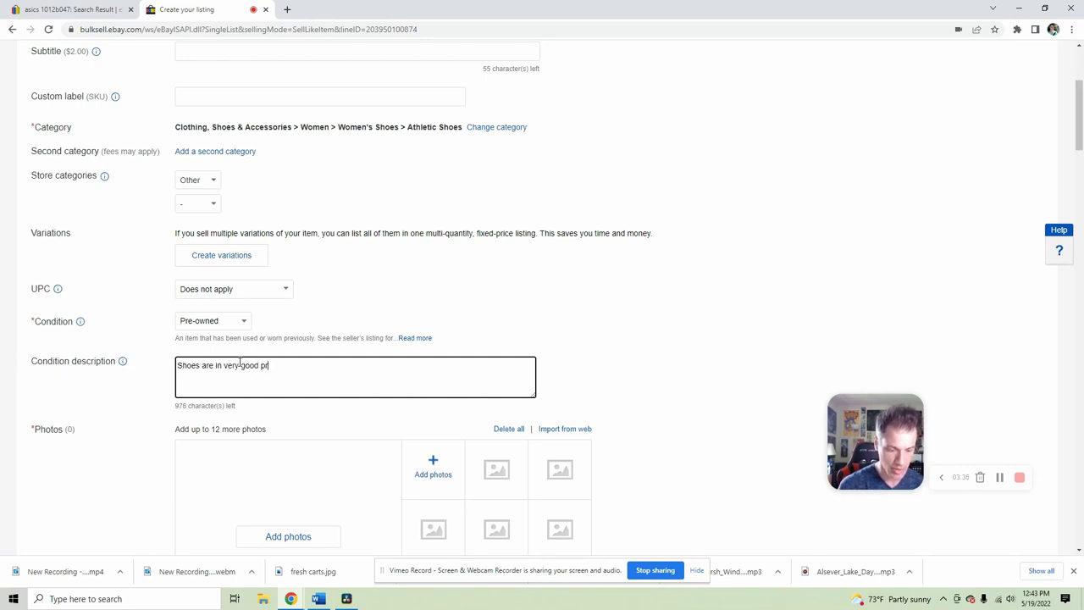
{"action": "type", "text": "e-owned condition"}
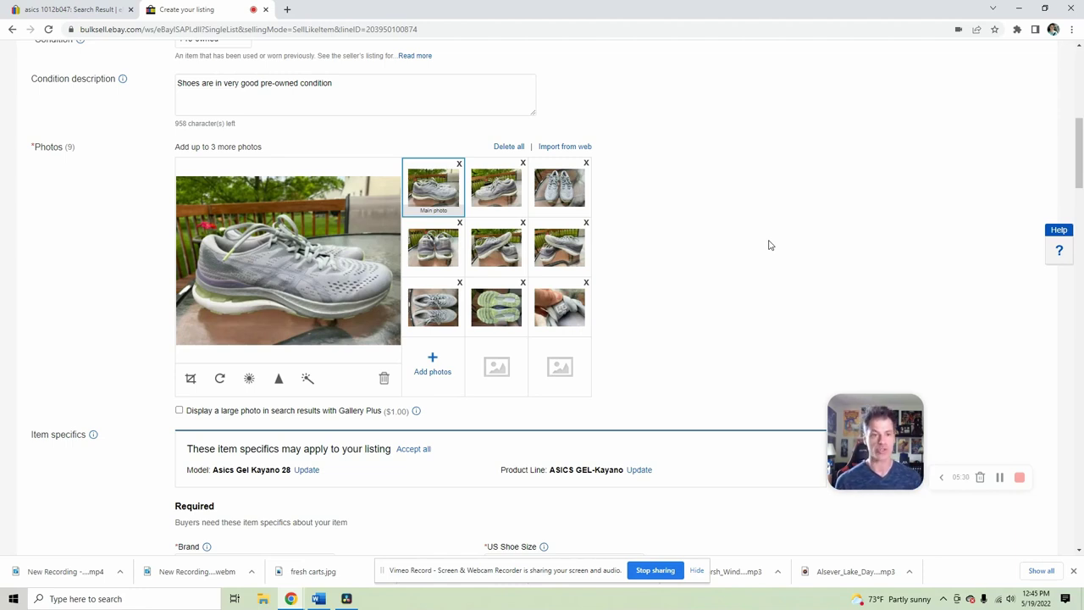
{"action": "left_click", "coordinate": [280, 270]}
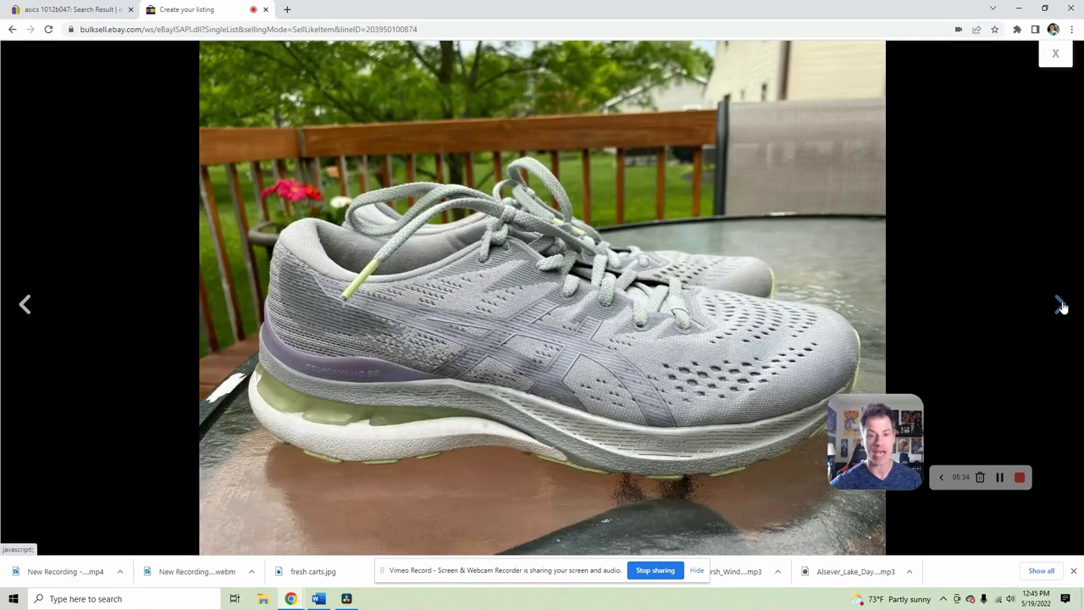
{"action": "left_click", "coordinate": [1061, 305]}
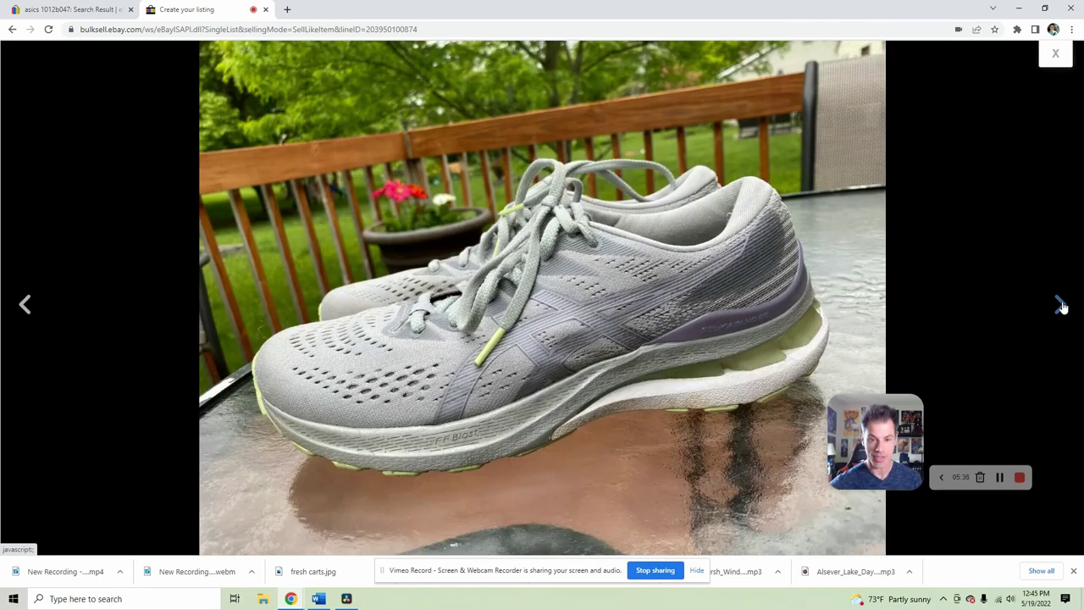
- Step through the heel, side, top-down and sole photos to the size-label close-up
{"action": "left_click", "coordinate": [1060, 305]}
{"action": "left_click", "coordinate": [1060, 305]}
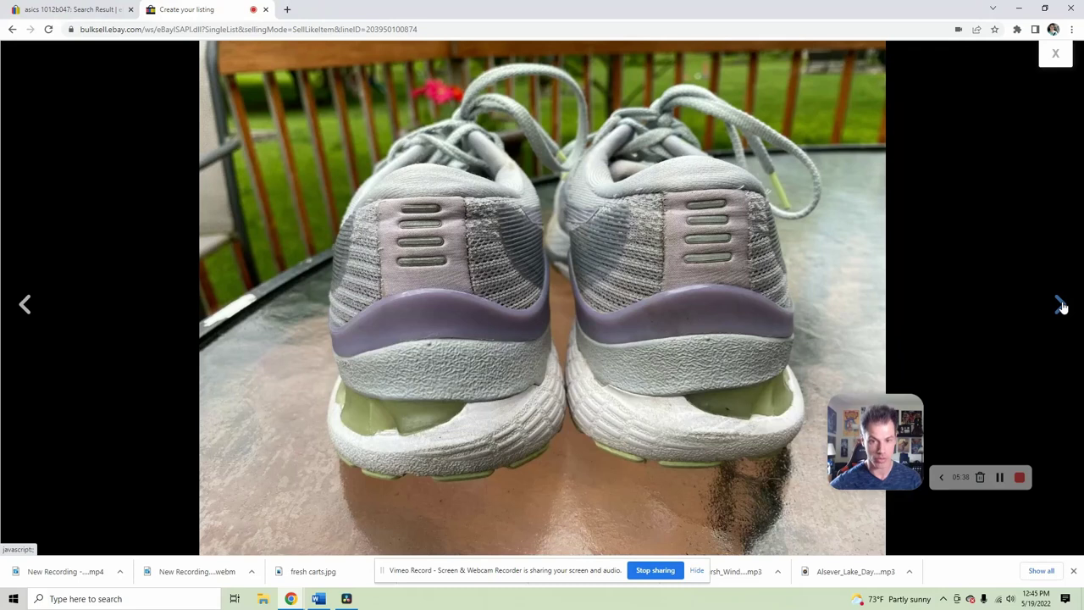
{"action": "left_click", "coordinate": [1061, 306]}
{"action": "left_click", "coordinate": [1061, 305]}
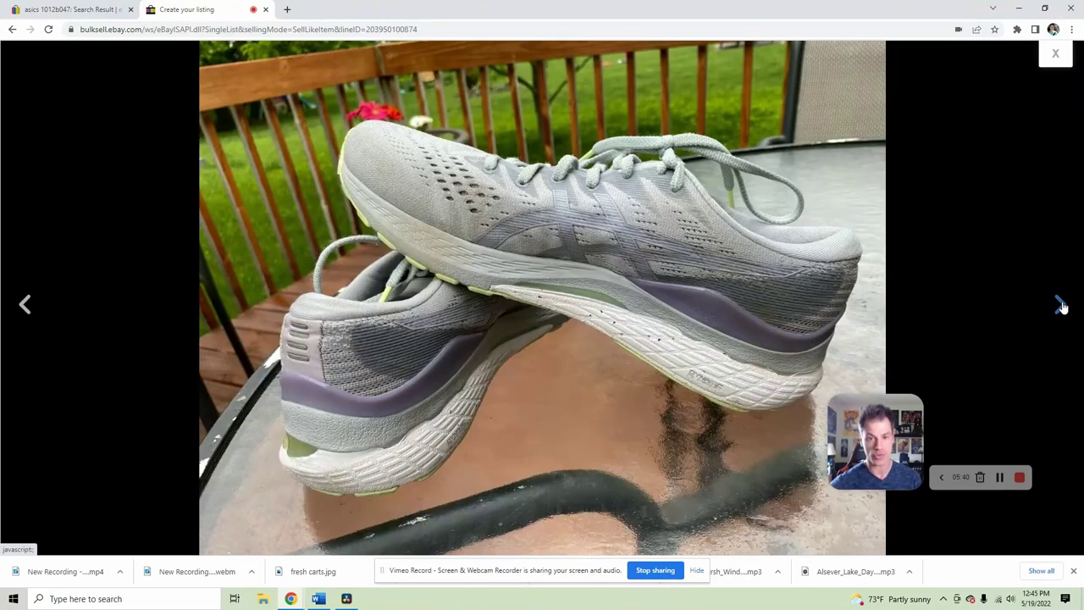
{"action": "left_click", "coordinate": [1062, 306]}
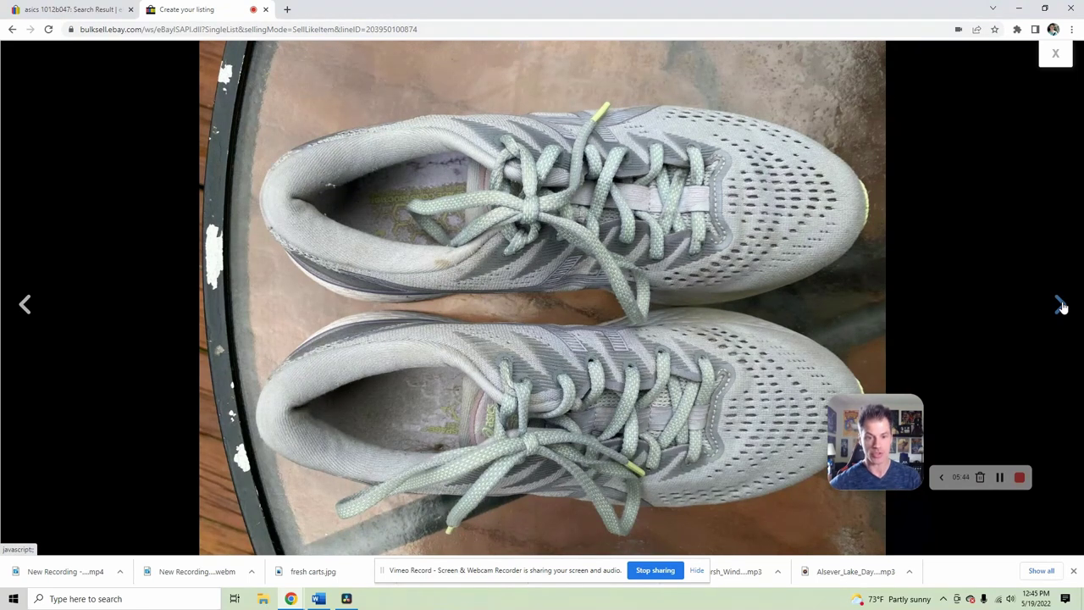
{"action": "left_click", "coordinate": [1061, 306]}
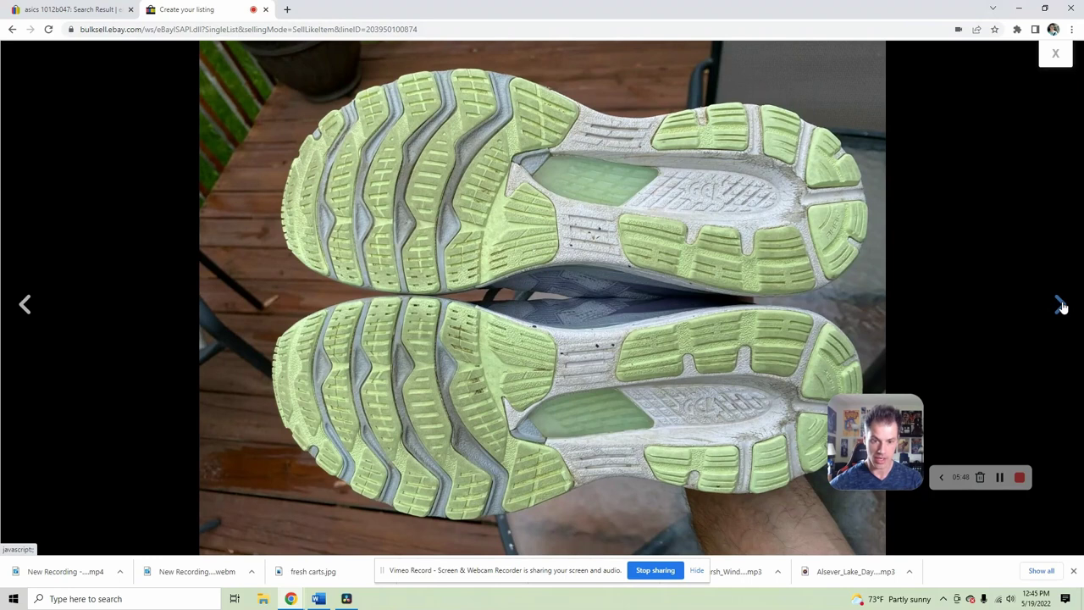
{"action": "left_click", "coordinate": [1062, 305]}
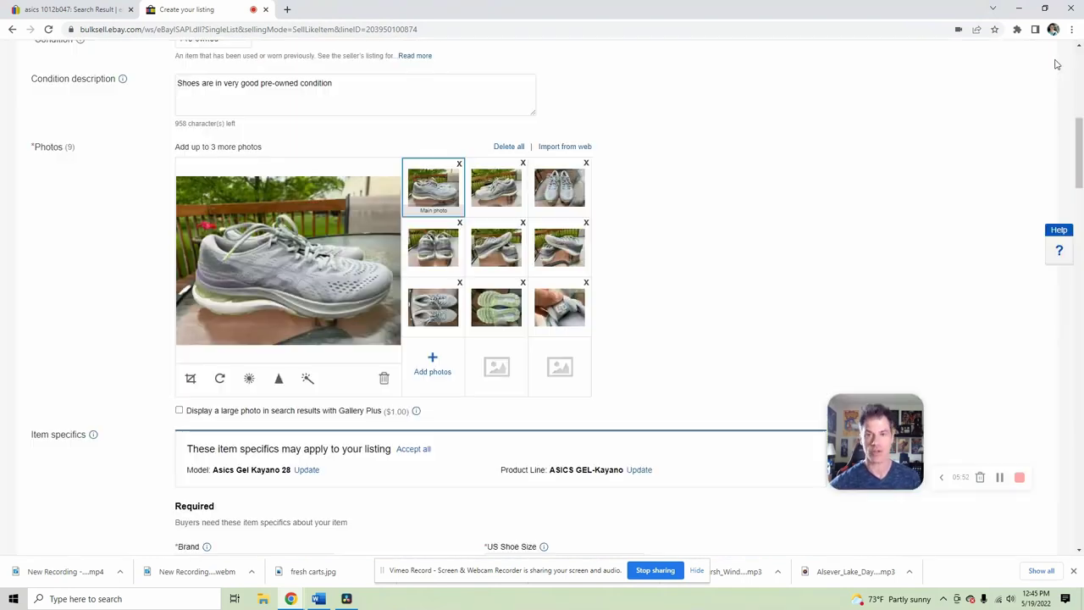
- Accept the suggested Model Asics Gel Kayano 28 and Product Line ASICS GEL-Kayano
{"action": "left_click", "coordinate": [1056, 55]}
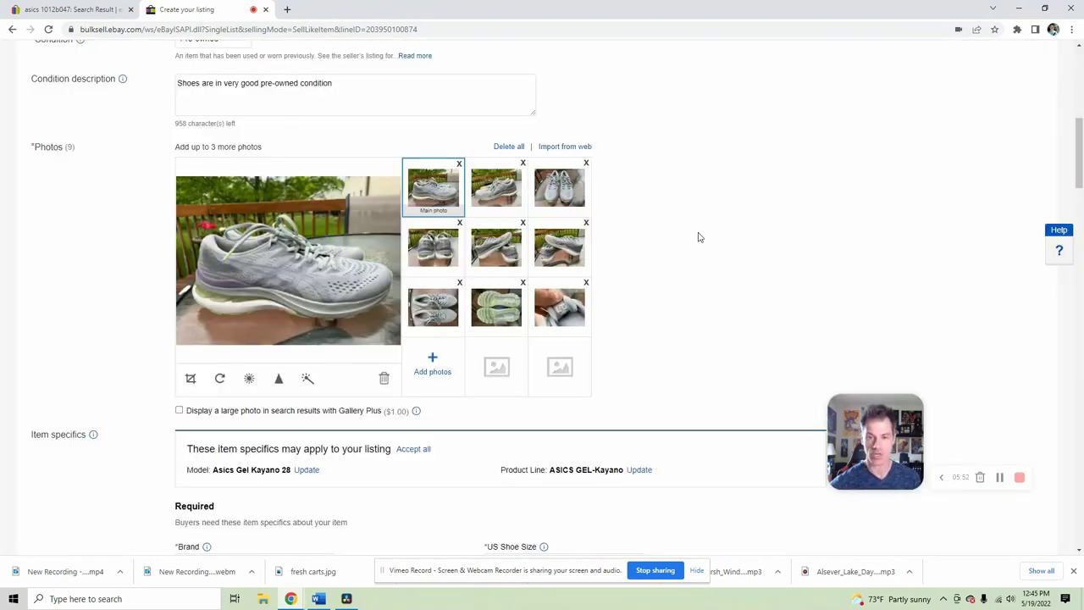
{"action": "scroll", "coordinate": [647, 380], "scroll_direction": "down", "scroll_amount": 3}
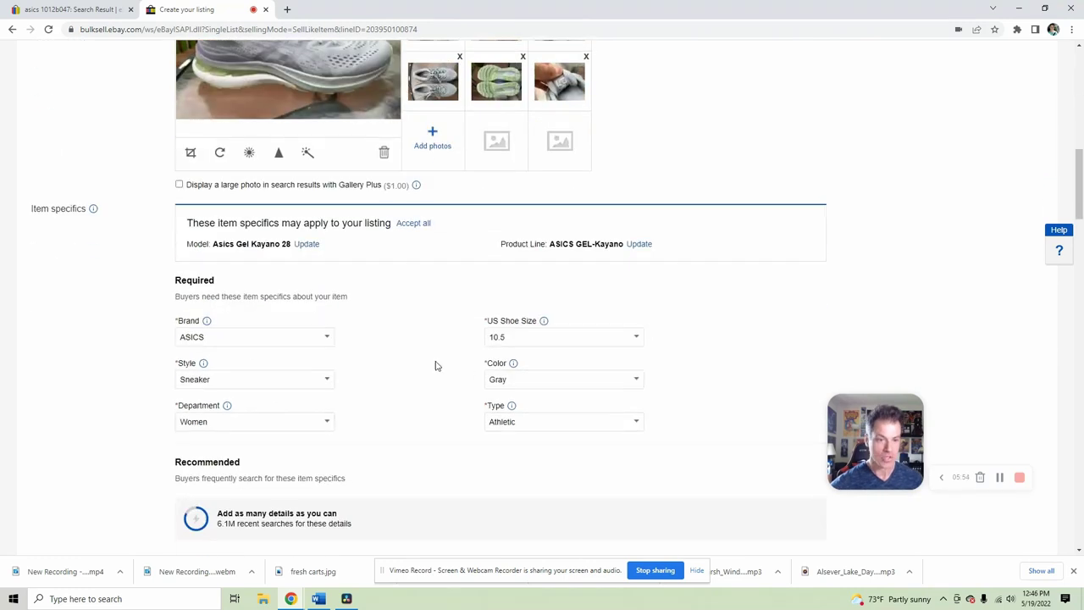
{"action": "left_click", "coordinate": [303, 245]}
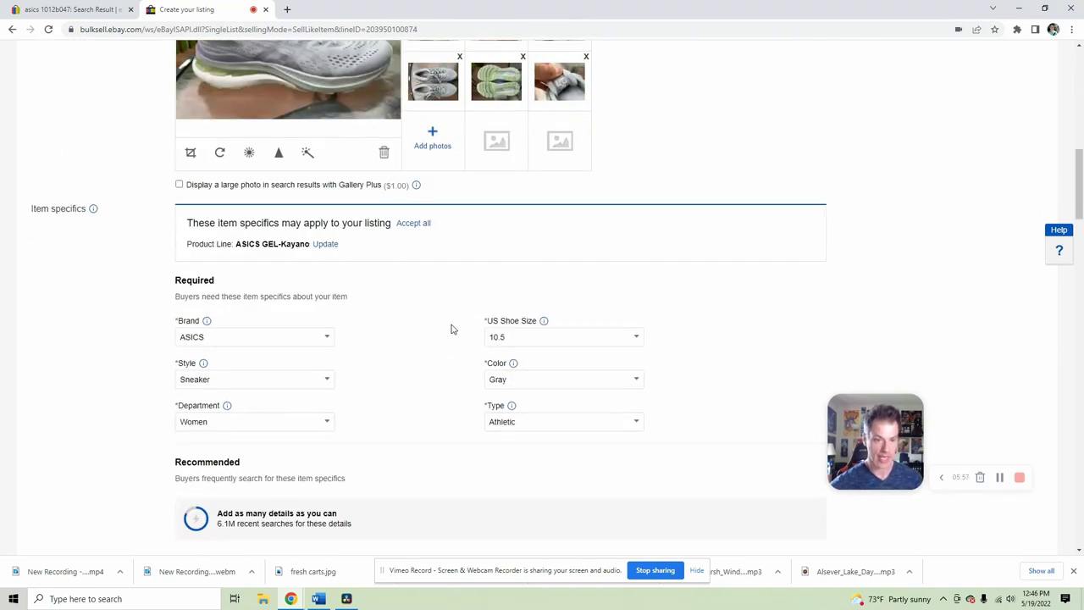
{"action": "left_click", "coordinate": [336, 245]}
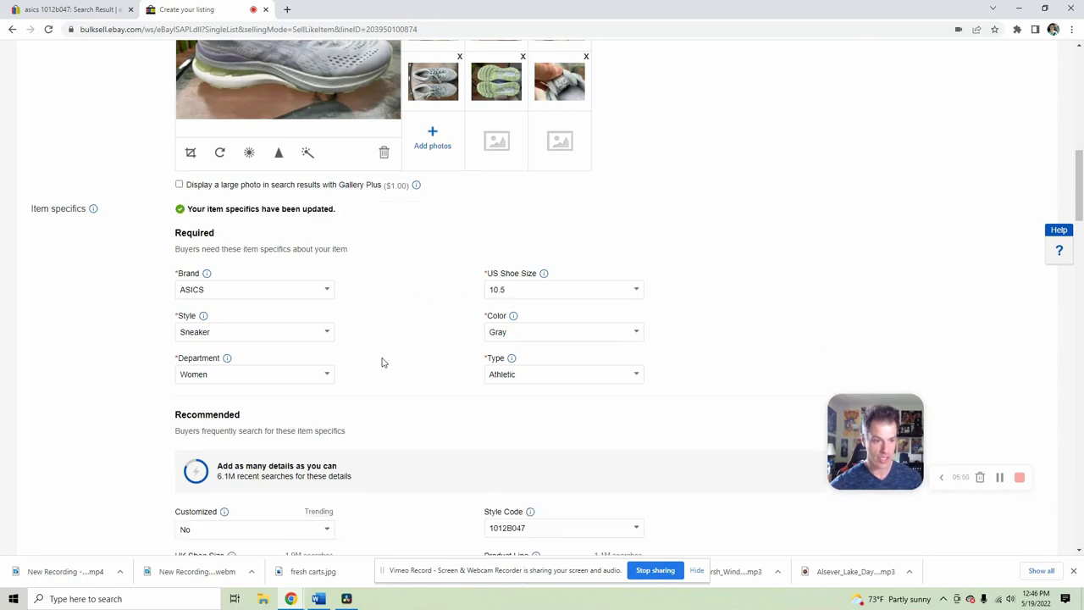
- Check the shoe's size-label photo at full size
{"action": "scroll", "coordinate": [404, 288], "scroll_direction": "down", "scroll_amount": 3}
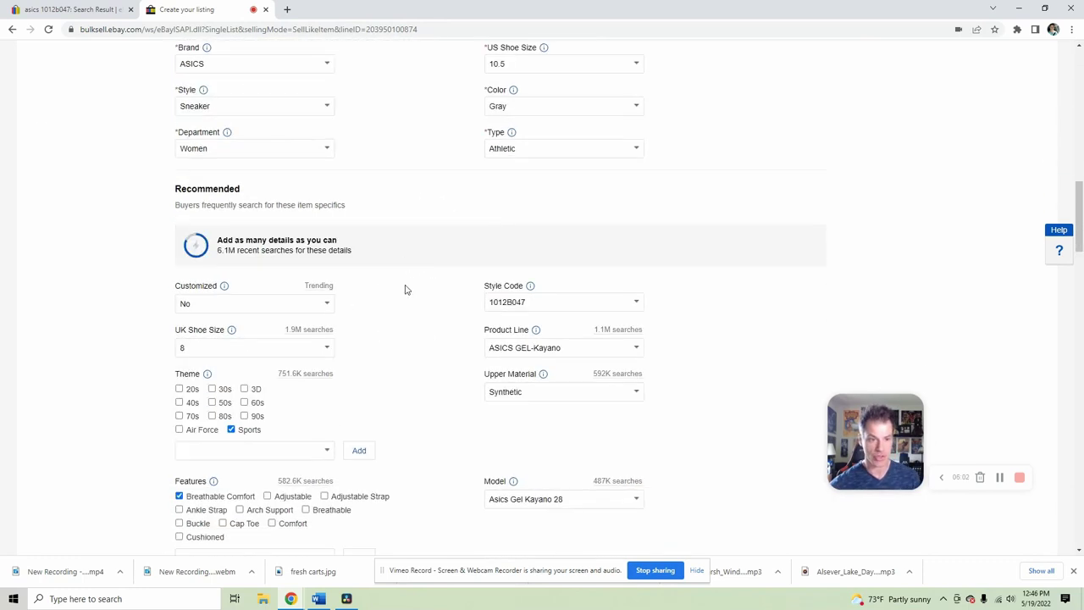
{"action": "scroll", "coordinate": [412, 285], "scroll_direction": "up", "scroll_amount": 3}
{"action": "scroll", "coordinate": [412, 285], "scroll_direction": "up", "scroll_amount": 1}
{"action": "left_click", "coordinate": [559, 194]}
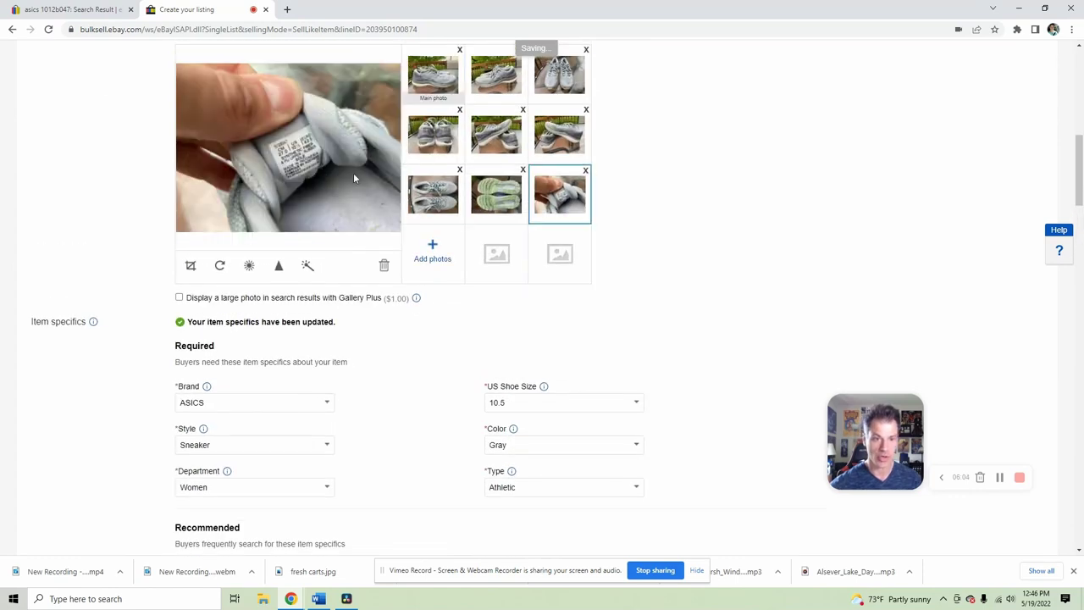
{"action": "left_click", "coordinate": [354, 172]}
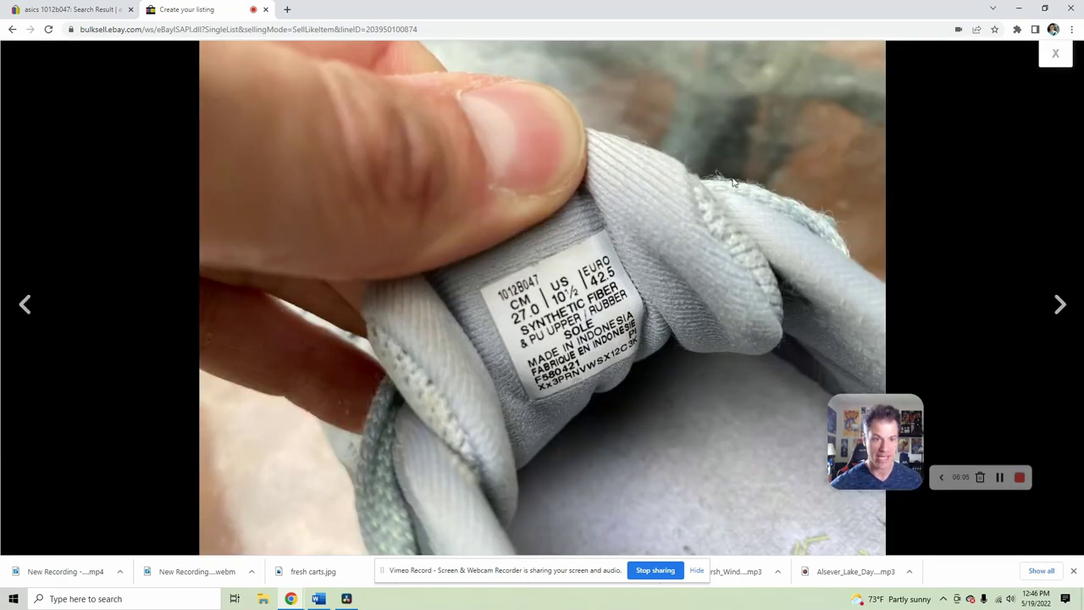
{"action": "left_click", "coordinate": [1055, 68]}
- Clear the UK Shoe Size, Customized and Upper Material values and uncheck the Sports theme
{"action": "scroll", "coordinate": [629, 291], "scroll_direction": "down", "scroll_amount": 4}
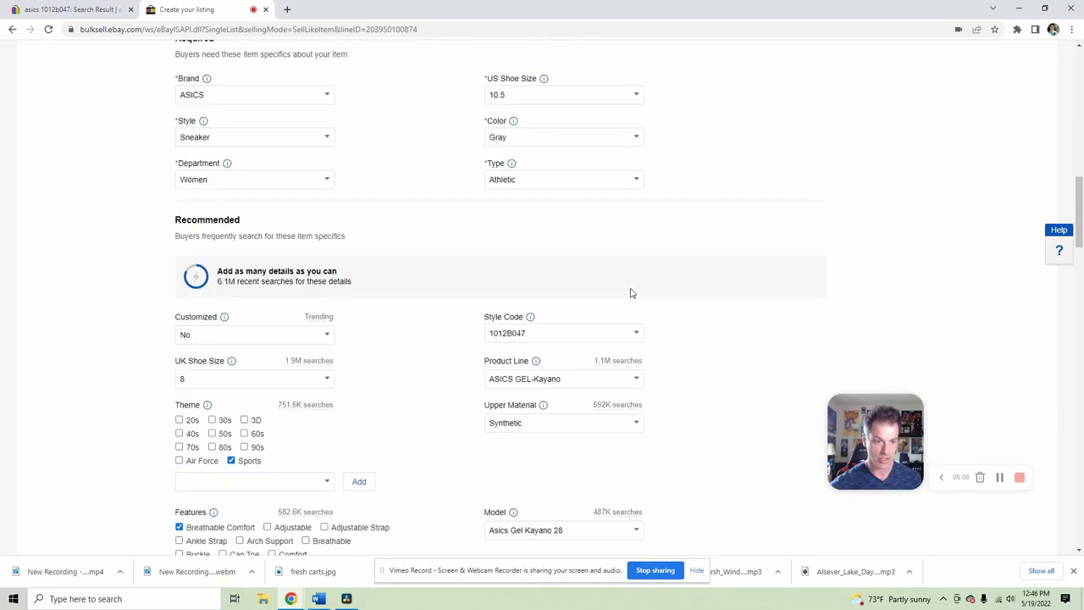
{"action": "left_click", "coordinate": [212, 360]}
{"action": "key", "text": "BackSpace"}
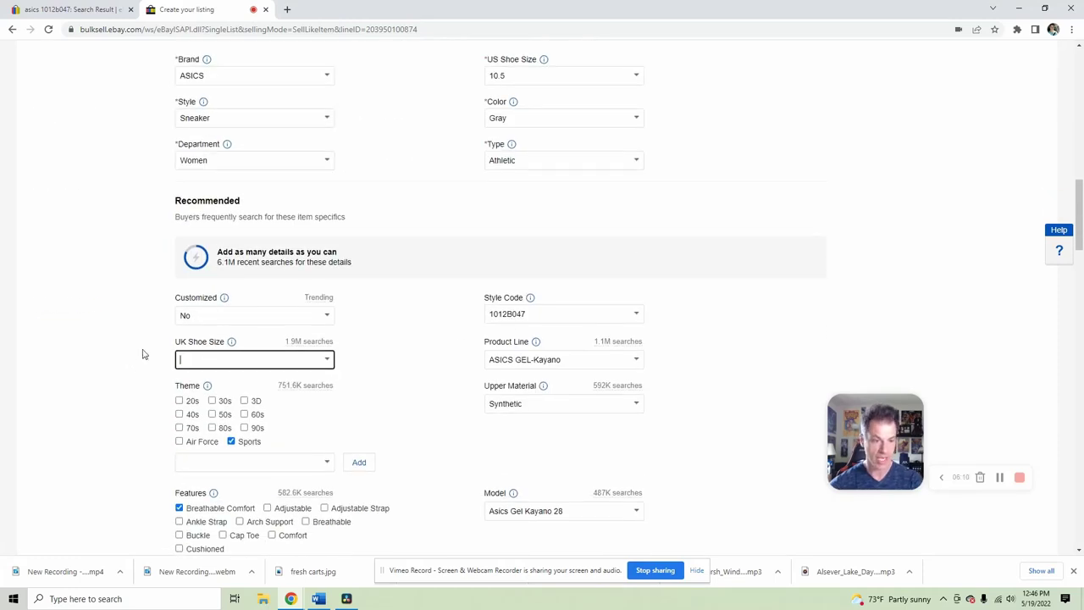
{"action": "left_click", "coordinate": [206, 315]}
{"action": "key", "text": "BackSpace"}
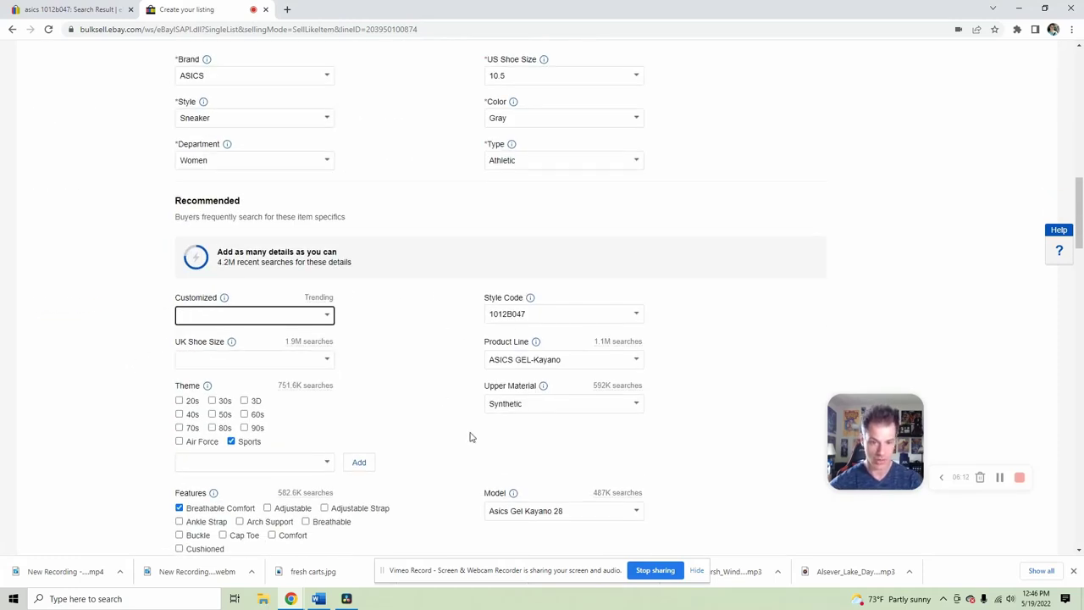
{"action": "left_click", "coordinate": [543, 400]}
{"action": "key", "text": "BackSpace"}
{"action": "scroll", "coordinate": [436, 394], "scroll_direction": "down", "scroll_amount": 3}
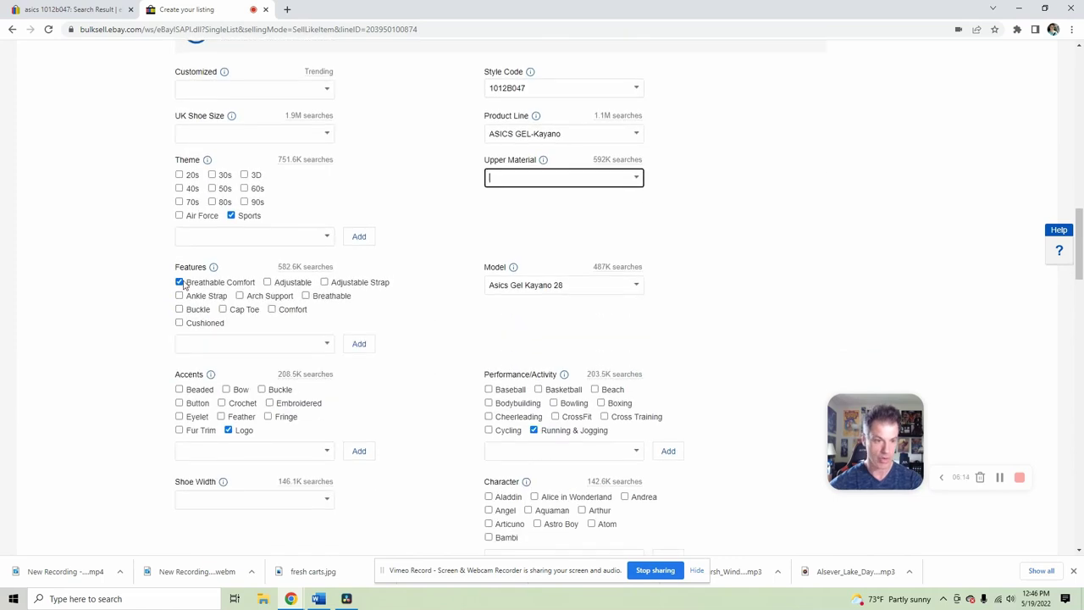
{"action": "left_click", "coordinate": [231, 217]}
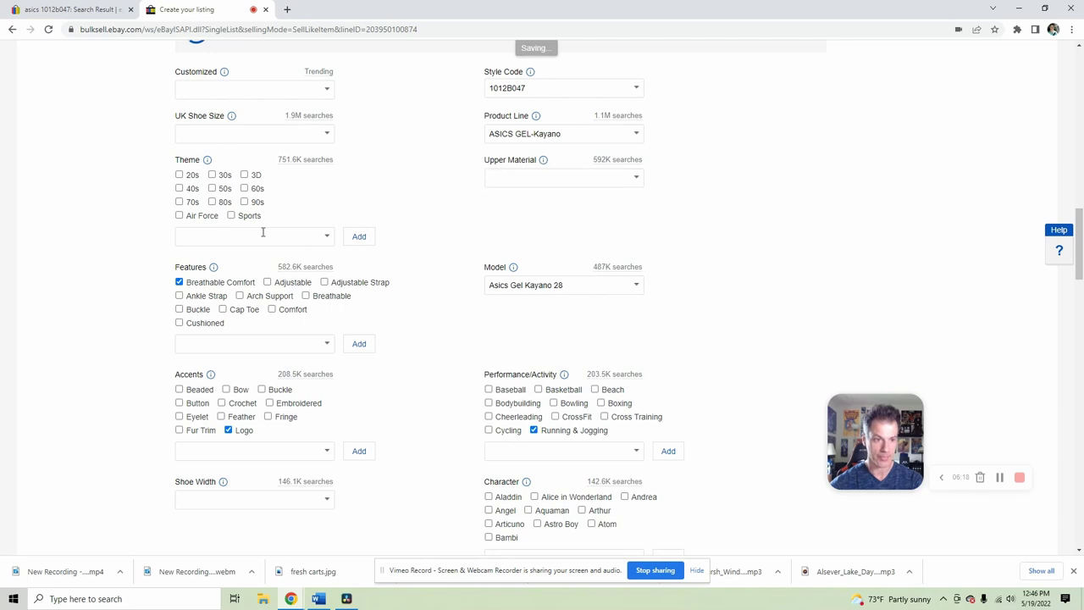
- Set Shoe Width to Standard and EU Shoe Size to 42.5
{"action": "scroll", "coordinate": [426, 334], "scroll_direction": "down", "scroll_amount": 1}
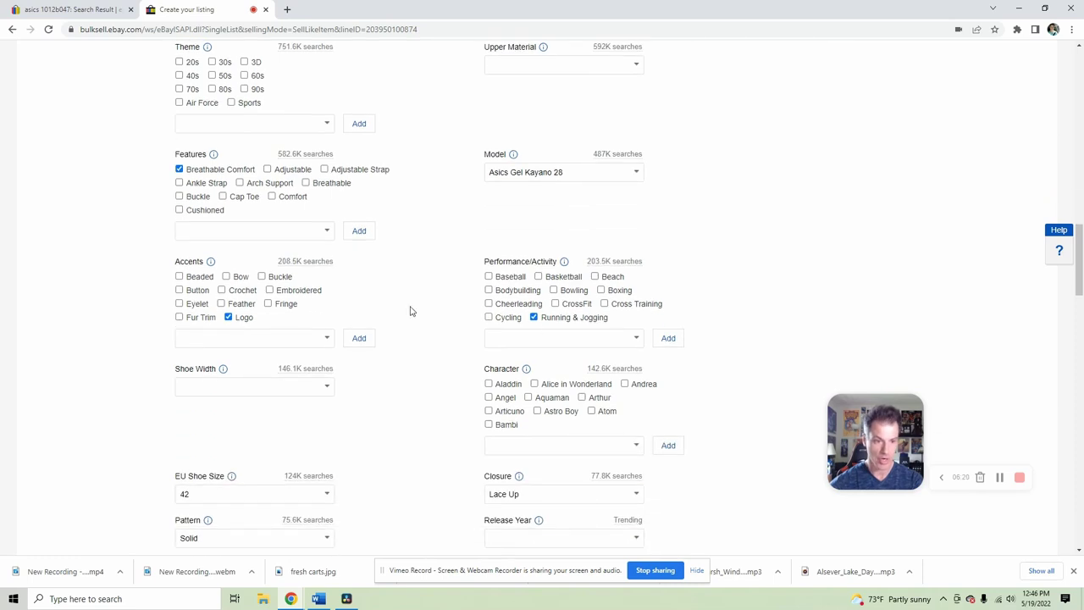
{"action": "scroll", "coordinate": [409, 362], "scroll_direction": "down", "scroll_amount": 1}
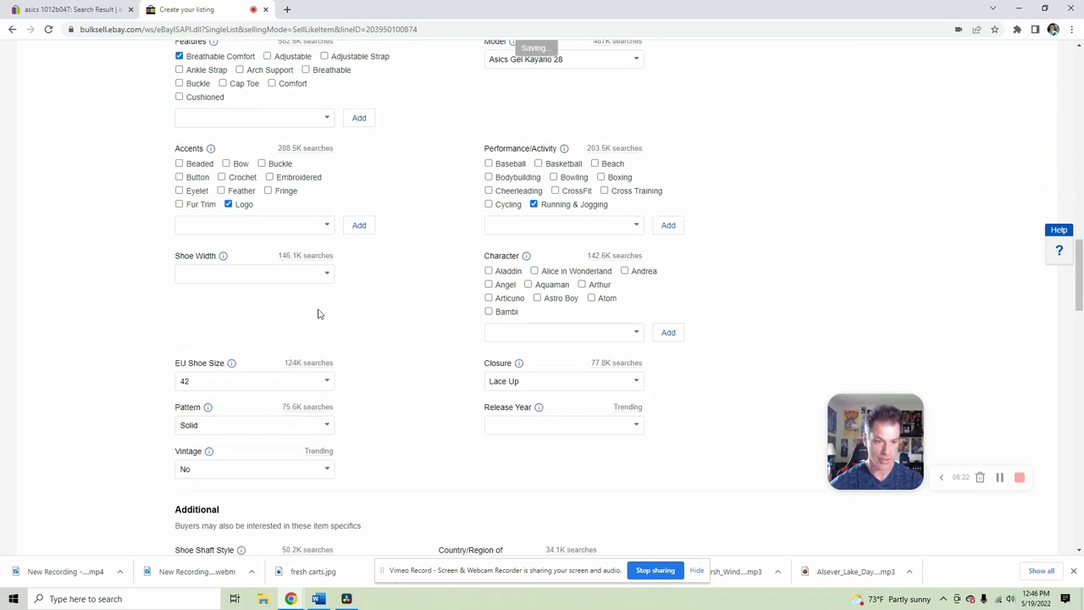
{"action": "left_click", "coordinate": [257, 273]}
{"action": "type", "text": "St"}
{"action": "left_click", "coordinate": [246, 294]}
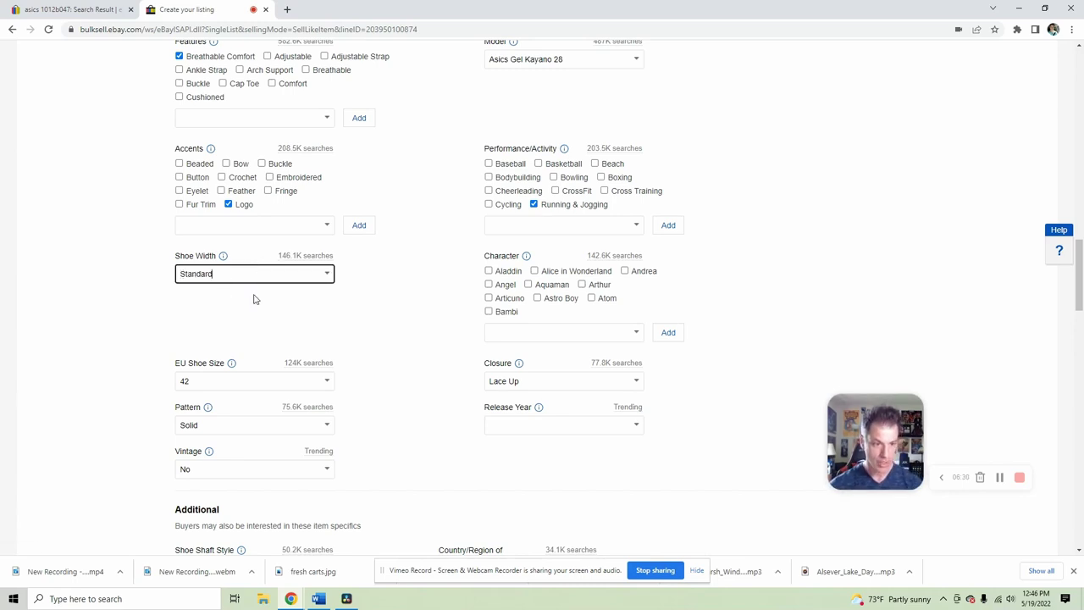
{"action": "left_click", "coordinate": [233, 382]}
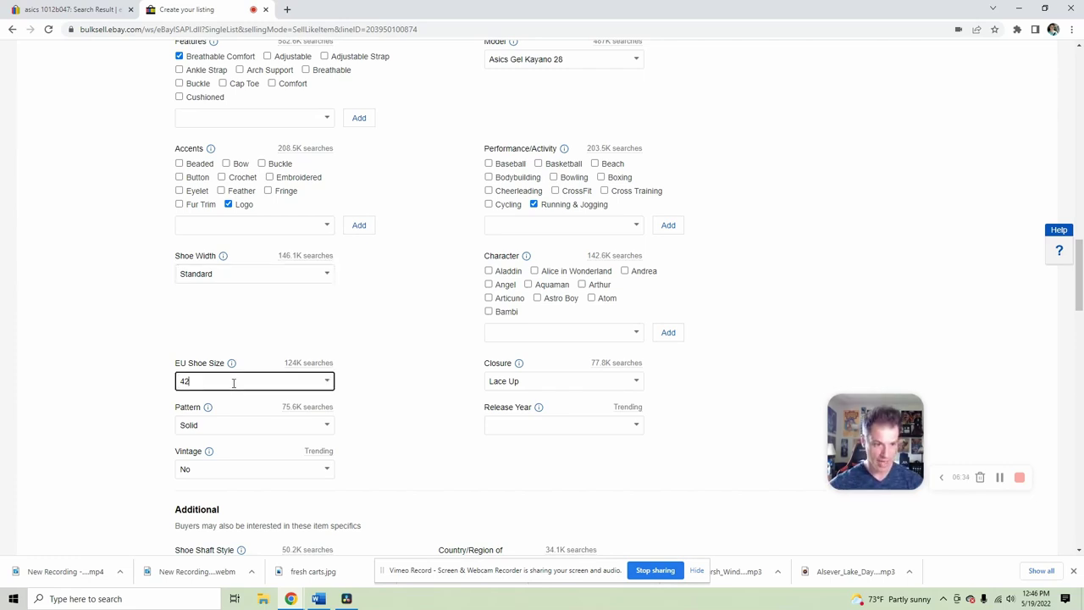
{"action": "type", "text": ".5"}
{"action": "left_click", "coordinate": [222, 402]}
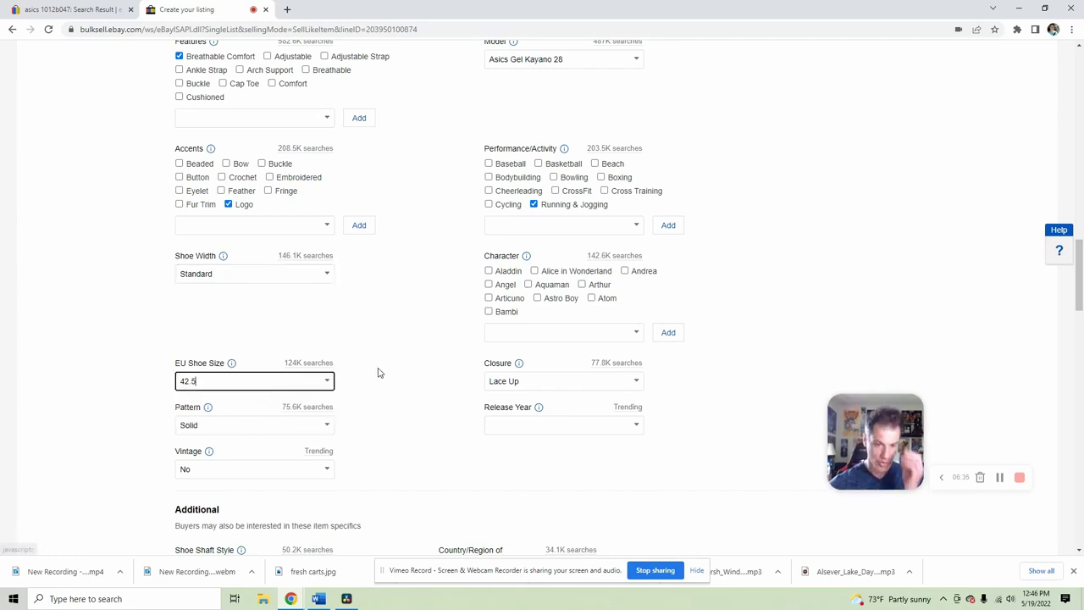
- Uncheck Casual and All Season and clear the Signed, Handmade and Outsole Material values
{"action": "scroll", "coordinate": [378, 371], "scroll_direction": "down", "scroll_amount": 3}
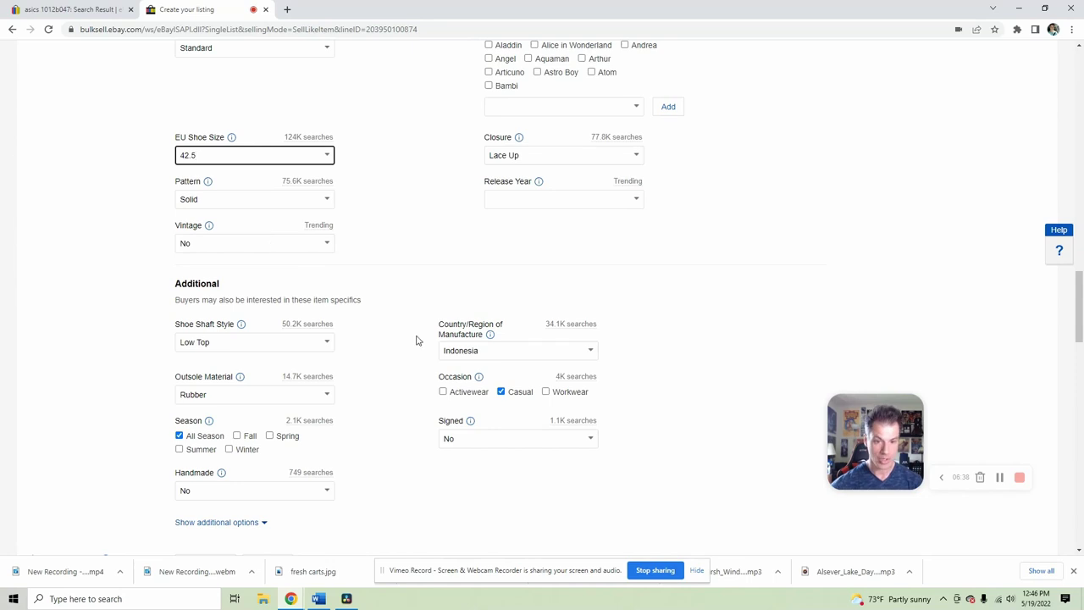
{"action": "left_click", "coordinate": [501, 391]}
{"action": "left_click", "coordinate": [460, 438]}
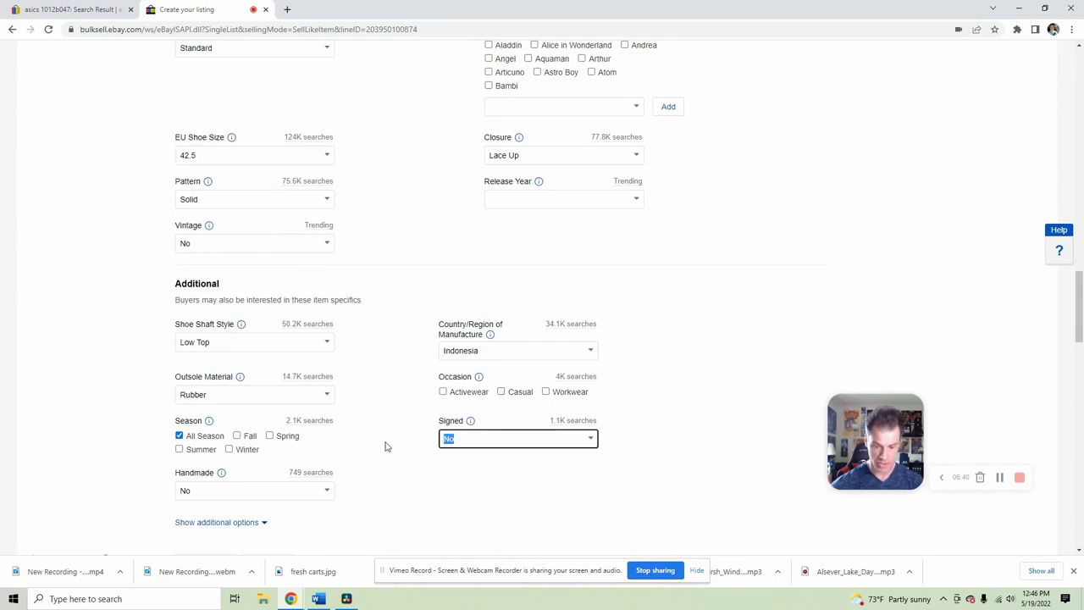
{"action": "key", "text": "BackSpace"}
{"action": "left_click", "coordinate": [204, 491]}
{"action": "key", "text": "BackSpace"}
{"action": "left_click", "coordinate": [179, 436]}
{"action": "left_click", "coordinate": [203, 395]}
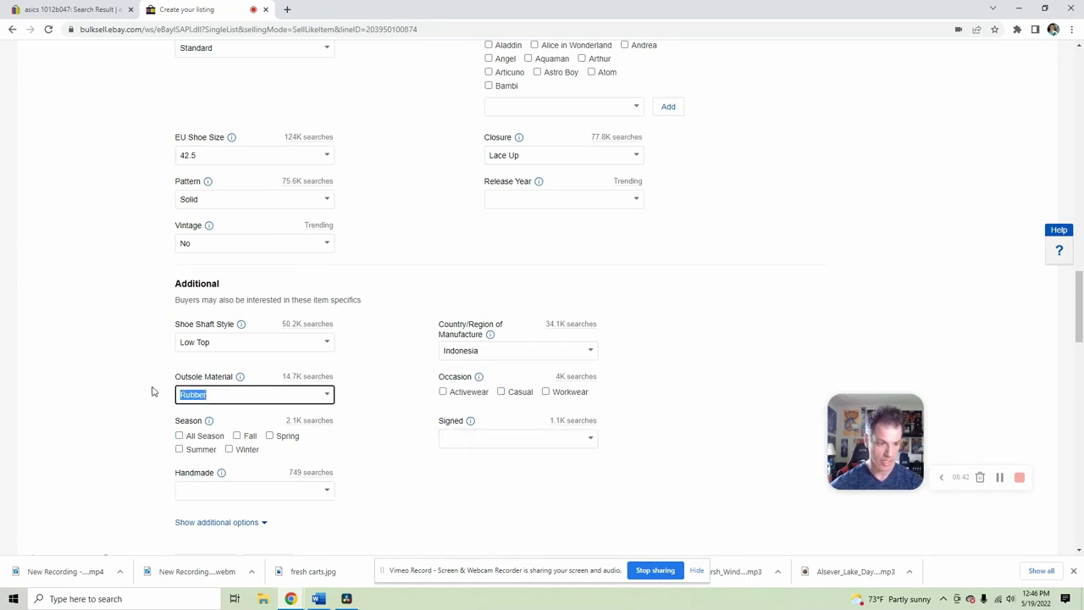
{"action": "key", "text": "BackSpace"}
- Clear the Shoe Shaft Style, Country/Region of Manufacture, Vintage and Pattern (Solid) values
{"action": "left_click", "coordinate": [194, 341]}
{"action": "key", "text": "BackSpace"}
{"action": "left_click", "coordinate": [480, 354]}
{"action": "key", "text": "BackSpace"}
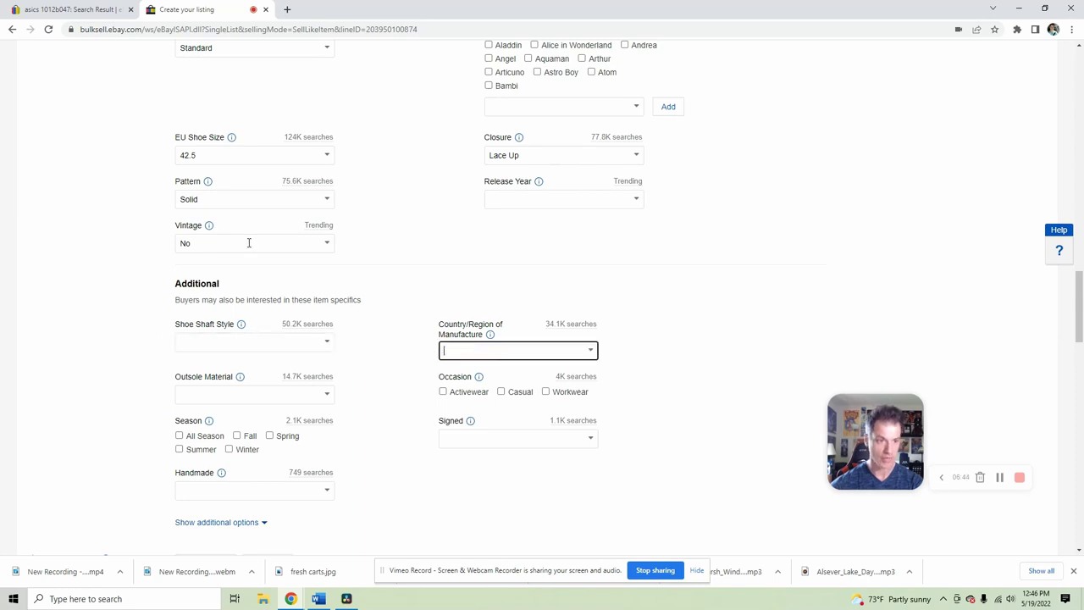
{"action": "left_click", "coordinate": [249, 243]}
{"action": "key", "text": "BackSpace"}
{"action": "left_click", "coordinate": [186, 199]}
{"action": "double_click", "coordinate": [186, 199]}
{"action": "key", "text": "BackSpace"}
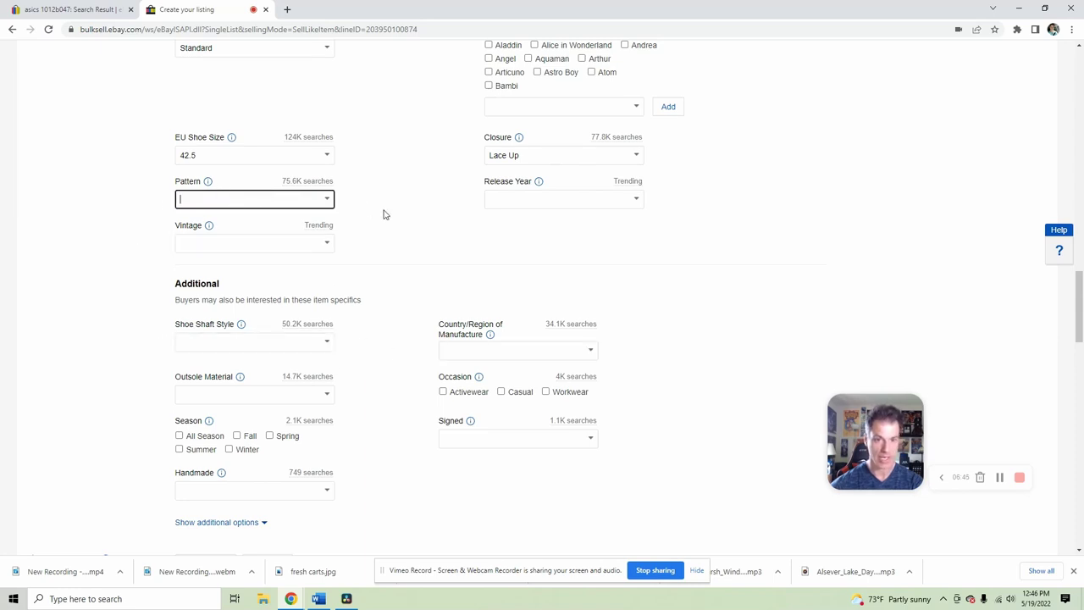
{"action": "scroll", "coordinate": [377, 272], "scroll_direction": "down", "scroll_amount": 2}
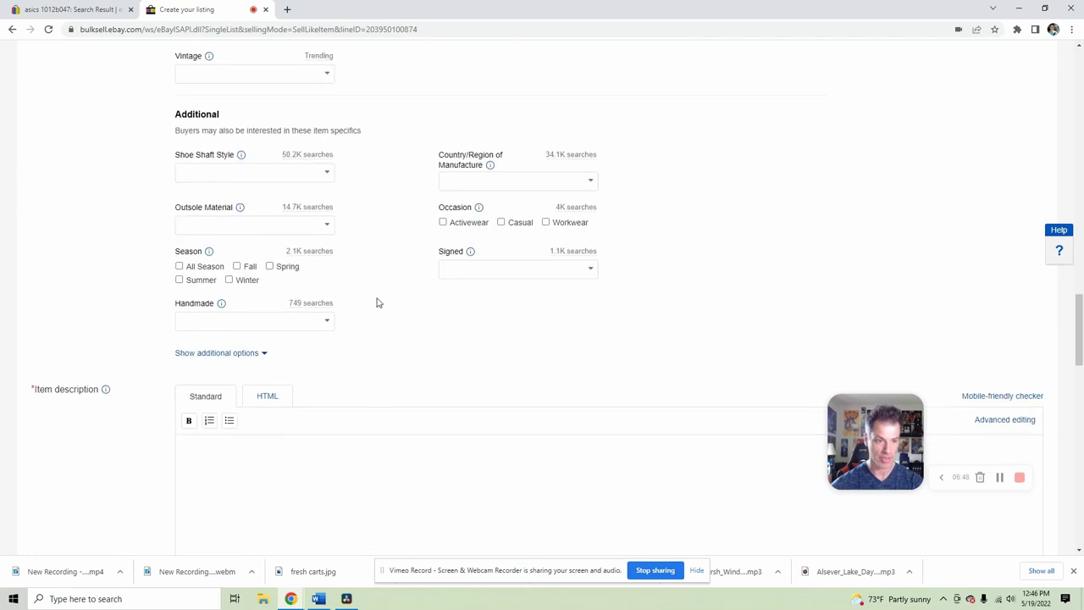
- Paste the shoe title into the description and add 'Very good pre-owned condition and ships out quickly.'
{"action": "left_click", "coordinate": [322, 463]}
{"action": "right_click", "coordinate": [320, 463]}
{"action": "left_click", "coordinate": [362, 373]}
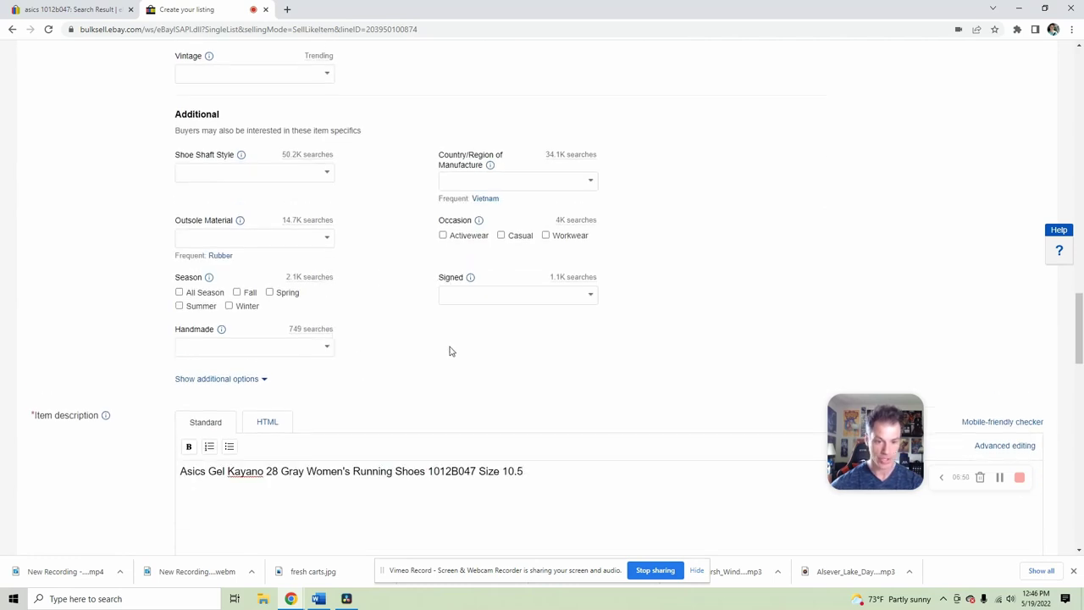
{"action": "type", "text": ". "}
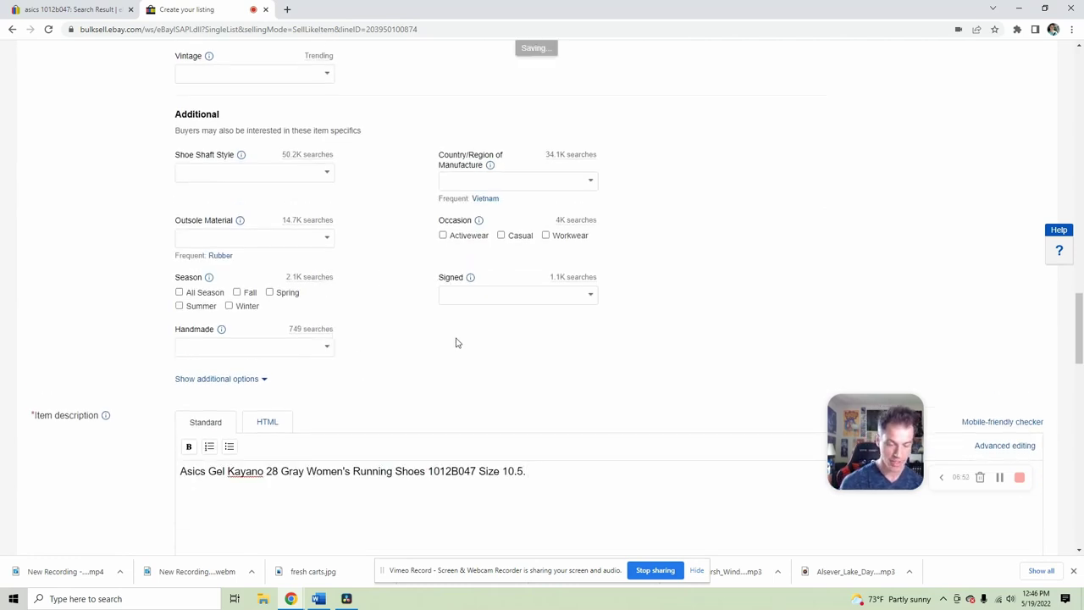
{"action": "type", "text": "Very good pre-o"}
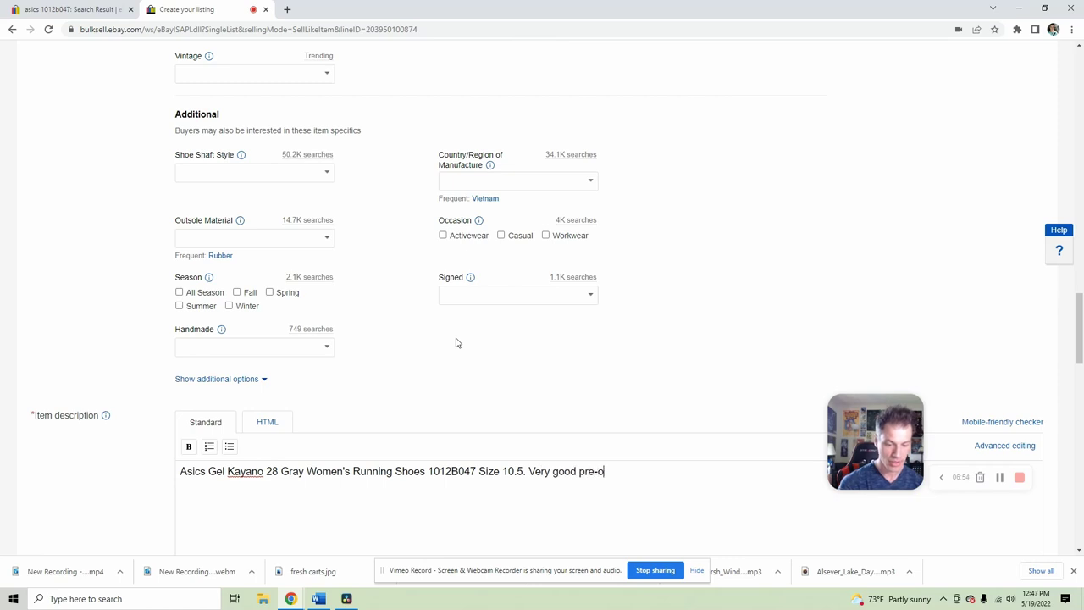
{"action": "type", "text": "wned condition and s"}
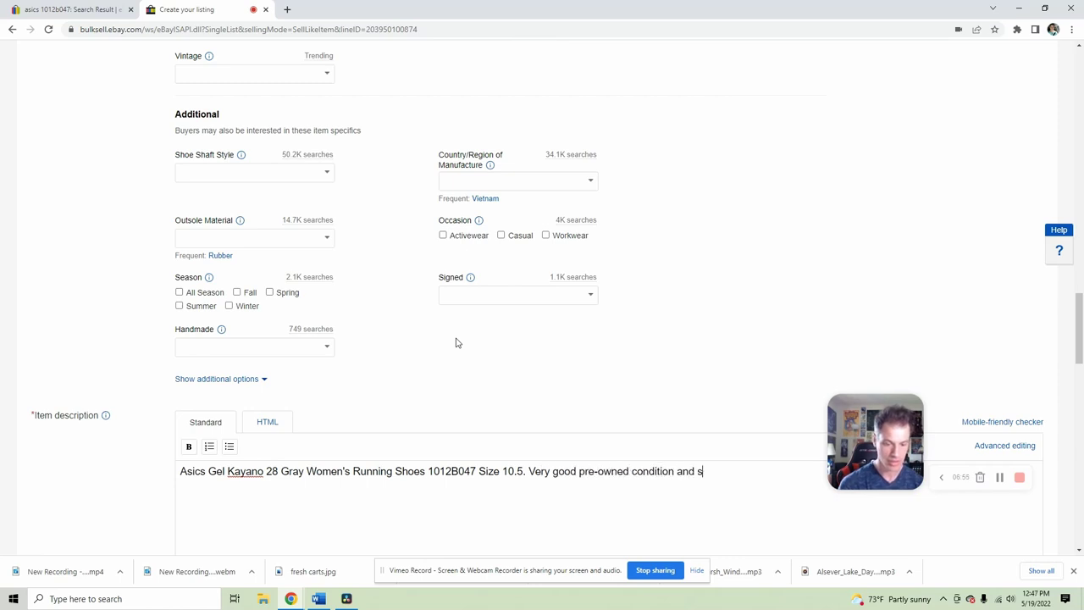
{"action": "type", "text": "hips out quickly."}
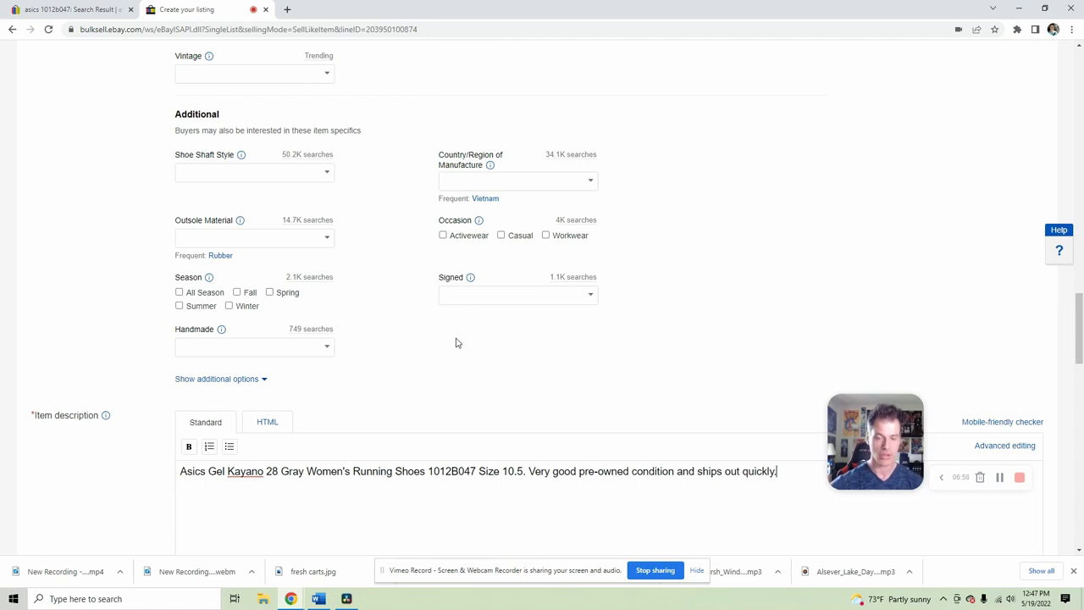
- Set the Buy It Now price to 79.98
{"action": "scroll", "coordinate": [456, 342], "scroll_direction": "down", "scroll_amount": 8}
{"action": "left_click", "coordinate": [229, 425]}
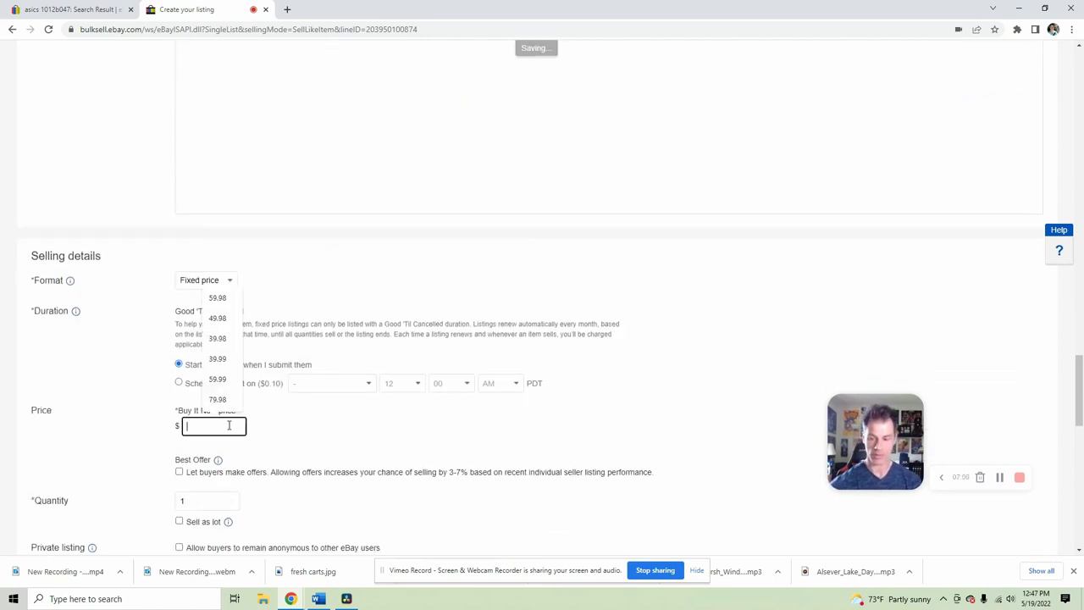
{"action": "type", "text": "79.98"}
- Enter package dimensions 15 × 9 × 6 in. and a 2 lb weight
{"action": "scroll", "coordinate": [457, 326], "scroll_direction": "down", "scroll_amount": 5}
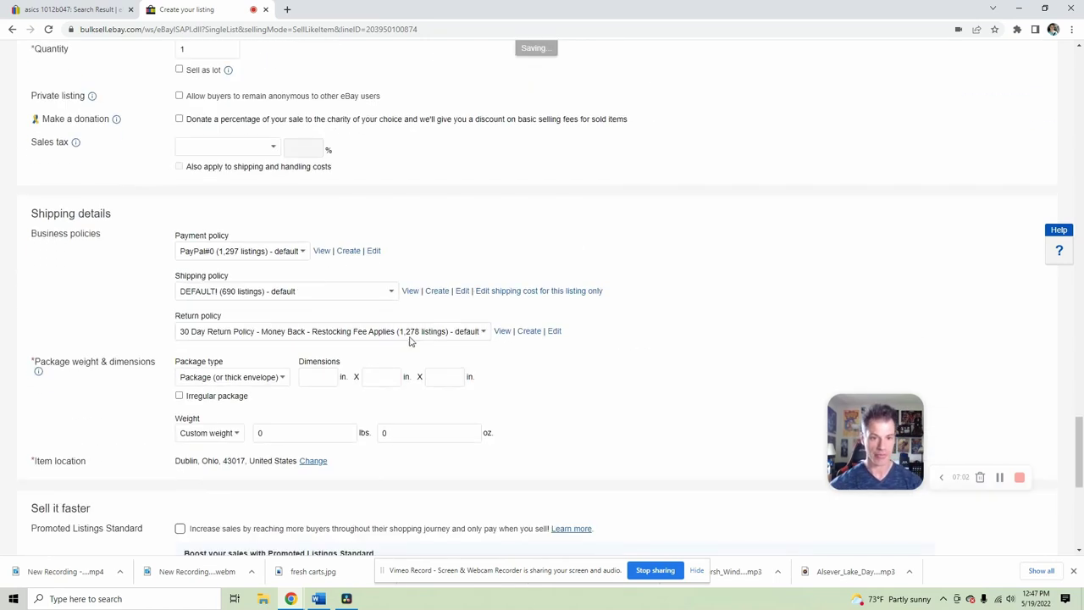
{"action": "left_click", "coordinate": [318, 376]}
{"action": "type", "text": "15"}
{"action": "key", "text": "Tab"}
{"action": "type", "text": "9"}
{"action": "key", "text": "Tab"}
{"action": "type", "text": "6"}
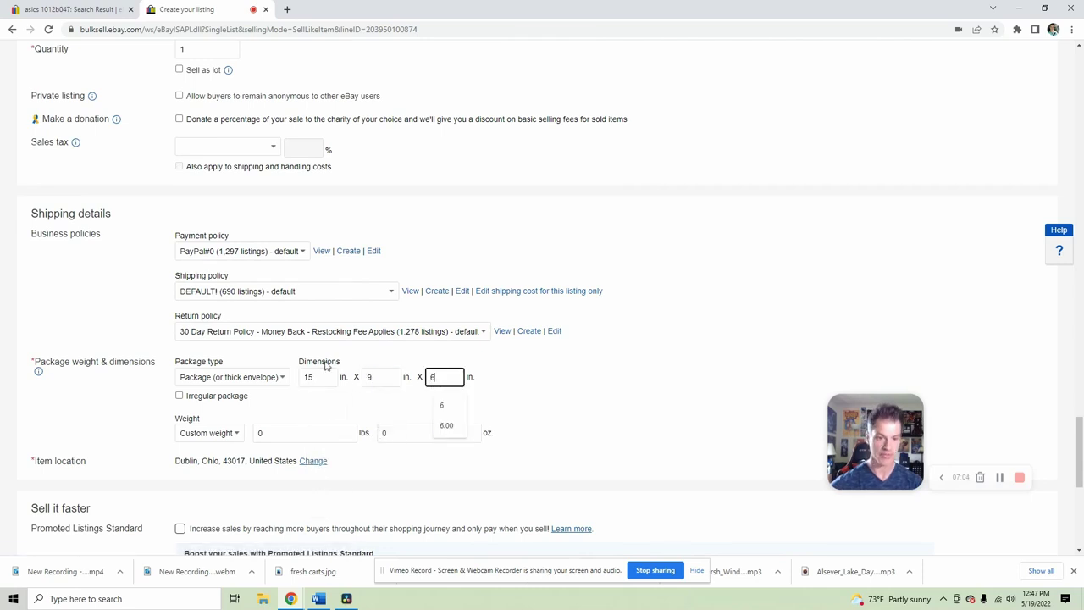
{"action": "left_click", "coordinate": [299, 430]}
{"action": "type", "text": "2"}
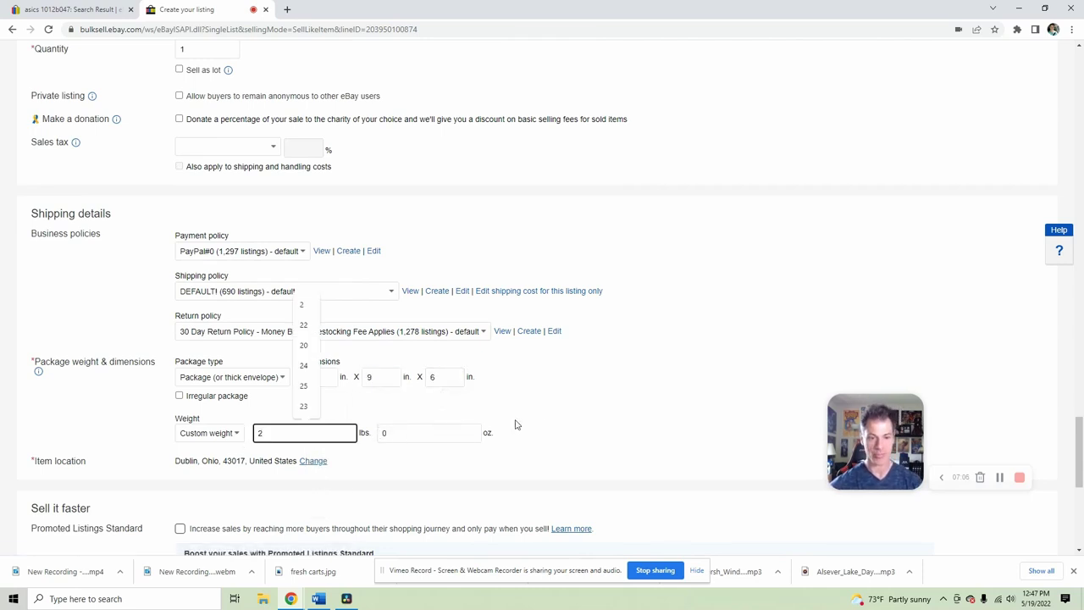
{"action": "left_click", "coordinate": [549, 419]}
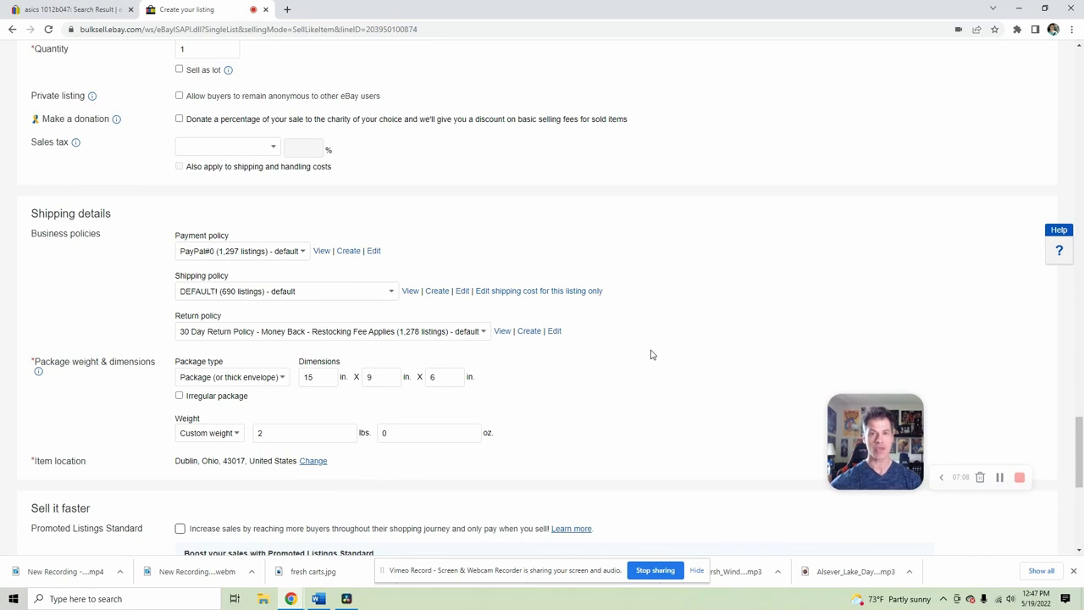
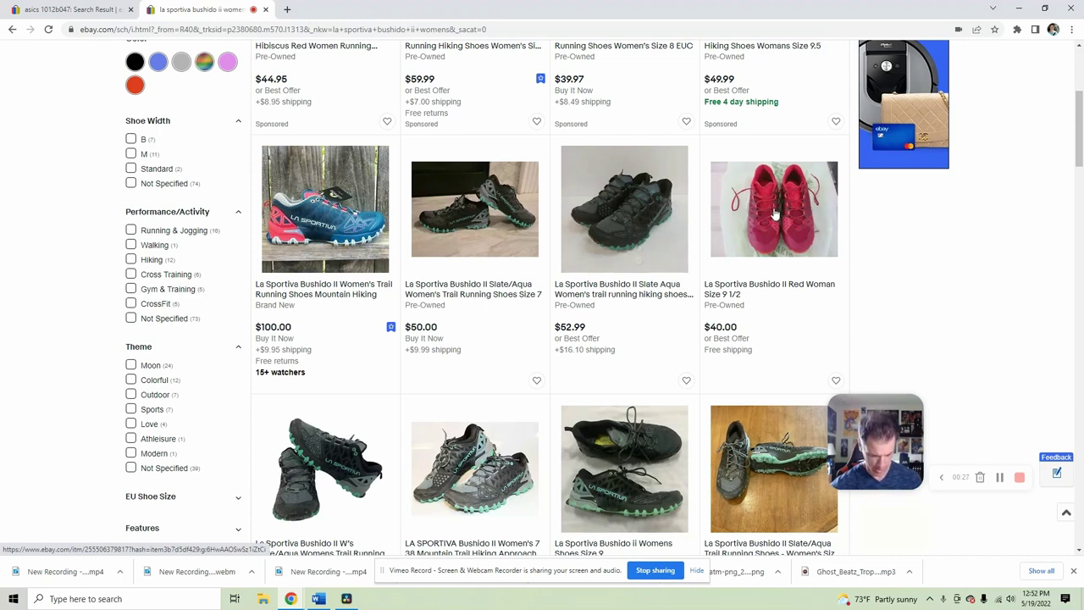
- Open the Various Sizes and Colors Bushido II listing and check its red version and offered sizes
{"action": "scroll", "coordinate": [581, 260], "scroll_direction": "down", "scroll_amount": 5}
{"action": "scroll", "coordinate": [581, 260], "scroll_direction": "down", "scroll_amount": 10}
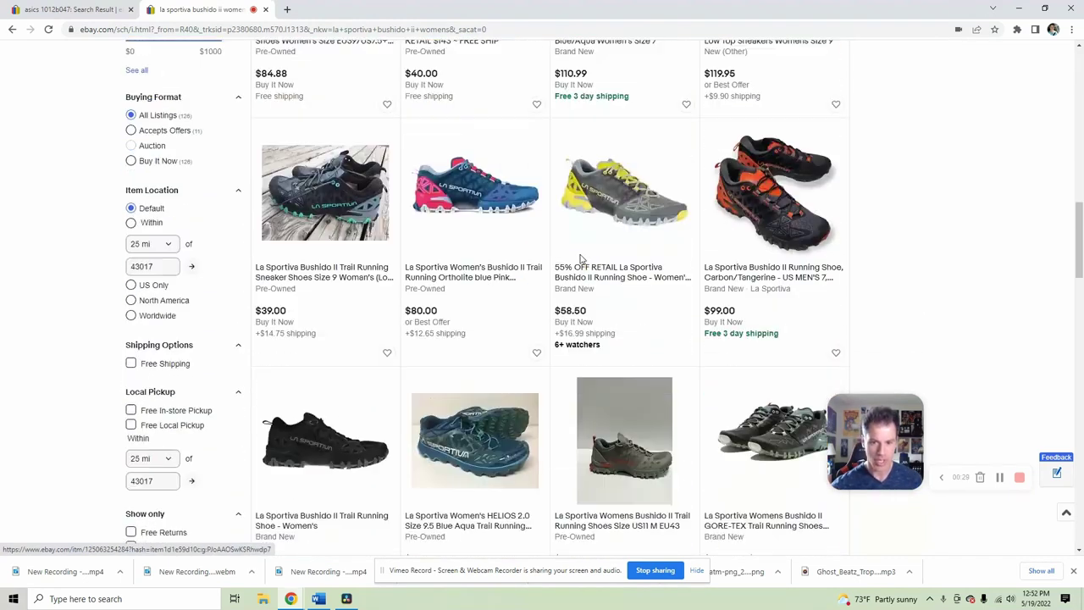
{"action": "scroll", "coordinate": [581, 260], "scroll_direction": "down", "scroll_amount": 2}
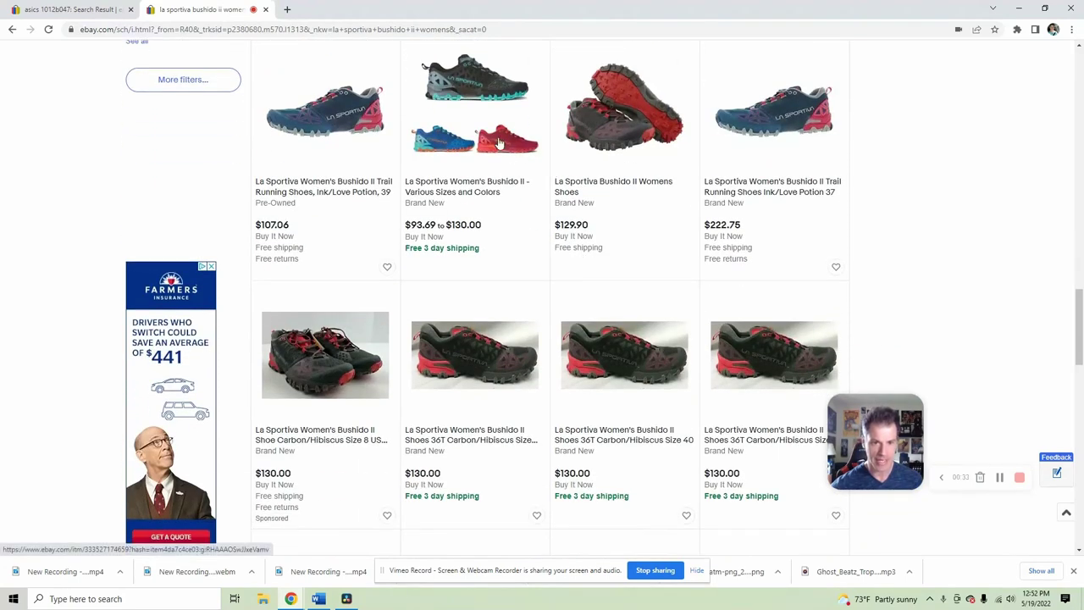
{"action": "left_click", "coordinate": [501, 145]}
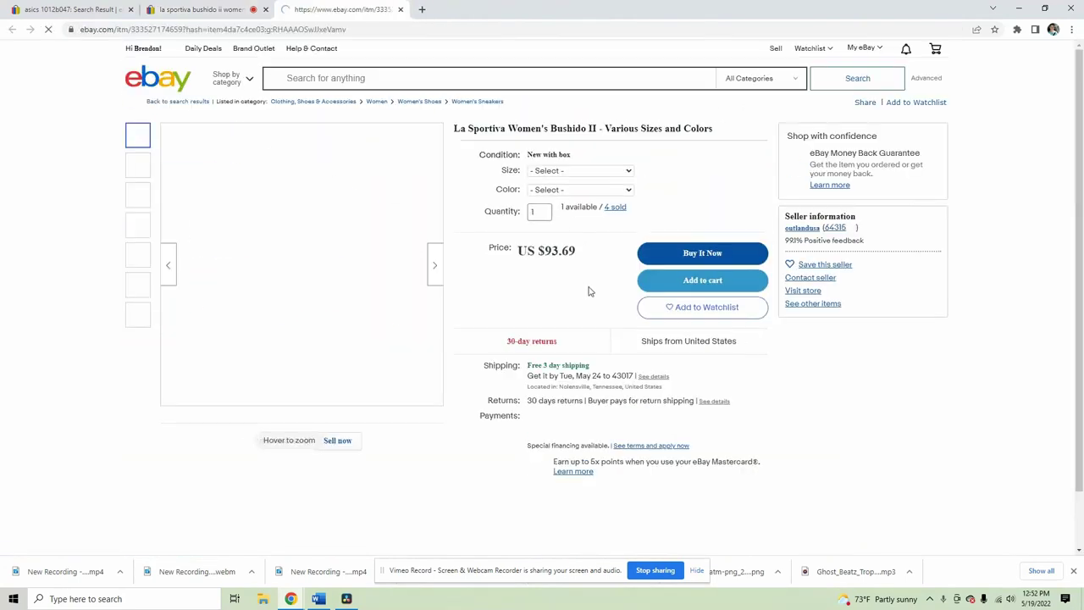
{"action": "left_click", "coordinate": [141, 193]}
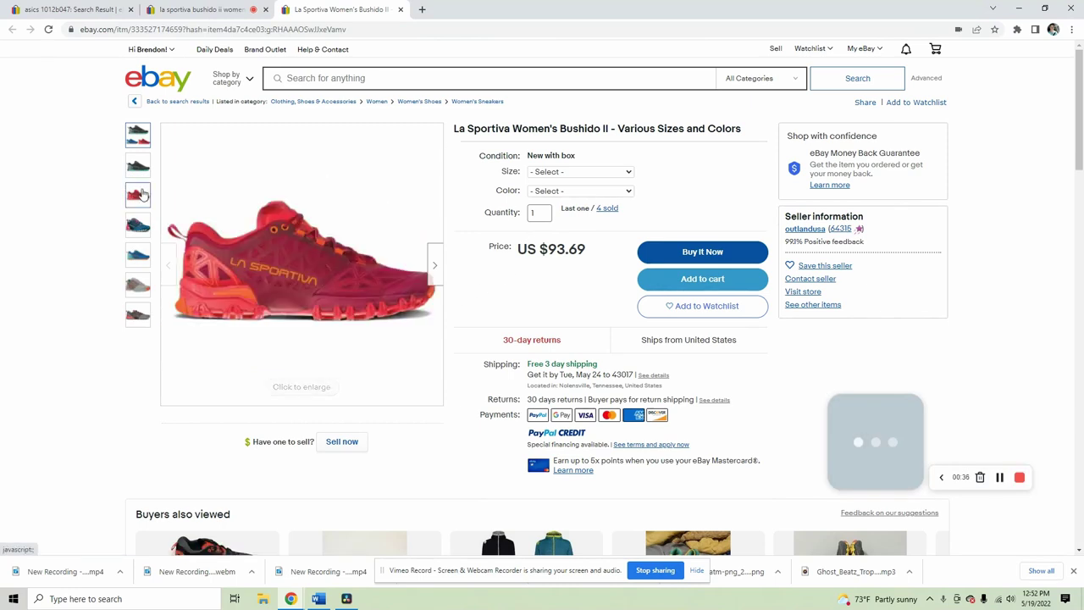
{"action": "left_click", "coordinate": [542, 172]}
{"action": "left_click", "coordinate": [542, 174]}
{"action": "left_click", "coordinate": [565, 190]}
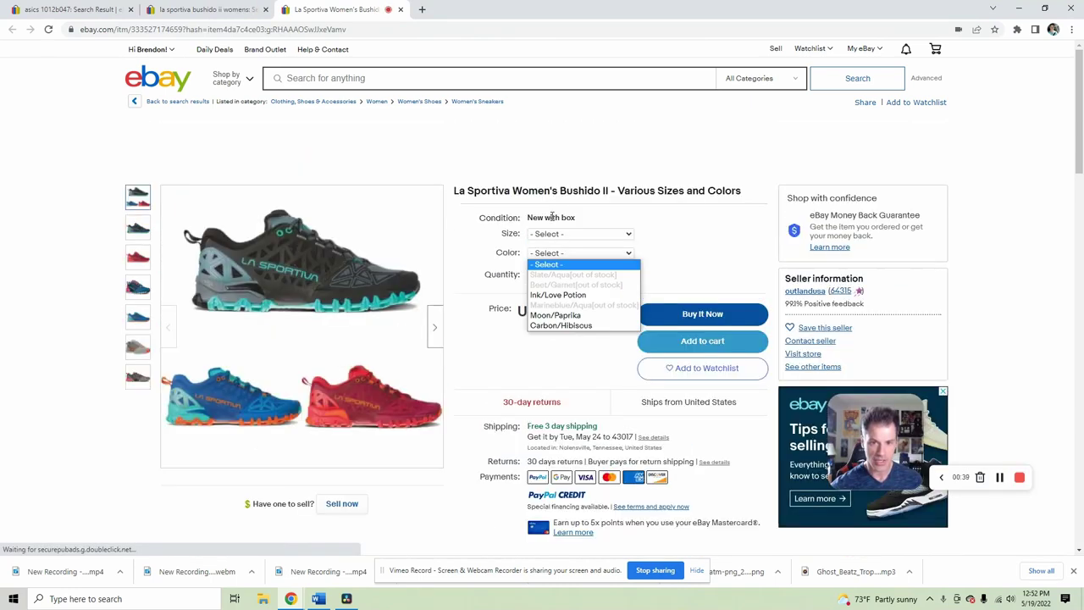
- Preview the shoe in Ink/Love Potion, Moon/Paprika and Carbon/Hibiscus, then close the listing
{"action": "left_click", "coordinate": [563, 296]}
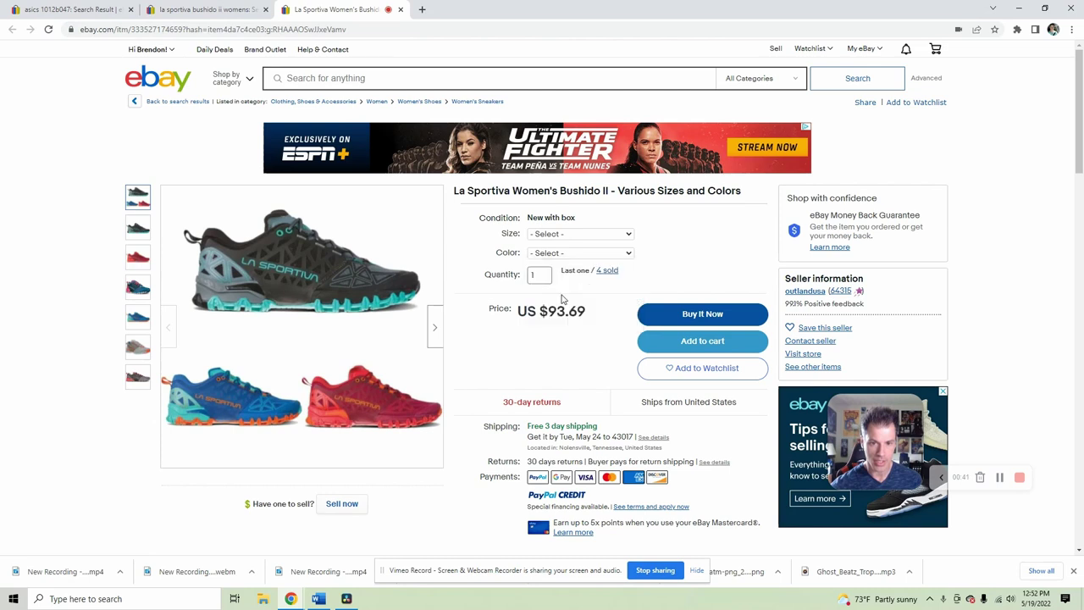
{"action": "left_click", "coordinate": [552, 255]}
{"action": "left_click", "coordinate": [556, 314]}
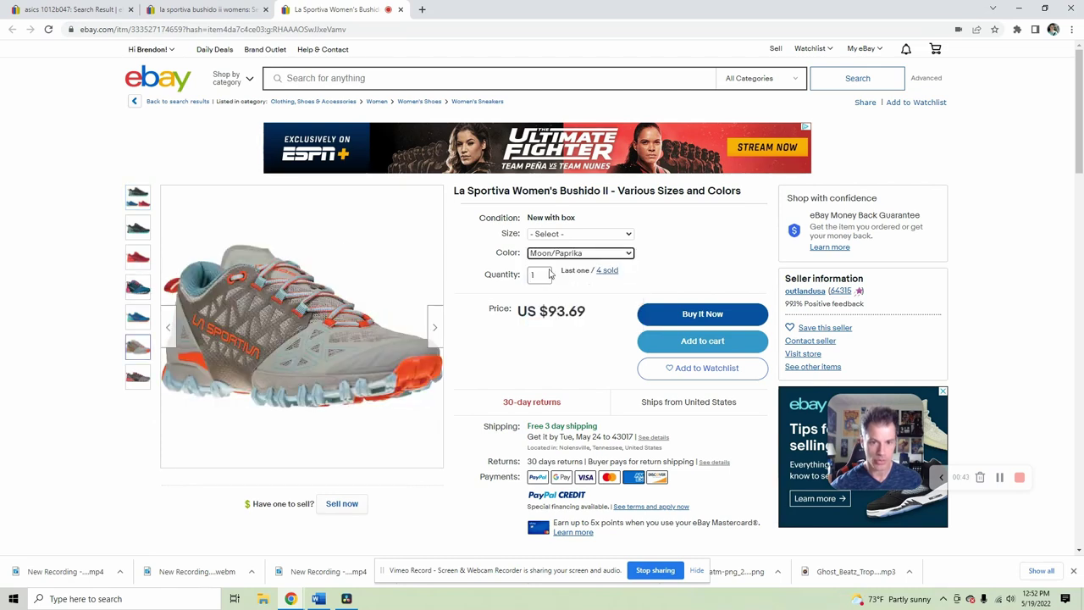
{"action": "left_click", "coordinate": [551, 255]}
{"action": "left_click", "coordinate": [556, 324]}
{"action": "left_click", "coordinate": [550, 245]}
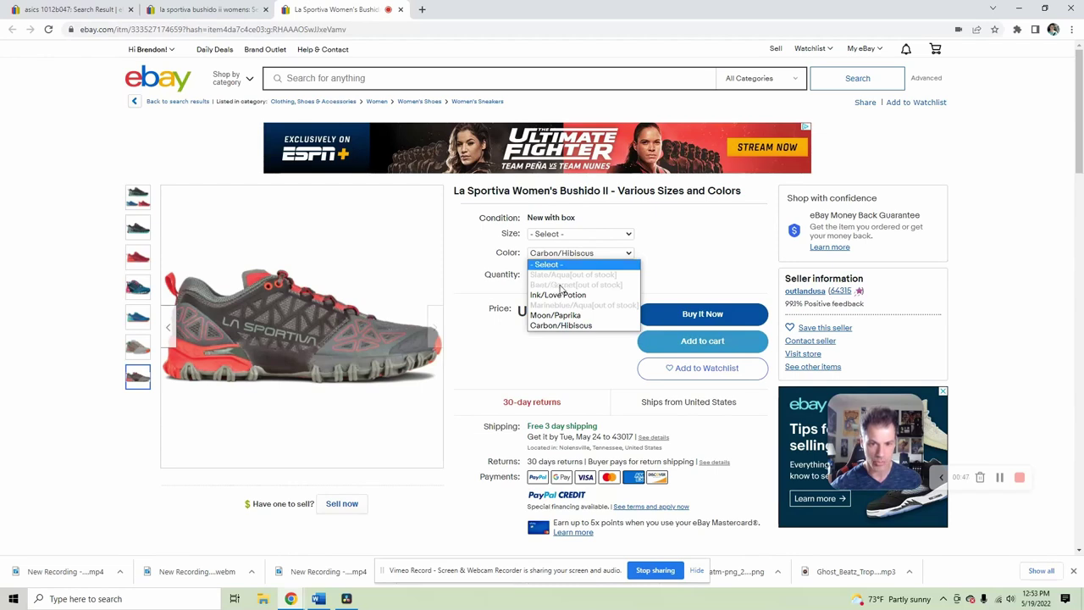
{"action": "left_click", "coordinate": [401, 11]}
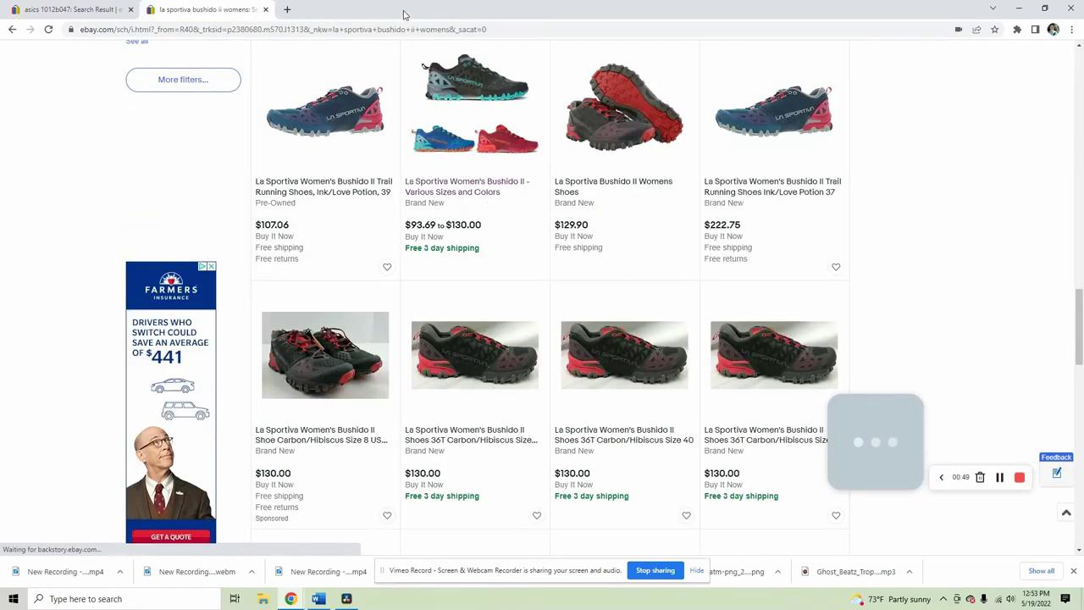
- Look over the women's Bushido II results, then limit them to Sold Items
{"action": "scroll", "coordinate": [593, 322], "scroll_direction": "down", "scroll_amount": 3}
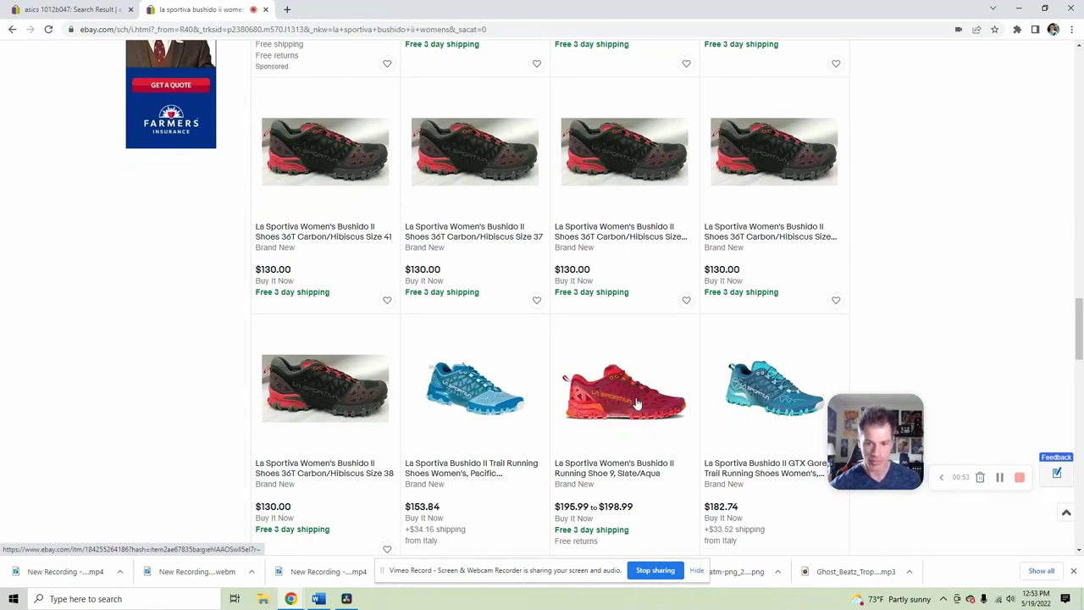
{"action": "scroll", "coordinate": [635, 386], "scroll_direction": "down", "scroll_amount": 1}
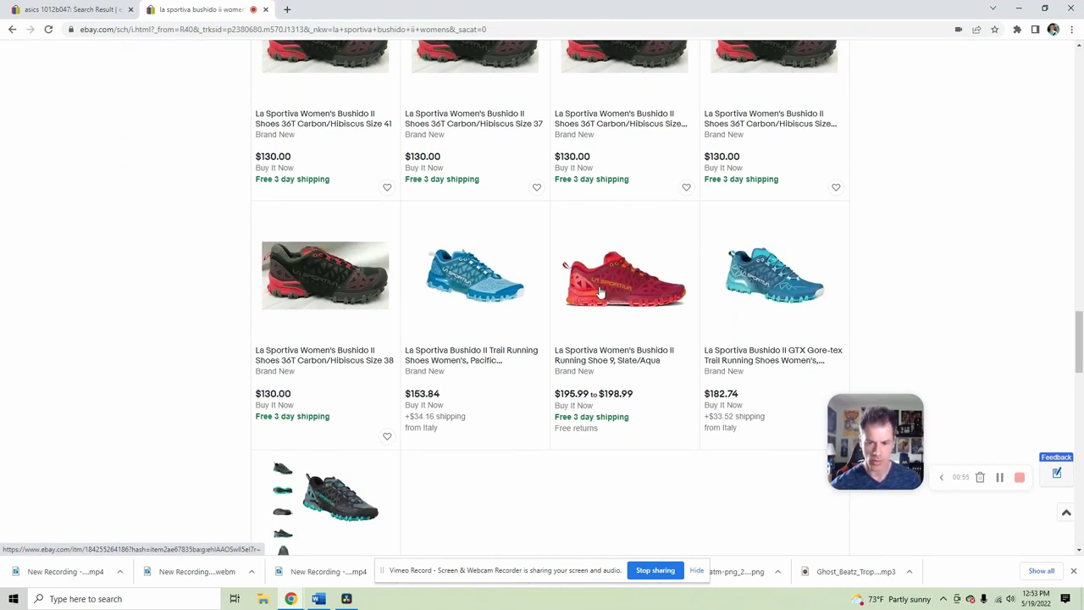
{"action": "scroll", "coordinate": [597, 223], "scroll_direction": "up", "scroll_amount": 5}
{"action": "scroll", "coordinate": [597, 223], "scroll_direction": "up", "scroll_amount": 10}
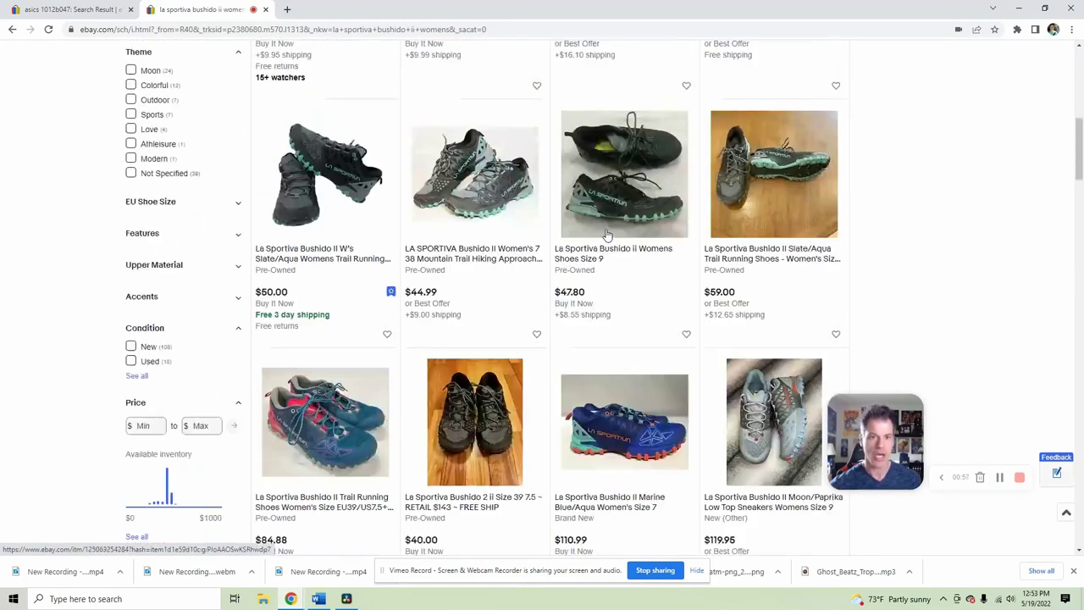
{"action": "scroll", "coordinate": [389, 292], "scroll_direction": "down", "scroll_amount": 3}
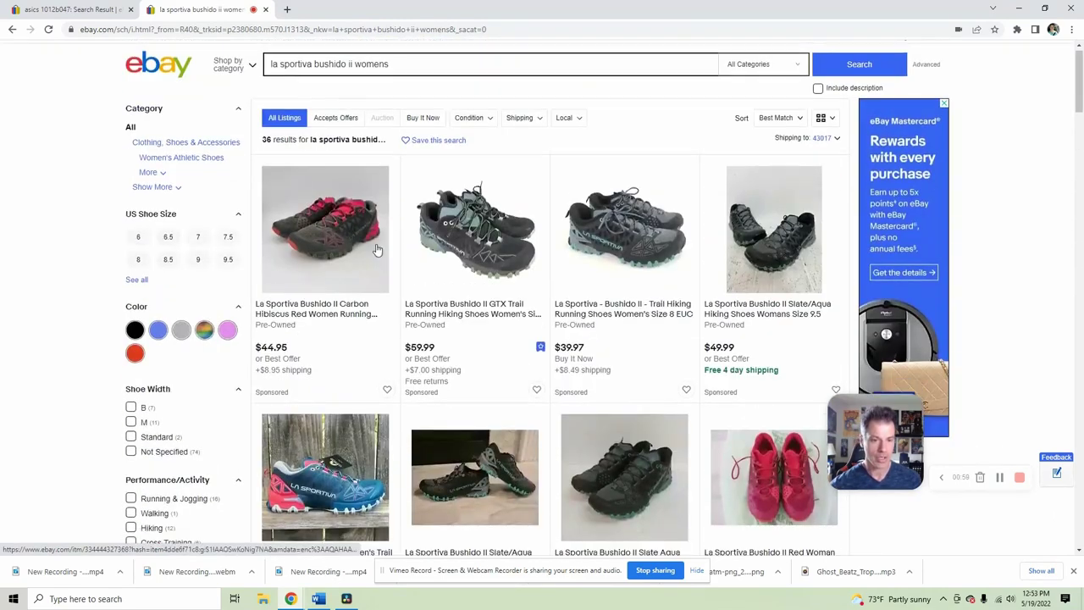
{"action": "scroll", "coordinate": [373, 246], "scroll_direction": "up", "scroll_amount": 3}
{"action": "scroll", "coordinate": [318, 204], "scroll_direction": "down", "scroll_amount": 8}
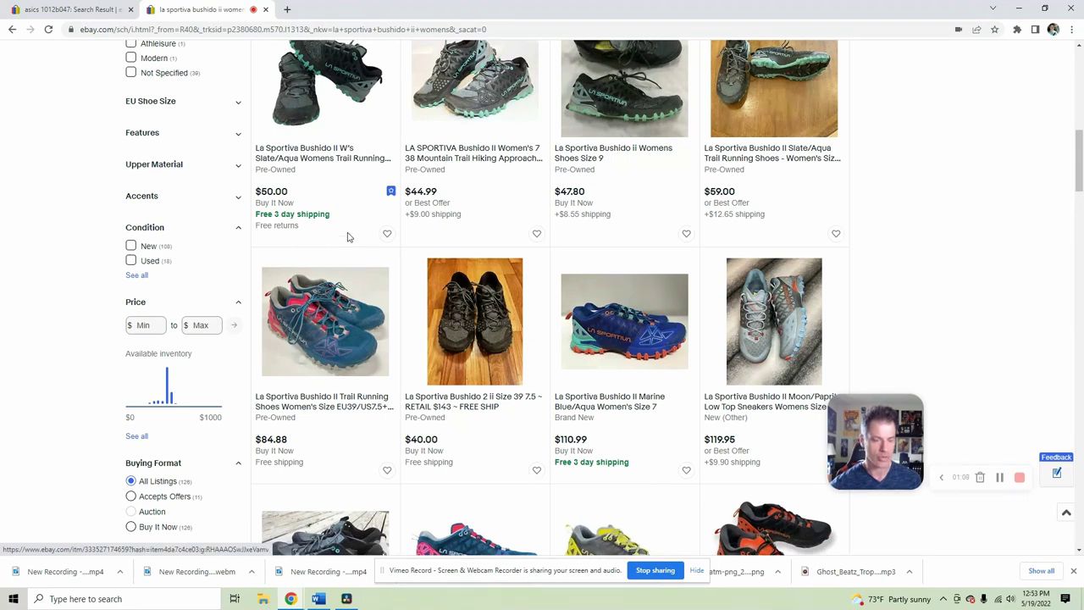
{"action": "scroll", "coordinate": [347, 234], "scroll_direction": "up", "scroll_amount": 10}
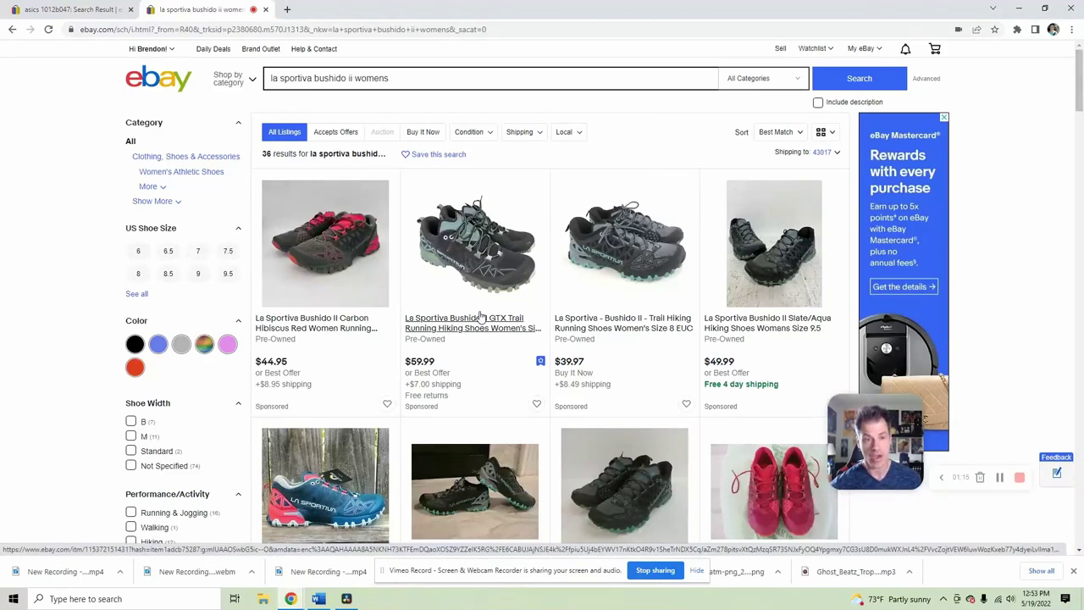
{"action": "scroll", "coordinate": [479, 310], "scroll_direction": "down", "scroll_amount": 10}
{"action": "scroll", "coordinate": [481, 306], "scroll_direction": "down", "scroll_amount": 6}
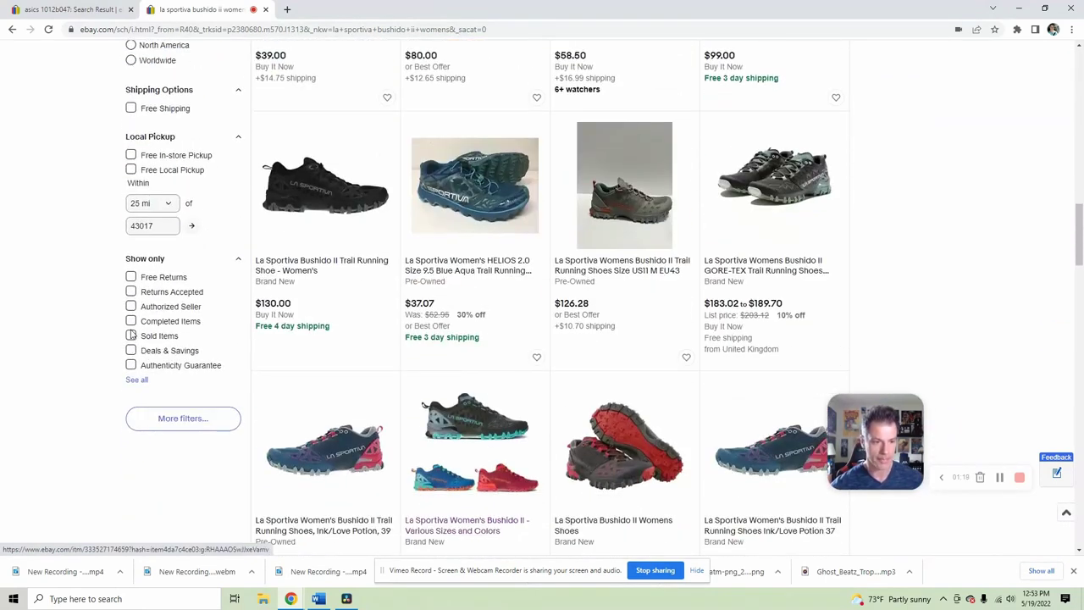
{"action": "left_click", "coordinate": [131, 336]}
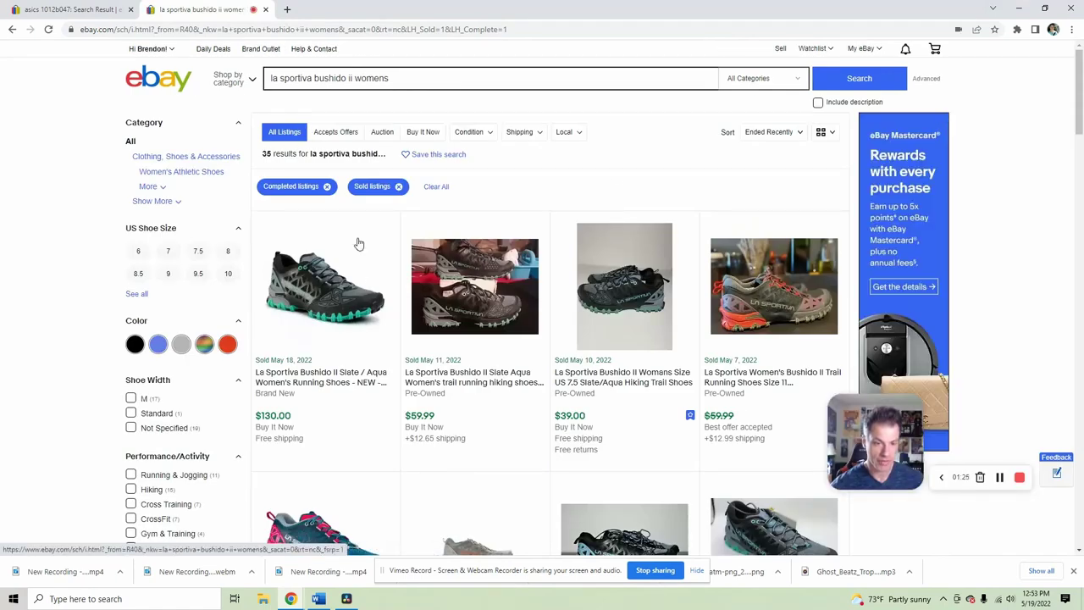
- Scan the sold listings and highlight the $130.00 sold price
{"action": "scroll", "coordinate": [461, 297], "scroll_direction": "down", "scroll_amount": 5}
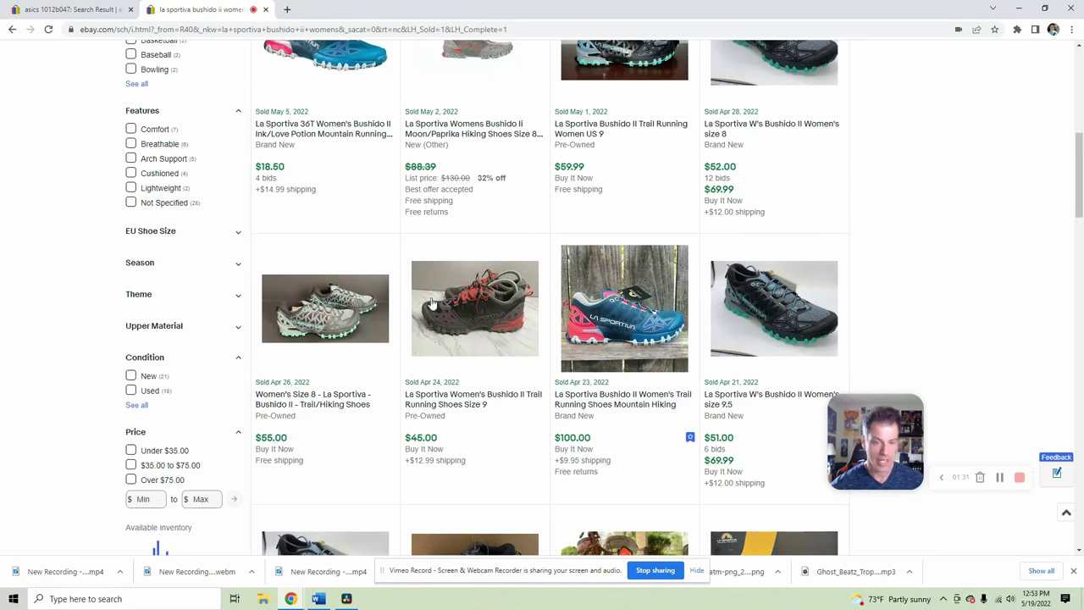
{"action": "scroll", "coordinate": [472, 261], "scroll_direction": "up", "scroll_amount": 3}
{"action": "scroll", "coordinate": [472, 261], "scroll_direction": "up", "scroll_amount": 2}
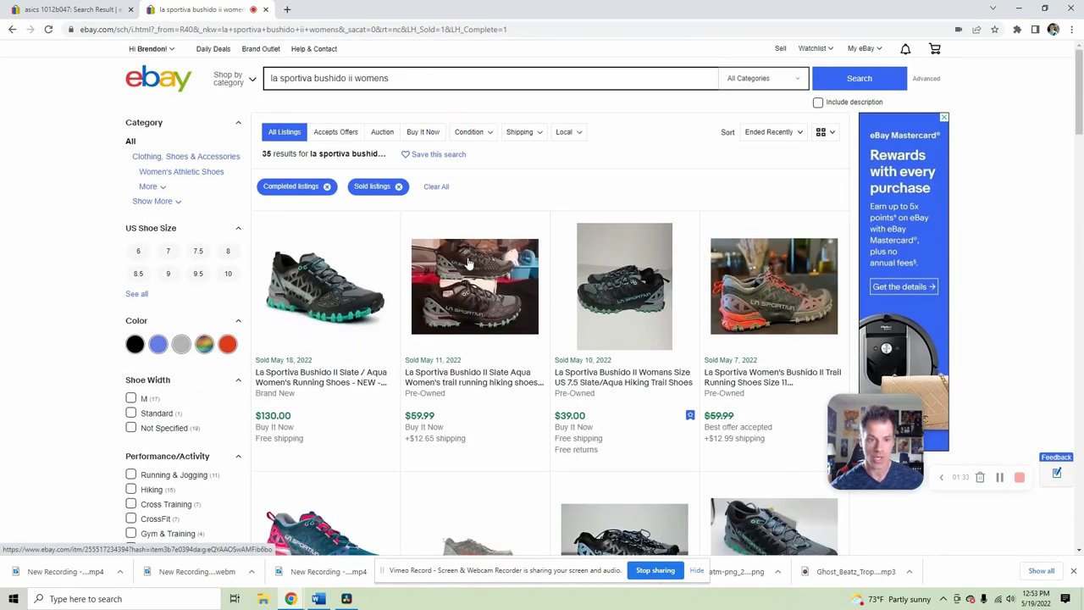
{"action": "scroll", "coordinate": [487, 256], "scroll_direction": "down", "scroll_amount": 2}
{"action": "scroll", "coordinate": [487, 257], "scroll_direction": "down", "scroll_amount": 1}
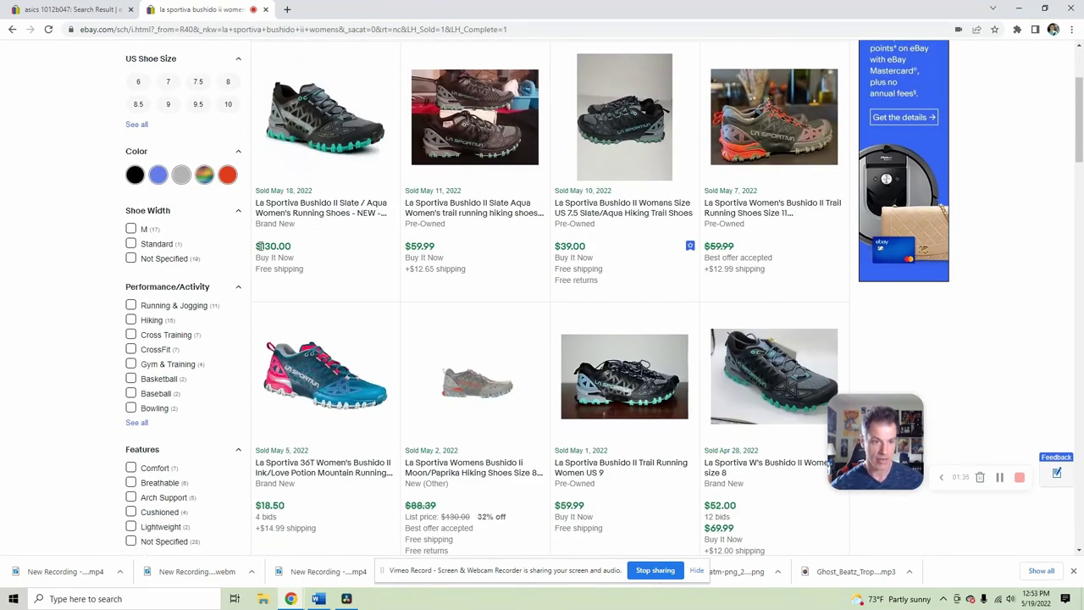
{"action": "left_click_drag", "start_coordinate": [273, 245], "coordinate": [292, 247]}
{"action": "left_click", "coordinate": [418, 247]}
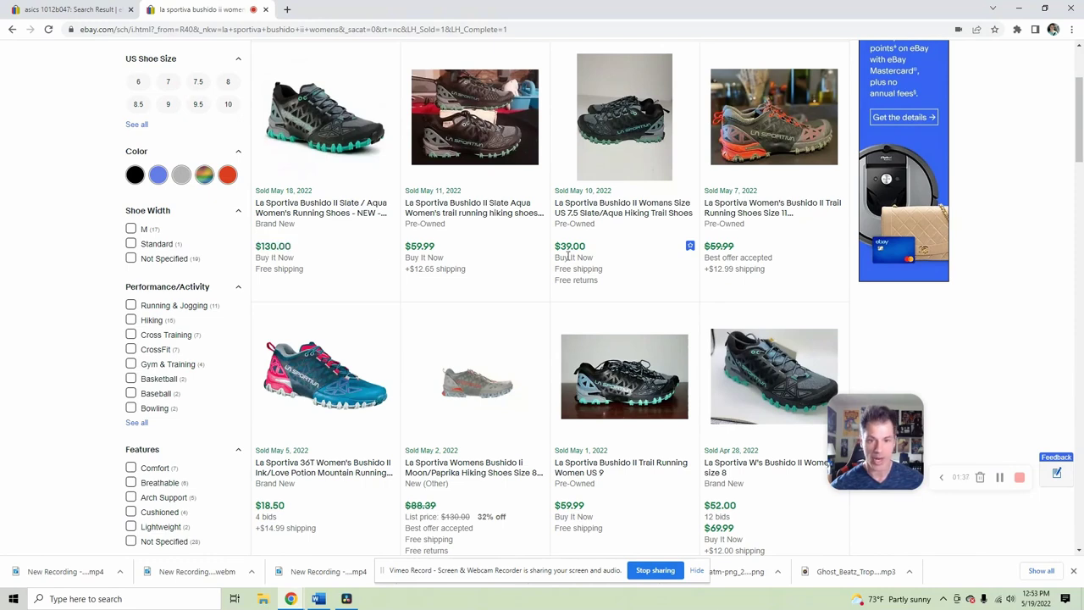
- Keep comparing the prices of the remaining sold Bushido II listings
{"action": "scroll", "coordinate": [274, 223], "scroll_direction": "up", "scroll_amount": 1}
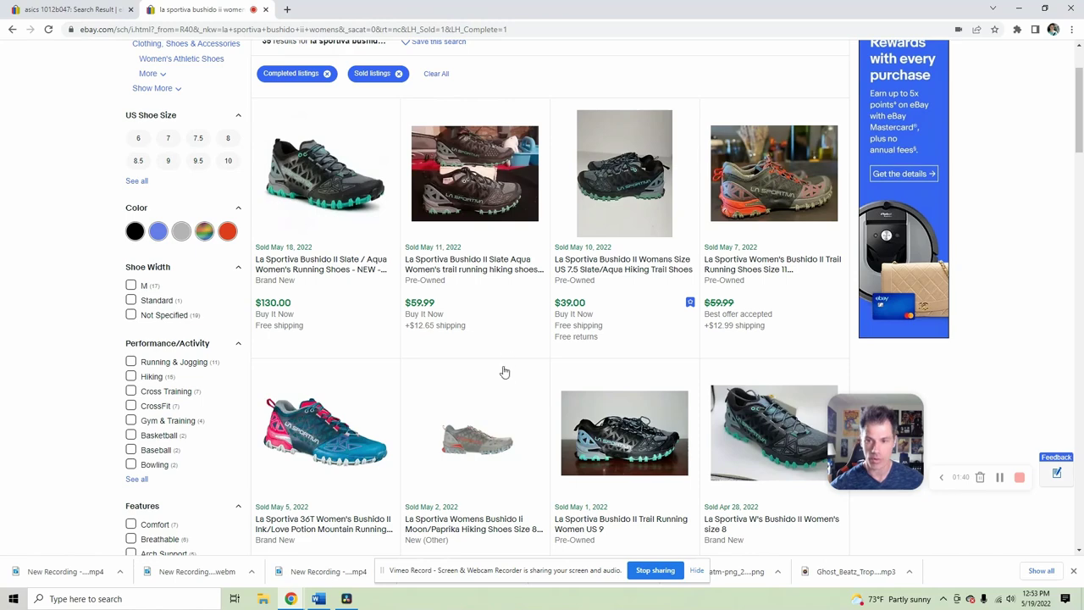
{"action": "scroll", "coordinate": [504, 366], "scroll_direction": "down", "scroll_amount": 15}
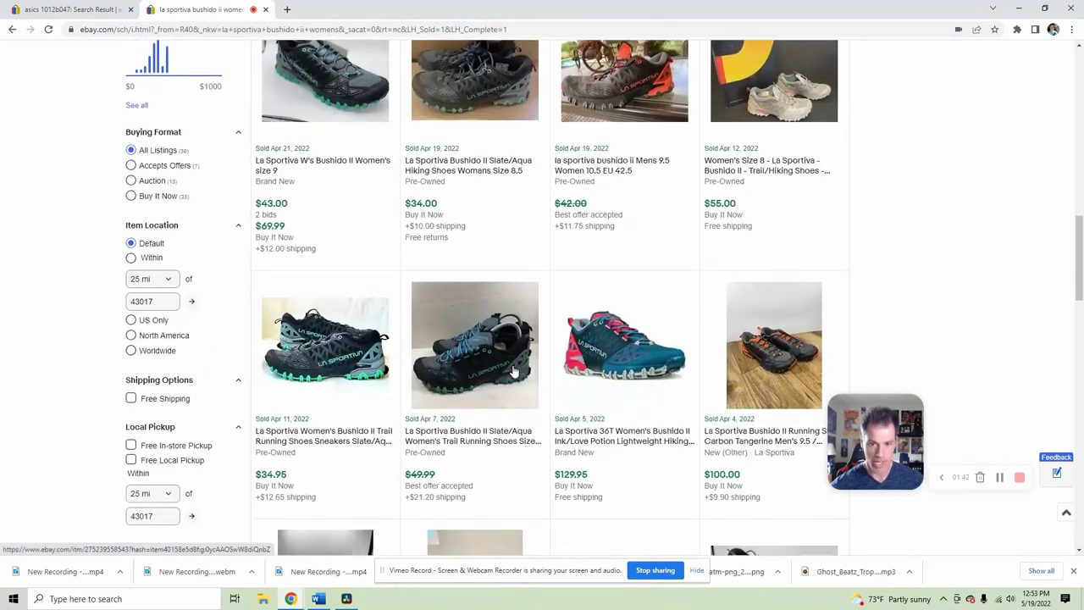
{"action": "scroll", "coordinate": [515, 371], "scroll_direction": "down", "scroll_amount": 5}
{"action": "scroll", "coordinate": [519, 370], "scroll_direction": "up", "scroll_amount": 10}
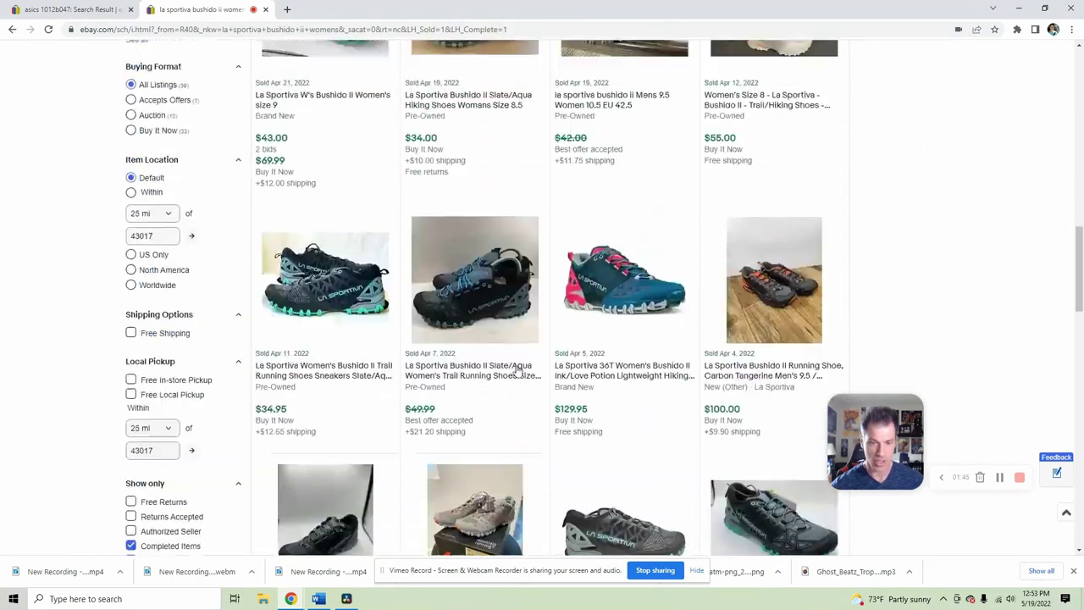
{"action": "scroll", "coordinate": [518, 370], "scroll_direction": "up", "scroll_amount": 12}
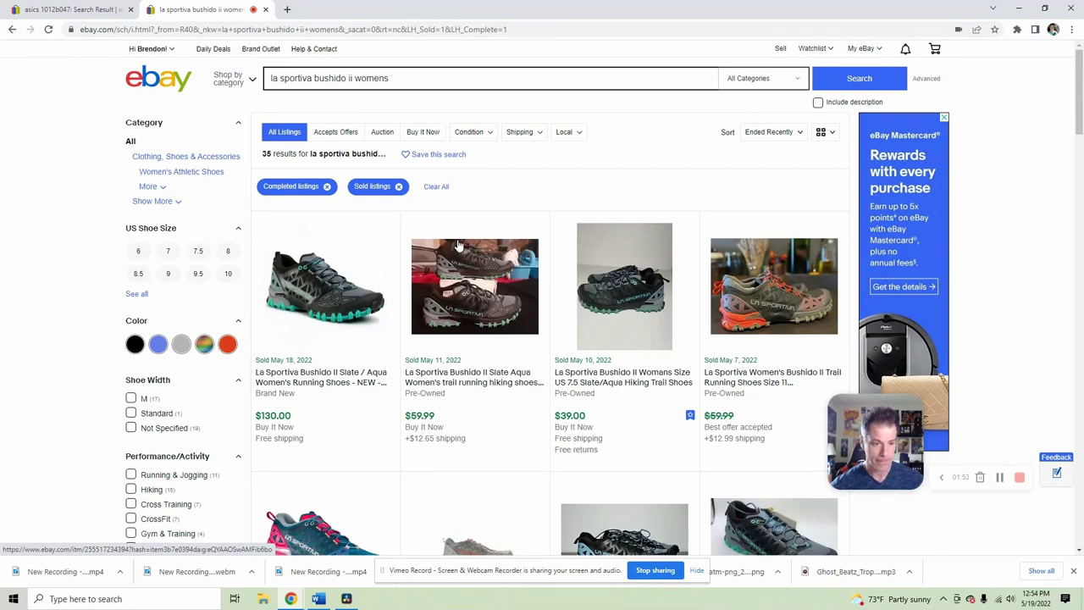
{"action": "scroll", "coordinate": [484, 244], "scroll_direction": "down", "scroll_amount": 2}
{"action": "scroll", "coordinate": [488, 245], "scroll_direction": "up", "scroll_amount": 1}
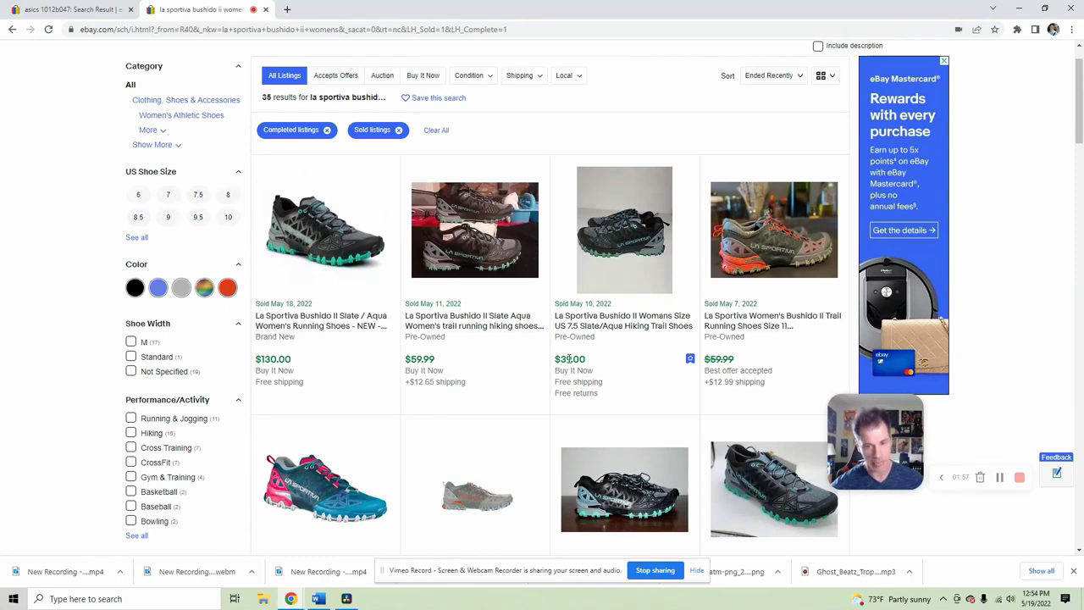
{"action": "scroll", "coordinate": [714, 364], "scroll_direction": "down", "scroll_amount": 3}
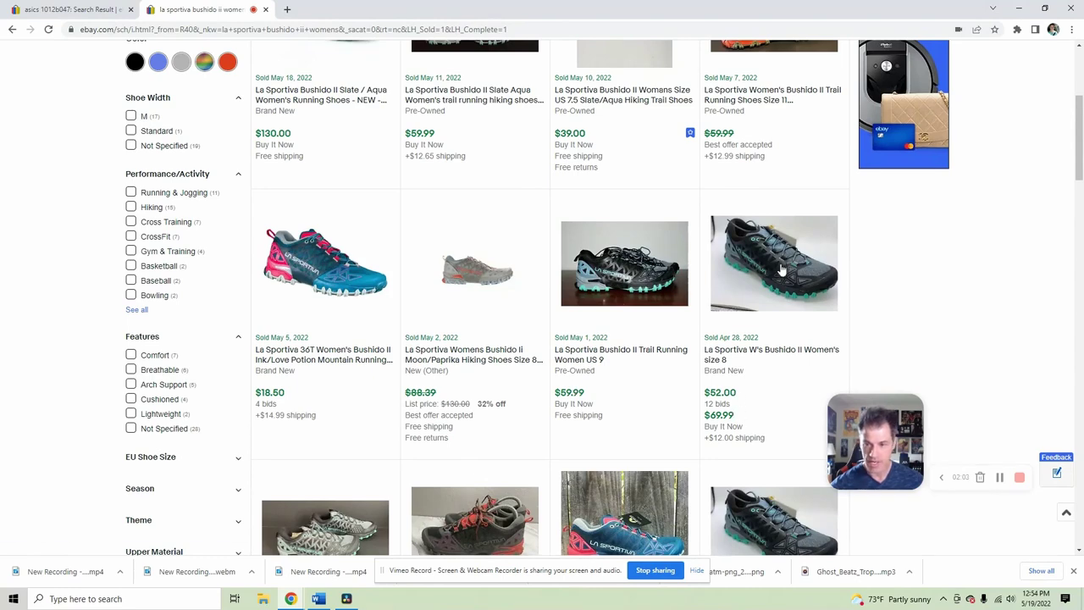
{"action": "scroll", "coordinate": [533, 310], "scroll_direction": "down", "scroll_amount": 4}
{"action": "scroll", "coordinate": [532, 310], "scroll_direction": "up", "scroll_amount": 5}
{"action": "scroll", "coordinate": [132, 215], "scroll_direction": "down", "scroll_amount": 2}
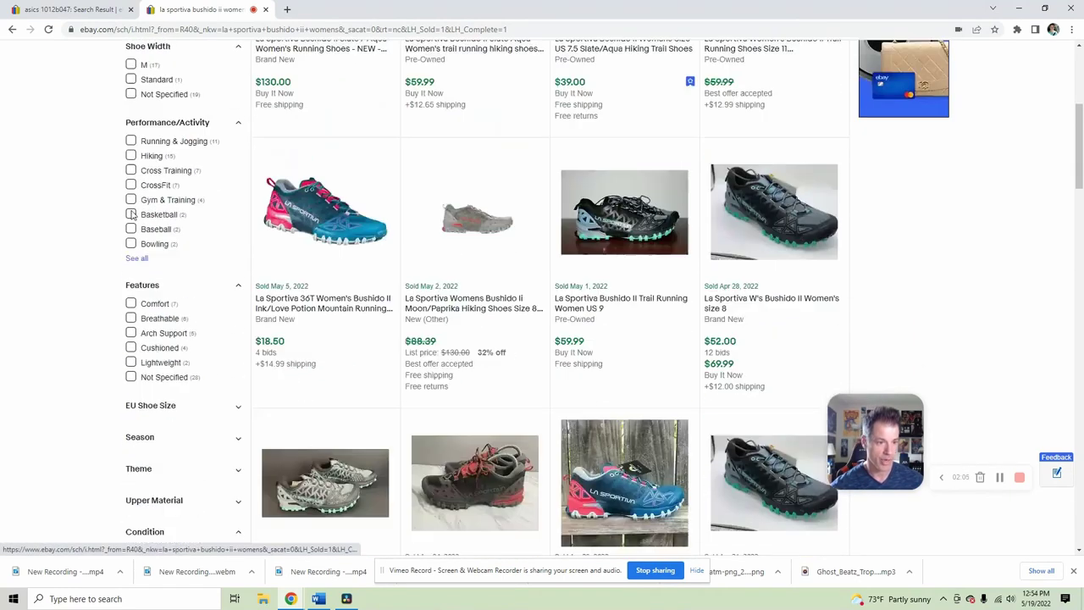
{"action": "scroll", "coordinate": [132, 215], "scroll_direction": "down", "scroll_amount": 4}
- Filter the sold Bushido II results to Used condition and review their sale prices
{"action": "left_click", "coordinate": [131, 280]}
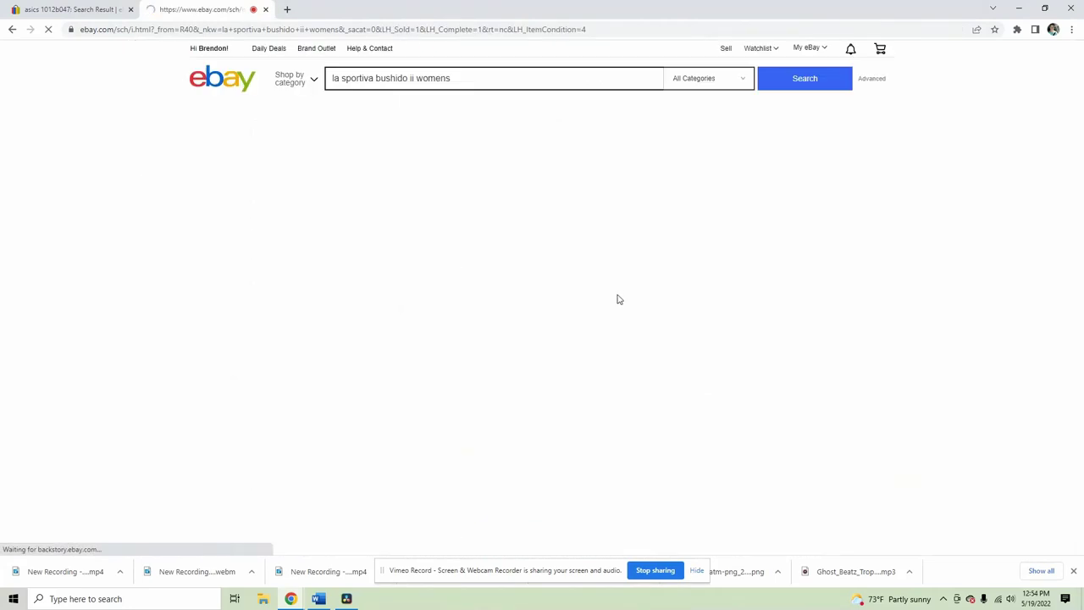
{"action": "scroll", "coordinate": [568, 305], "scroll_direction": "down", "scroll_amount": 5}
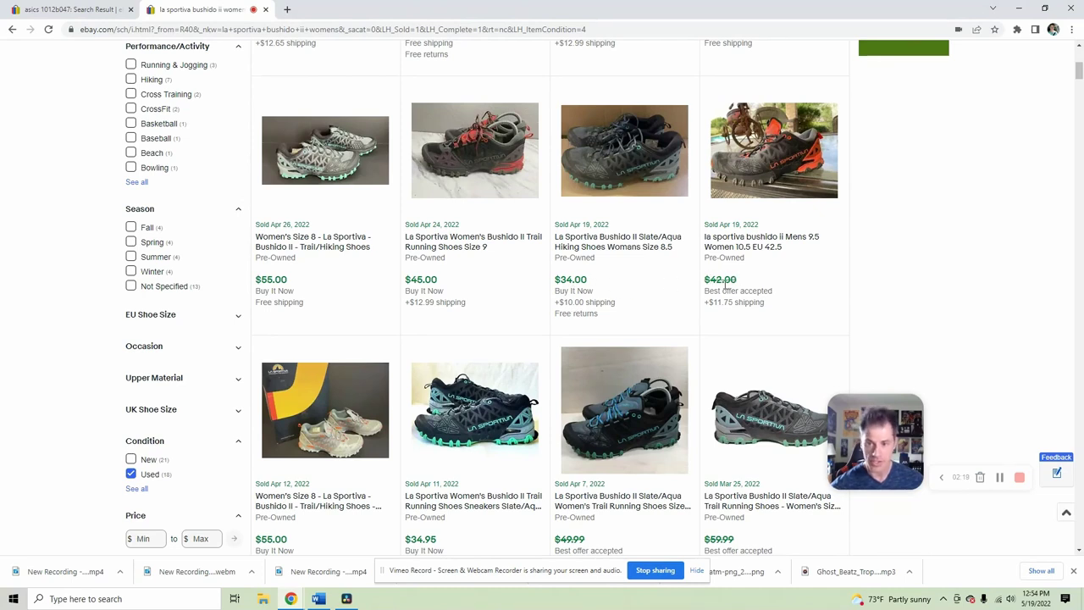
{"action": "scroll", "coordinate": [724, 286], "scroll_direction": "down", "scroll_amount": 3}
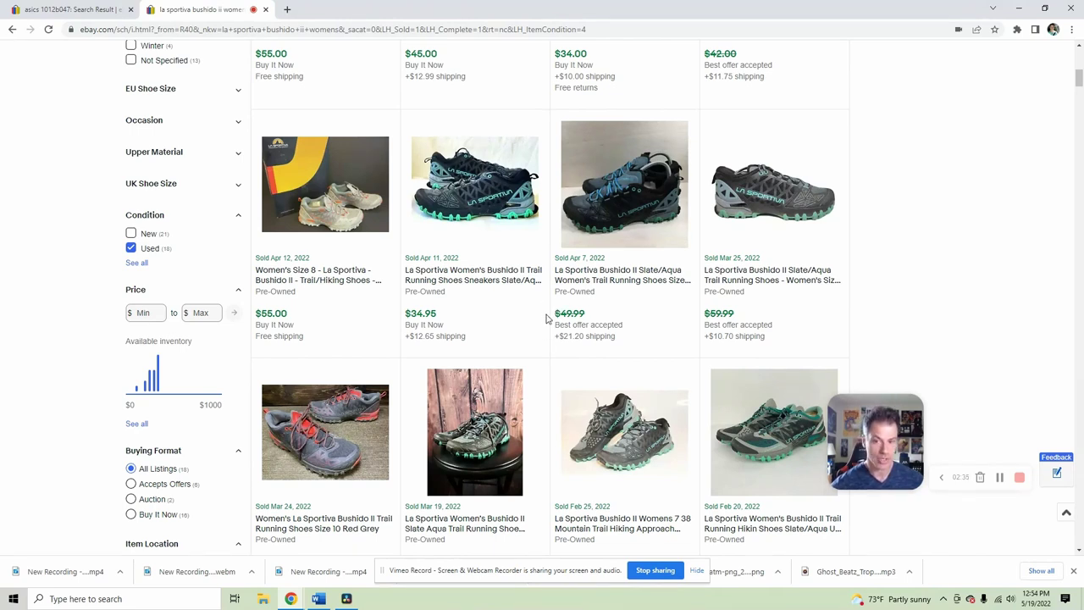
{"action": "scroll", "coordinate": [547, 319], "scroll_direction": "up", "scroll_amount": 4}
{"action": "scroll", "coordinate": [547, 320], "scroll_direction": "up", "scroll_amount": 3}
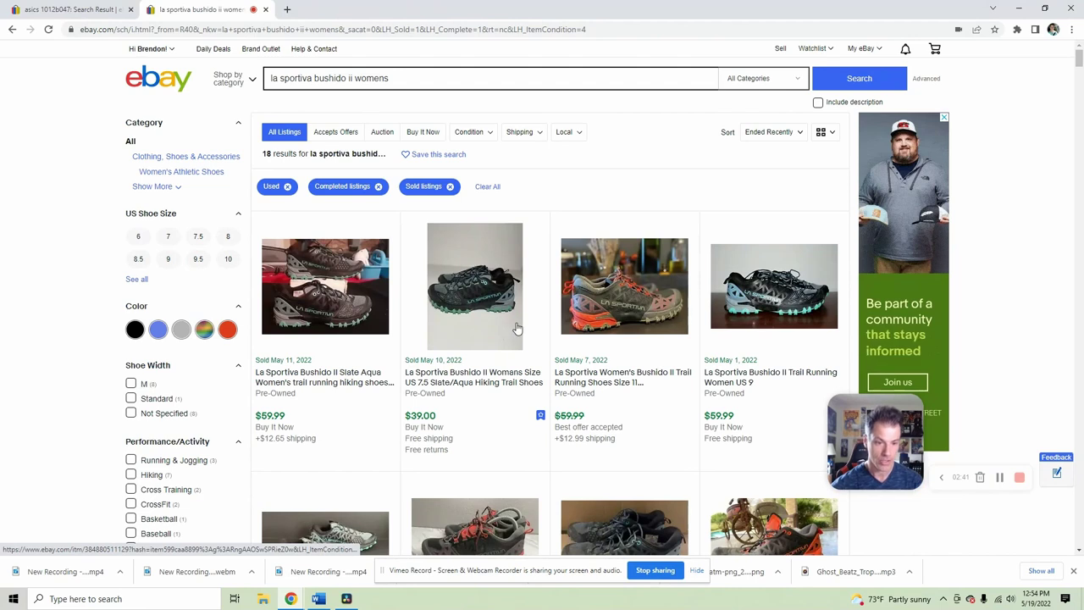
{"action": "scroll", "coordinate": [555, 335], "scroll_direction": "down", "scroll_amount": 1}
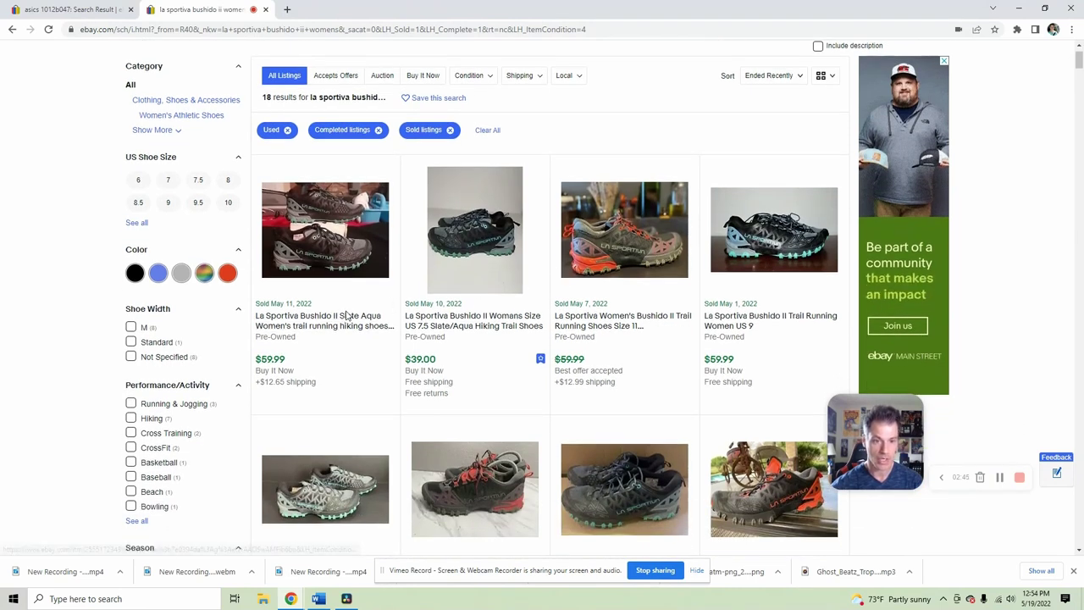
{"action": "scroll", "coordinate": [428, 318], "scroll_direction": "down", "scroll_amount": 5}
{"action": "scroll", "coordinate": [426, 320], "scroll_direction": "down", "scroll_amount": 15}
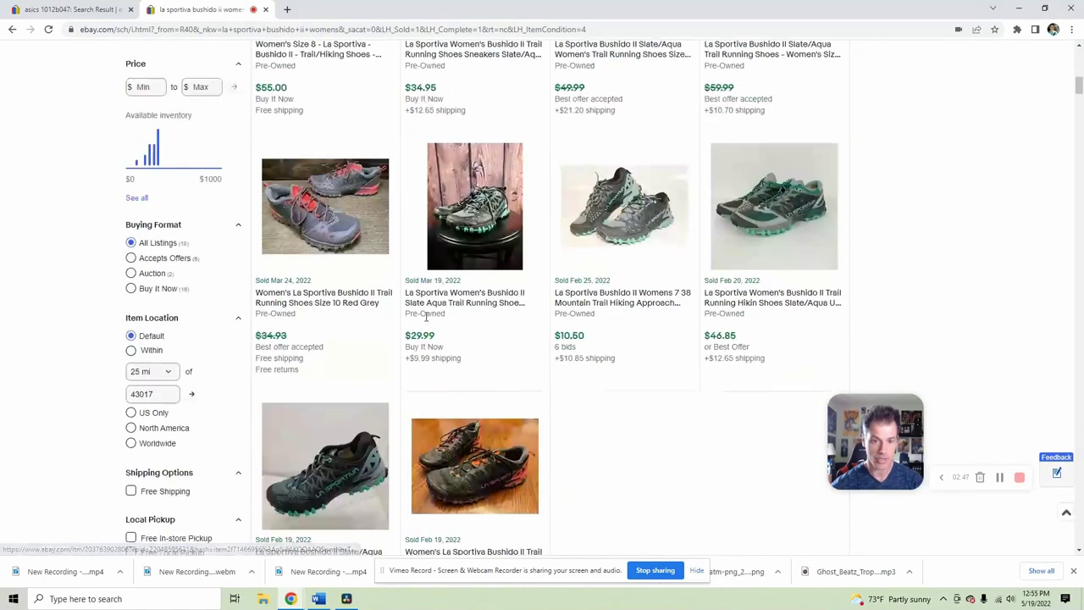
{"action": "scroll", "coordinate": [449, 322], "scroll_direction": "down", "scroll_amount": 15}
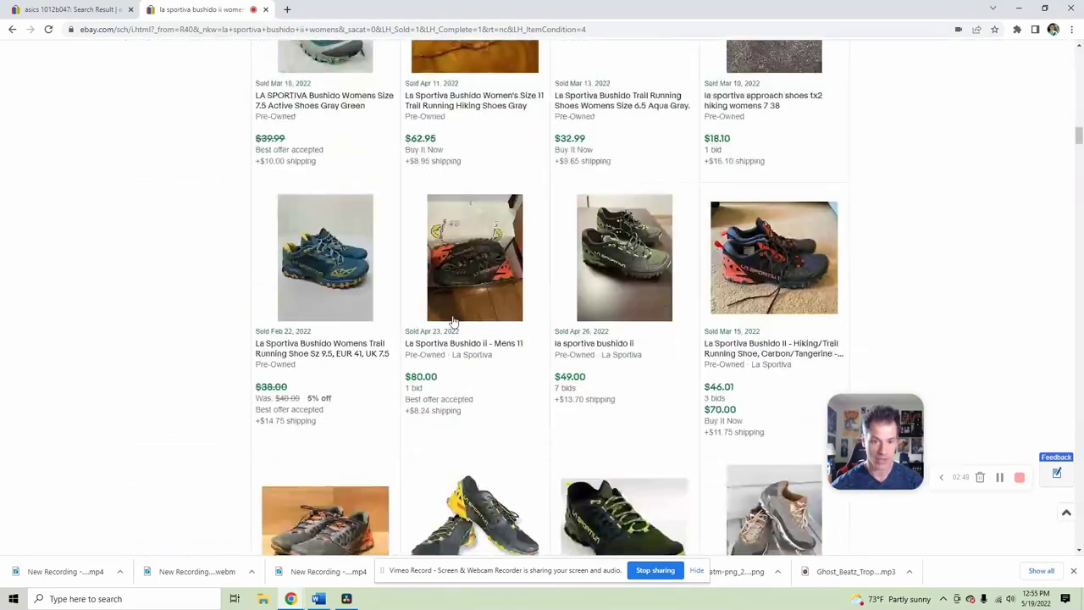
{"action": "scroll", "coordinate": [495, 334], "scroll_direction": "down", "scroll_amount": 1}
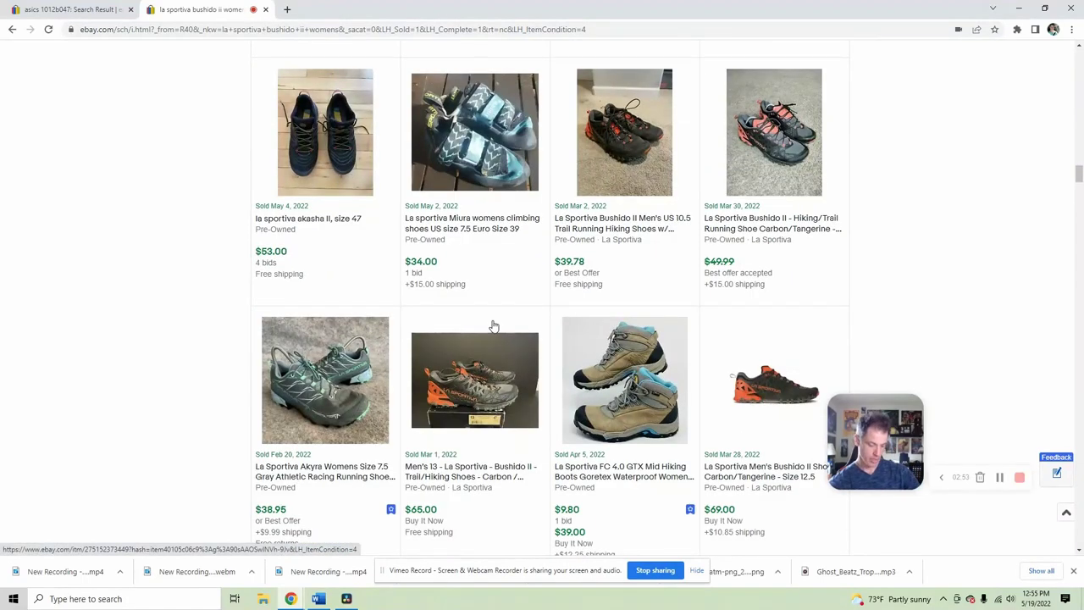
{"action": "scroll", "coordinate": [501, 306], "scroll_direction": "down", "scroll_amount": 10}
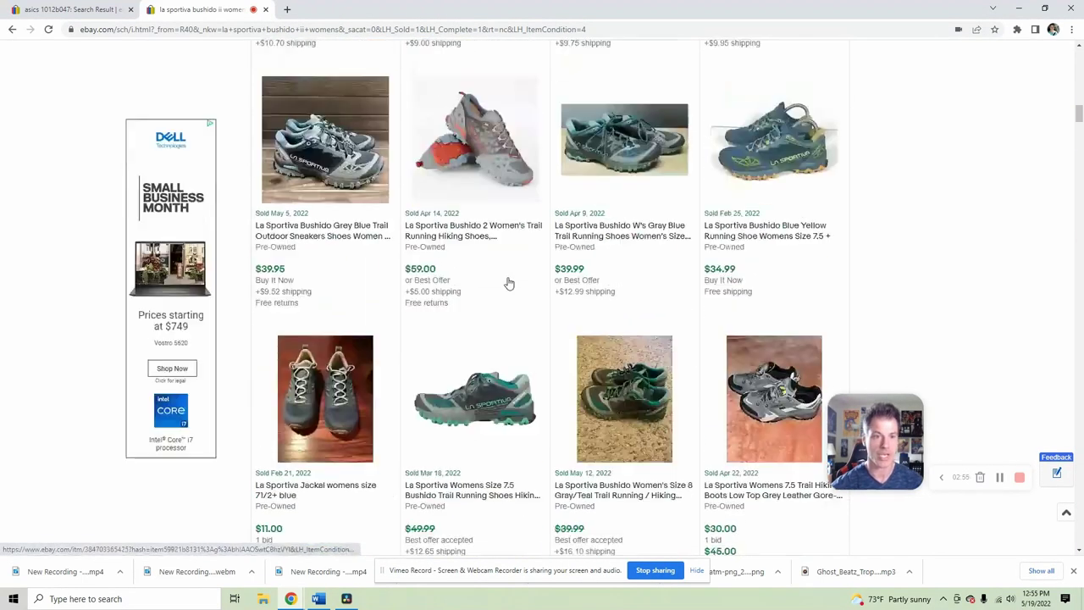
{"action": "scroll", "coordinate": [504, 279], "scroll_direction": "up", "scroll_amount": 15}
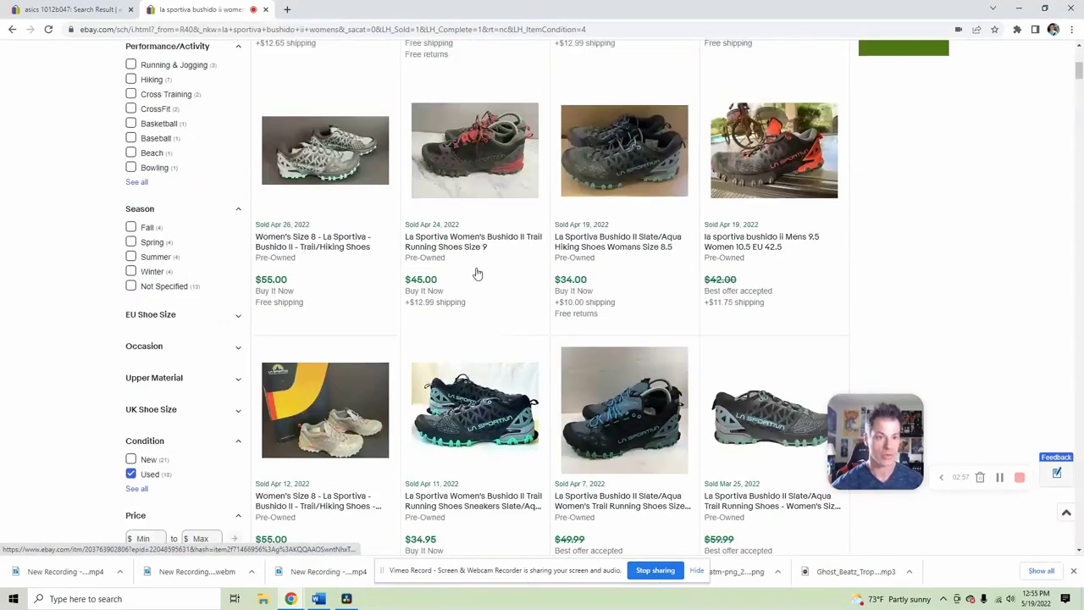
{"action": "scroll", "coordinate": [476, 271], "scroll_direction": "up", "scroll_amount": 5}
- Start a listing from a sold pair, drop 'Slate Aqua' and capitalise Trail Running Hiking Shoes
{"action": "left_click", "coordinate": [315, 325]}
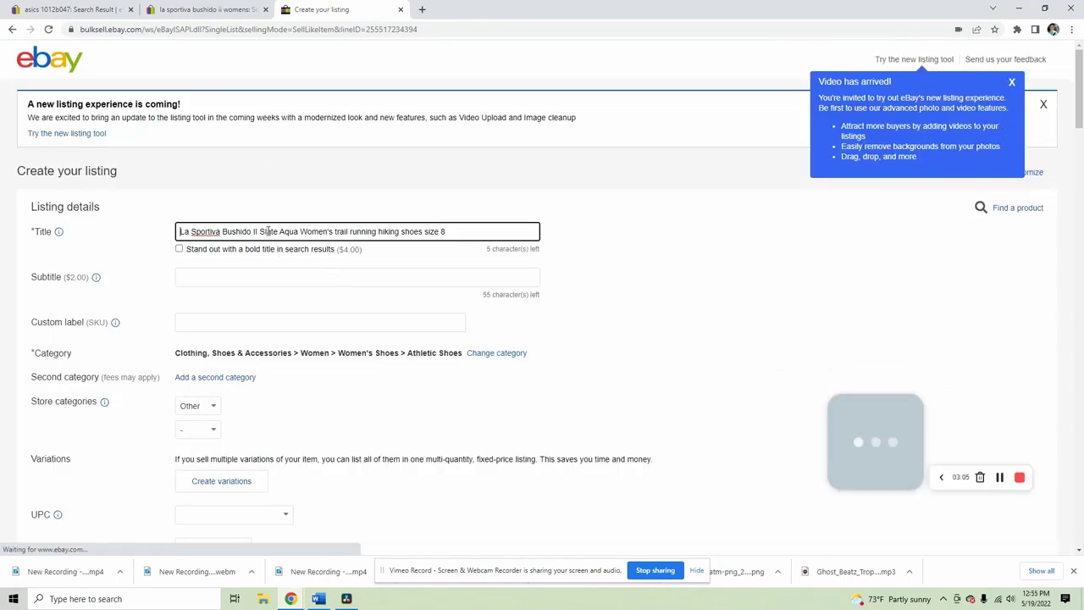
{"action": "left_click_drag", "start_coordinate": [259, 231], "coordinate": [301, 230]}
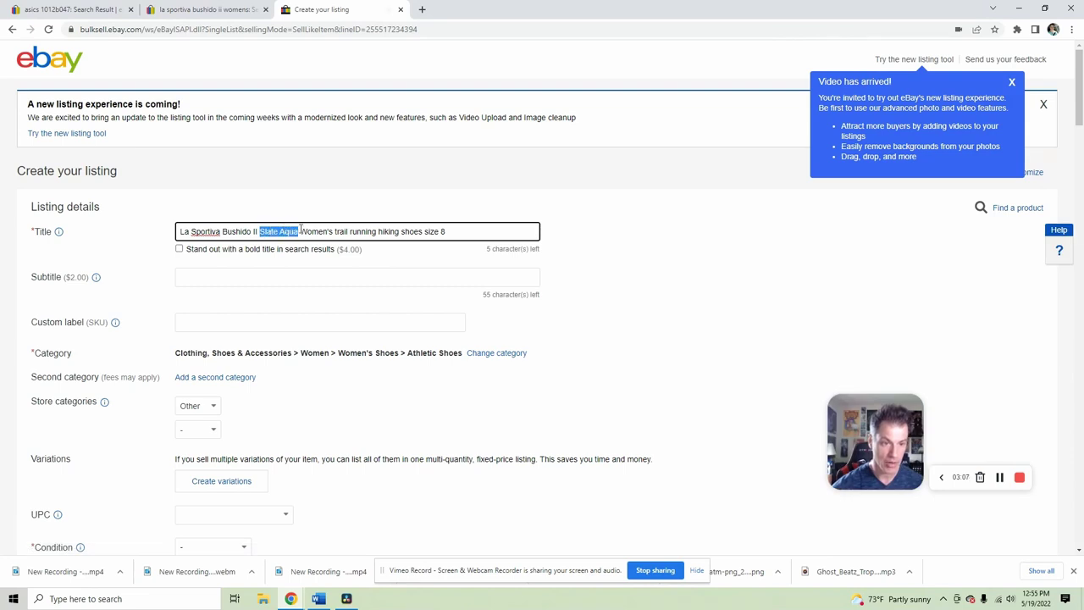
{"action": "key", "text": "BackSpace"}
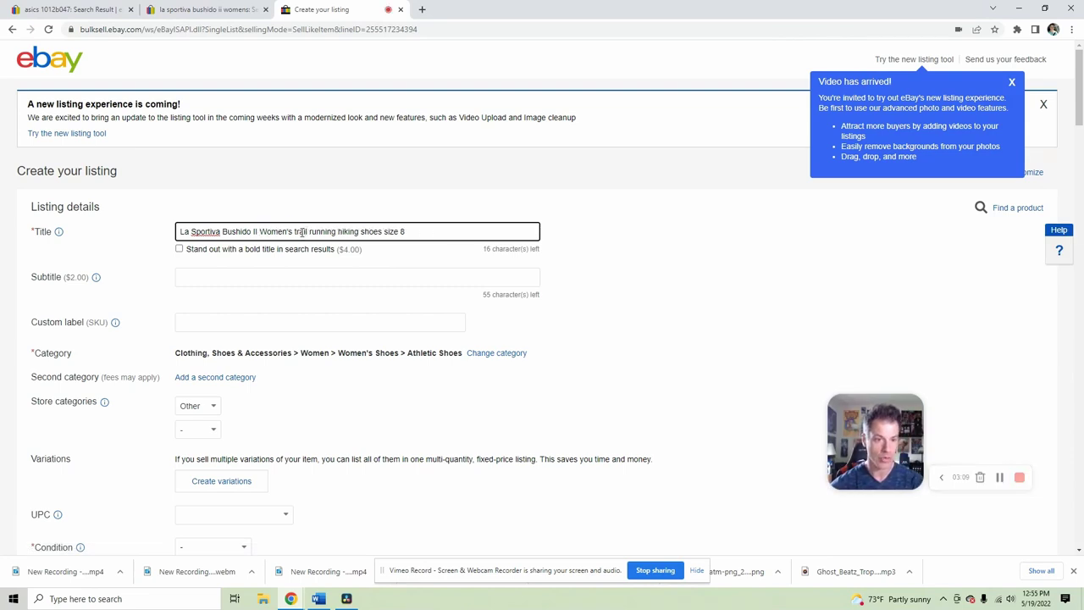
{"action": "key", "text": "Delete"}
{"action": "type", "text": "T"}
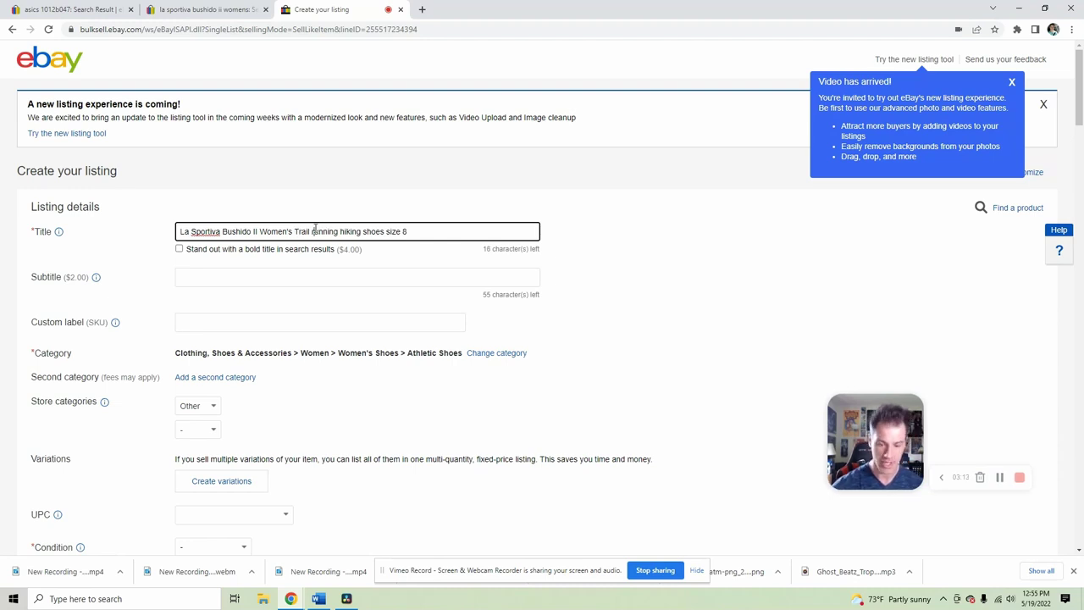
{"action": "key", "text": "Delete"}
{"action": "type", "text": "R"}
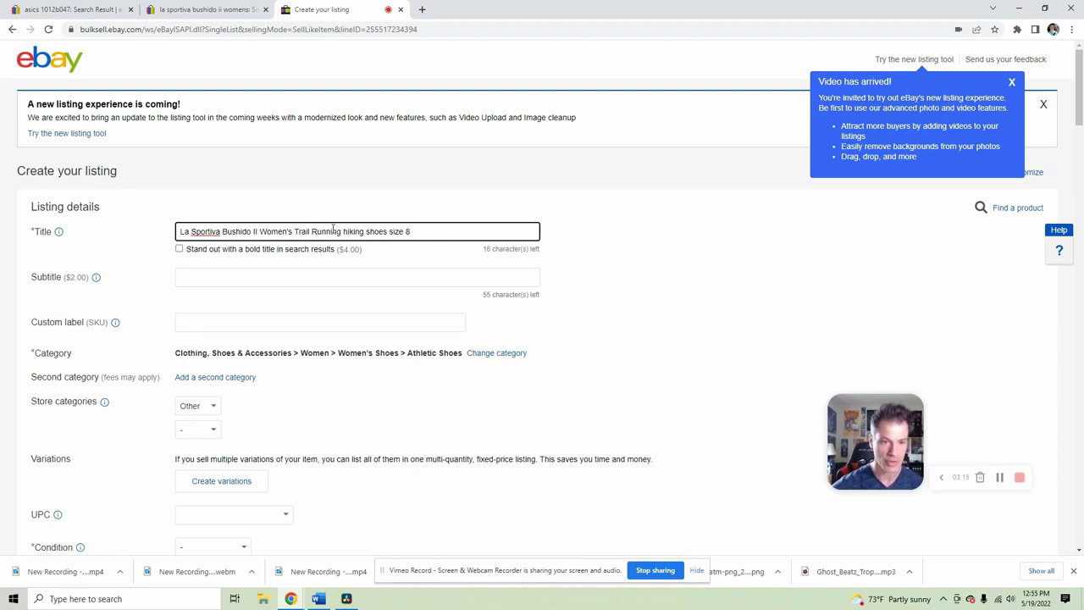
{"action": "key", "text": "Delete"}
{"action": "key", "text": "F12"}
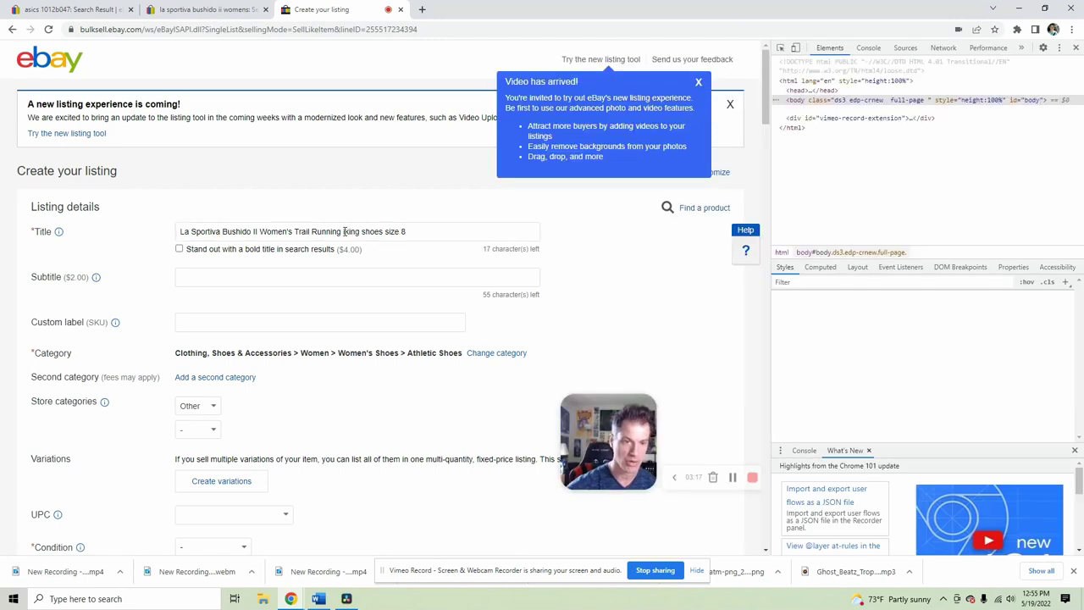
{"action": "key", "text": "F12"}
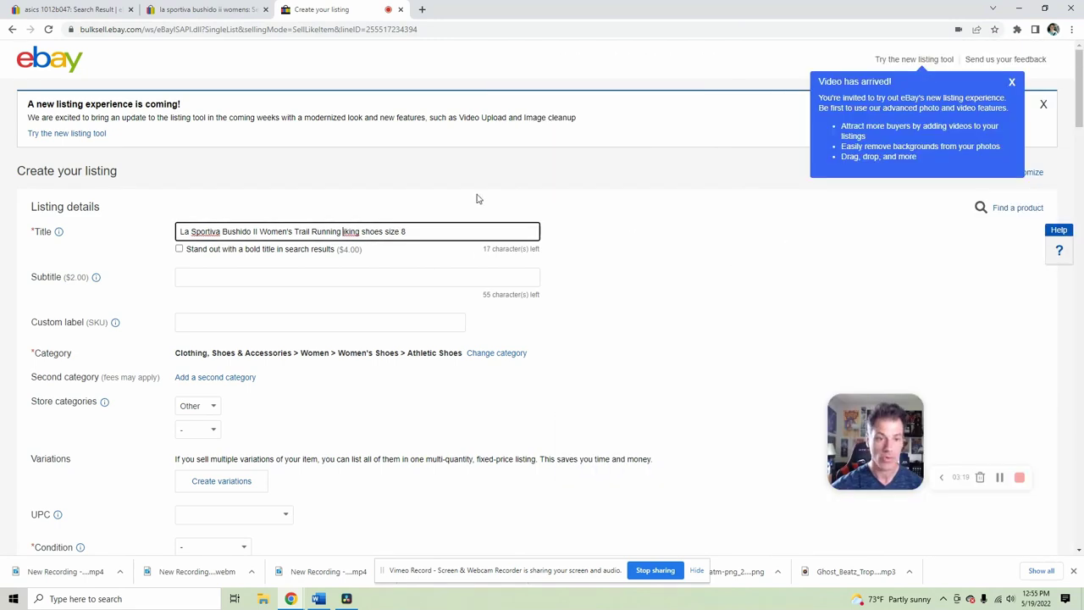
{"action": "type", "text": "H"}
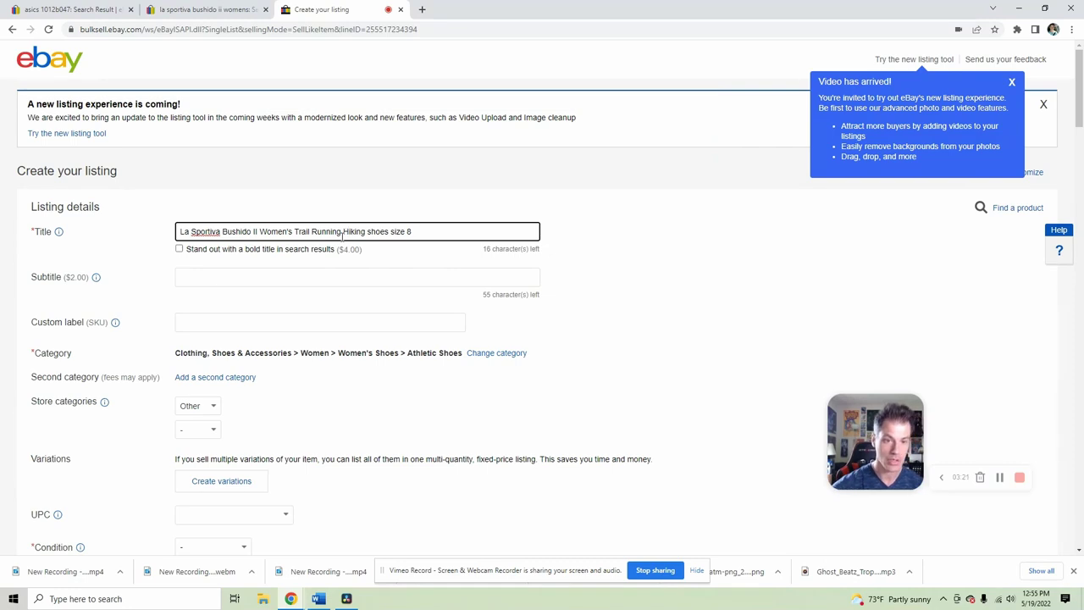
{"action": "key", "text": "Delete"}
{"action": "type", "text": "S"}
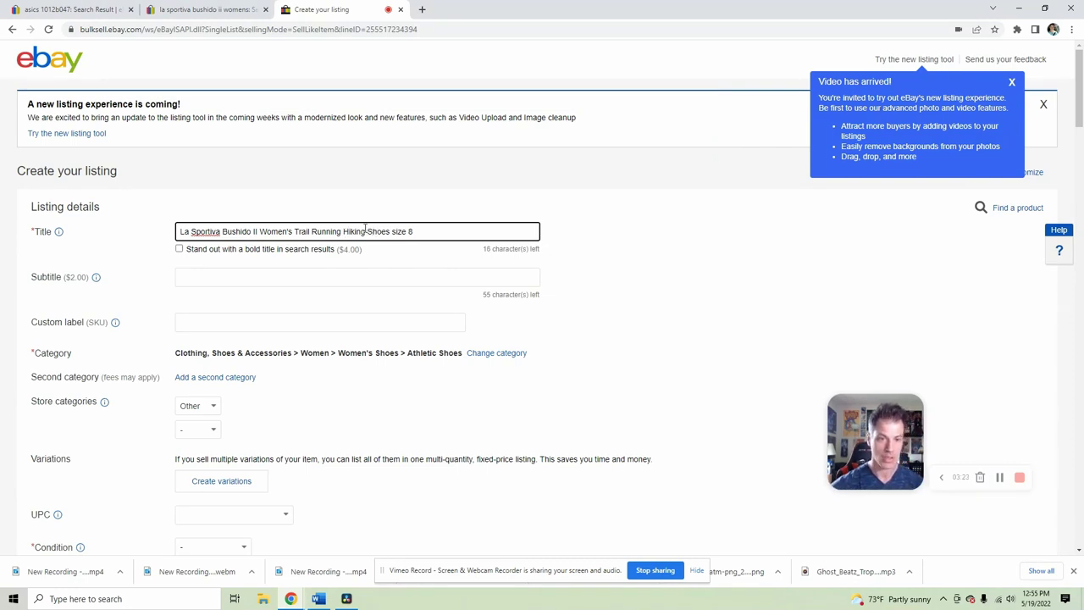
- End the title with 'Red Orange Size 7.5' and copy the full title
{"action": "left_click_drag", "start_coordinate": [393, 231], "coordinate": [490, 222]}
{"action": "type", "text": "Red Orange S"}
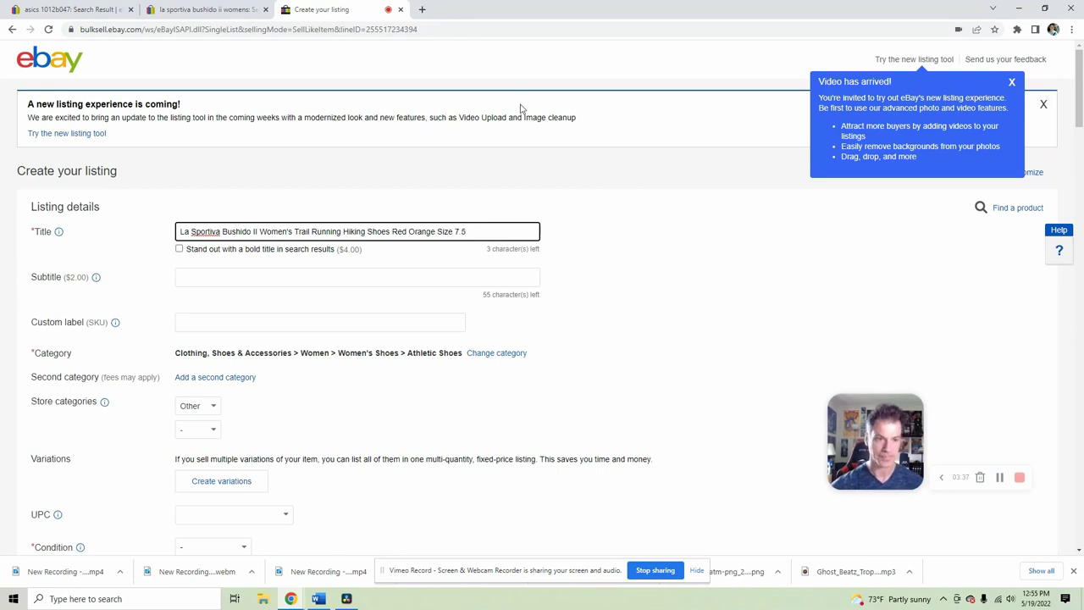
{"action": "left_click_drag", "start_coordinate": [496, 227], "coordinate": [147, 233]}
{"action": "right_click", "coordinate": [254, 233]}
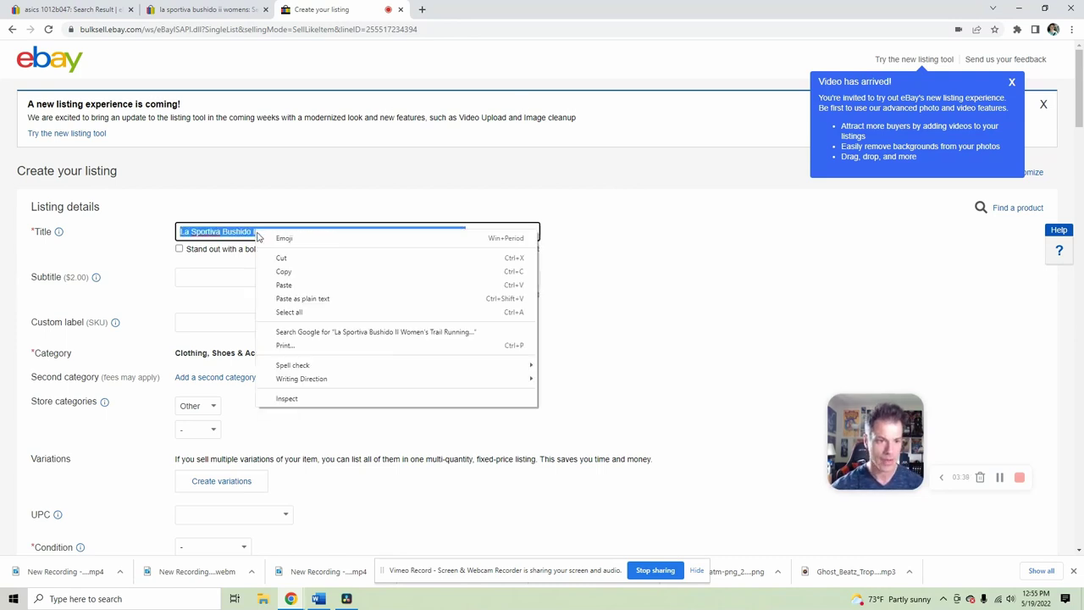
{"action": "left_click", "coordinate": [276, 272]}
- Set the listing condition to Pre-owned
{"action": "scroll", "coordinate": [393, 347], "scroll_direction": "down", "scroll_amount": 1}
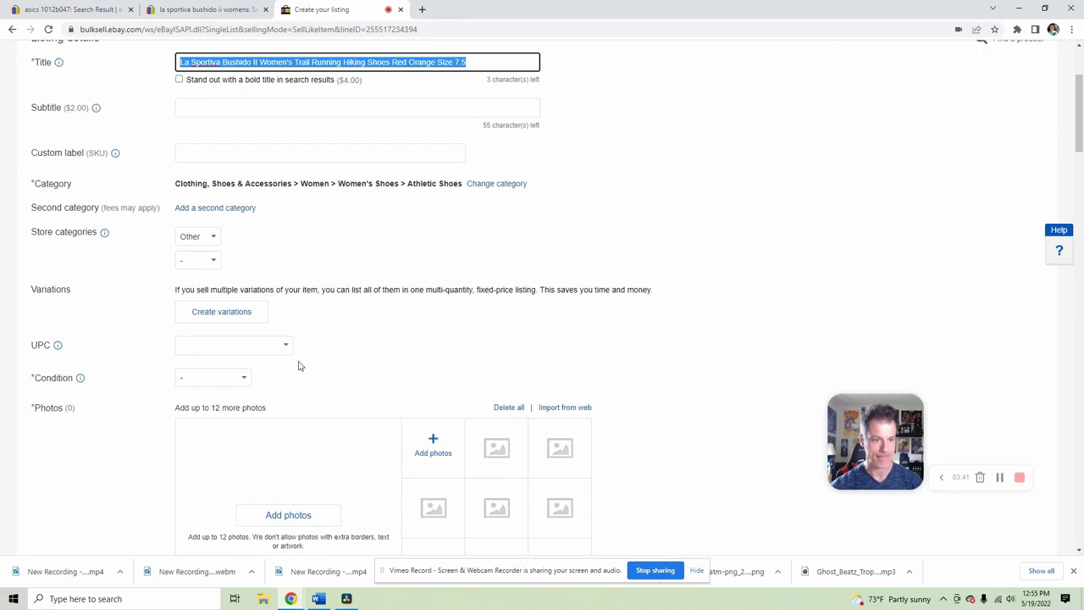
{"action": "left_click", "coordinate": [248, 381]}
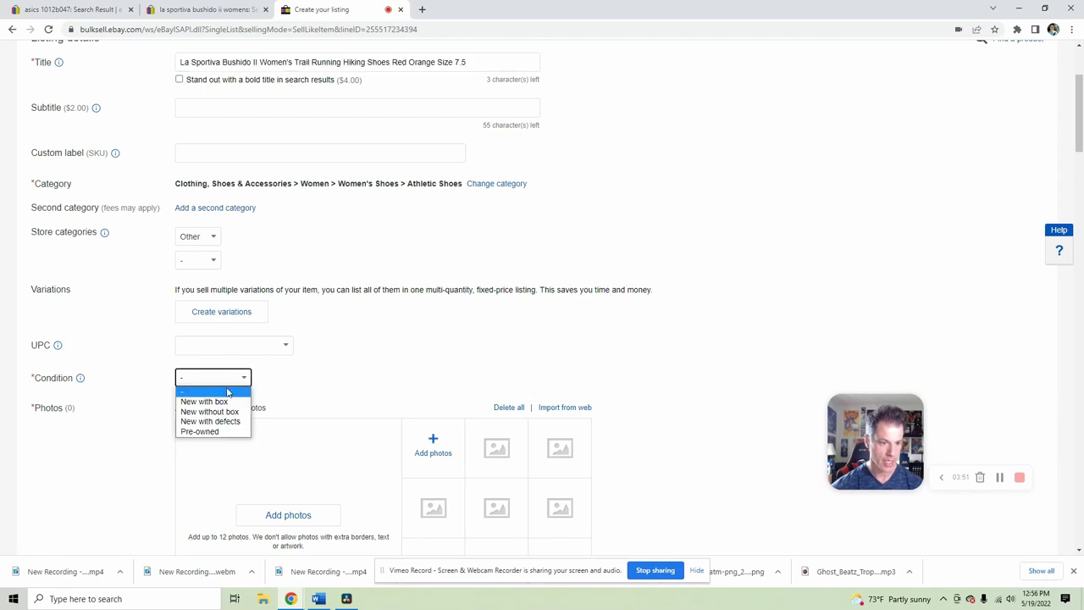
{"action": "left_click", "coordinate": [210, 431]}
- Describe the condition as 'Small tear on inside left upper - see image'
{"action": "left_click", "coordinate": [232, 430]}
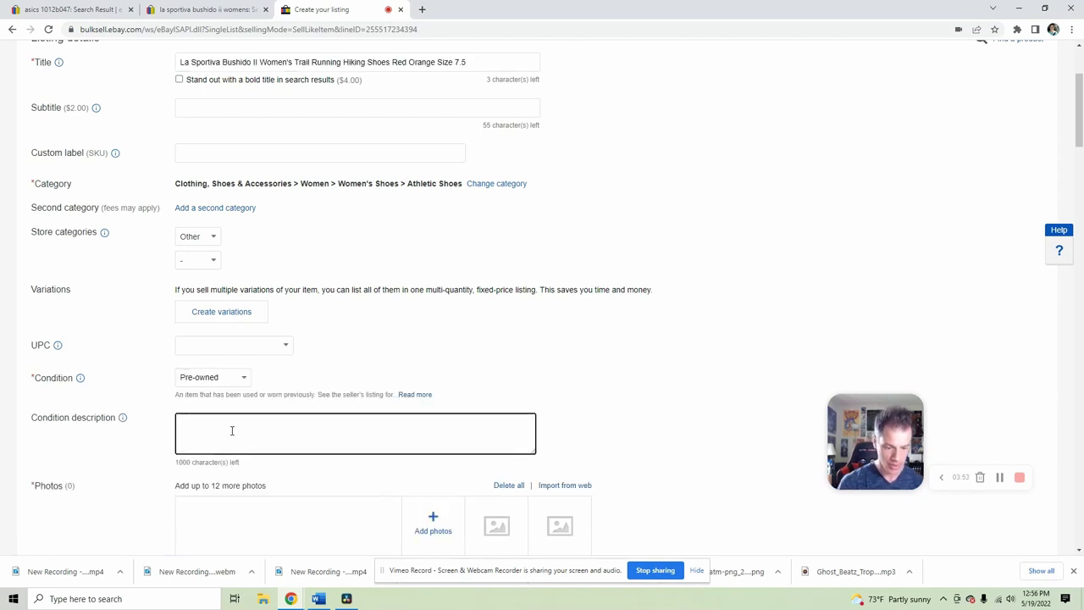
{"action": "type", "text": "Small"}
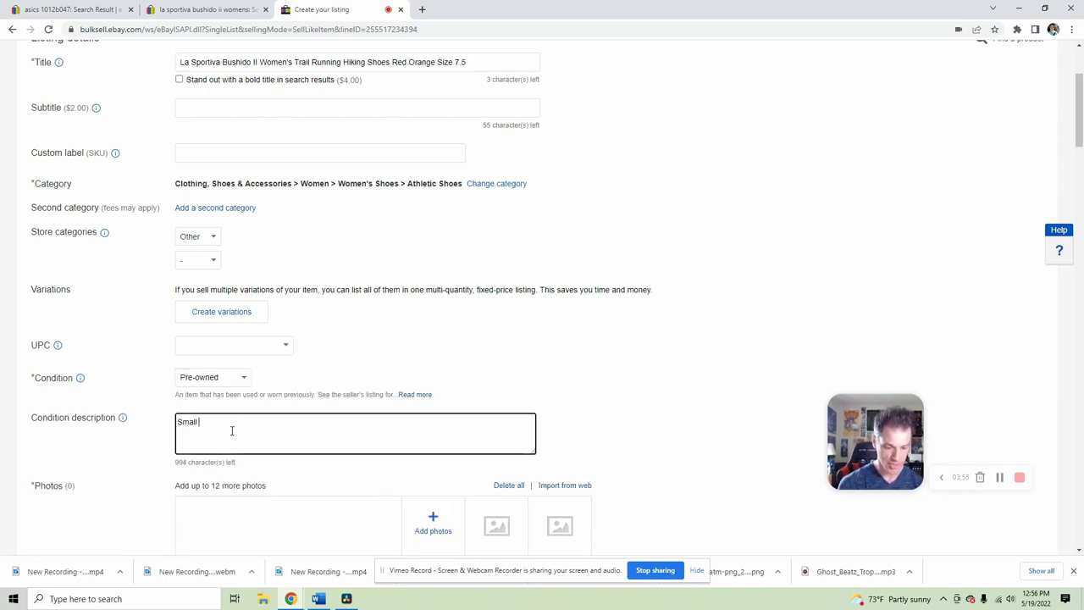
{"action": "type", "text": " tear"}
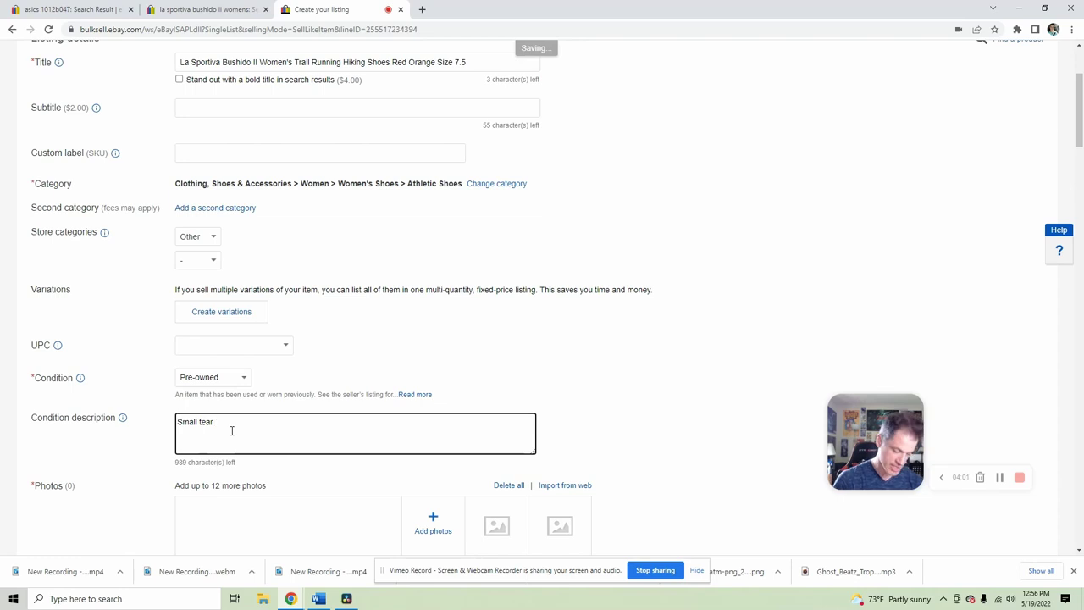
{"action": "type", "text": "on "}
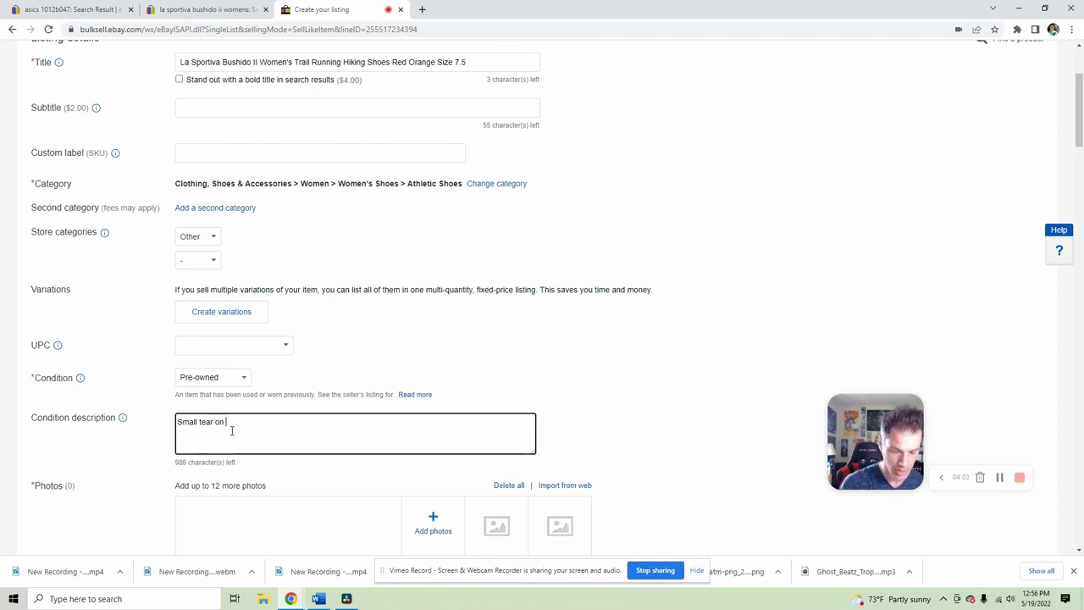
{"action": "type", "text": "inside left"}
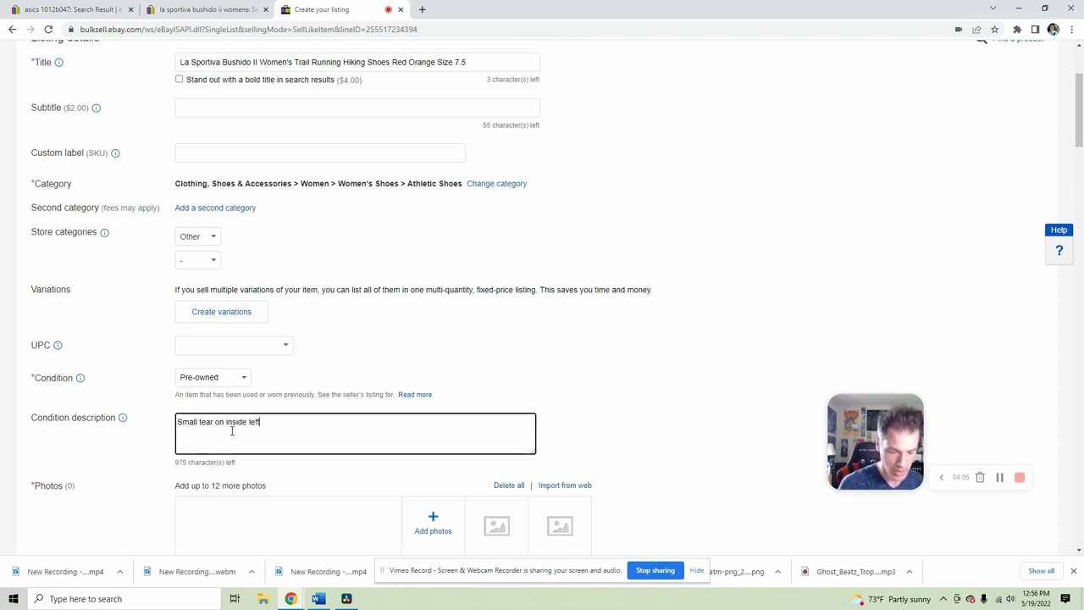
{"action": "type", "text": " upper - see image"}
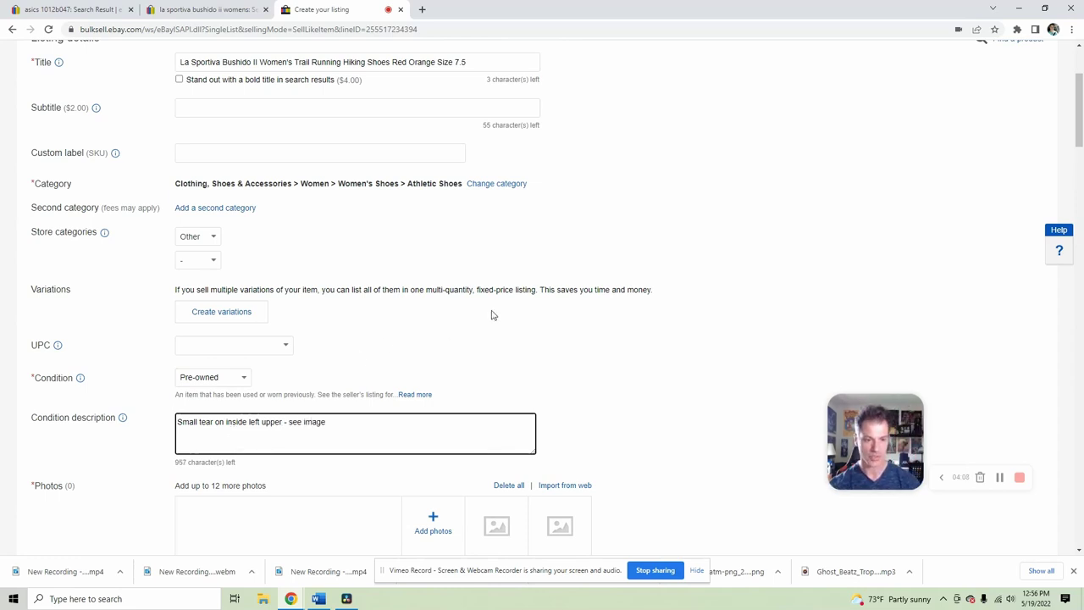
{"action": "scroll", "coordinate": [493, 315], "scroll_direction": "down", "scroll_amount": 3}
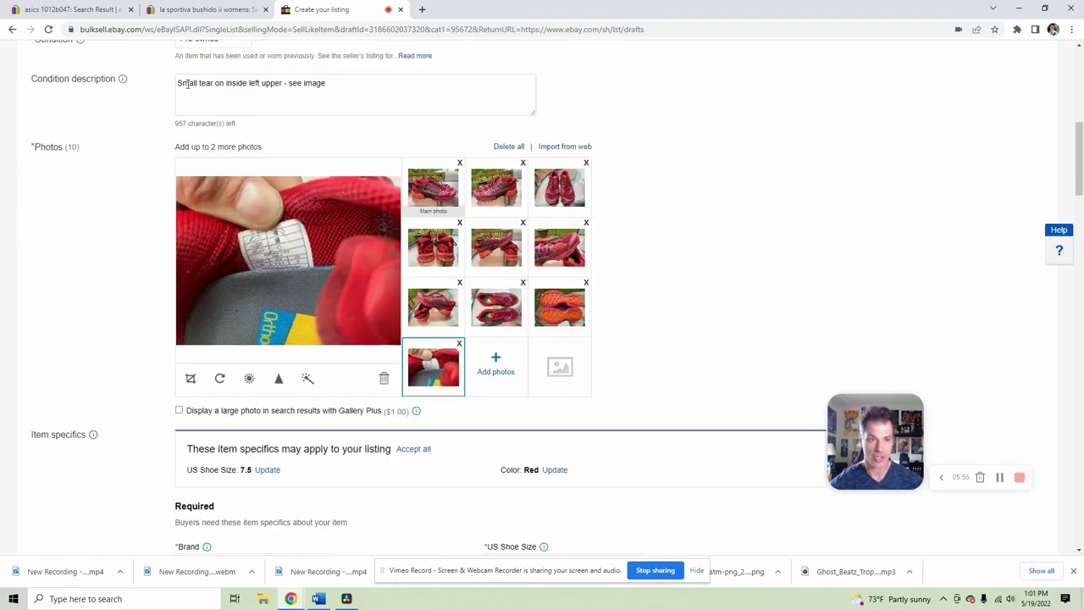
{"action": "left_click", "coordinate": [433, 186]}
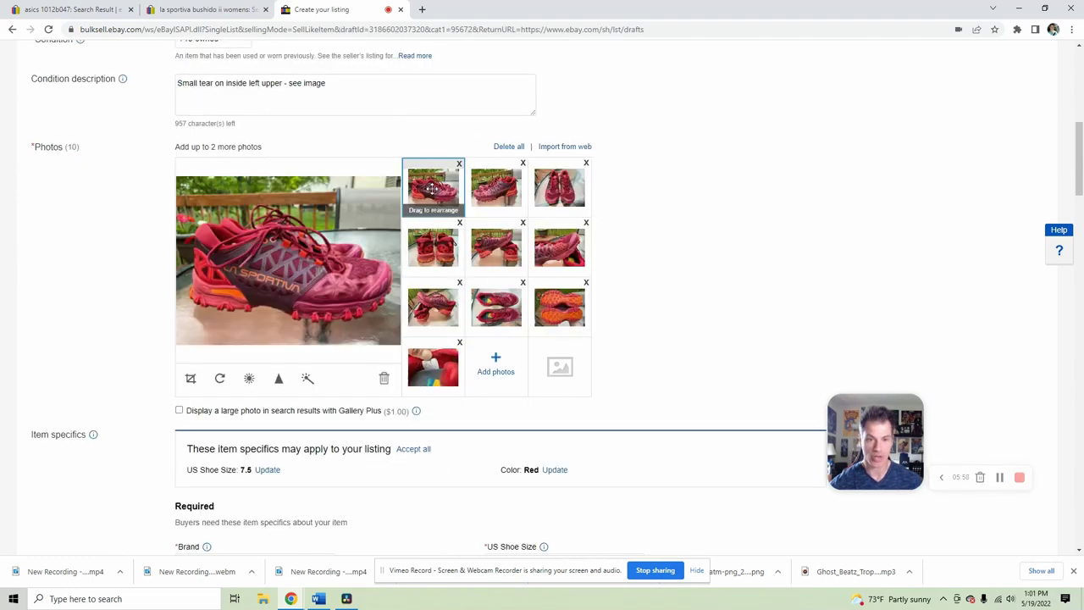
{"action": "left_click", "coordinate": [288, 260]}
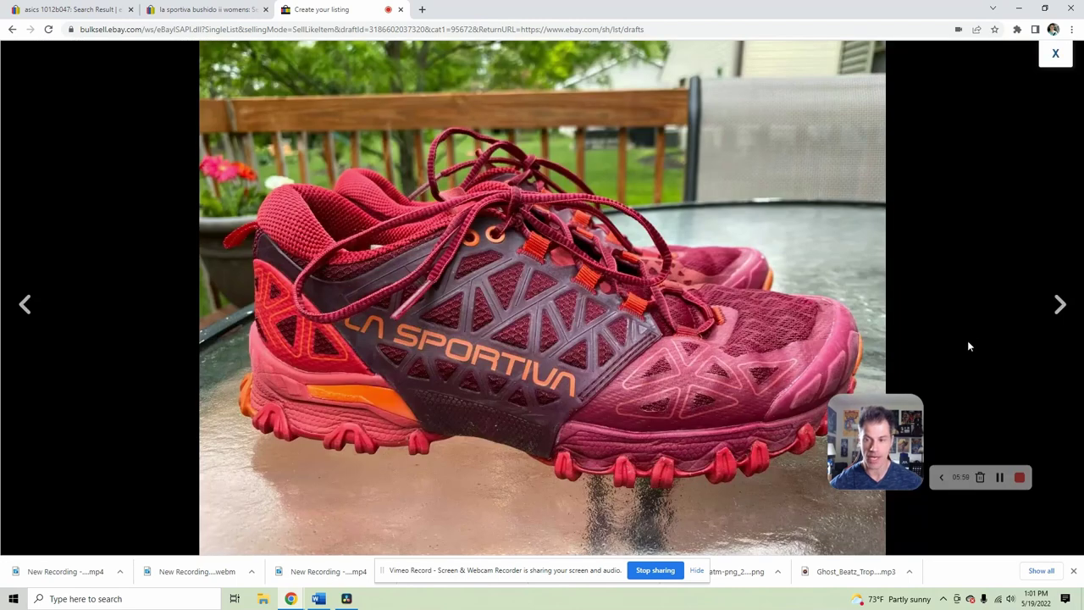
{"action": "left_click", "coordinate": [1061, 312]}
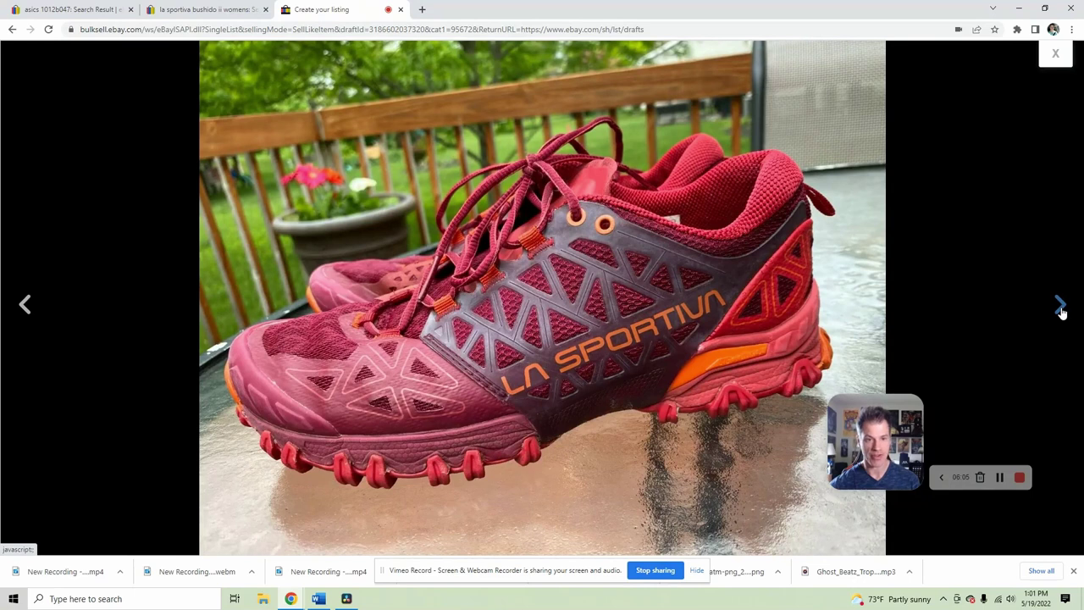
{"action": "left_click", "coordinate": [1062, 313]}
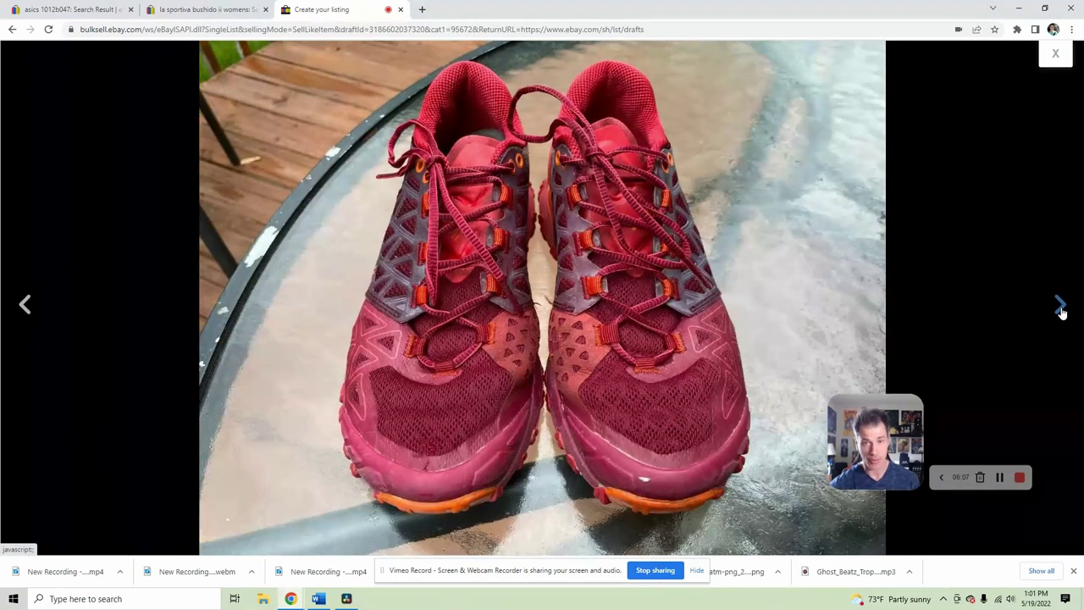
{"action": "left_click", "coordinate": [1061, 313]}
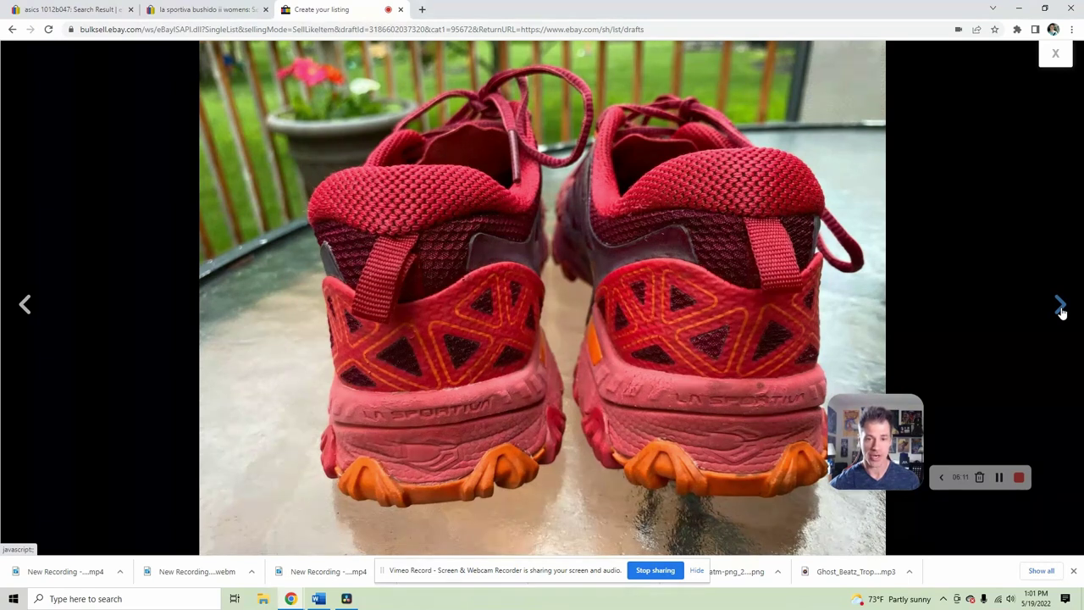
{"action": "left_click", "coordinate": [1061, 313]}
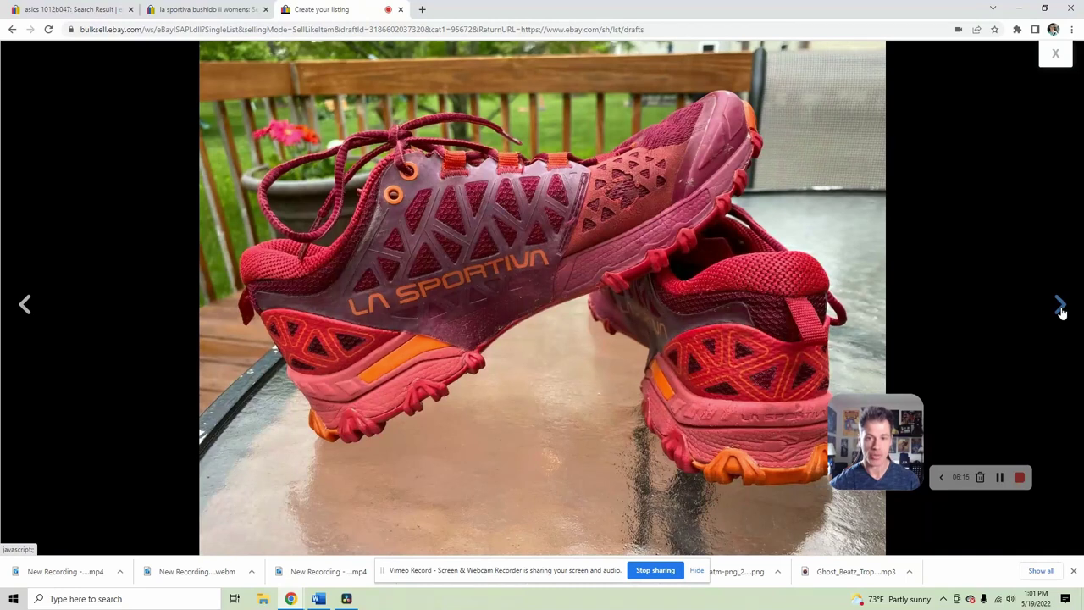
{"action": "left_click", "coordinate": [1062, 313]}
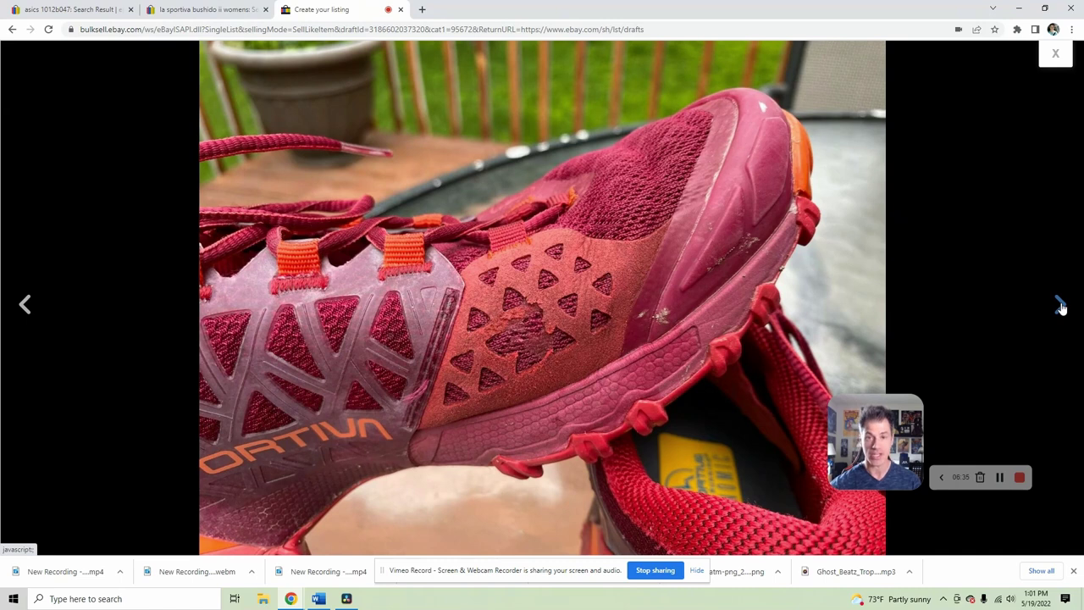
{"action": "left_click", "coordinate": [1060, 307]}
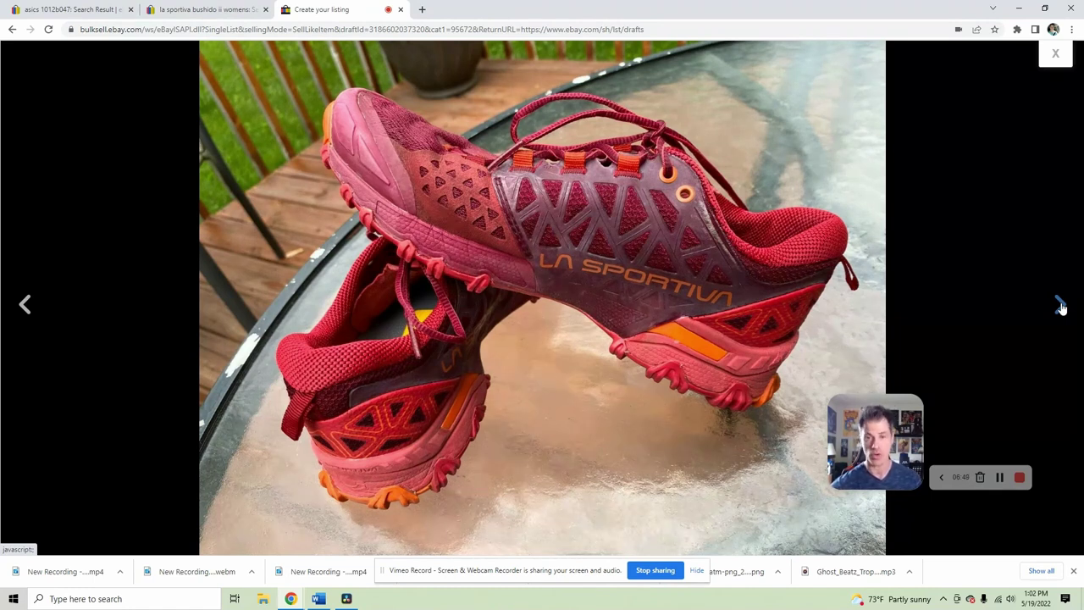
{"action": "left_click", "coordinate": [1060, 305]}
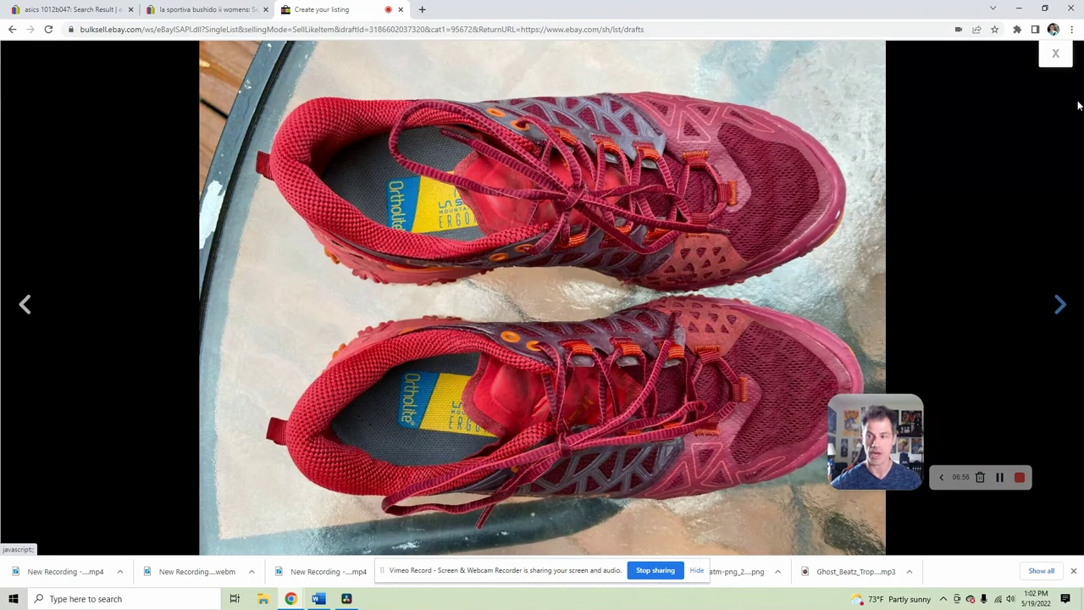
{"action": "left_click", "coordinate": [1059, 305]}
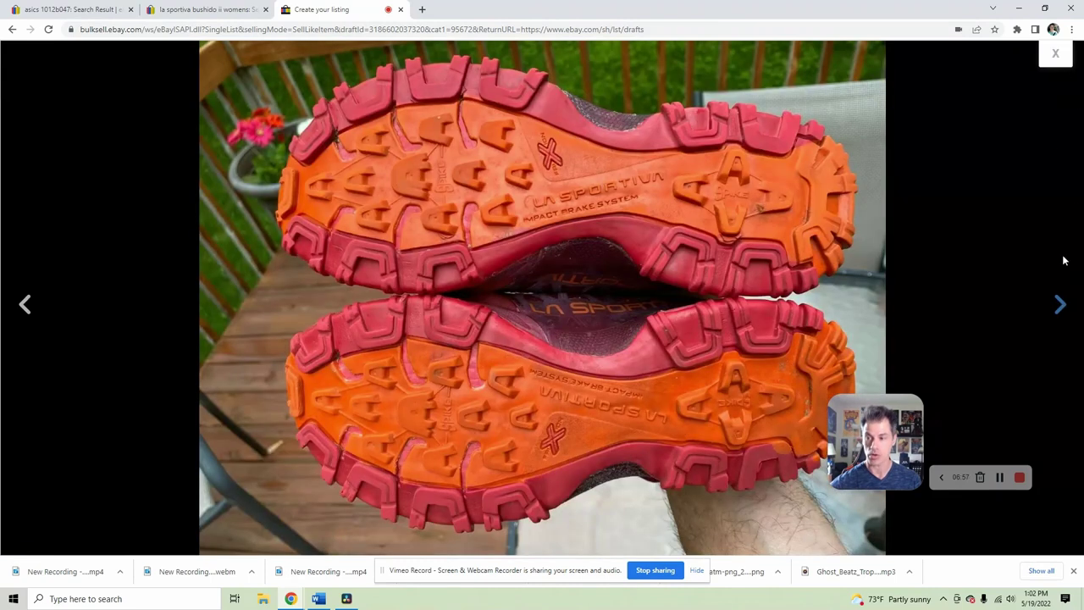
{"action": "left_click", "coordinate": [1062, 319]}
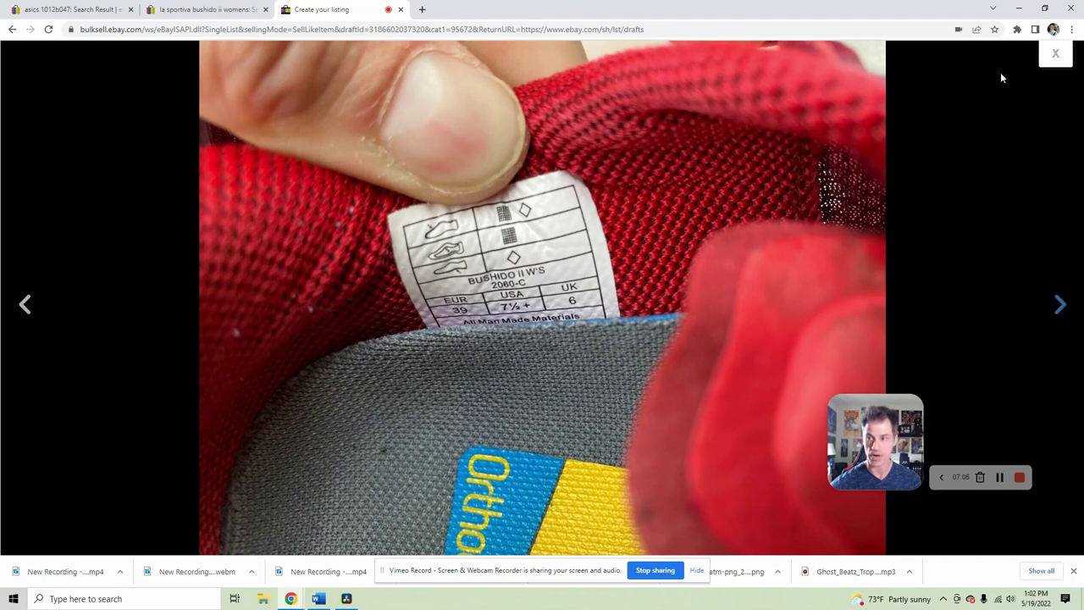
{"action": "left_click", "coordinate": [1056, 54]}
{"action": "scroll", "coordinate": [711, 330], "scroll_direction": "down", "scroll_amount": 3}
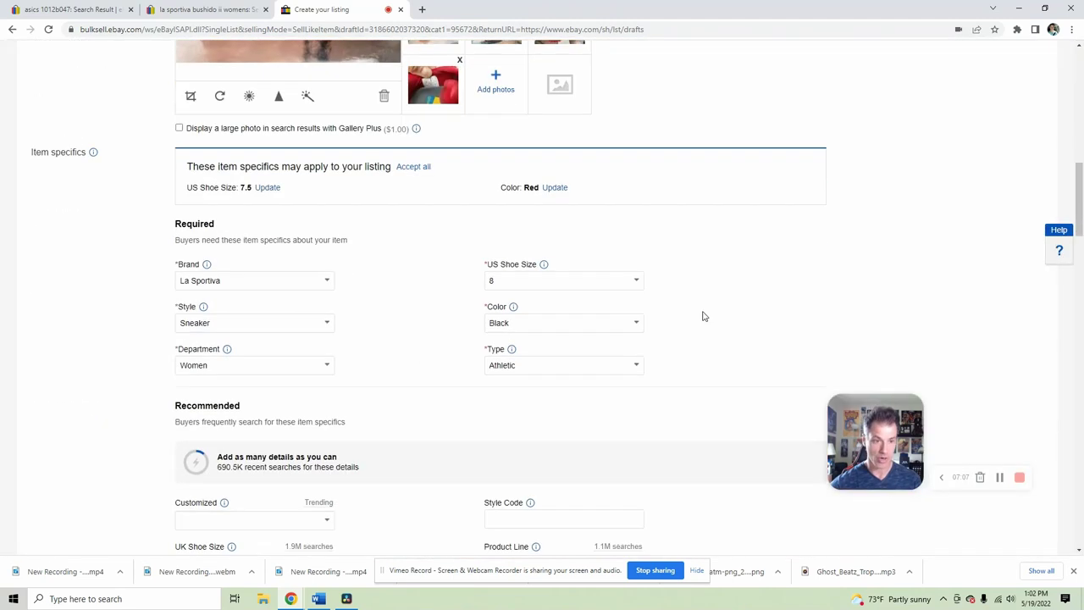
- Accept the suggested US Shoe Size 7.5 and colour Red
{"action": "left_click", "coordinate": [266, 188]}
{"action": "left_click", "coordinate": [241, 188]}
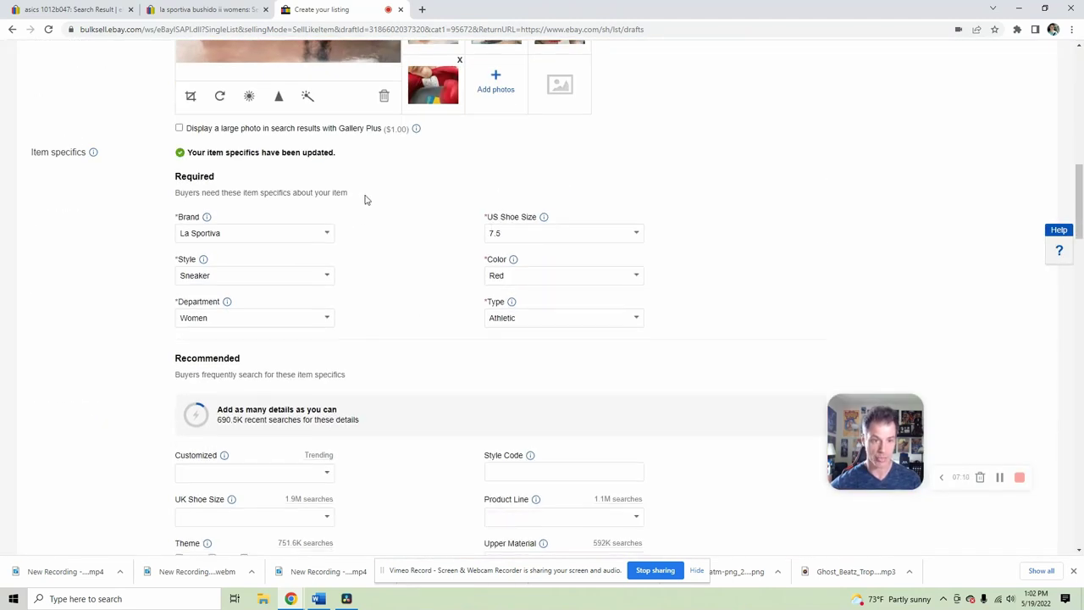
{"action": "scroll", "coordinate": [435, 313], "scroll_direction": "down", "scroll_amount": 4}
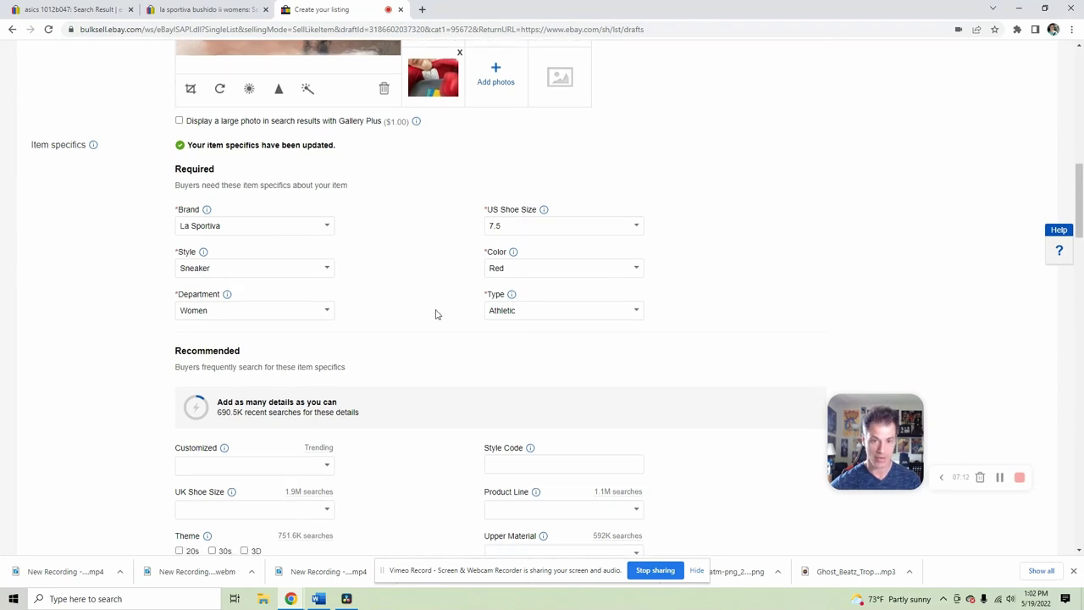
{"action": "scroll", "coordinate": [439, 313], "scroll_direction": "up", "scroll_amount": 7}
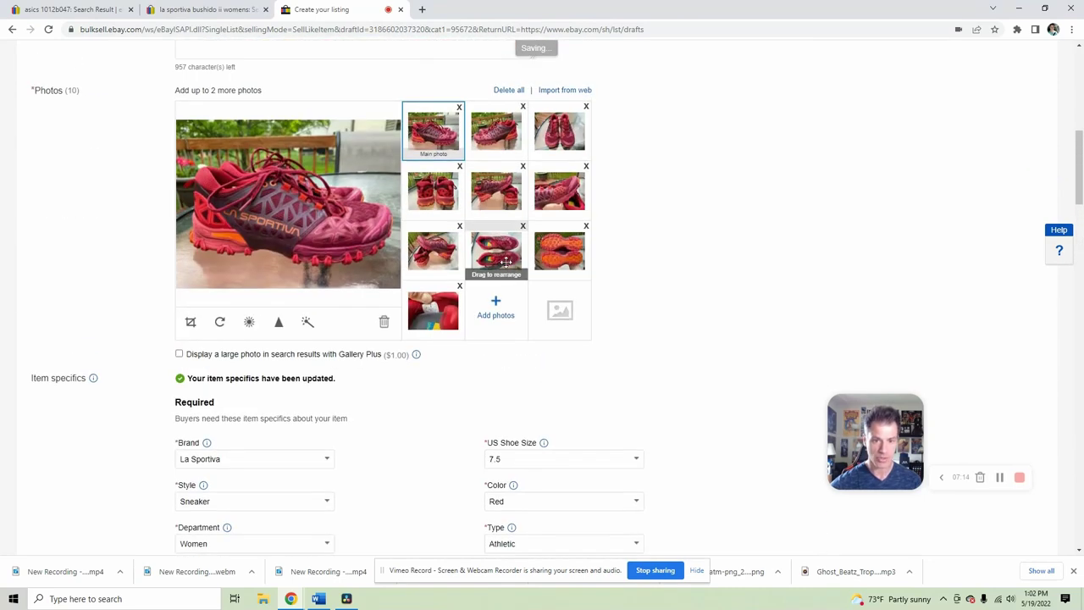
- Check the size label photo and set UK Shoe Size to 6
{"action": "left_click", "coordinate": [433, 309]}
{"action": "left_click", "coordinate": [298, 211]}
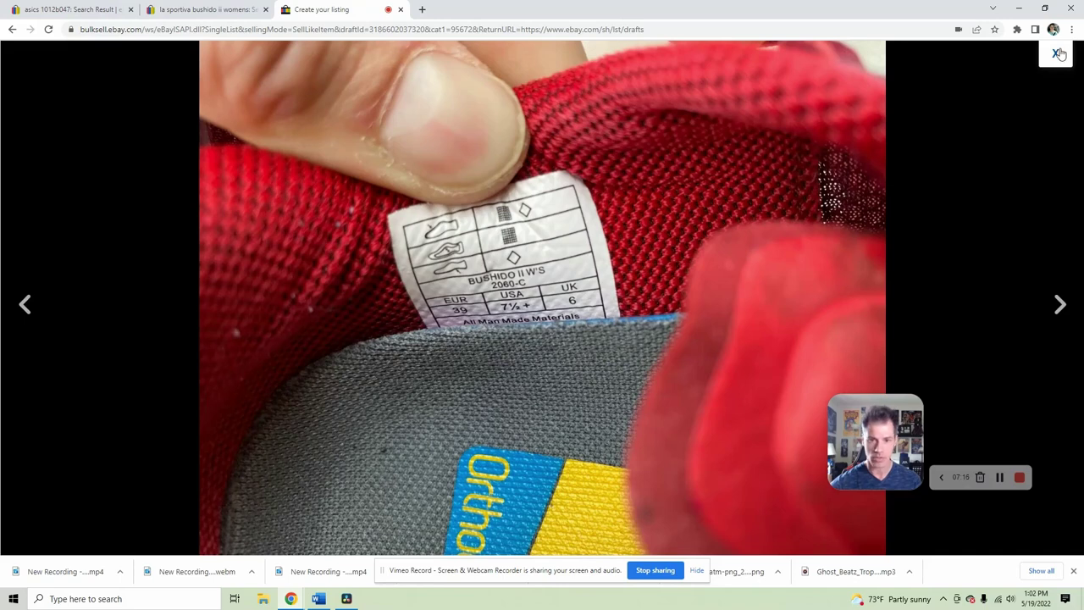
{"action": "left_click", "coordinate": [1058, 52]}
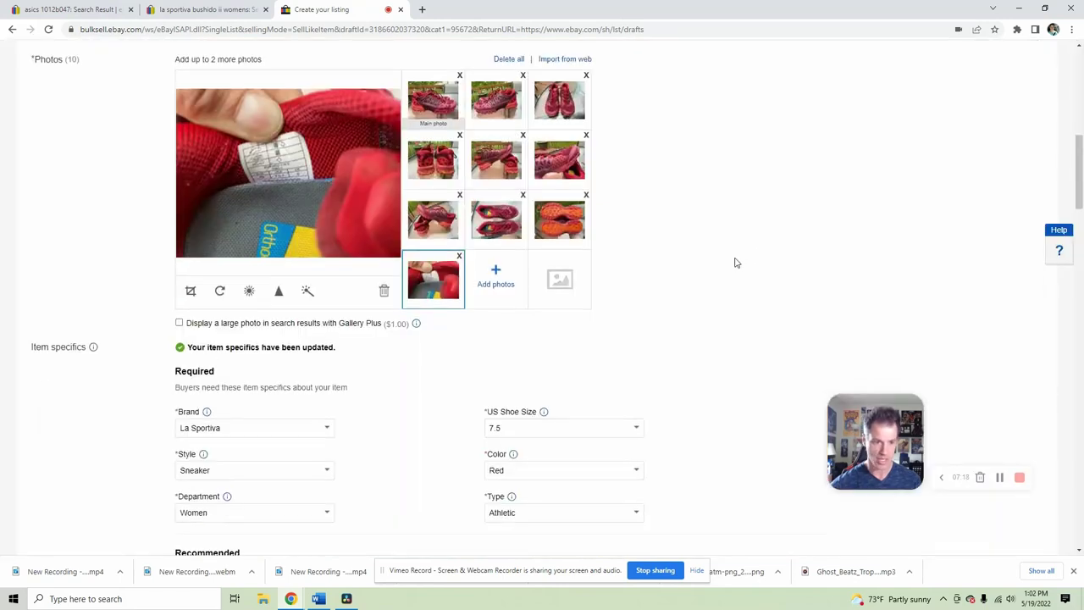
{"action": "scroll", "coordinate": [262, 314], "scroll_direction": "down", "scroll_amount": 5}
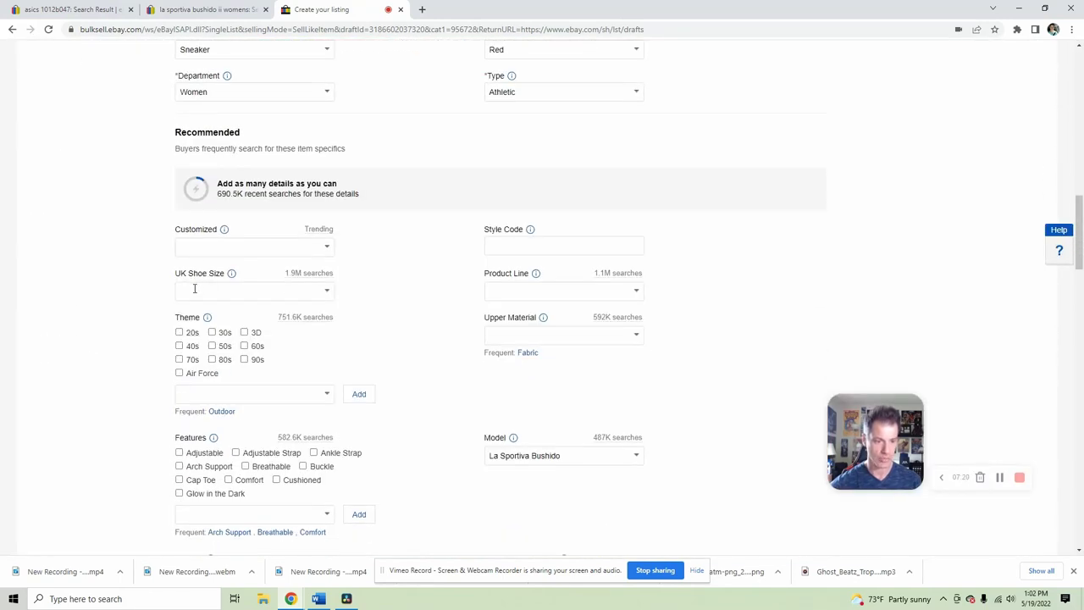
{"action": "left_click", "coordinate": [196, 289]}
{"action": "type", "text": "6"}
{"action": "left_click", "coordinate": [220, 309]}
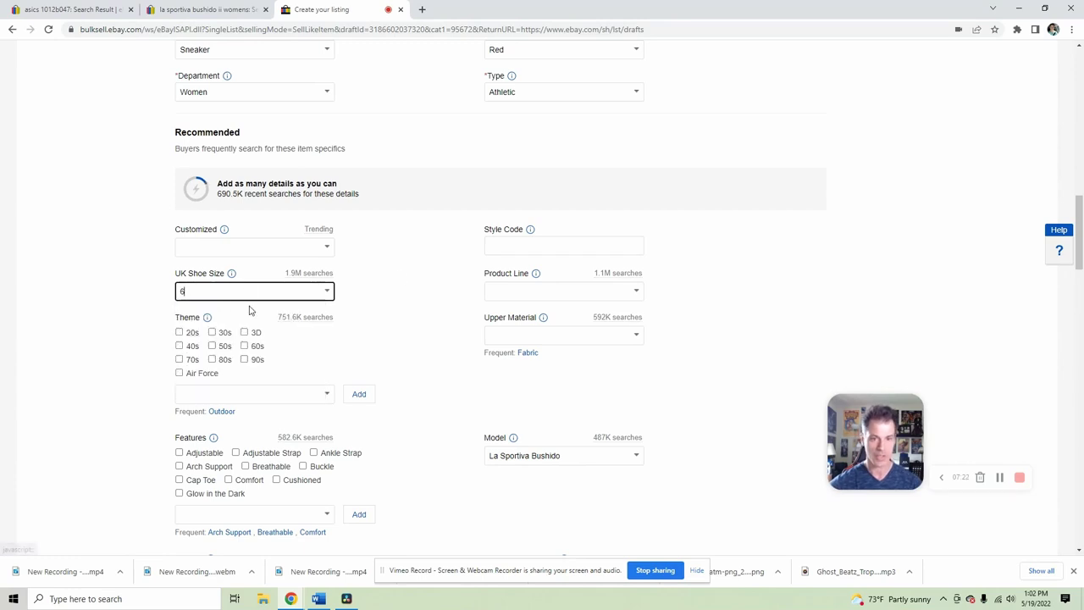
- Enter Style Code 2060-c and complete the Model as La Sportiva Bushido II
{"action": "left_click", "coordinate": [502, 245]}
{"action": "type", "text": "2060-"}
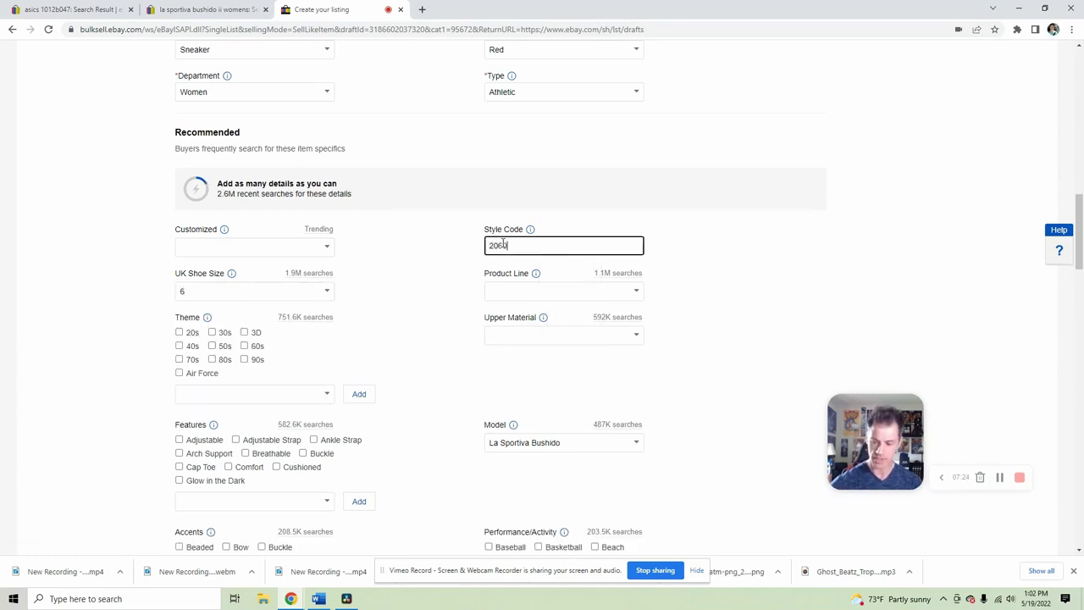
{"action": "type", "text": "c"}
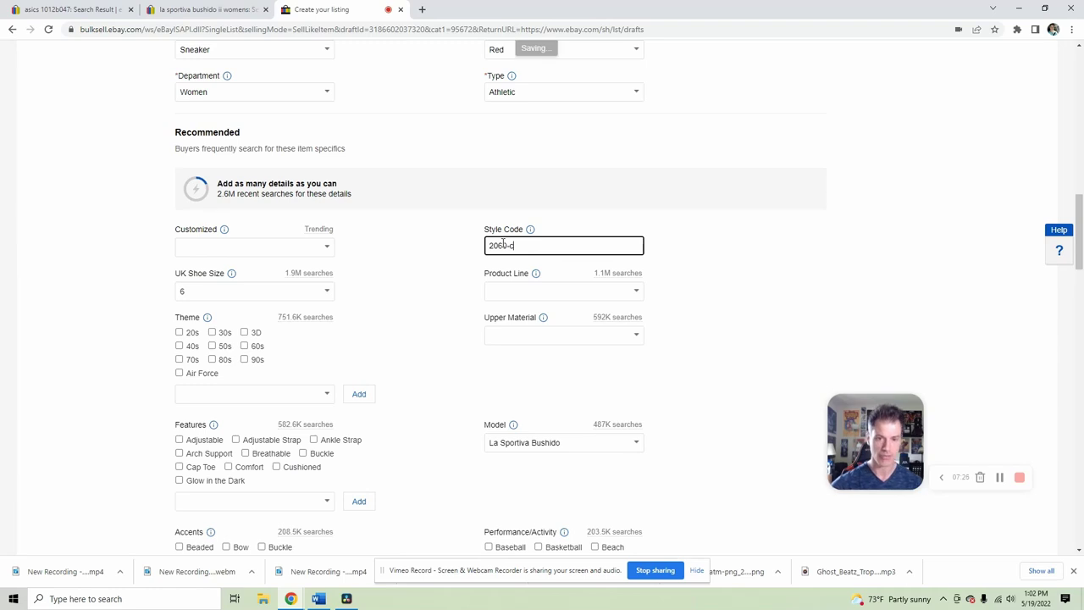
{"action": "left_click", "coordinate": [436, 258]}
{"action": "scroll", "coordinate": [428, 271], "scroll_direction": "up", "scroll_amount": 2}
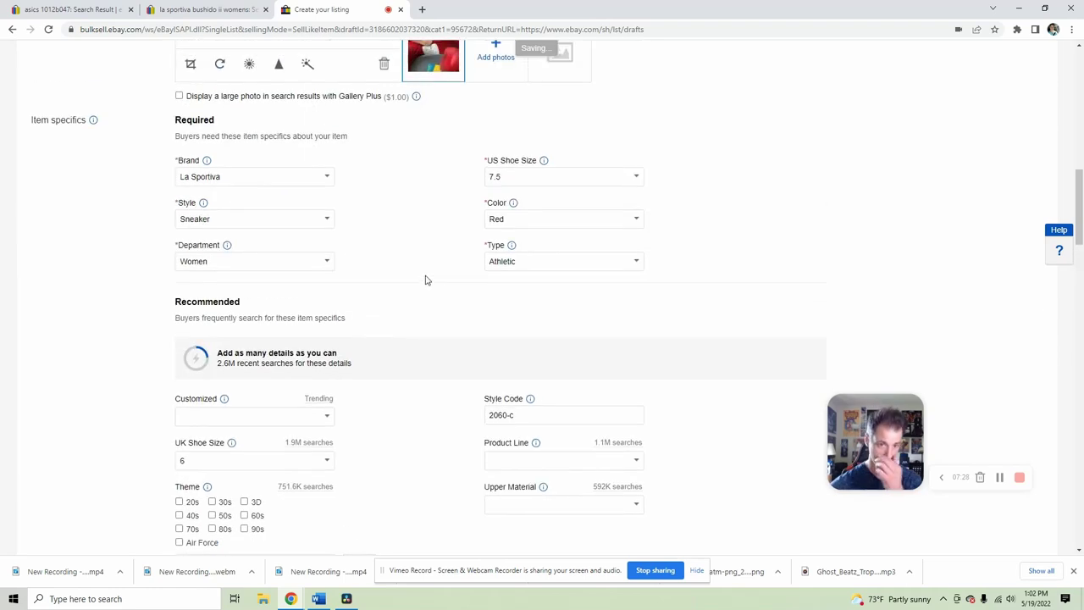
{"action": "scroll", "coordinate": [423, 271], "scroll_direction": "down", "scroll_amount": 3}
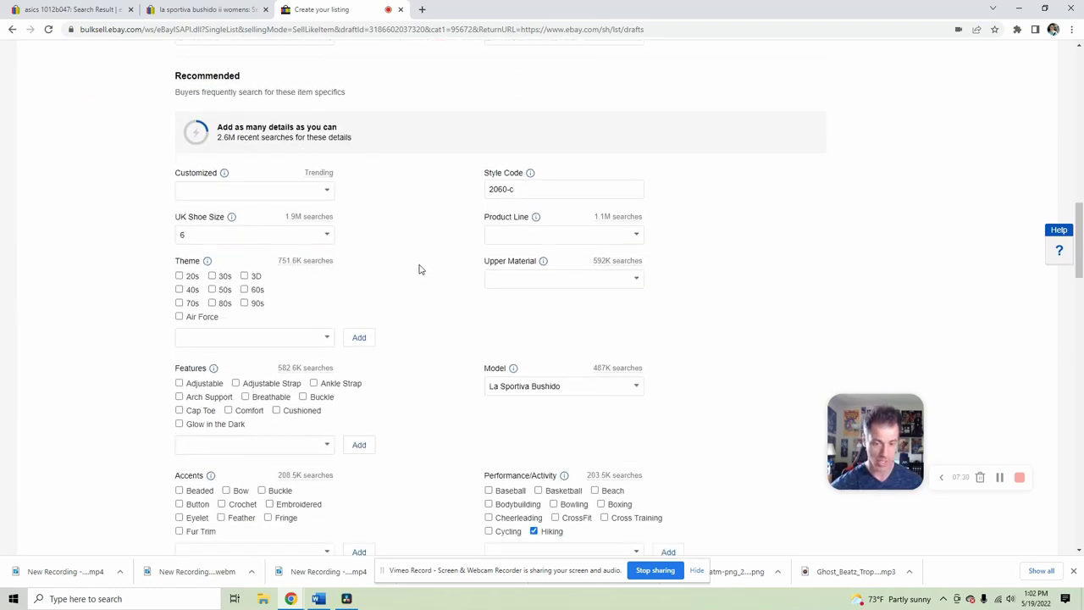
{"action": "scroll", "coordinate": [418, 269], "scroll_direction": "down", "scroll_amount": 1}
{"action": "left_click", "coordinate": [572, 327]}
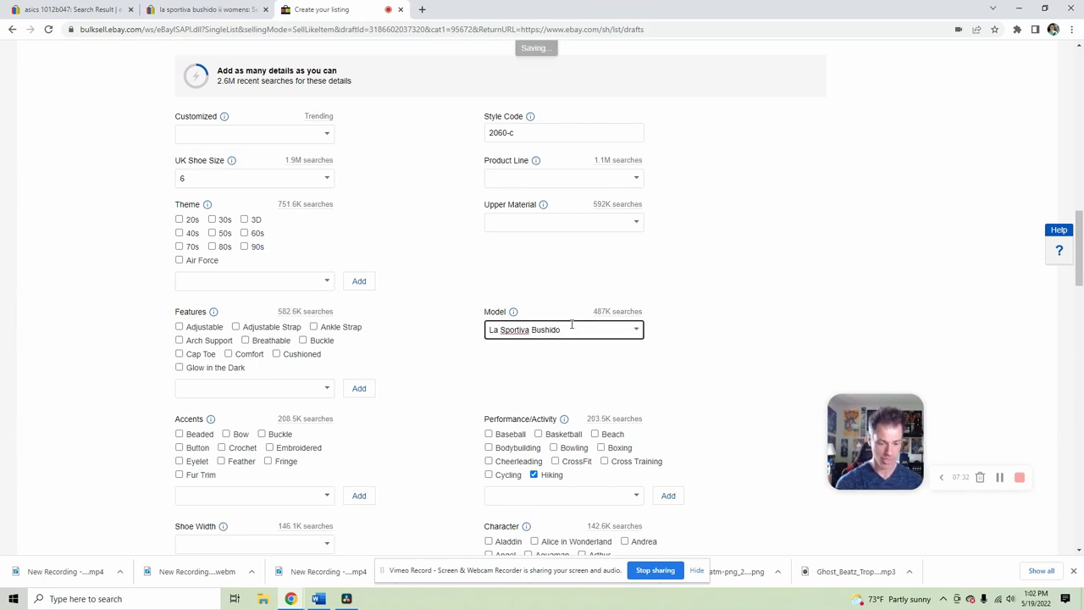
{"action": "type", "text": "II"}
{"action": "left_click", "coordinate": [418, 280]}
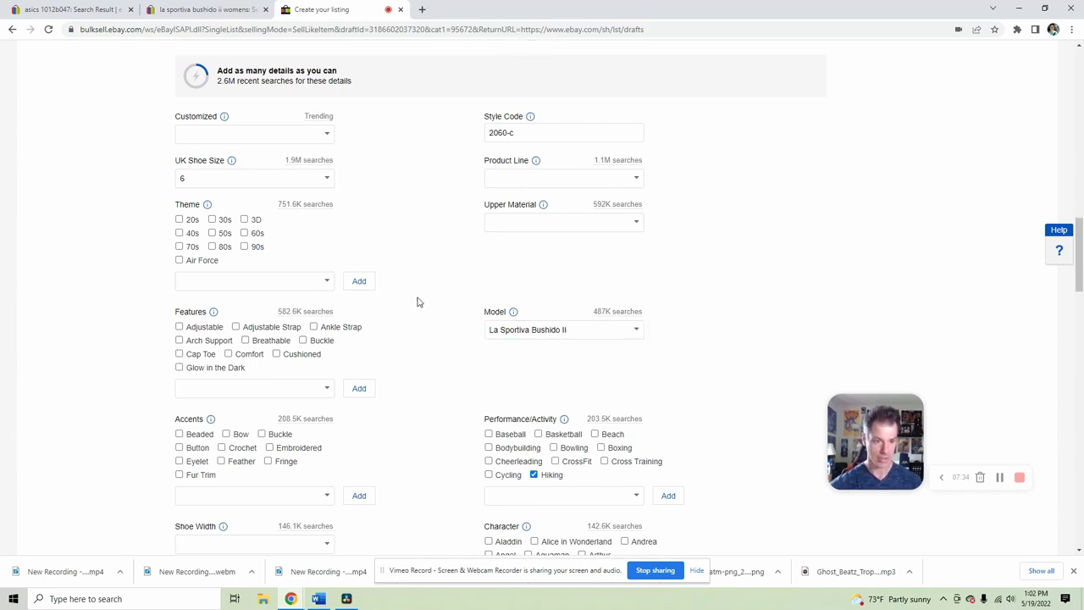
- Set the Shoe Width to Standard
{"action": "scroll", "coordinate": [418, 302], "scroll_direction": "down", "scroll_amount": 3}
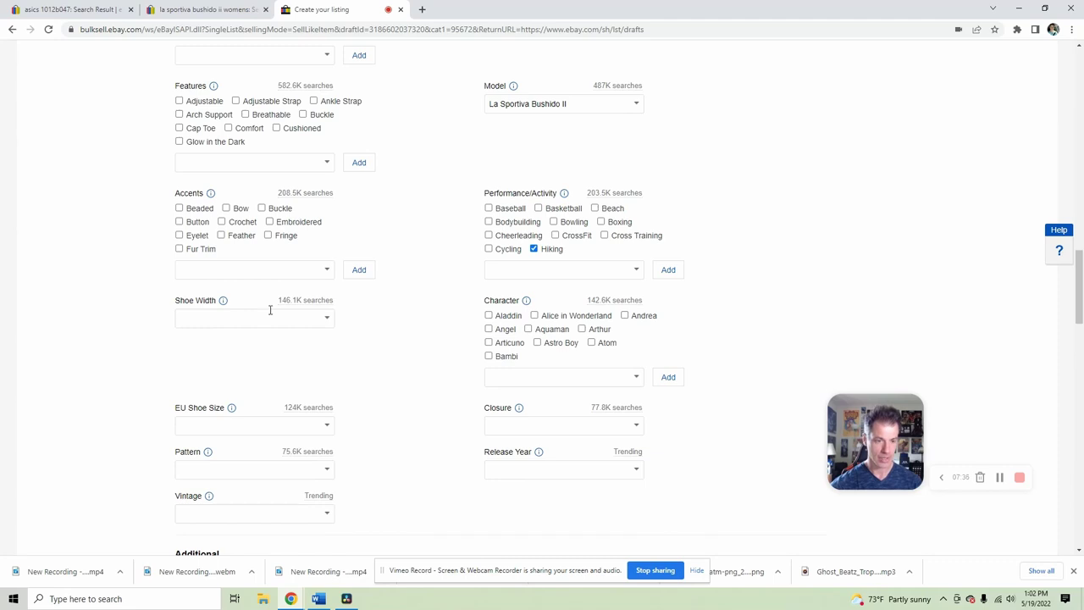
{"action": "left_click", "coordinate": [237, 317]}
{"action": "type", "text": "st"}
{"action": "left_click", "coordinate": [214, 335]}
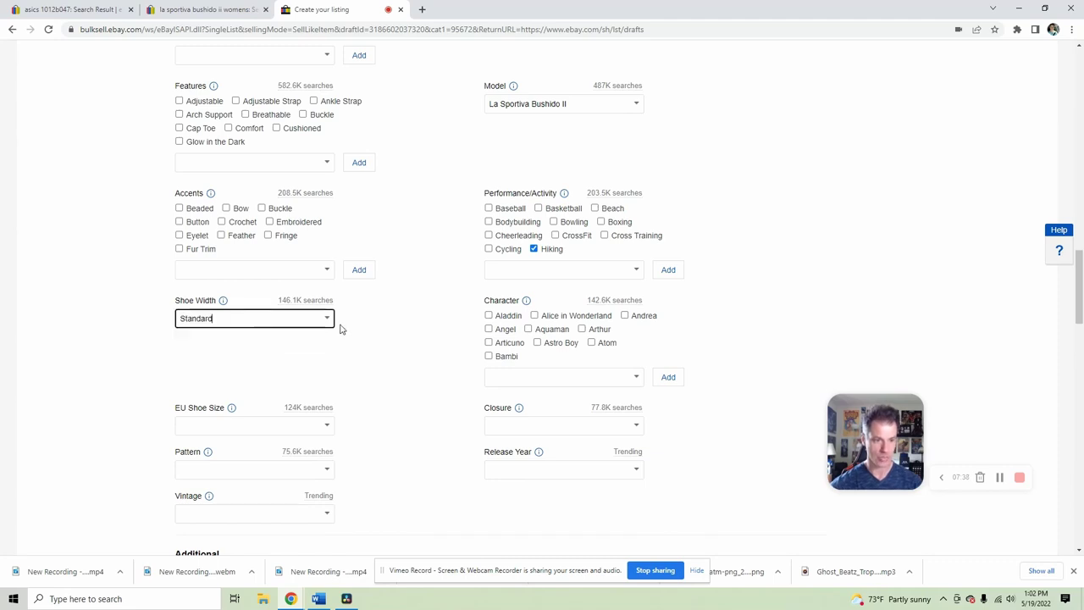
- Verify the size label photo and set EU Shoe Size to 39
{"action": "scroll", "coordinate": [391, 315], "scroll_direction": "up", "scroll_amount": 5}
{"action": "scroll", "coordinate": [391, 315], "scroll_direction": "up", "scroll_amount": 5}
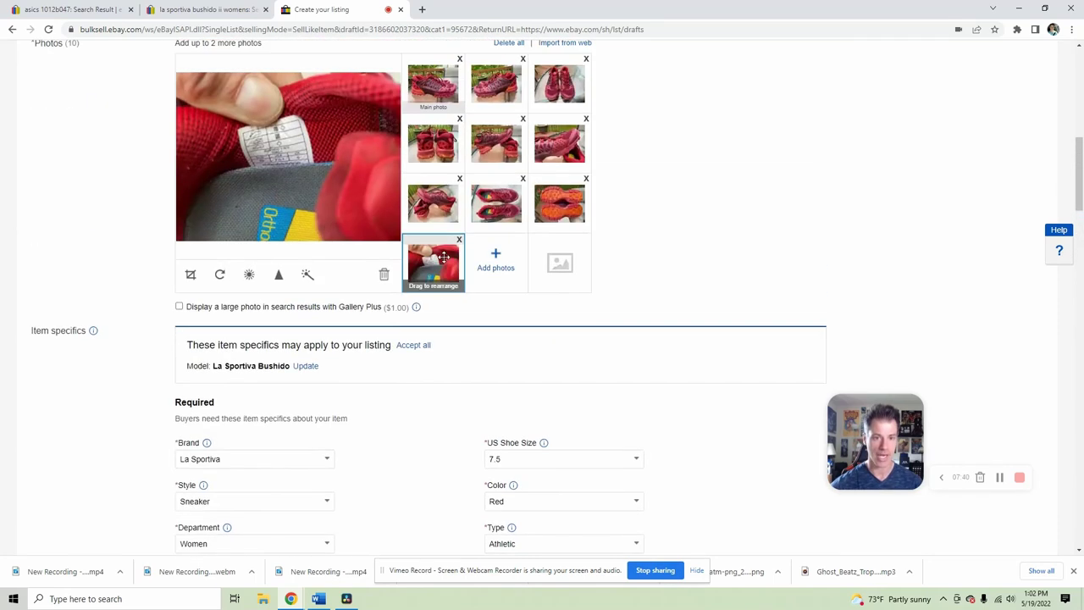
{"action": "left_click", "coordinate": [286, 192]}
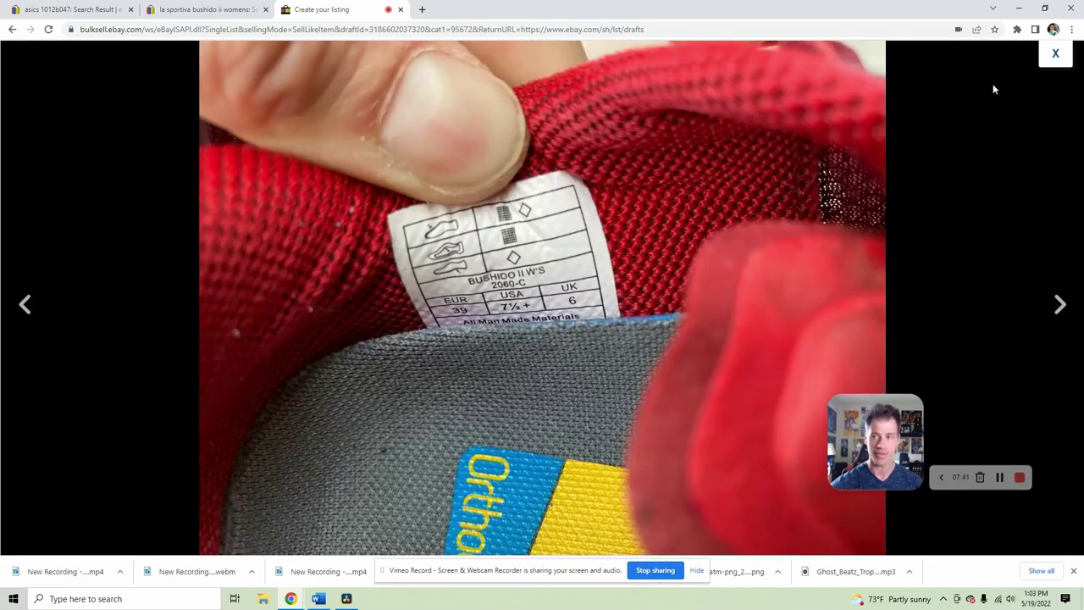
{"action": "left_click", "coordinate": [1055, 54]}
{"action": "scroll", "coordinate": [375, 337], "scroll_direction": "down", "scroll_amount": 5}
{"action": "left_click", "coordinate": [220, 374]}
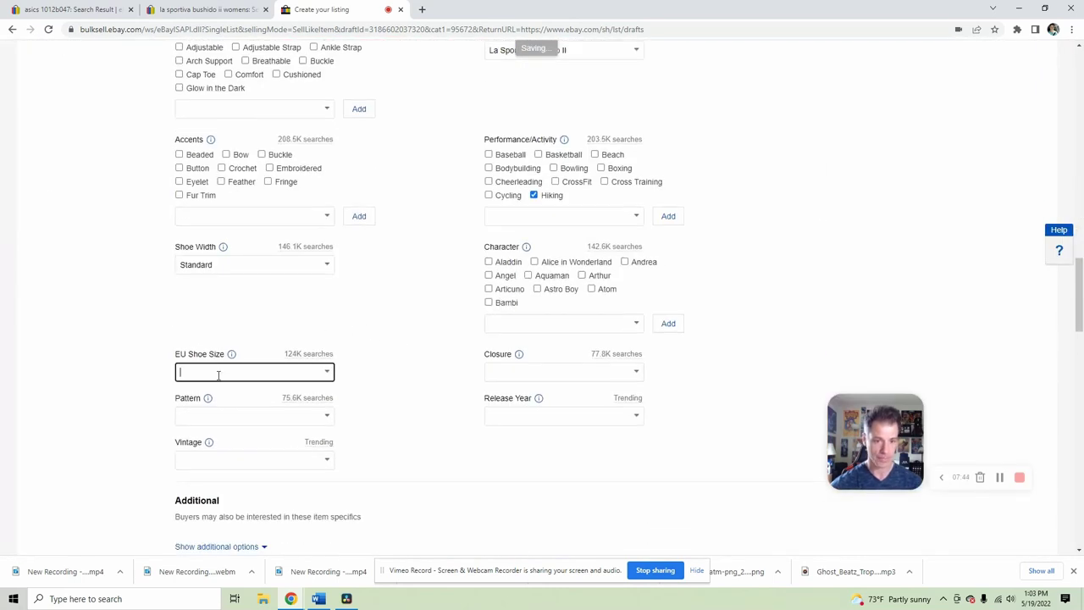
{"action": "type", "text": "39"}
{"action": "left_click", "coordinate": [410, 362]}
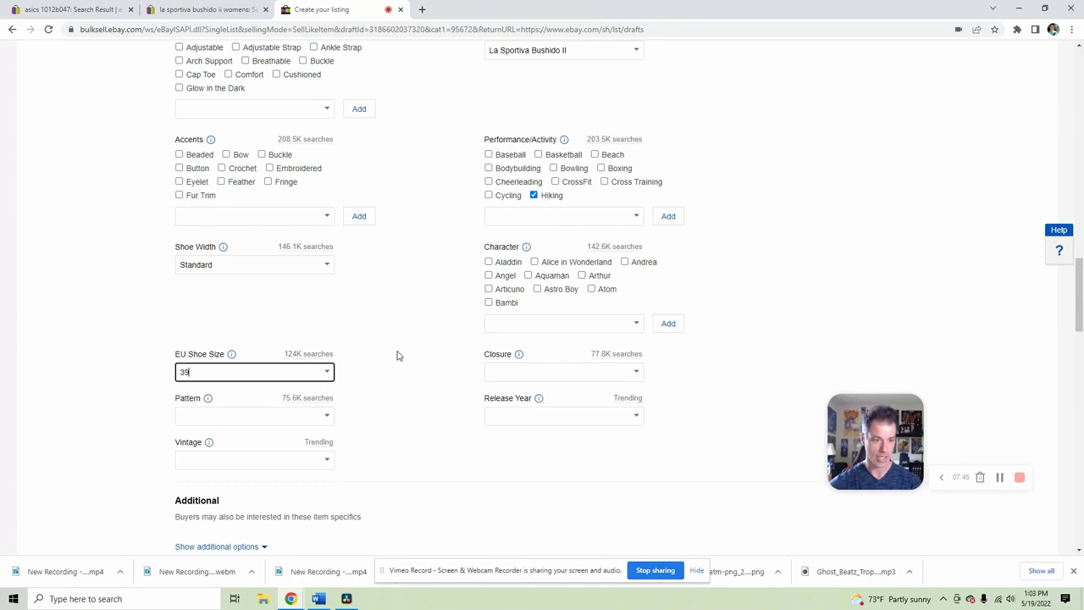
{"action": "scroll", "coordinate": [399, 353], "scroll_direction": "down", "scroll_amount": 3}
- Paste the title into the description and add the left-shoe tear, excellent soles/insoles and quick-shipping notes
{"action": "right_click", "coordinate": [277, 365]}
{"action": "left_click", "coordinate": [305, 453]}
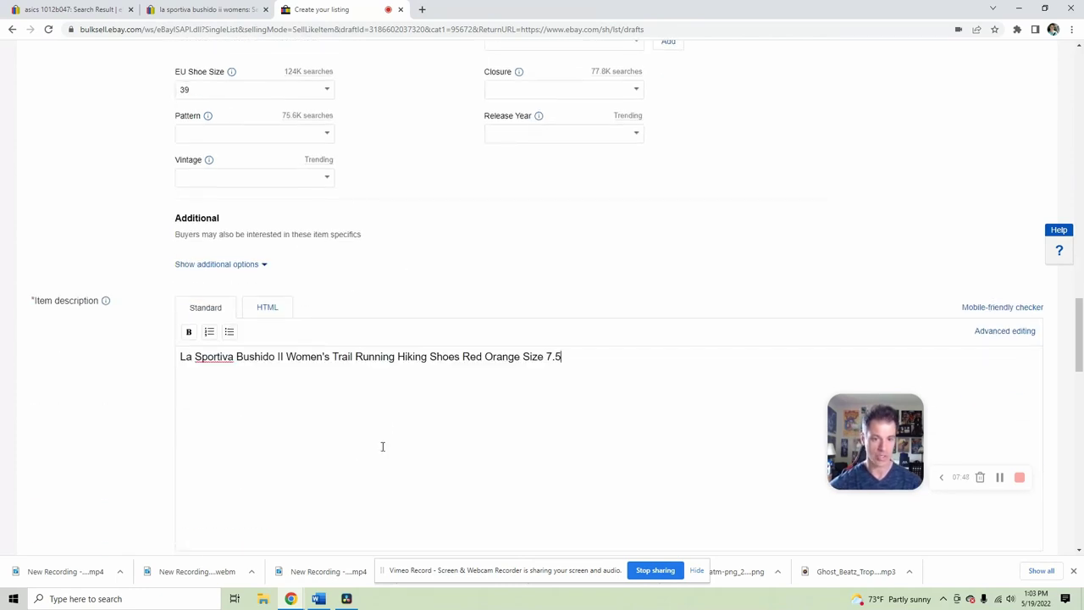
{"action": "type", "text": ". "}
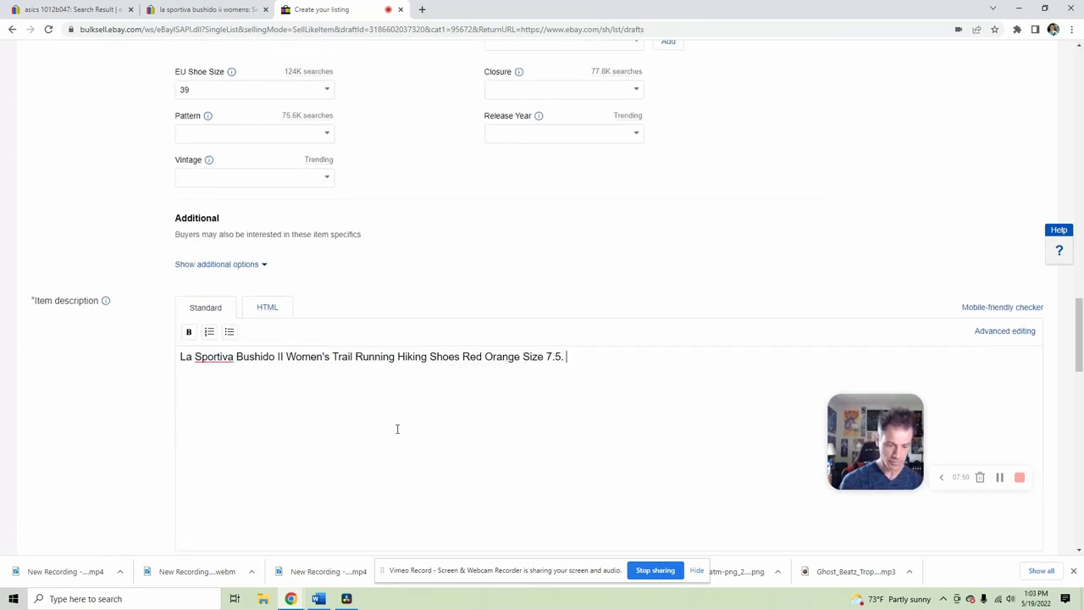
{"action": "type", "text": "Small tear o"}
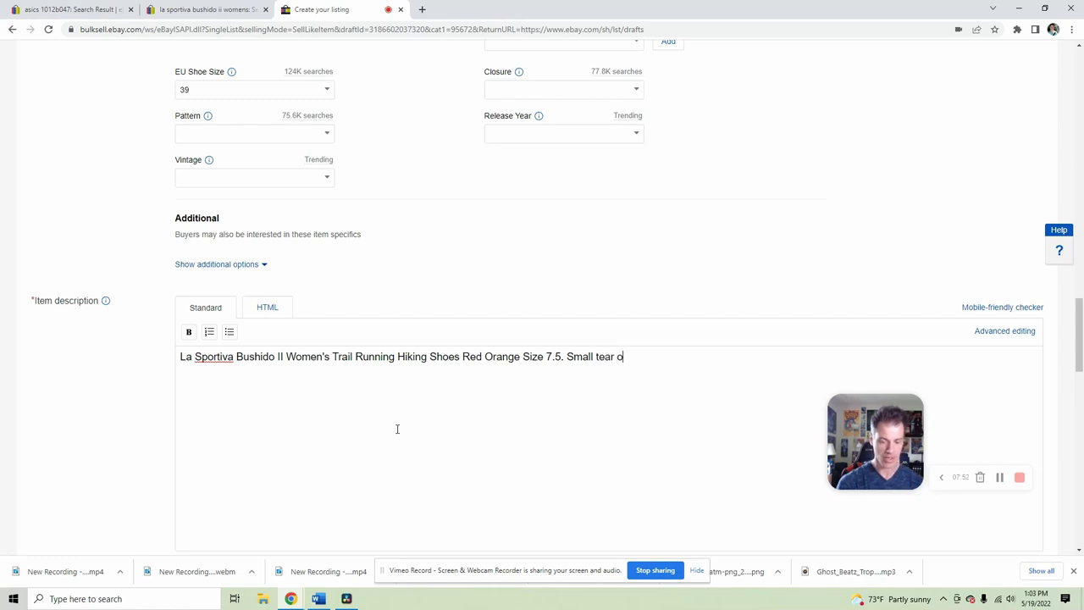
{"action": "type", "text": "n the inside "}
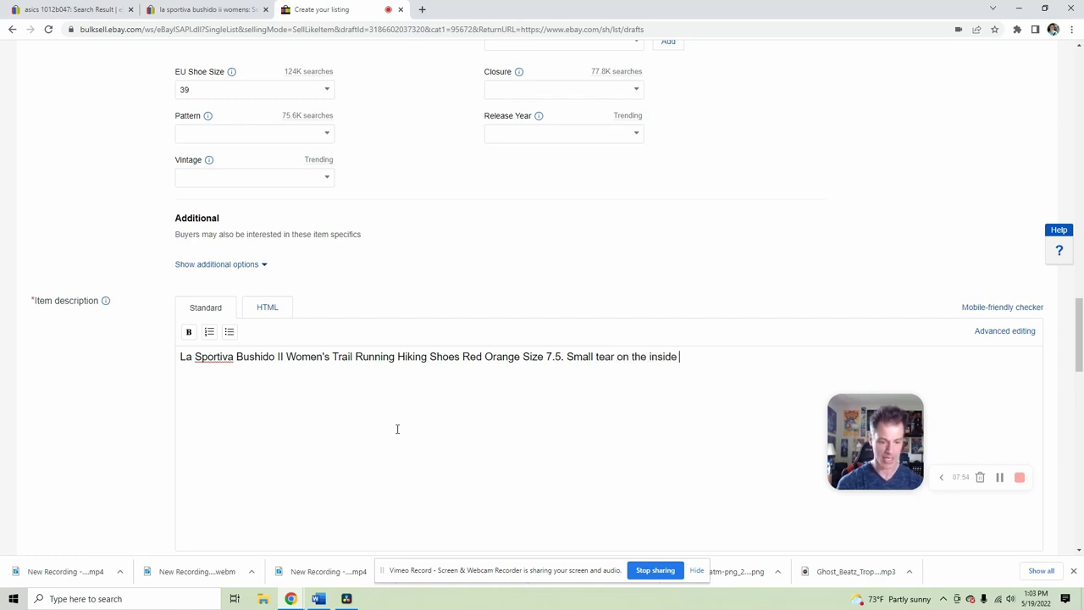
{"action": "type", "text": "of the left shoes"}
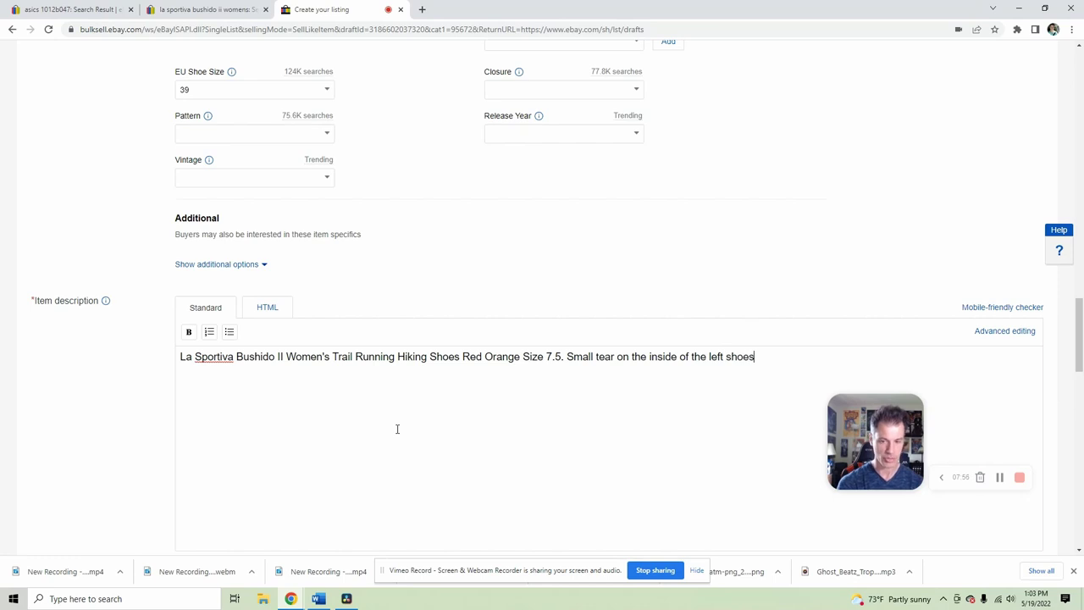
{"action": "key", "text": "BackSpace"}
{"action": "type", "text": "- s"}
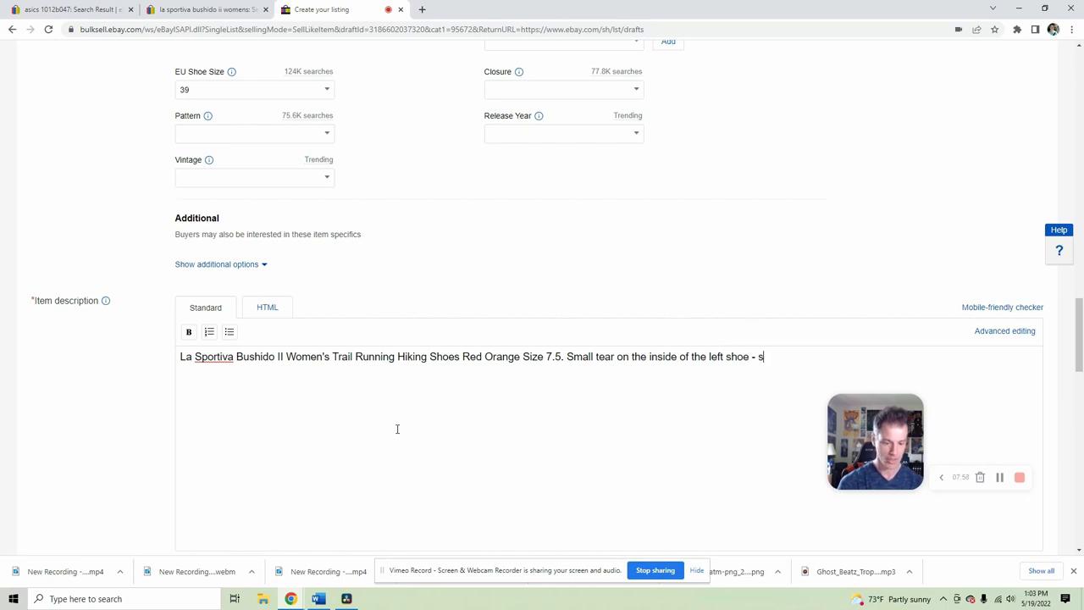
{"action": "type", "text": "ee the "}
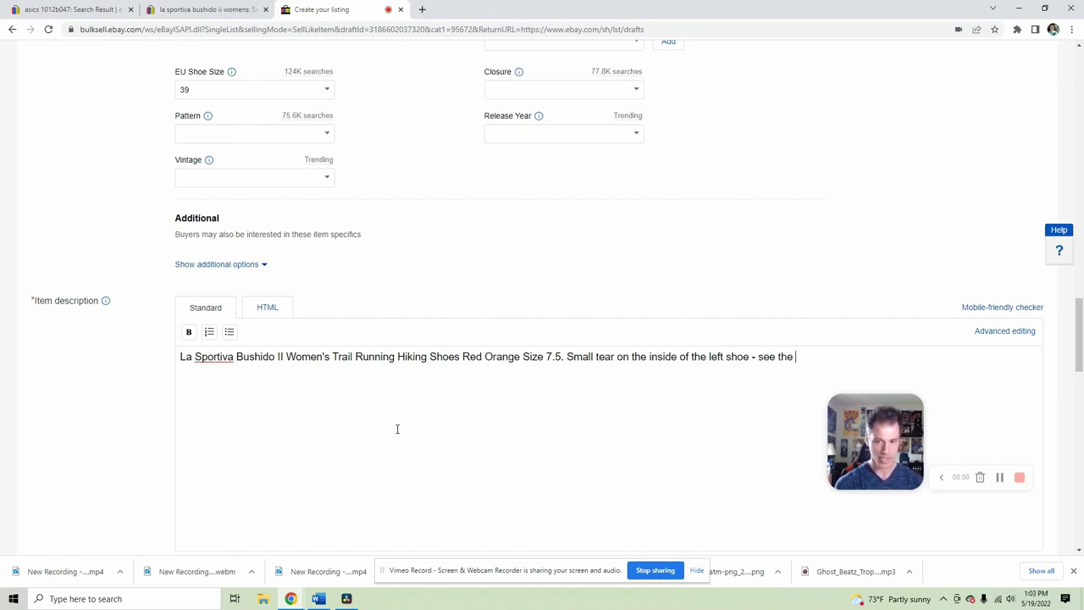
{"action": "type", "text": "imgae."}
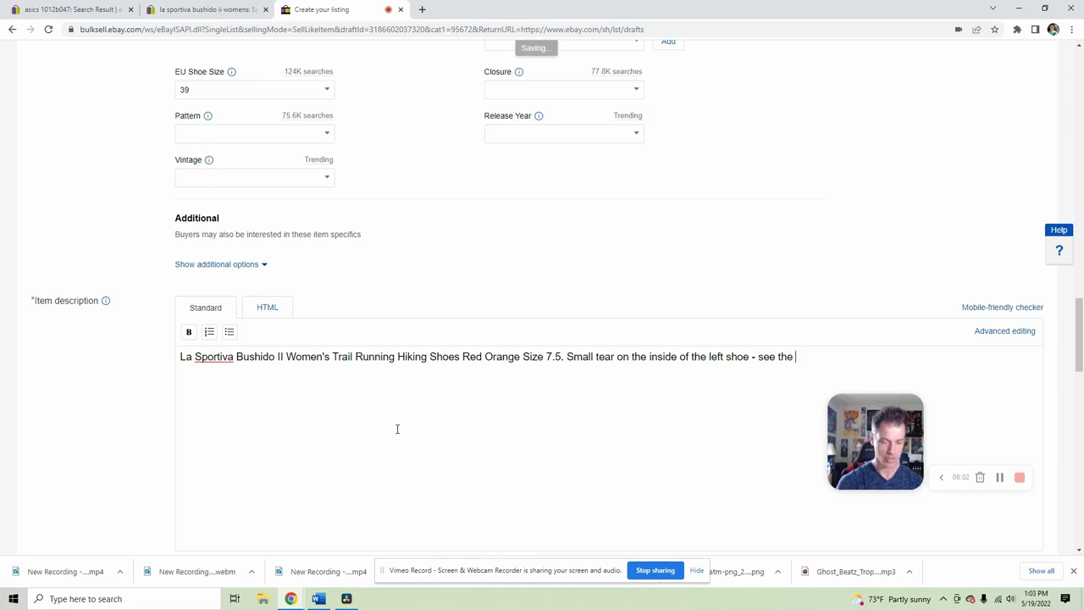
{"action": "key", "text": "BackSpace"}
{"action": "key", "text": "BackSpace"}
{"action": "key", "text": "BackSpace"}
{"action": "key", "text": "BackSpace"}
{"action": "key", "text": "BackSpace"}
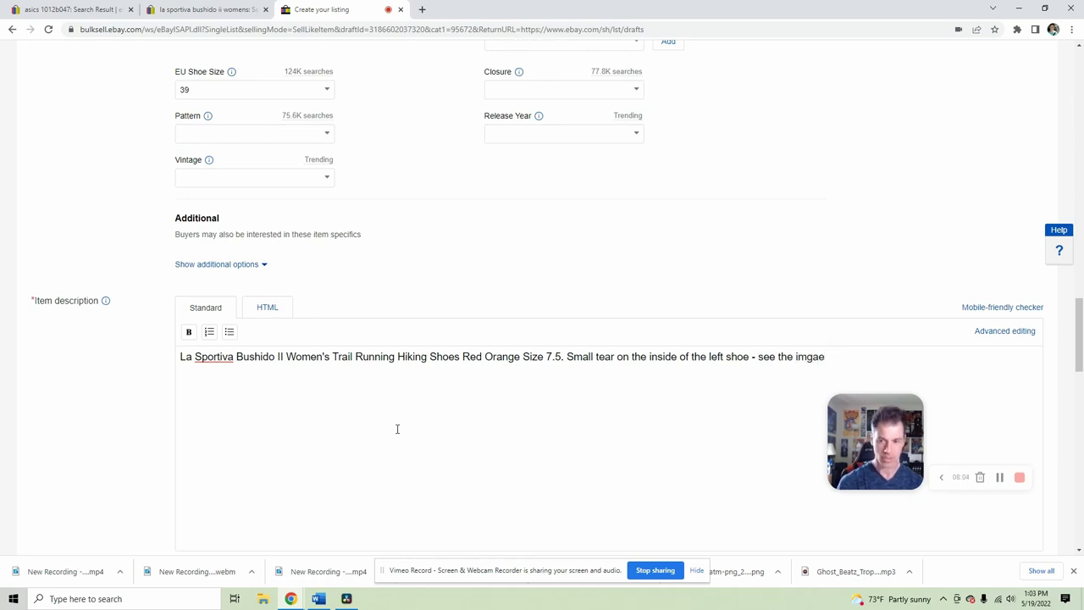
{"action": "type", "text": "age."}
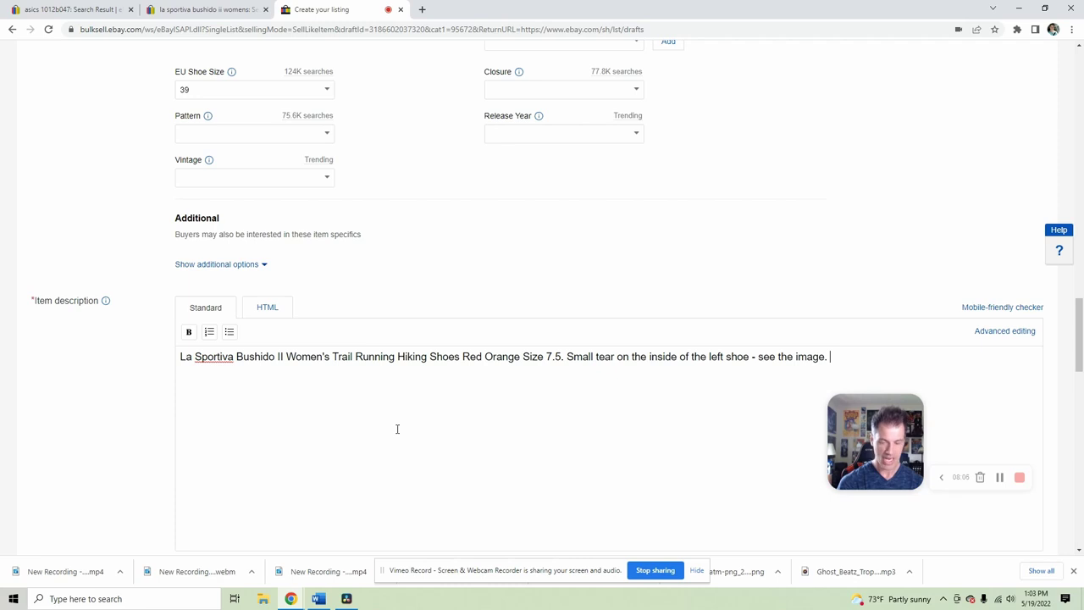
{"action": "type", "text": " Soles a"}
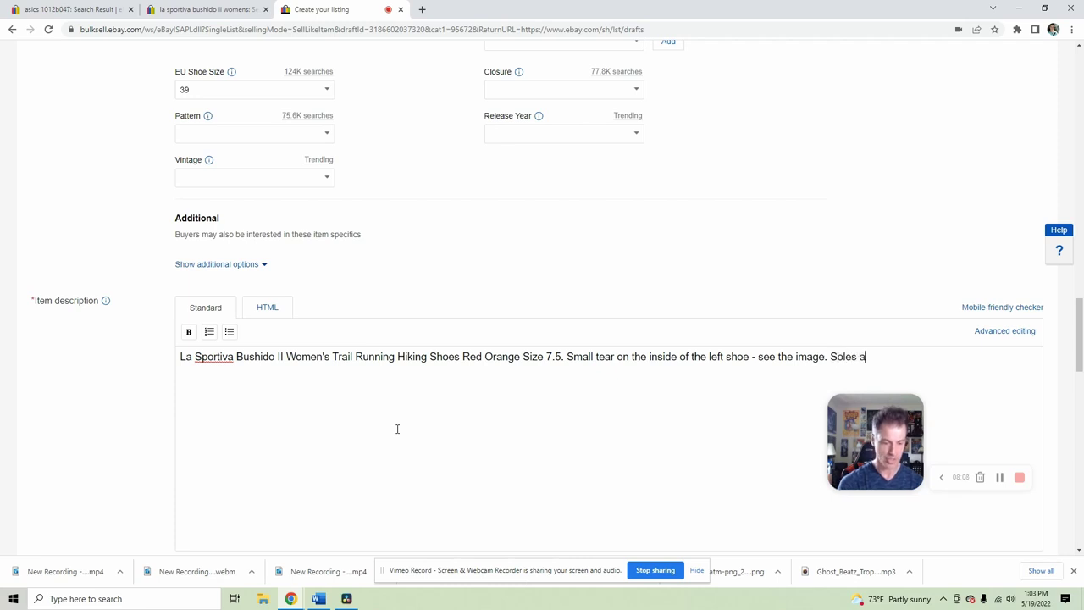
{"action": "type", "text": "re excellent as"}
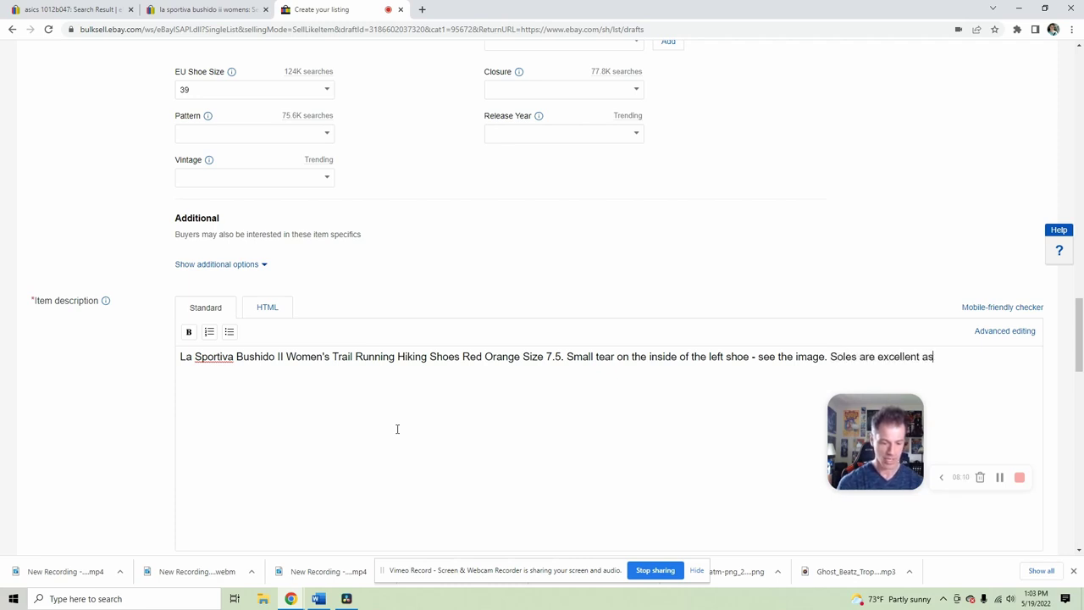
{"action": "type", "text": " are the insoles. "}
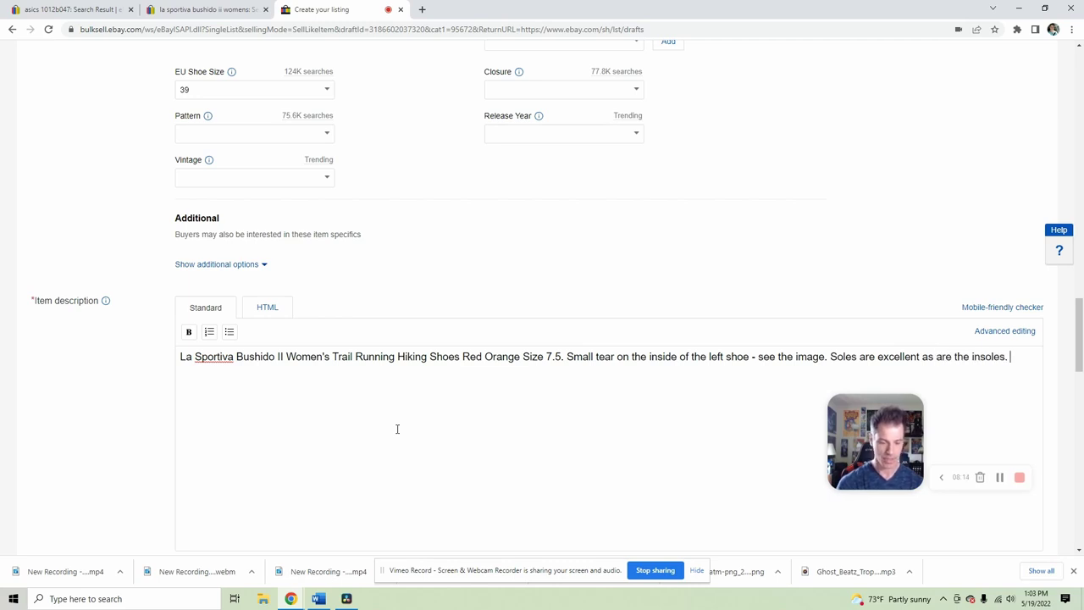
{"action": "type", "text": "Ships out quick"}
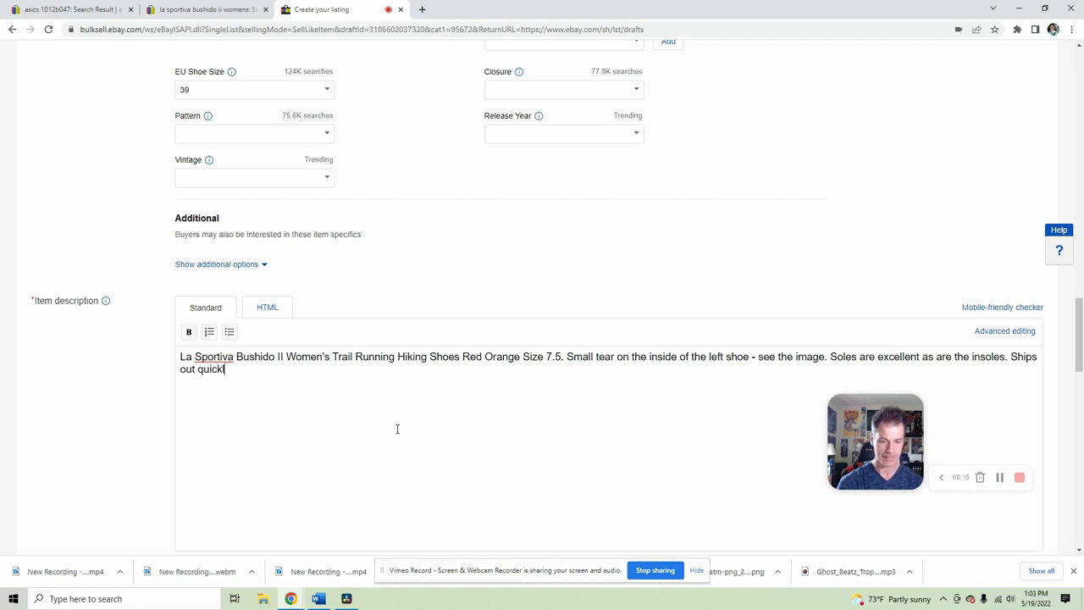
{"action": "type", "text": "ly."}
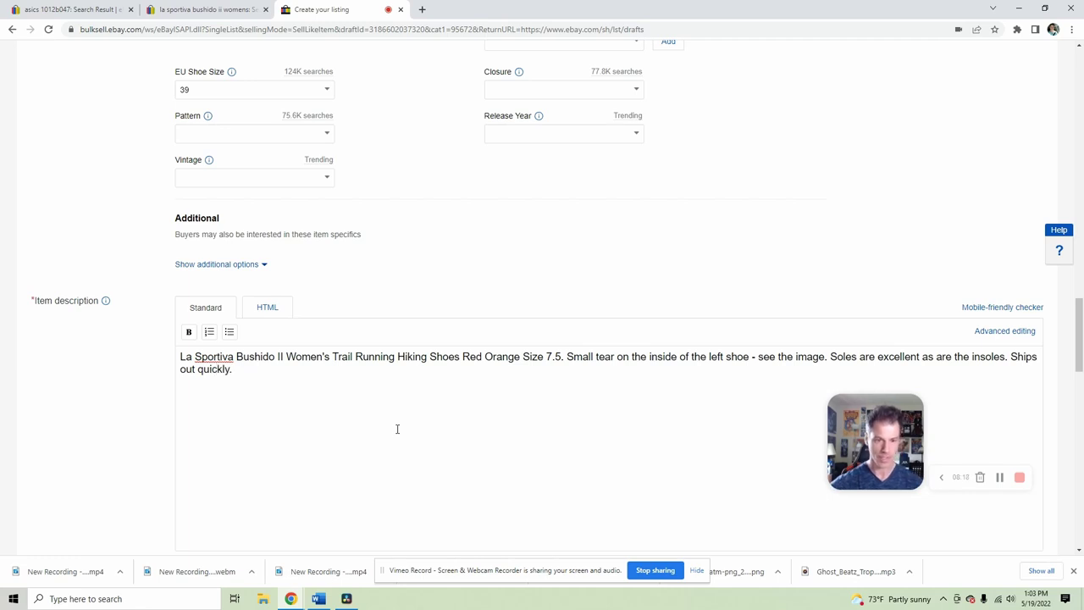
{"action": "scroll", "coordinate": [397, 429], "scroll_direction": "down", "scroll_amount": 5}
- Set the Buy It Now price to $59.98
{"action": "left_click", "coordinate": [239, 419]}
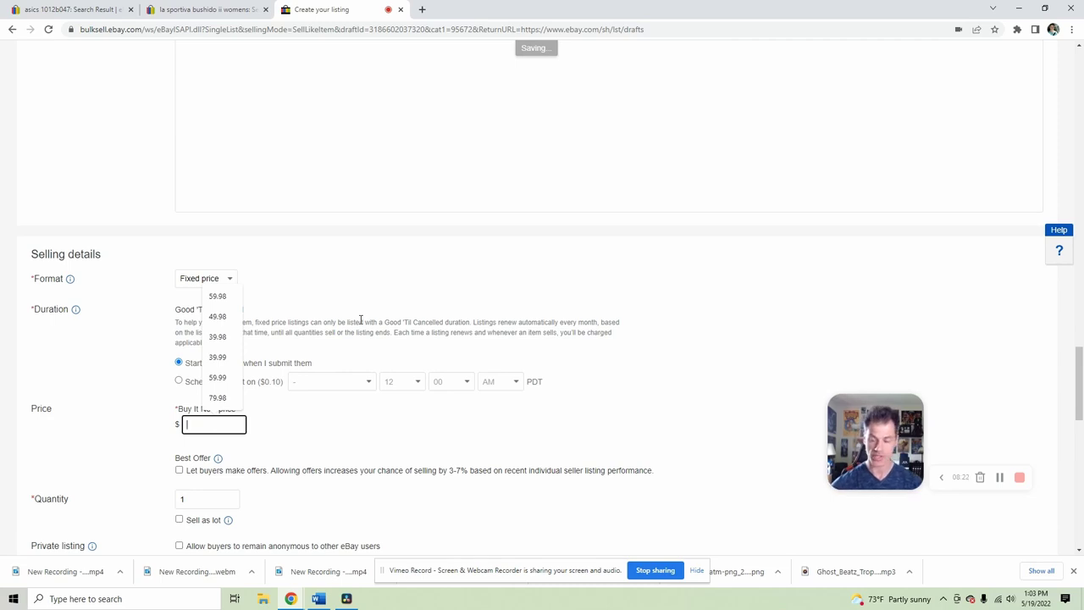
{"action": "type", "text": "59.98"}
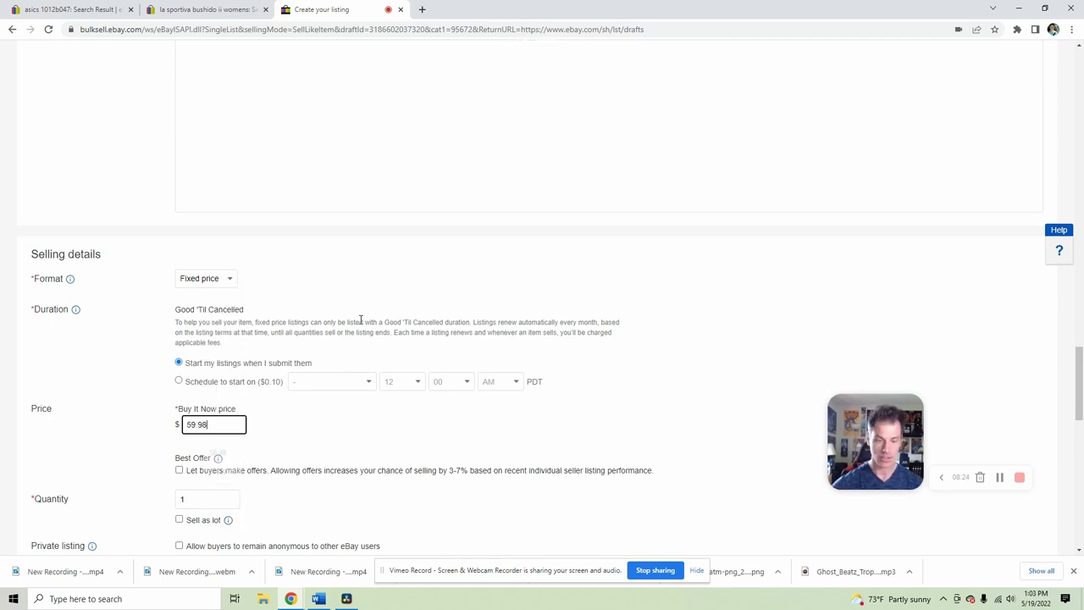
{"action": "scroll", "coordinate": [467, 297], "scroll_direction": "down", "scroll_amount": 5}
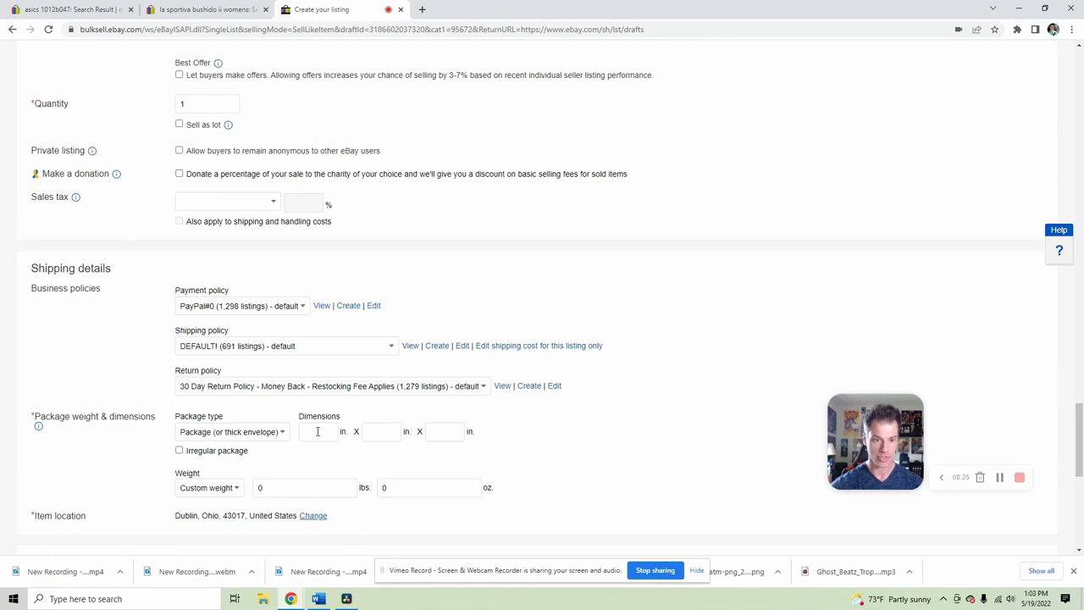
- Enter package dimensions 15 x 9 x 6 in. and a weight of 2 lb
{"action": "left_click", "coordinate": [317, 431]}
{"action": "type", "text": "15"}
{"action": "key", "text": "Tab"}
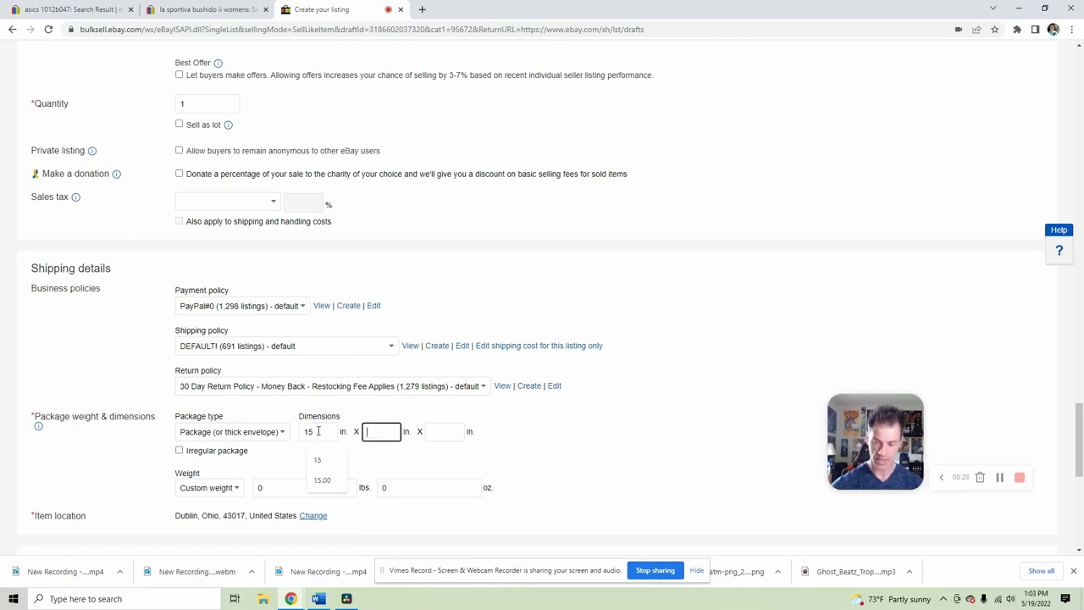
{"action": "type", "text": "9"}
{"action": "key", "text": "Tab"}
{"action": "type", "text": "6"}
{"action": "left_click", "coordinate": [259, 488]}
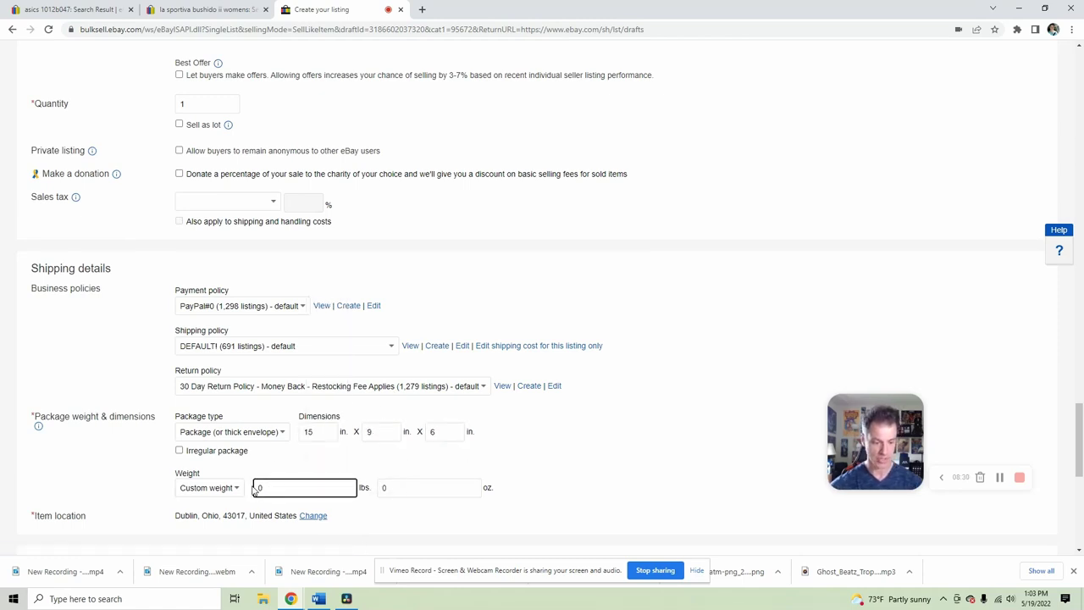
{"action": "type", "text": "2"}
{"action": "left_click", "coordinate": [505, 306]}
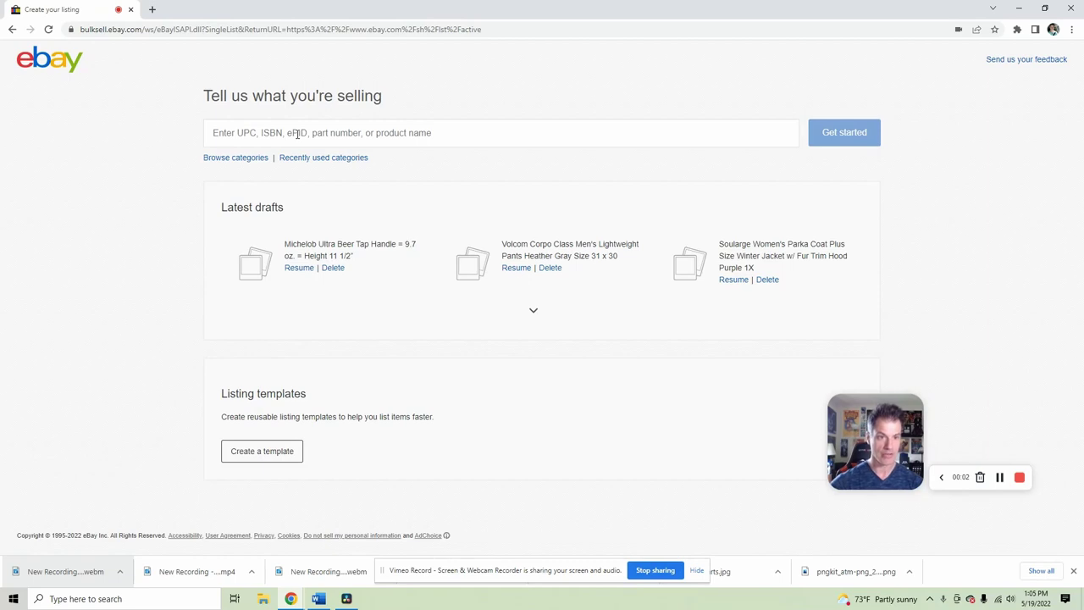
- Search the sell-page catalog for 'Asics T458N'
{"action": "left_click", "coordinate": [297, 133]}
{"action": "type", "text": "Asics T458N"}
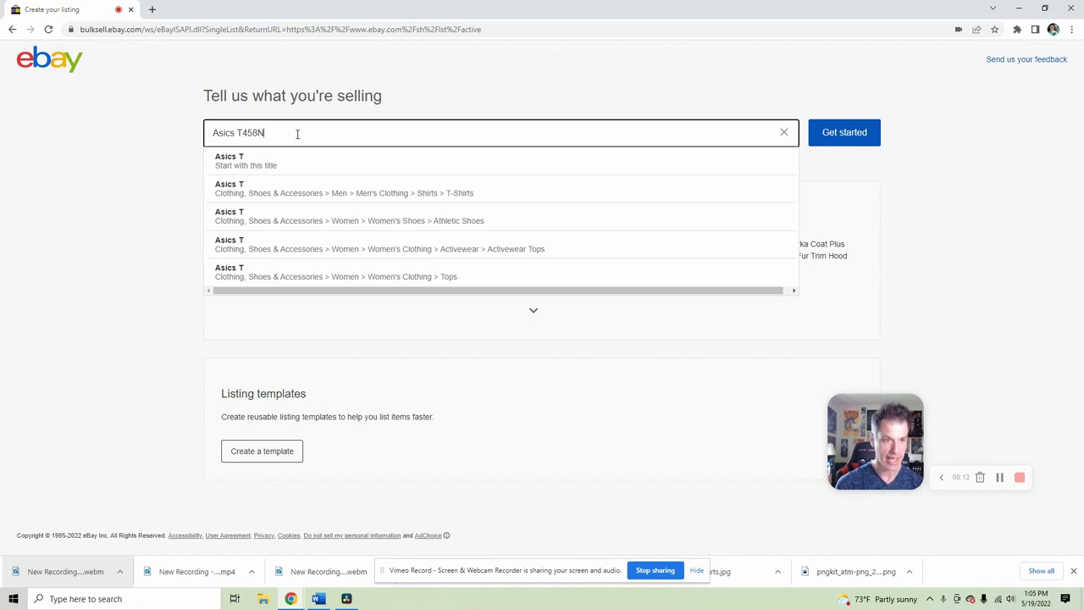
{"action": "key", "text": "Return"}
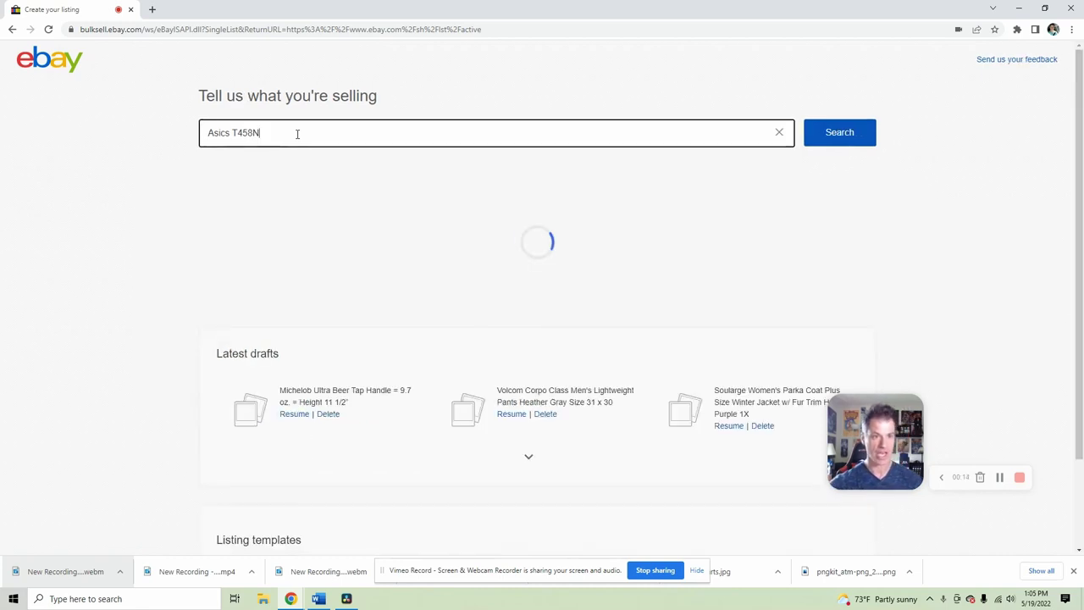
- Copy the 'Asics T458N' search text and return to the eBay home page
{"action": "left_click_drag", "start_coordinate": [537, 127], "coordinate": [152, 133]}
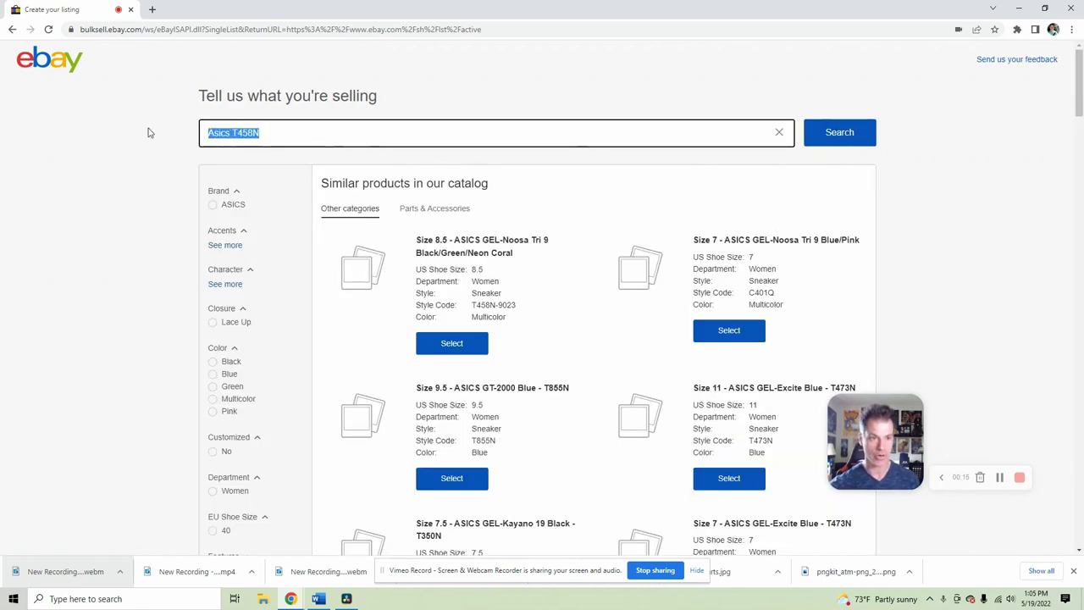
{"action": "right_click", "coordinate": [237, 133]}
{"action": "left_click", "coordinate": [262, 176]}
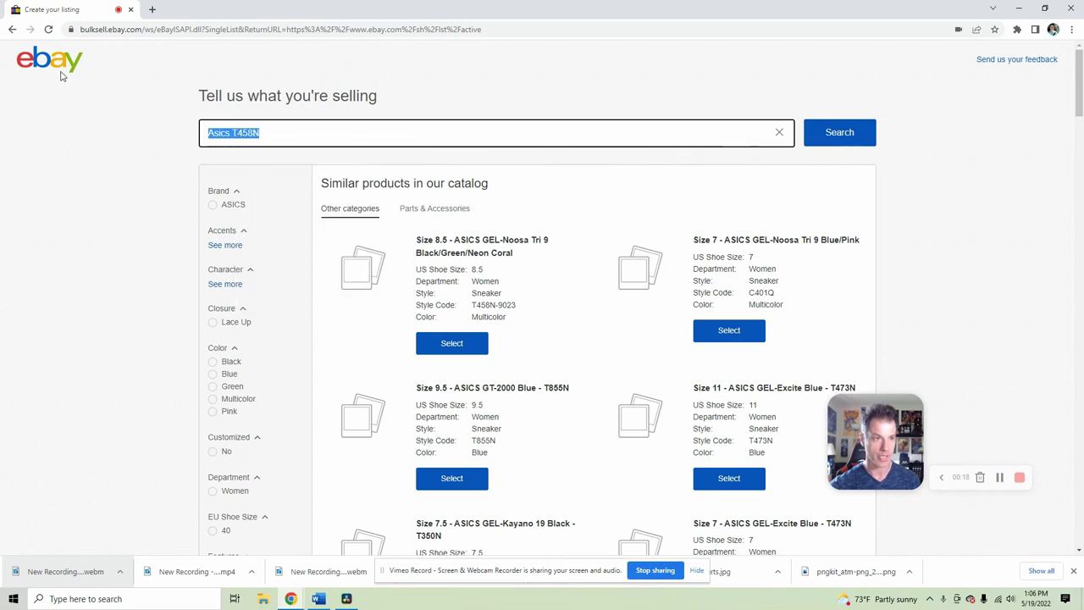
{"action": "left_click", "coordinate": [61, 68]}
{"action": "left_click", "coordinate": [359, 77]}
- Paste 'Asics T458N' into the eBay search box and search
{"action": "right_click", "coordinate": [391, 78]}
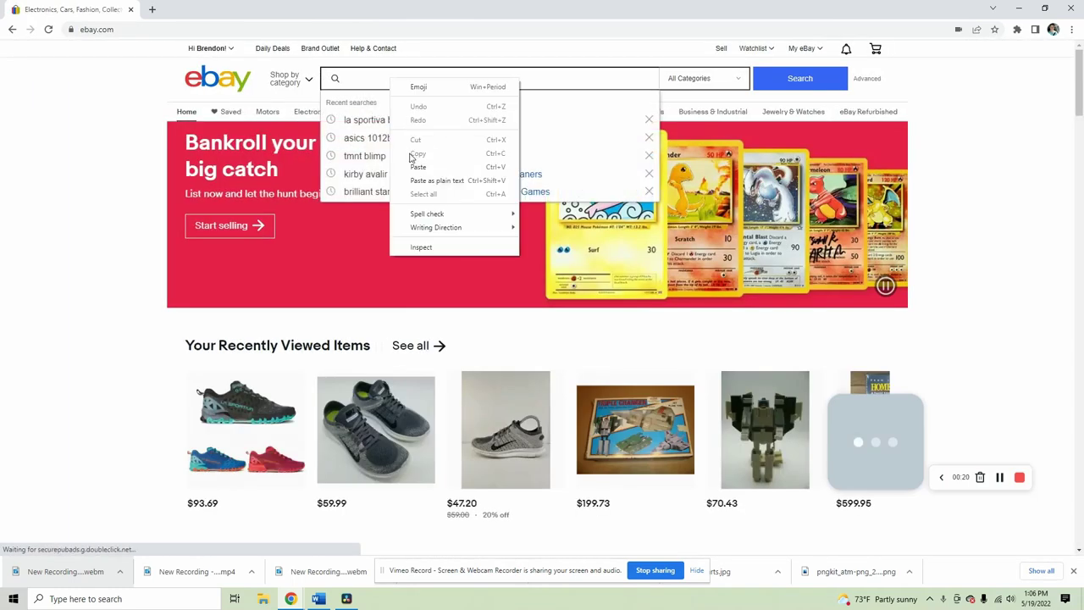
{"action": "left_click", "coordinate": [415, 156]}
{"action": "left_click", "coordinate": [775, 85]}
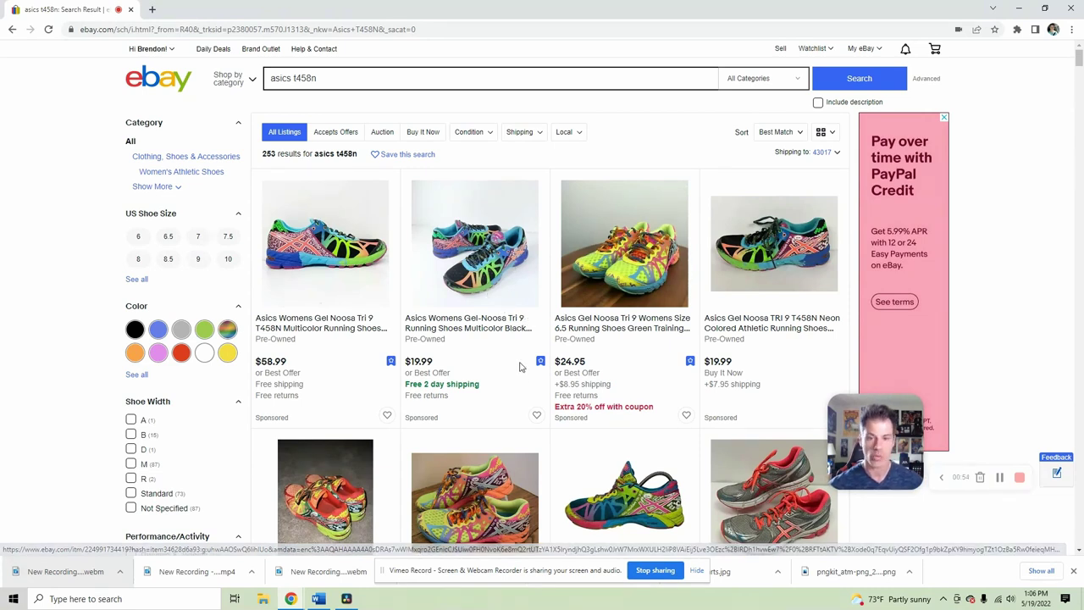
- Add 'size 9' to the query, correcting the 'szie' typo, and rerun the search
{"action": "left_click", "coordinate": [361, 77]}
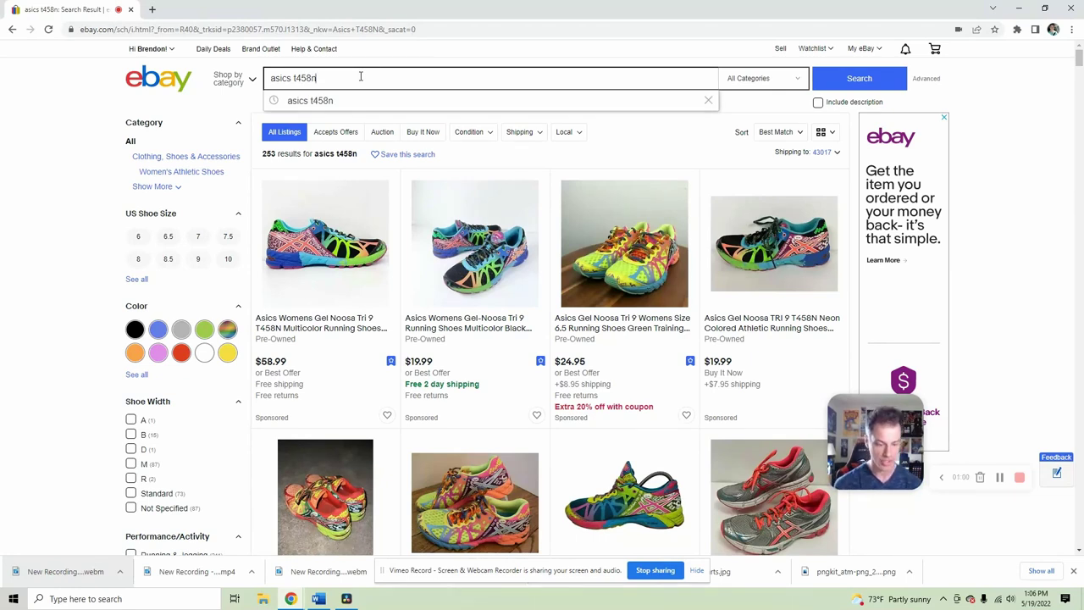
{"action": "type", "text": "szie"}
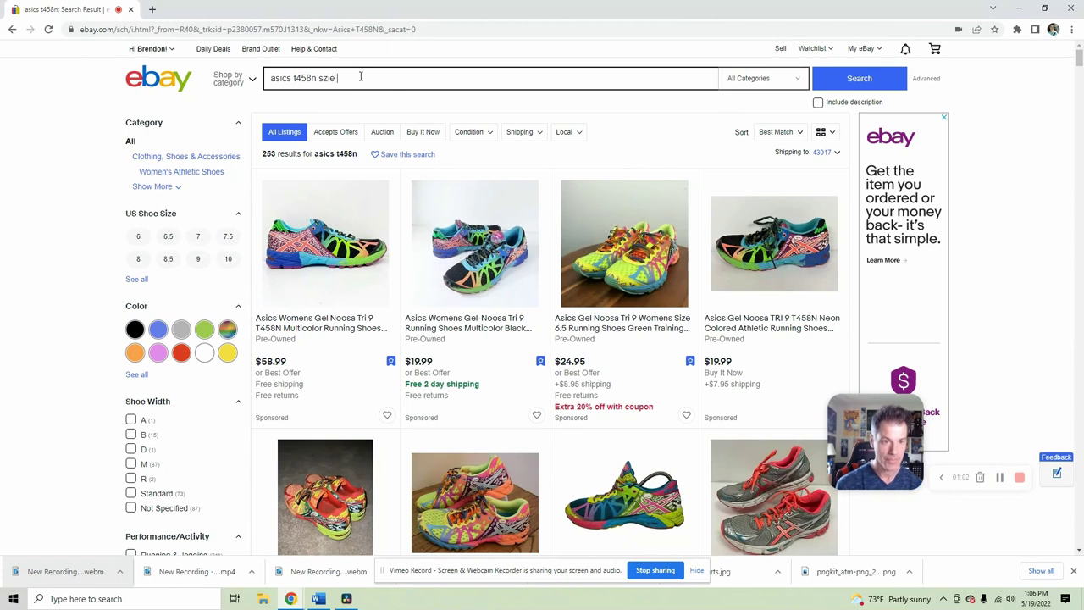
{"action": "type", "text": " 9"}
{"action": "key", "text": "Return"}
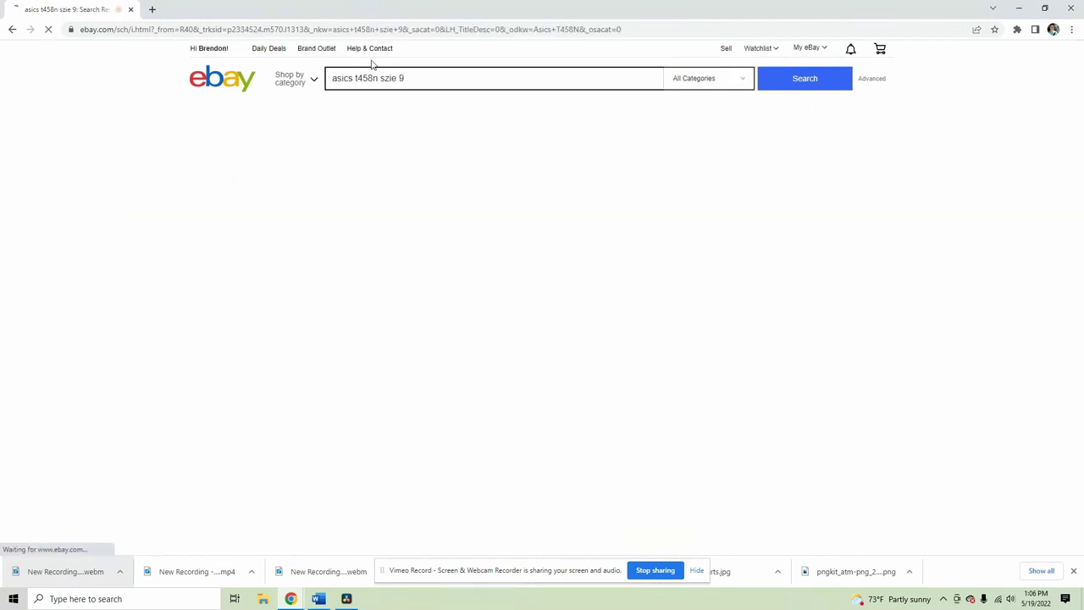
{"action": "left_click", "coordinate": [338, 78]}
{"action": "key", "text": "BackSpace"}
{"action": "key", "text": "BackSpace"}
{"action": "key", "text": "BackSpace"}
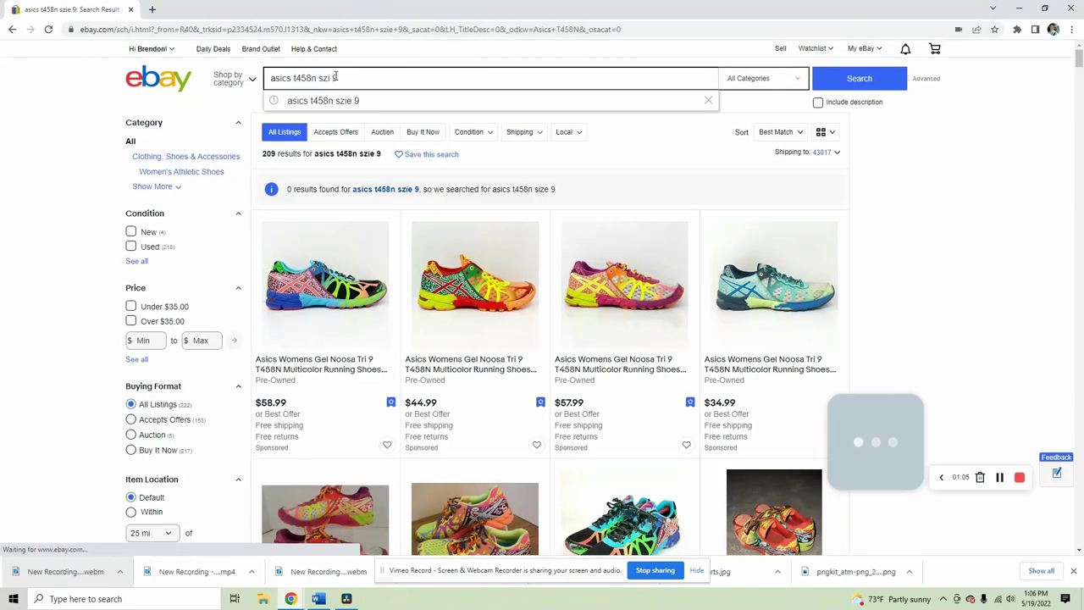
{"action": "type", "text": "ize 9"}
{"action": "key", "text": "Return"}
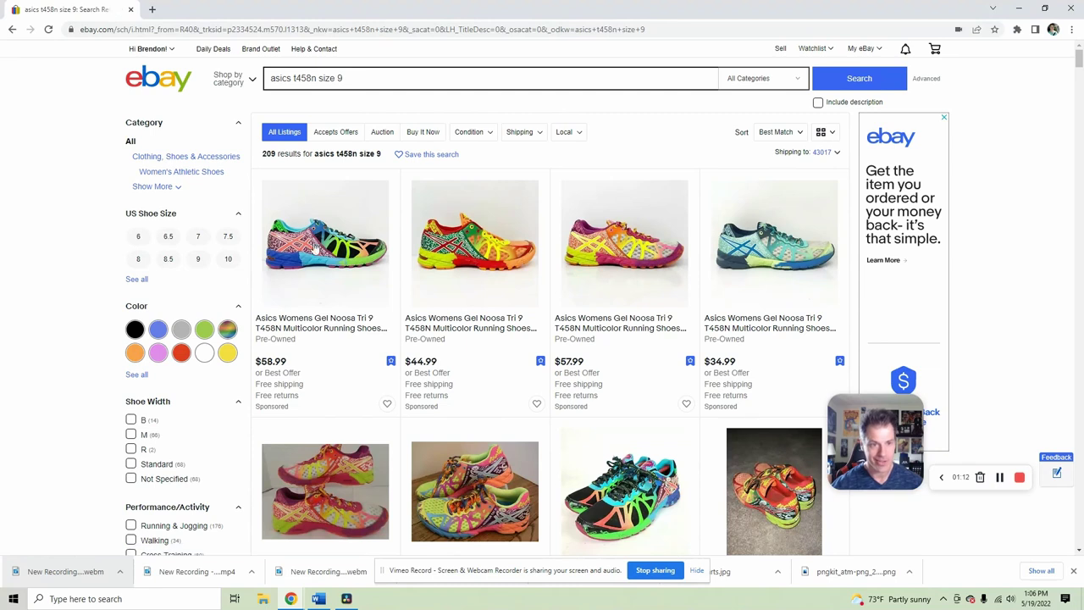
- Filter the results to US shoe size 9 and scroll through the listings
{"action": "left_click", "coordinate": [199, 259]}
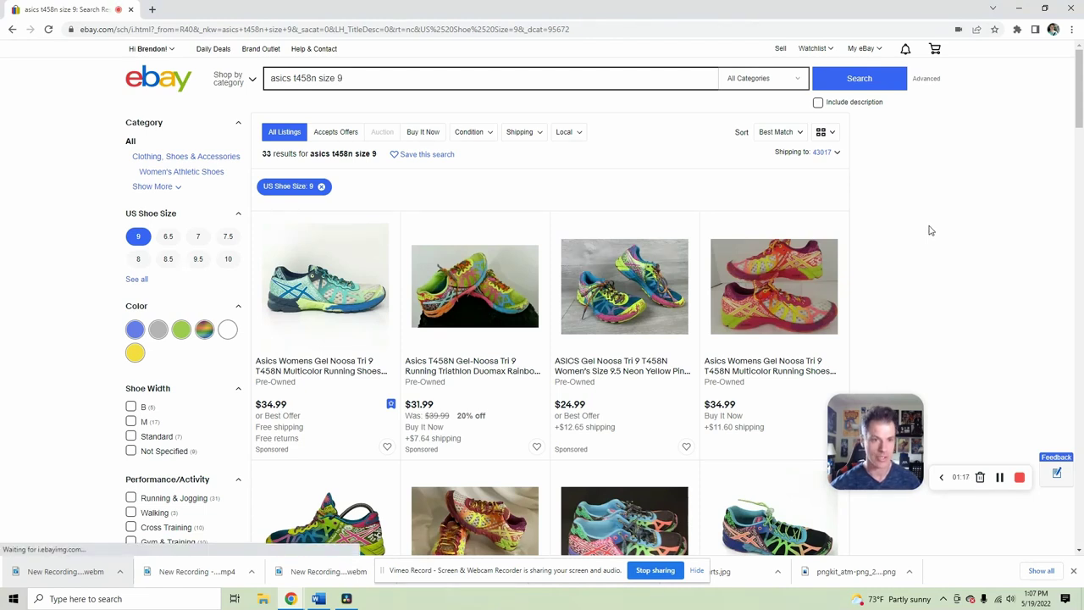
{"action": "scroll", "coordinate": [262, 173], "scroll_direction": "down", "scroll_amount": 9}
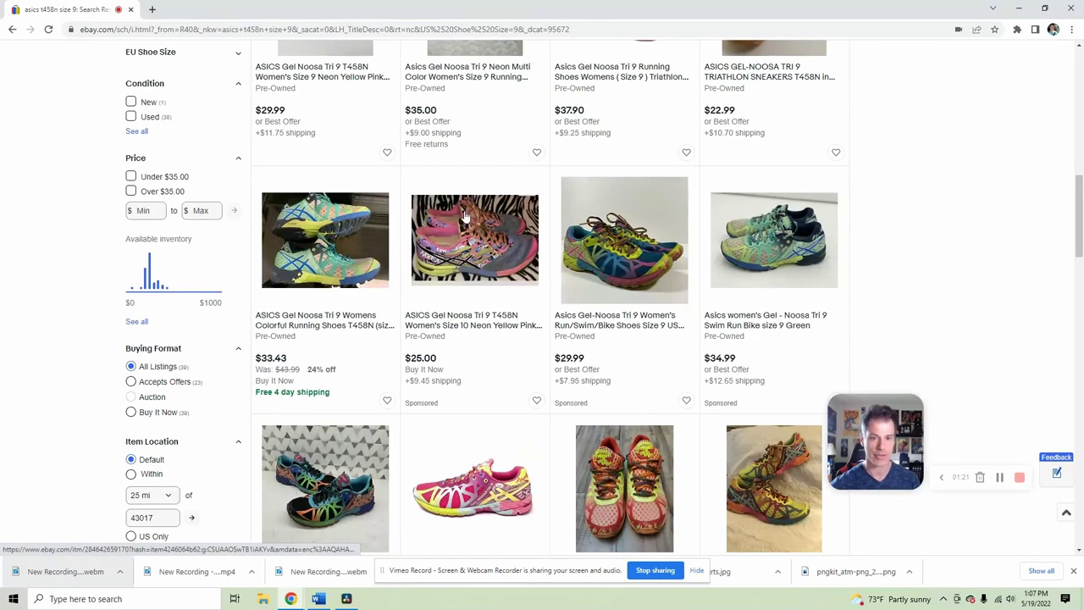
{"action": "scroll", "coordinate": [458, 212], "scroll_direction": "up", "scroll_amount": 9}
{"action": "scroll", "coordinate": [455, 208], "scroll_direction": "down", "scroll_amount": 5}
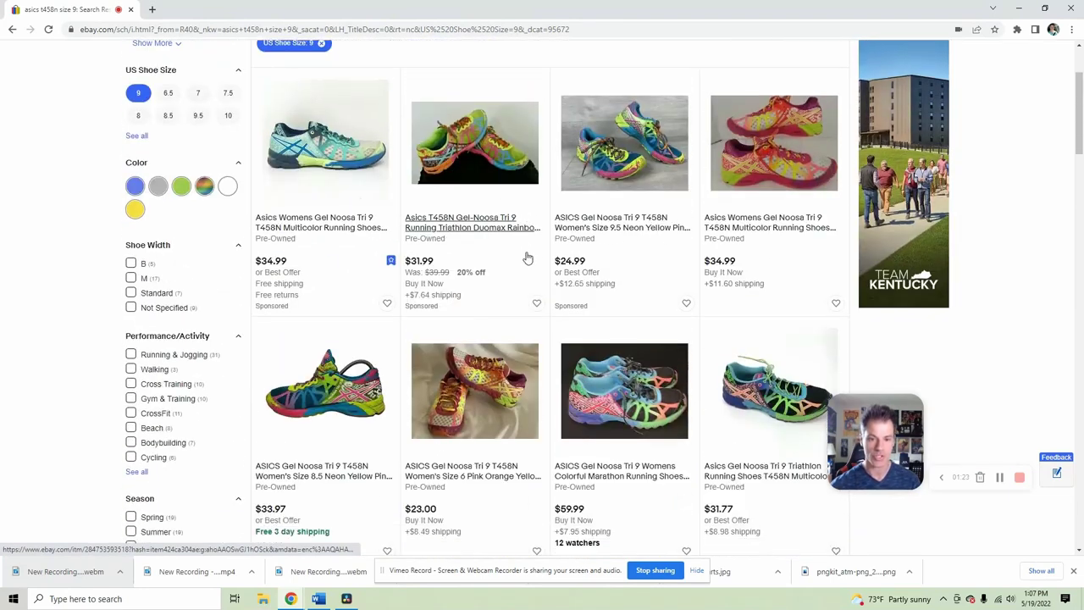
{"action": "scroll", "coordinate": [508, 245], "scroll_direction": "up", "scroll_amount": 3}
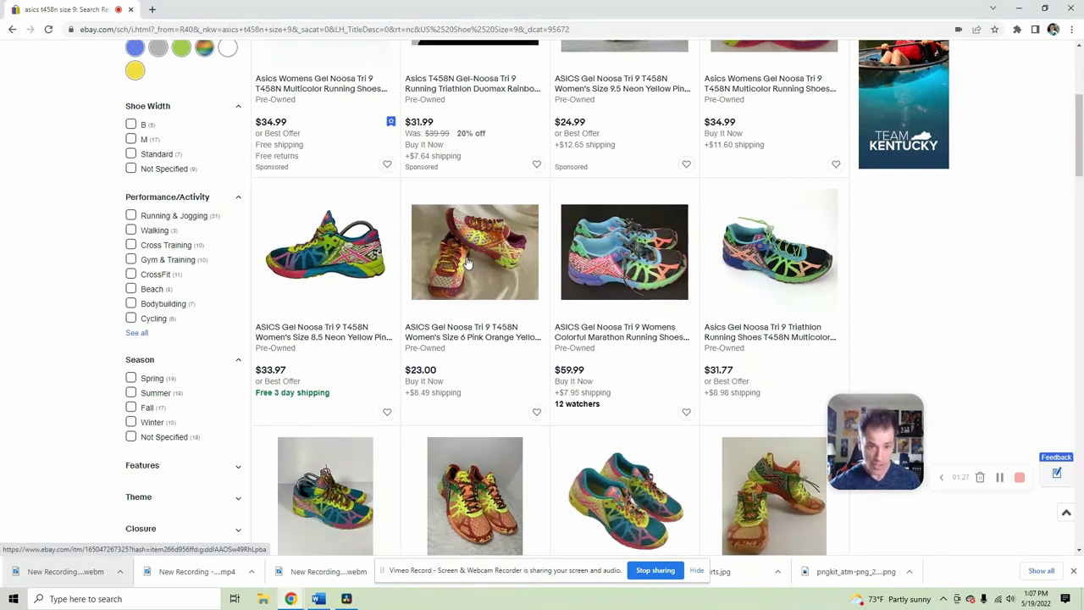
{"action": "scroll", "coordinate": [479, 233], "scroll_direction": "down", "scroll_amount": 1}
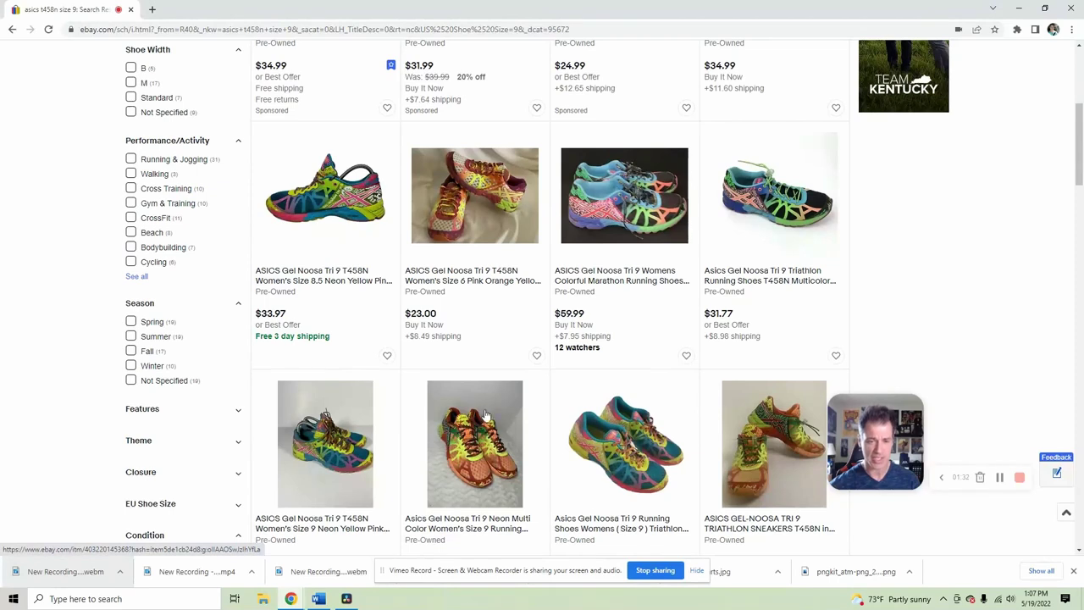
{"action": "scroll", "coordinate": [475, 265], "scroll_direction": "down", "scroll_amount": 1}
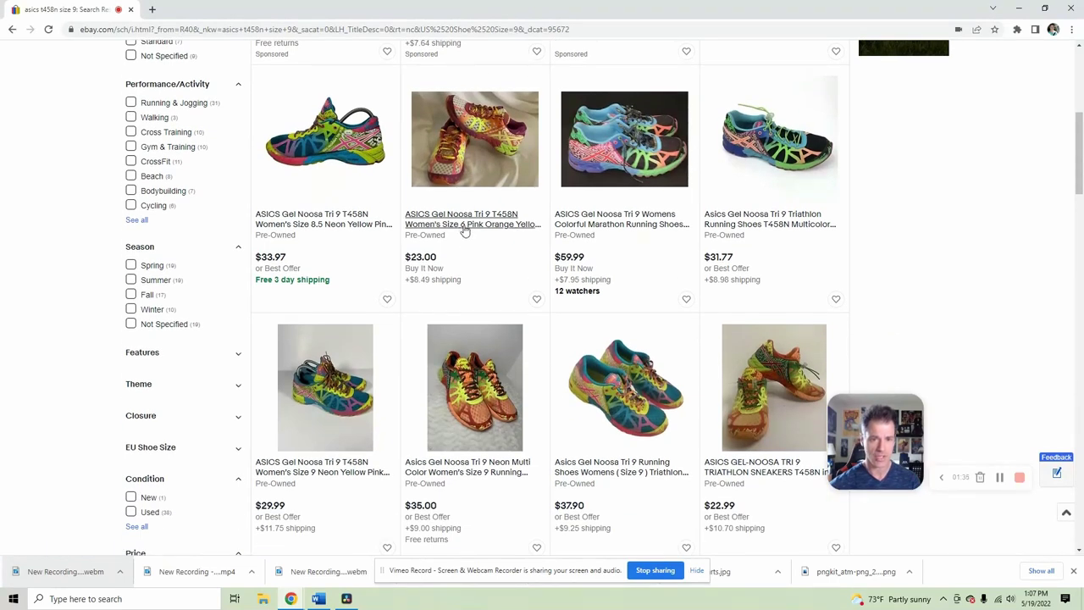
{"action": "scroll", "coordinate": [496, 244], "scroll_direction": "down", "scroll_amount": 3}
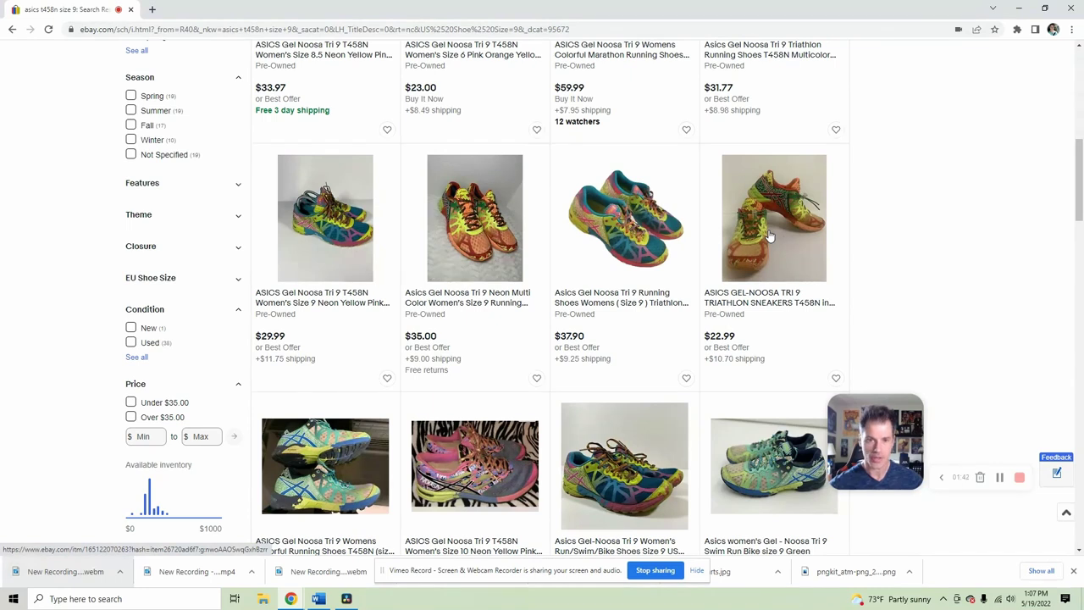
{"action": "scroll", "coordinate": [516, 247], "scroll_direction": "down", "scroll_amount": 5}
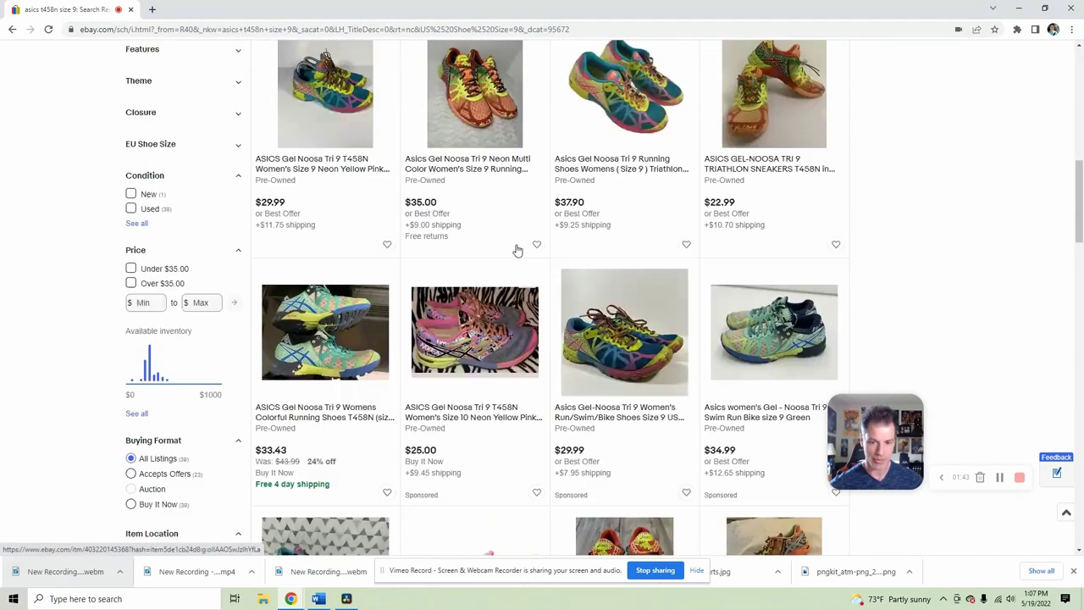
{"action": "scroll", "coordinate": [517, 250], "scroll_direction": "down", "scroll_amount": 3}
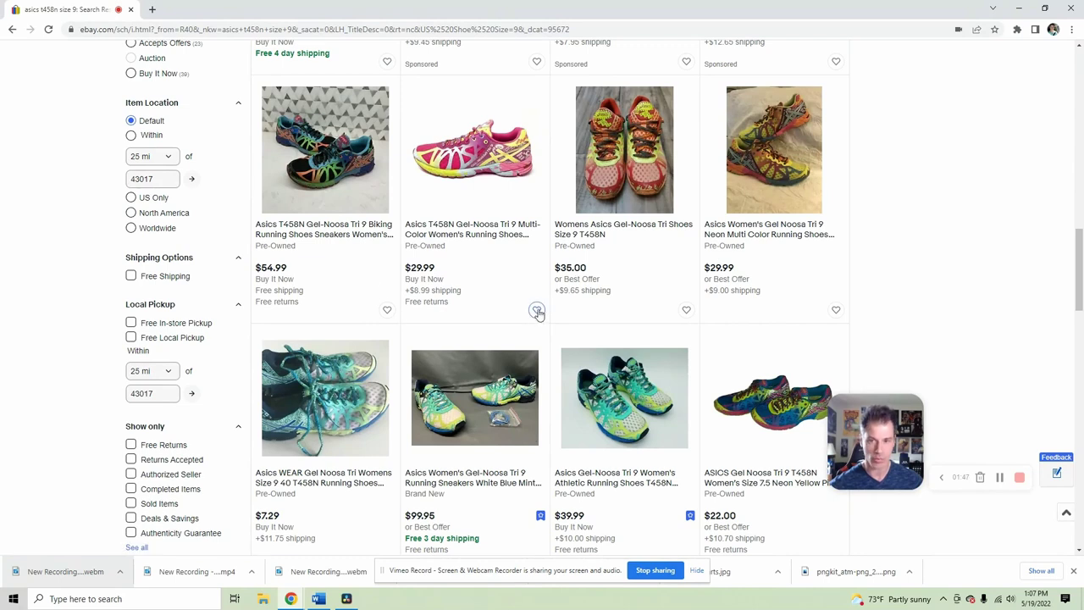
{"action": "scroll", "coordinate": [542, 310], "scroll_direction": "down", "scroll_amount": 8}
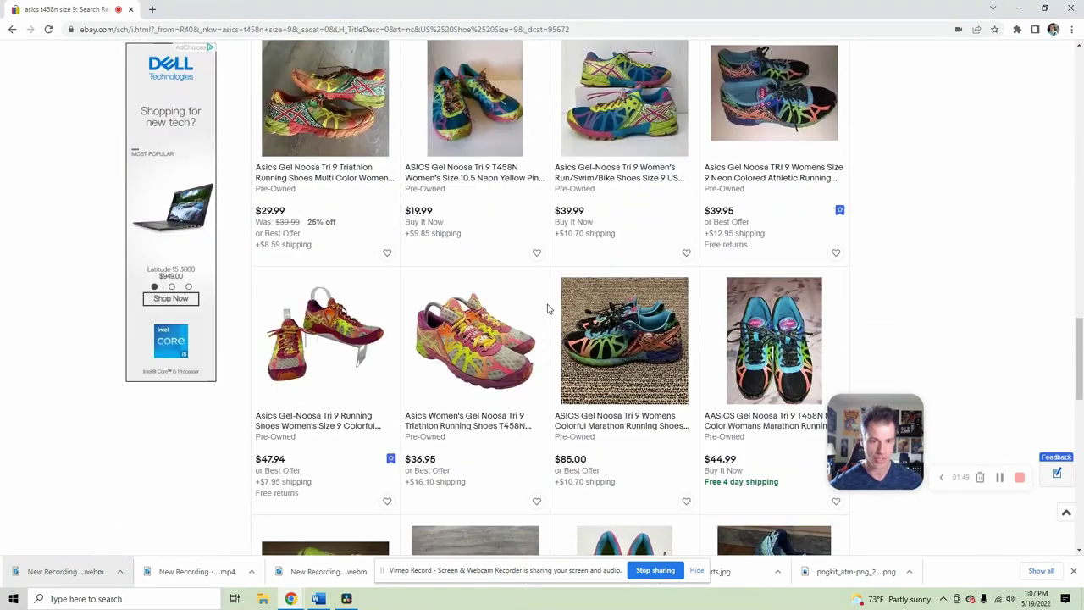
{"action": "scroll", "coordinate": [555, 293], "scroll_direction": "down", "scroll_amount": 2}
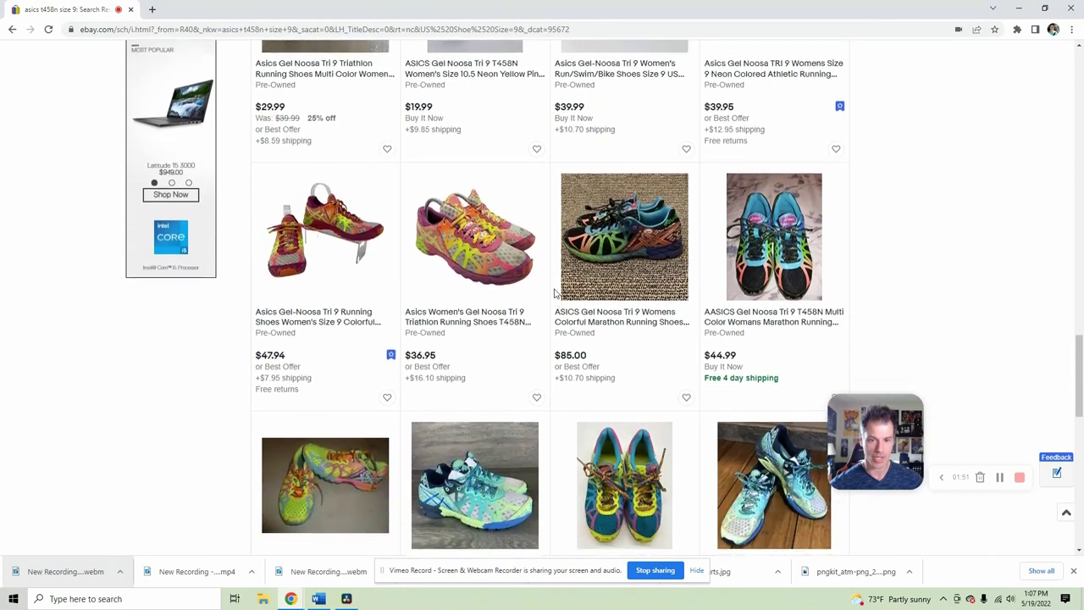
{"action": "scroll", "coordinate": [558, 288], "scroll_direction": "down", "scroll_amount": 3}
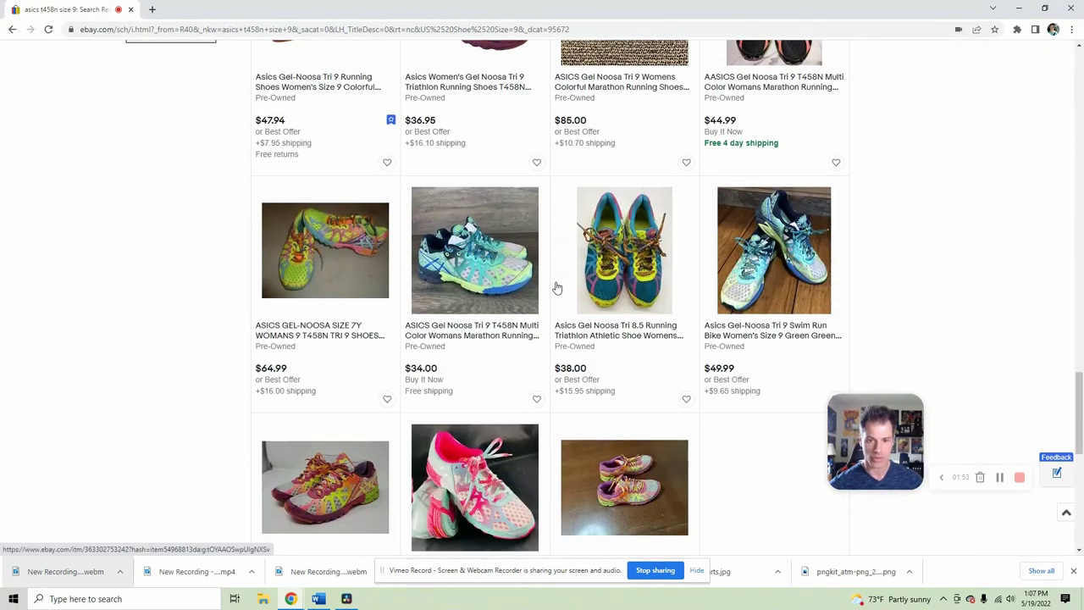
{"action": "scroll", "coordinate": [555, 271], "scroll_direction": "down", "scroll_amount": 3}
{"action": "scroll", "coordinate": [555, 254], "scroll_direction": "down", "scroll_amount": 1}
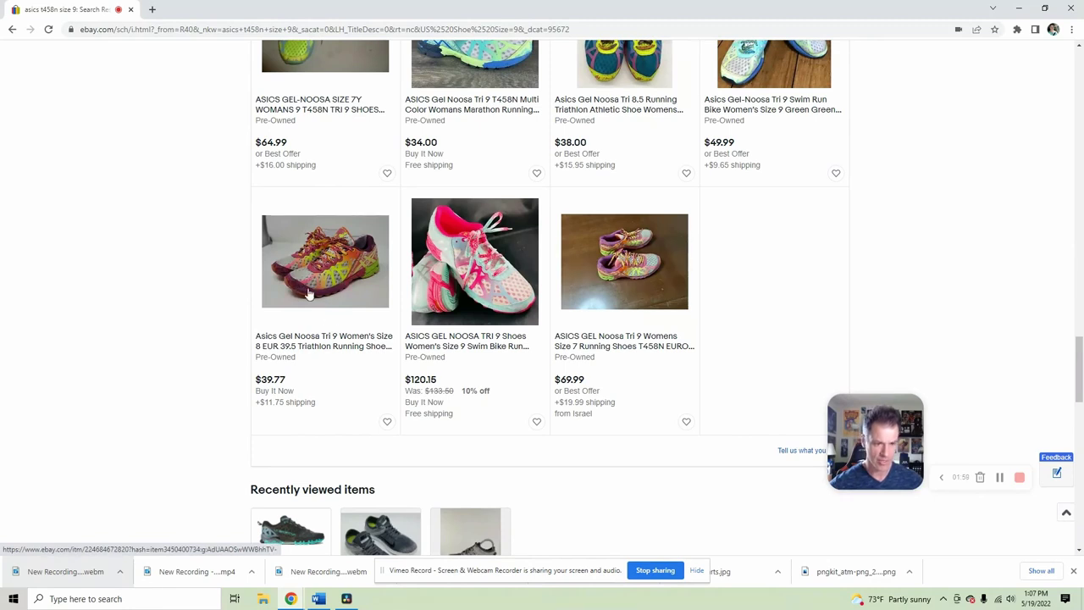
{"action": "scroll", "coordinate": [513, 239], "scroll_direction": "up", "scroll_amount": 1}
{"action": "scroll", "coordinate": [514, 237], "scroll_direction": "up", "scroll_amount": 15}
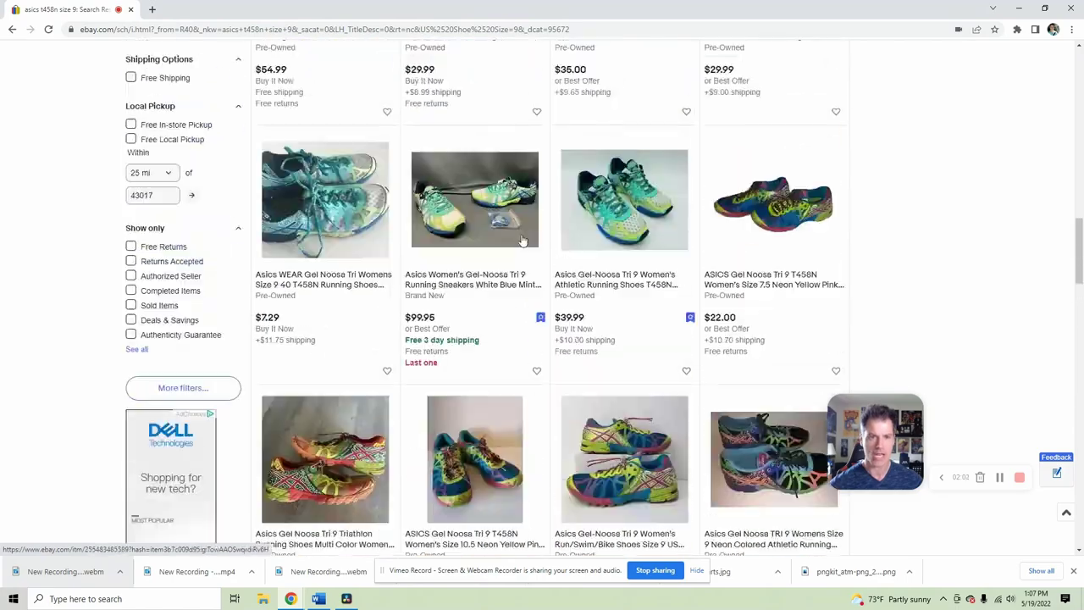
{"action": "scroll", "coordinate": [533, 252], "scroll_direction": "up", "scroll_amount": 3}
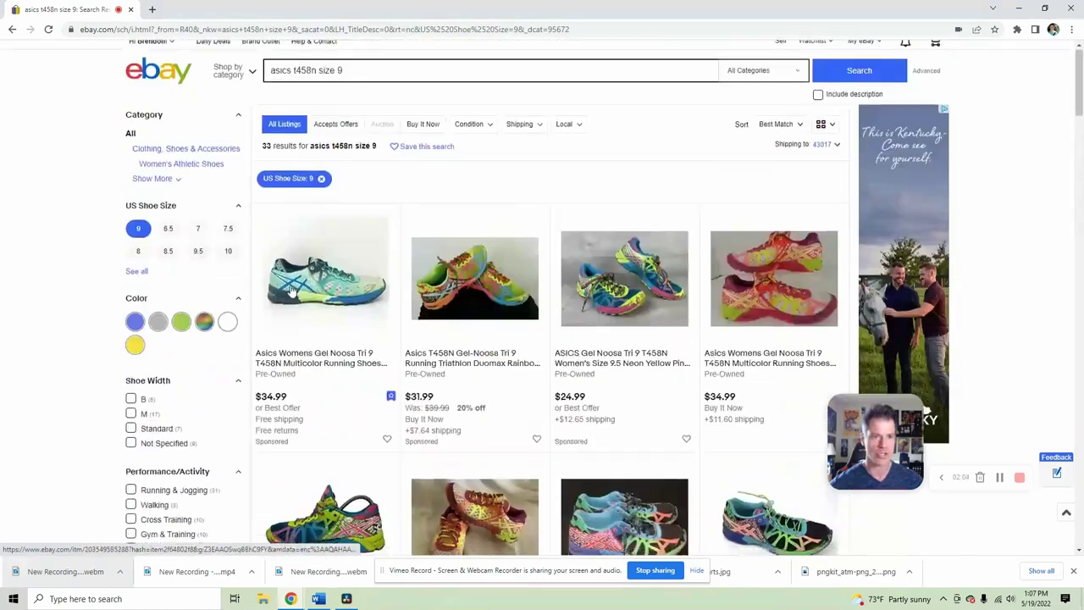
{"action": "scroll", "coordinate": [243, 283], "scroll_direction": "down", "scroll_amount": 15}
- Narrow to sold, used listings and review the 18 results
{"action": "left_click", "coordinate": [130, 221]}
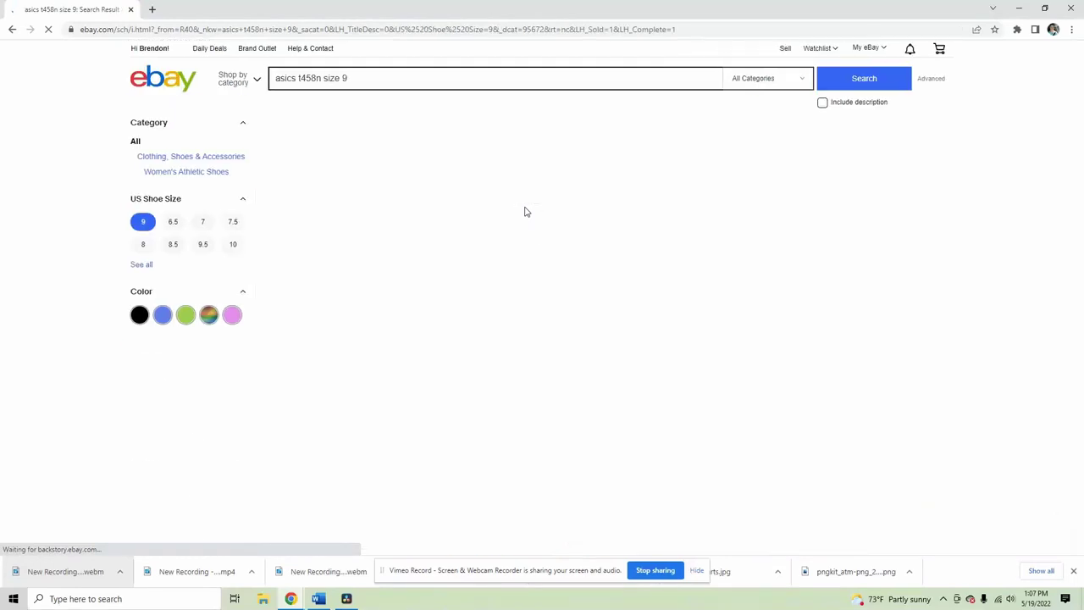
{"action": "scroll", "coordinate": [219, 268], "scroll_direction": "down", "scroll_amount": 6}
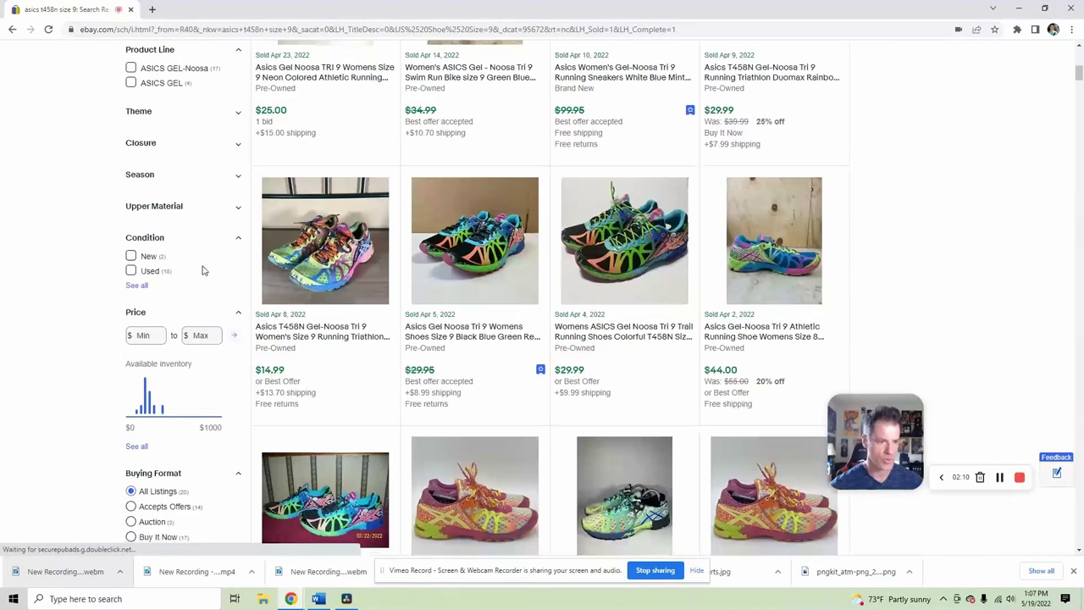
{"action": "scroll", "coordinate": [508, 288], "scroll_direction": "up", "scroll_amount": 1}
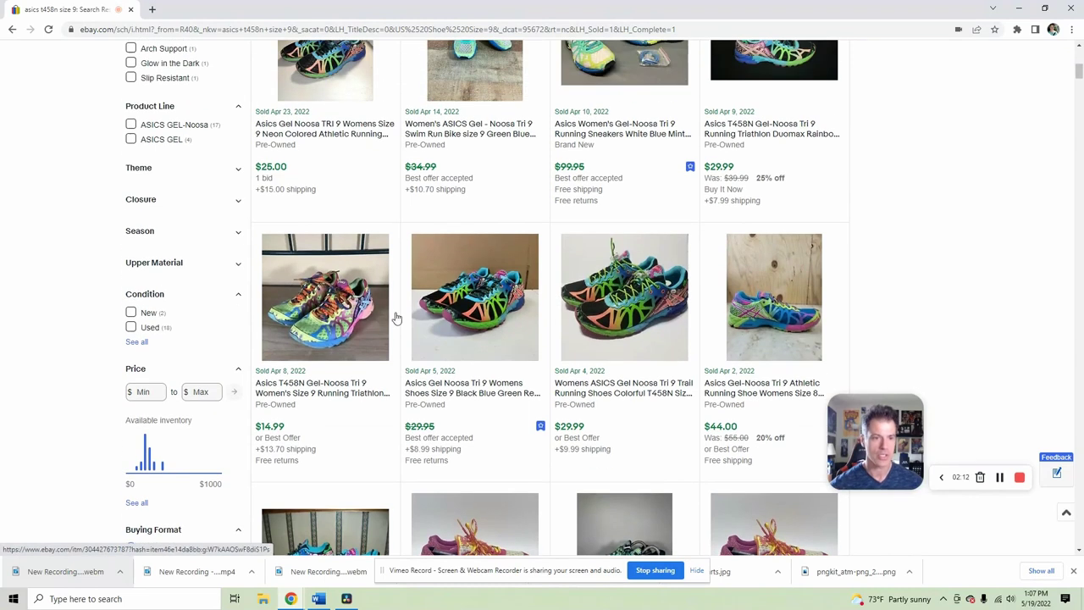
{"action": "left_click", "coordinate": [131, 327]}
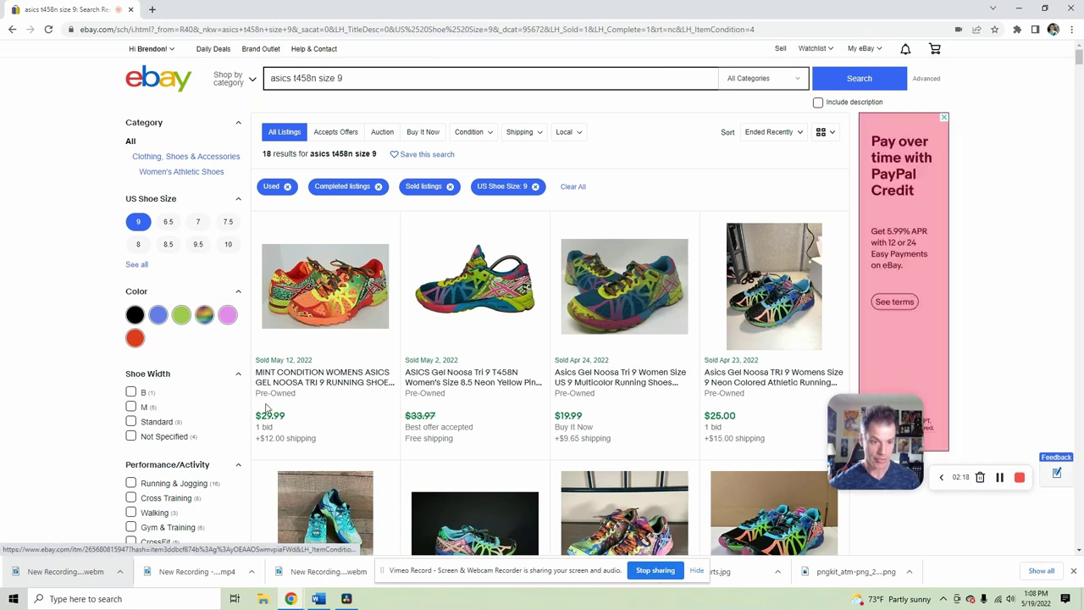
{"action": "scroll", "coordinate": [549, 277], "scroll_direction": "down", "scroll_amount": 7}
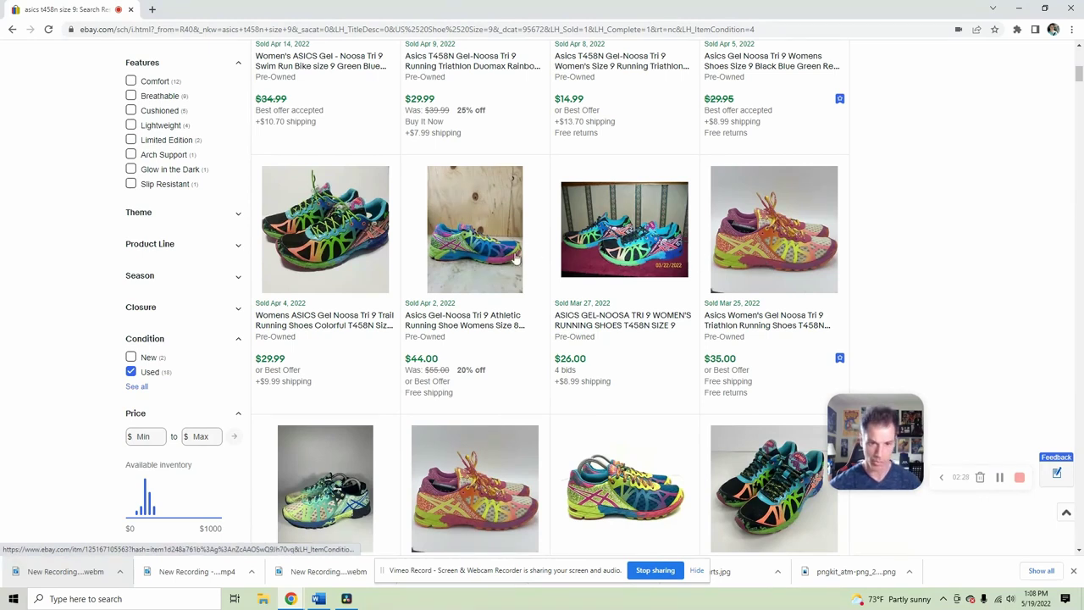
{"action": "scroll", "coordinate": [765, 267], "scroll_direction": "down", "scroll_amount": 4}
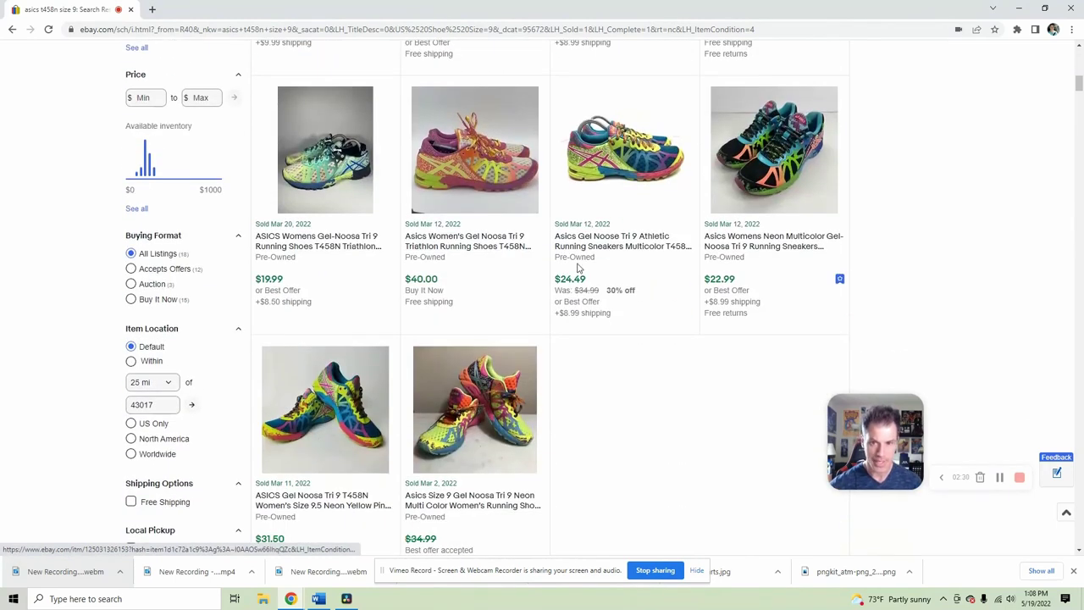
{"action": "scroll", "coordinate": [576, 266], "scroll_direction": "down", "scroll_amount": 4}
{"action": "scroll", "coordinate": [574, 225], "scroll_direction": "up", "scroll_amount": 2}
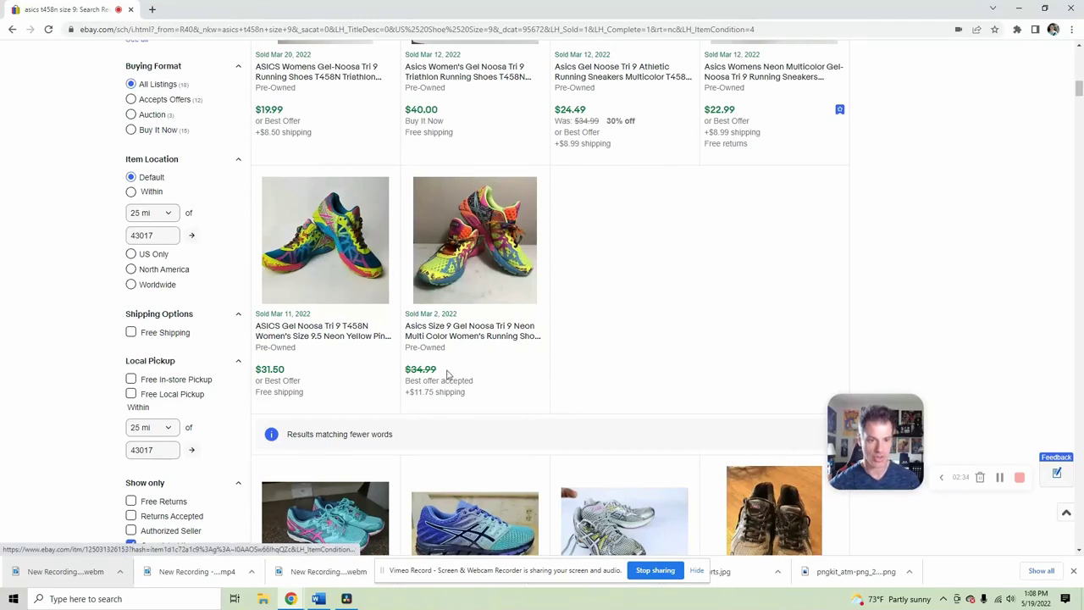
{"action": "scroll", "coordinate": [553, 305], "scroll_direction": "up", "scroll_amount": 3}
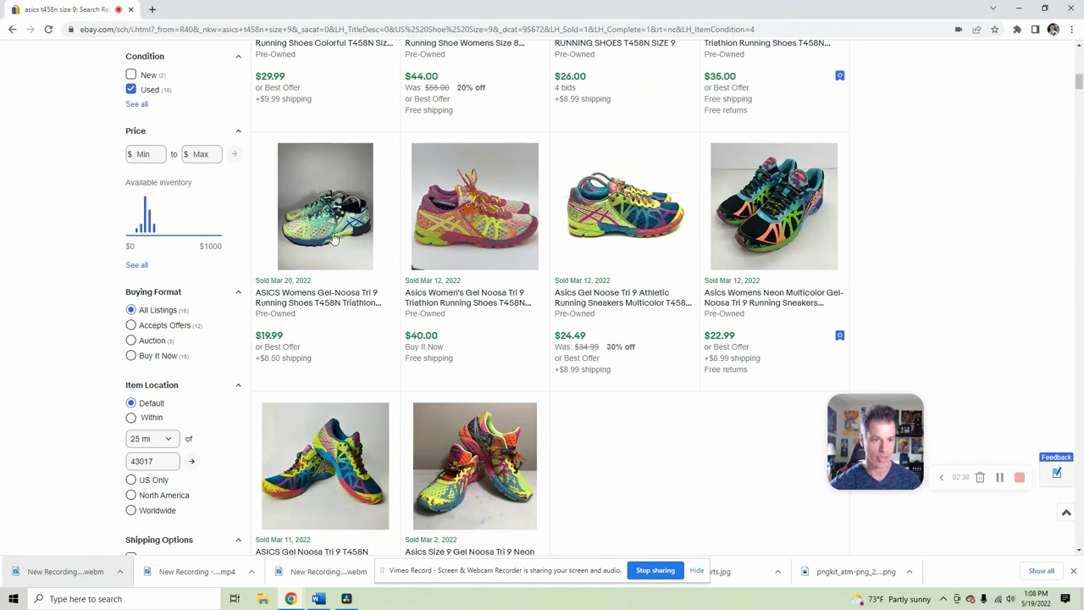
{"action": "scroll", "coordinate": [771, 271], "scroll_direction": "up", "scroll_amount": 1}
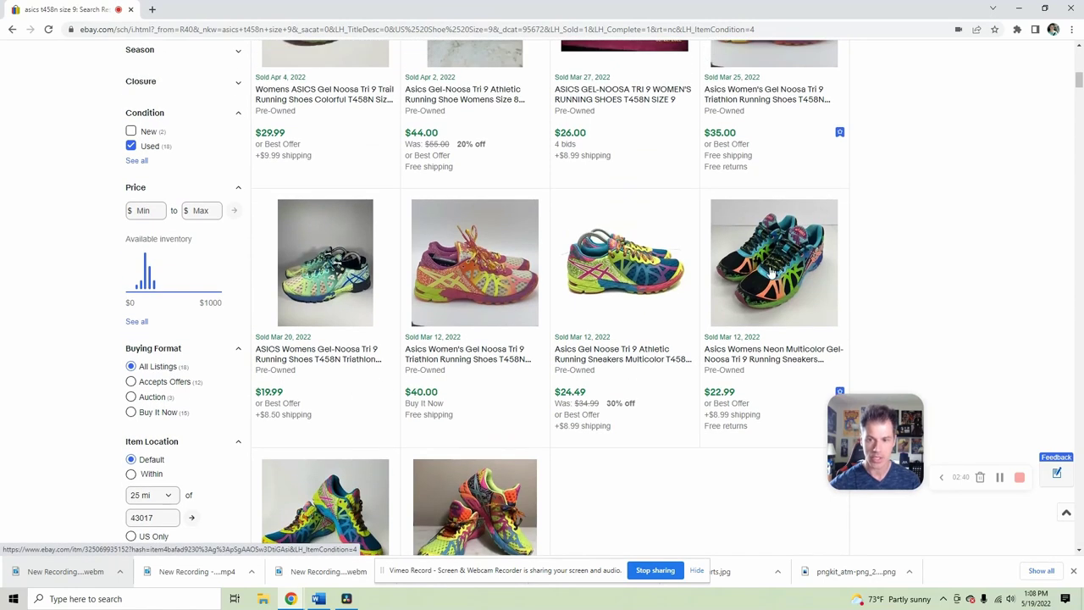
{"action": "scroll", "coordinate": [554, 293], "scroll_direction": "up", "scroll_amount": 10}
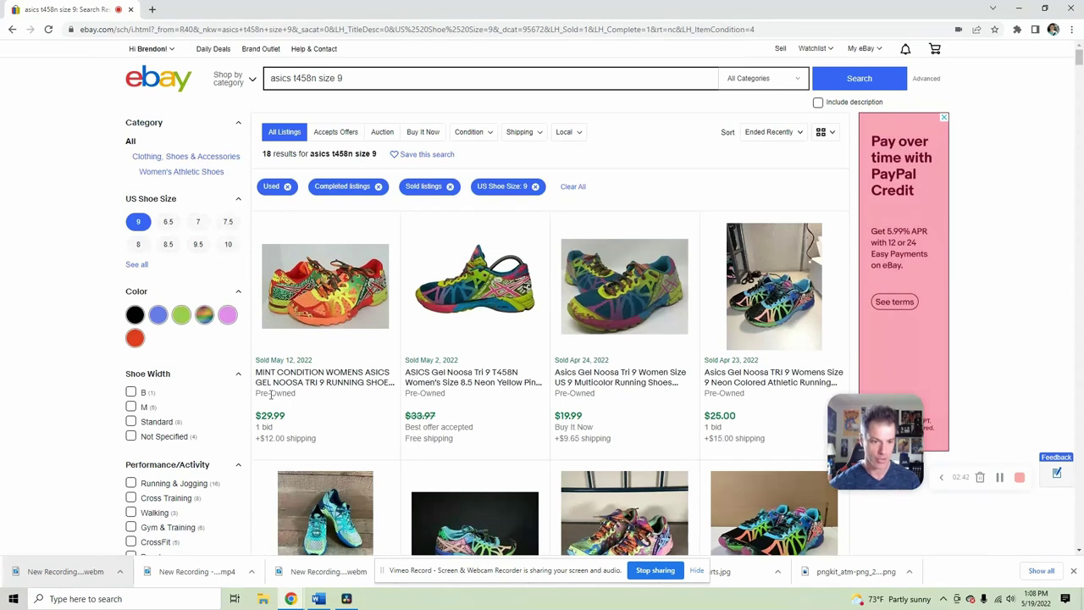
- Open the $29.99 sold Gel Noosa Tri 9 listing, view its six photos, then start a similar listing
{"action": "left_click", "coordinate": [337, 380]}
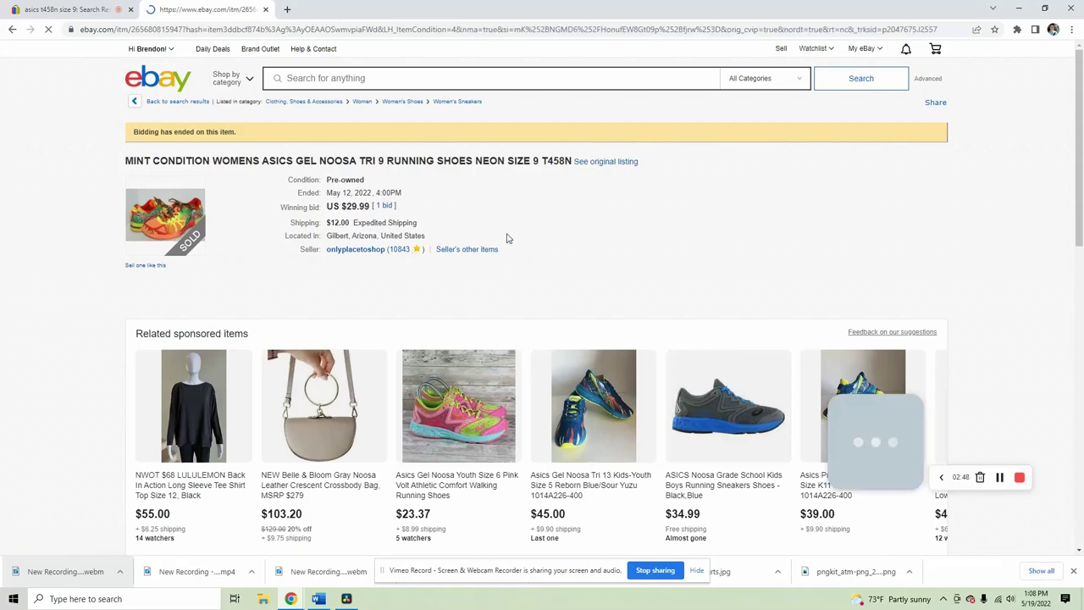
{"action": "scroll", "coordinate": [288, 275], "scroll_direction": "down", "scroll_amount": 6}
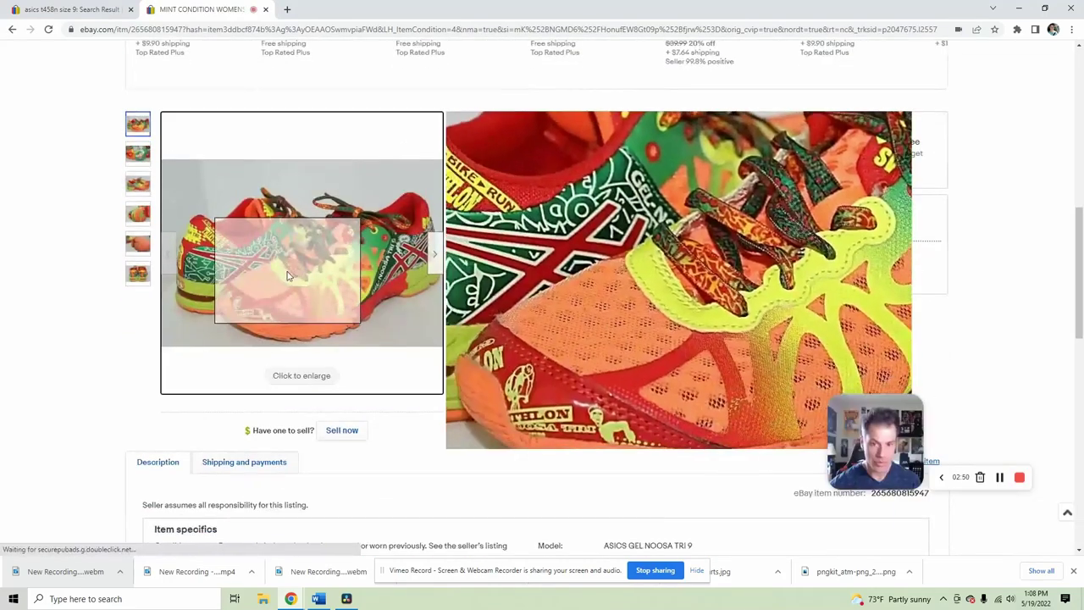
{"action": "left_click", "coordinate": [288, 275]}
{"action": "left_click", "coordinate": [1057, 267]}
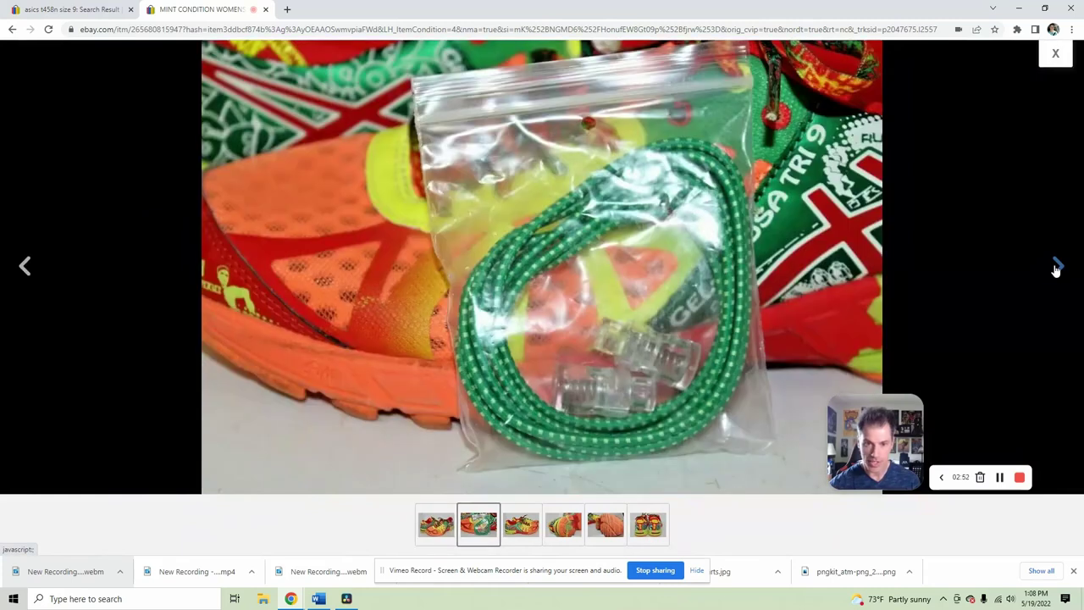
{"action": "left_click", "coordinate": [1056, 267]}
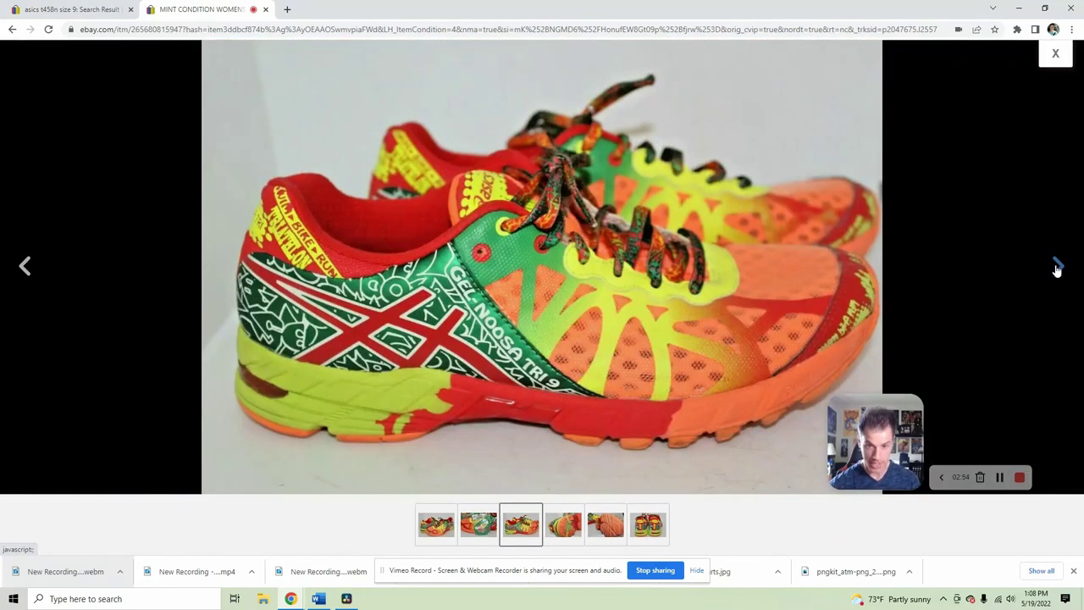
{"action": "left_click", "coordinate": [1056, 267]}
{"action": "left_click", "coordinate": [1056, 267]}
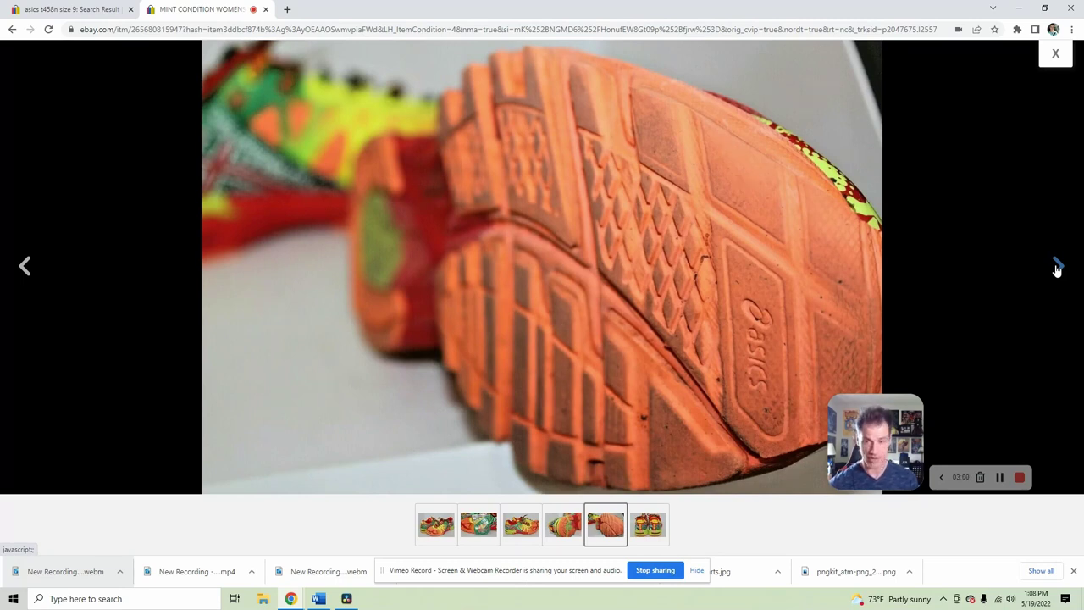
{"action": "left_click", "coordinate": [1056, 267]}
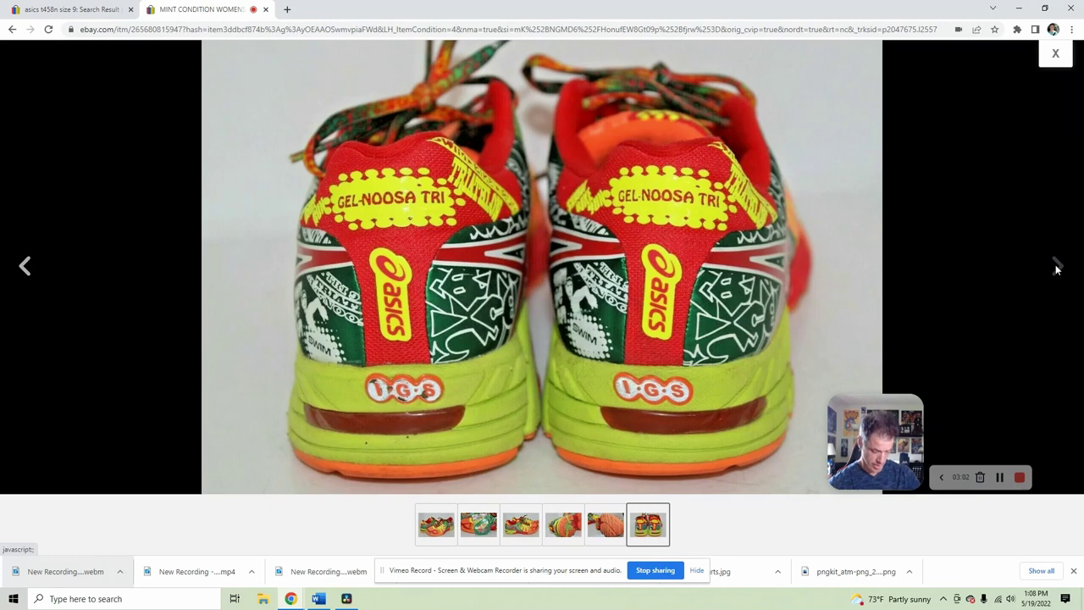
{"action": "left_click", "coordinate": [1056, 55]}
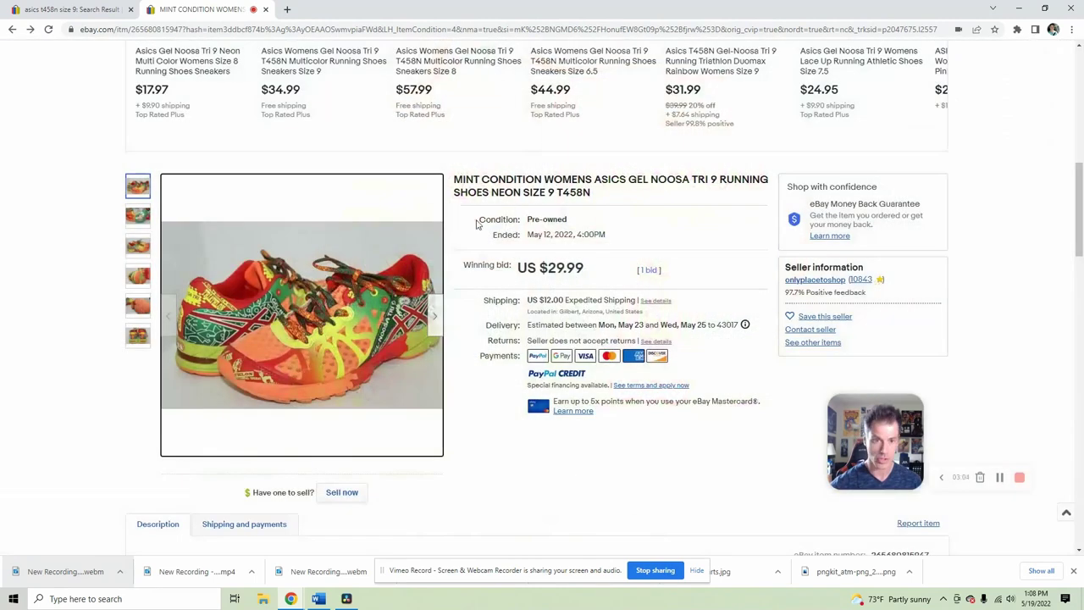
{"action": "left_click", "coordinate": [341, 492]}
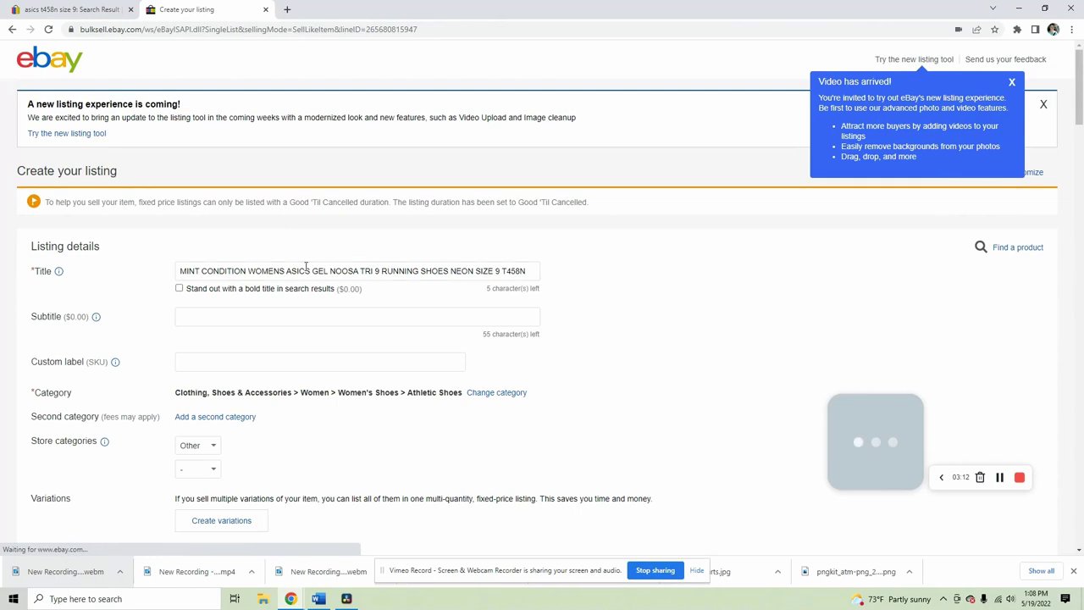
- Retitle the listing 'Asics Gel Noosa Tri 9 Women's Running Shoes Multi-color Orange Size 9 T458N'
{"action": "left_click_drag", "start_coordinate": [359, 269], "coordinate": [58, 238]}
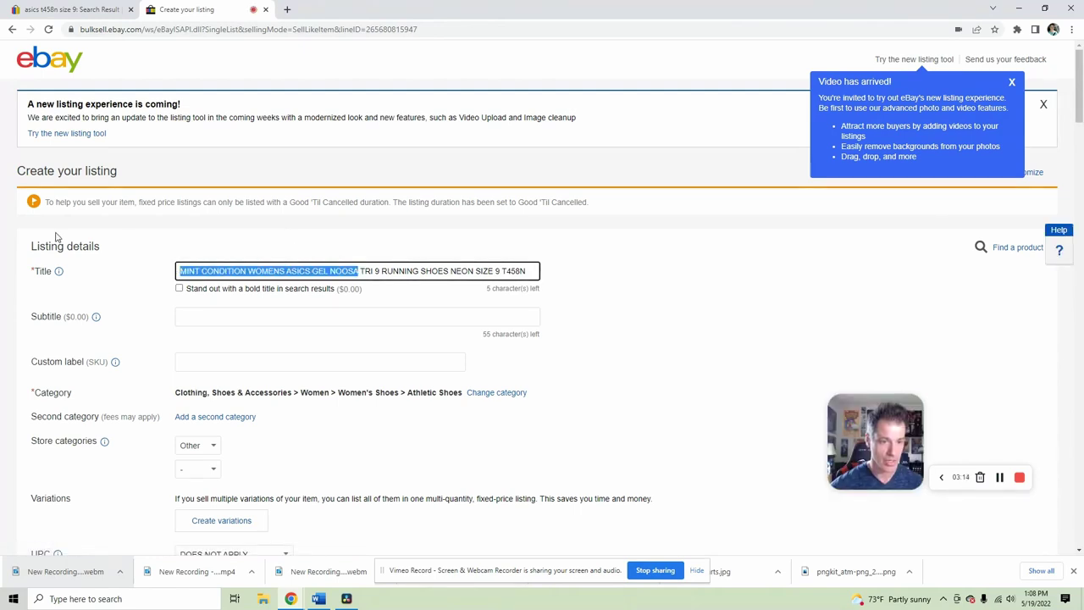
{"action": "type", "text": "Asics Gel Noosa"}
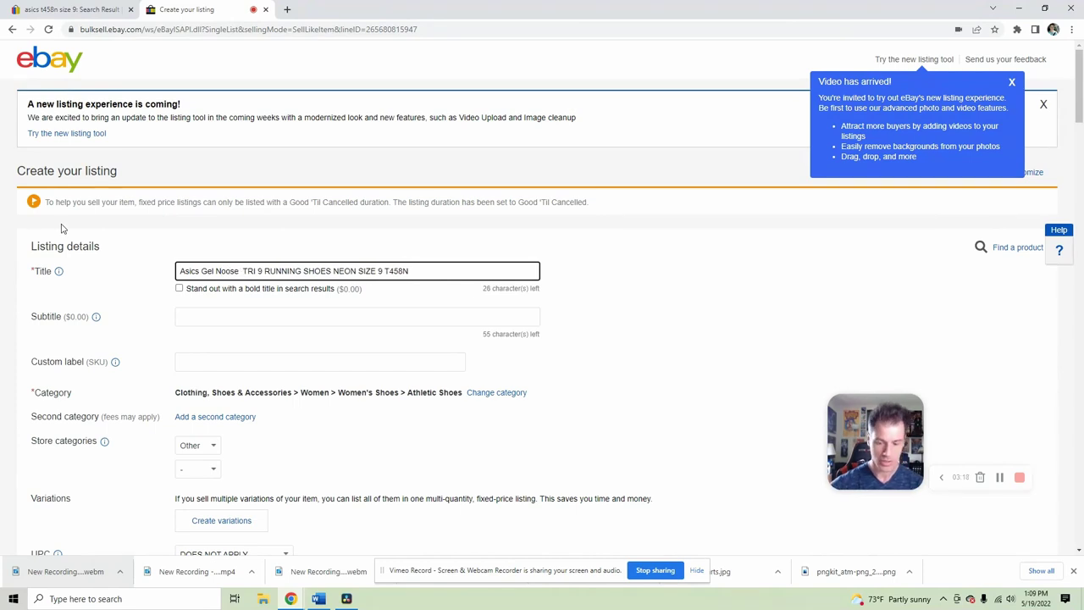
{"action": "key", "text": "BackSpace"}
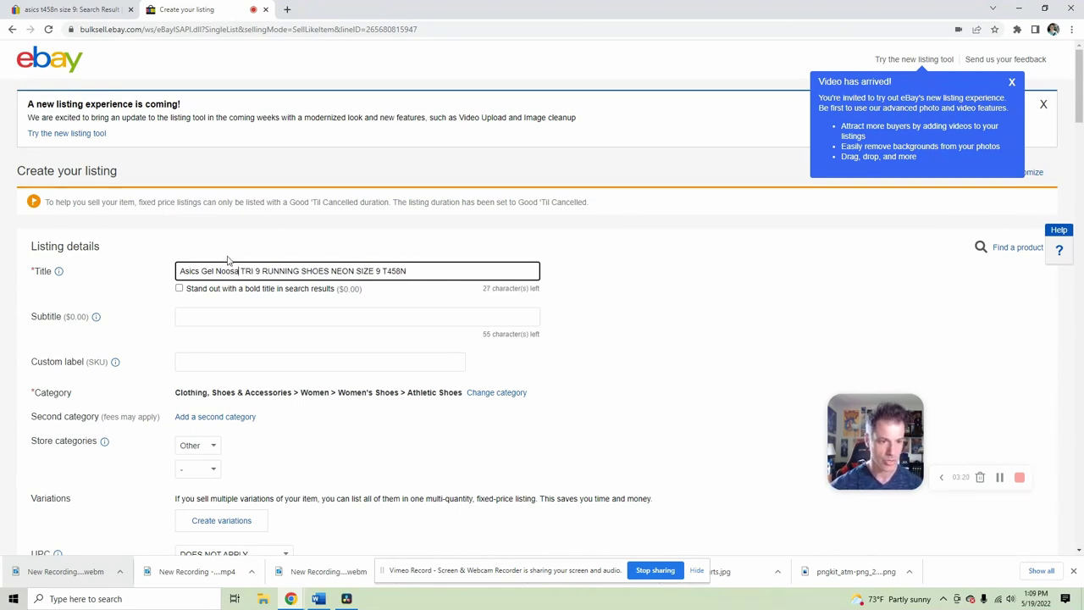
{"action": "left_click_drag", "start_coordinate": [241, 270], "coordinate": [465, 264]}
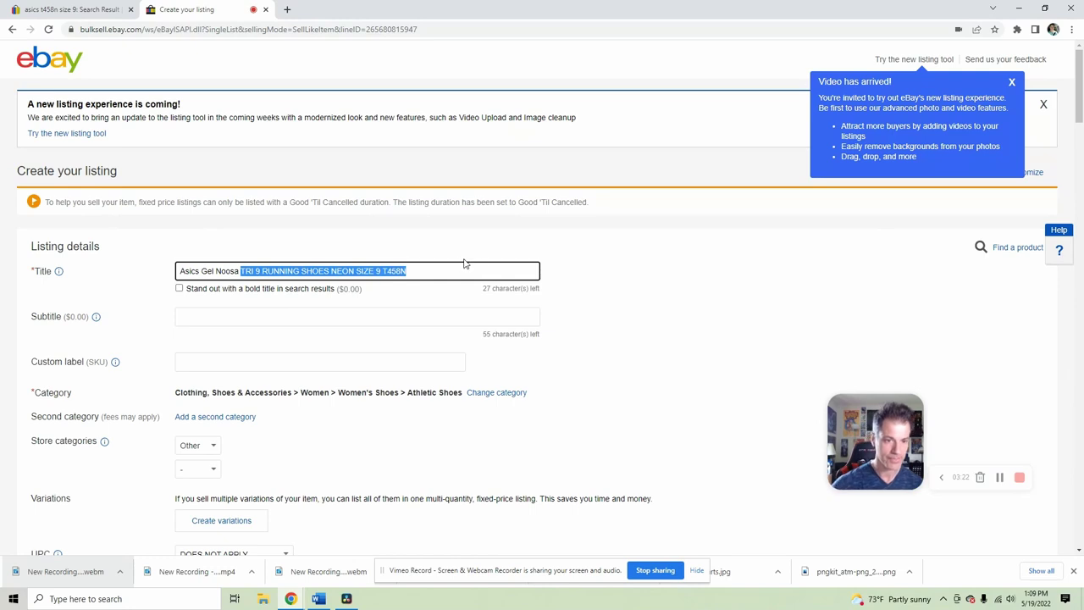
{"action": "type", "text": "Tri 9"}
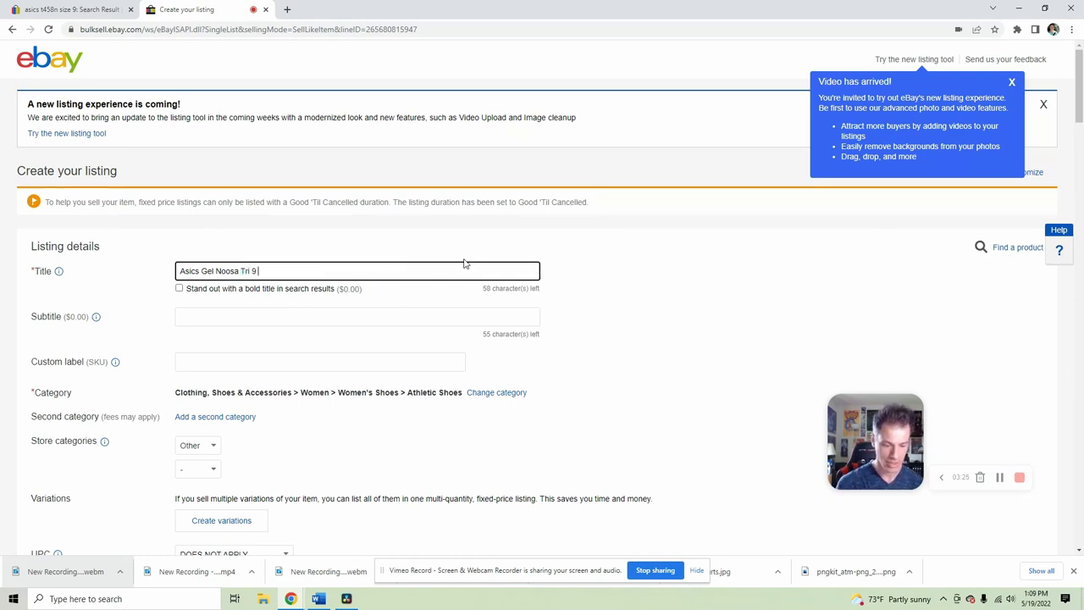
{"action": "type", "text": " Women's Run"}
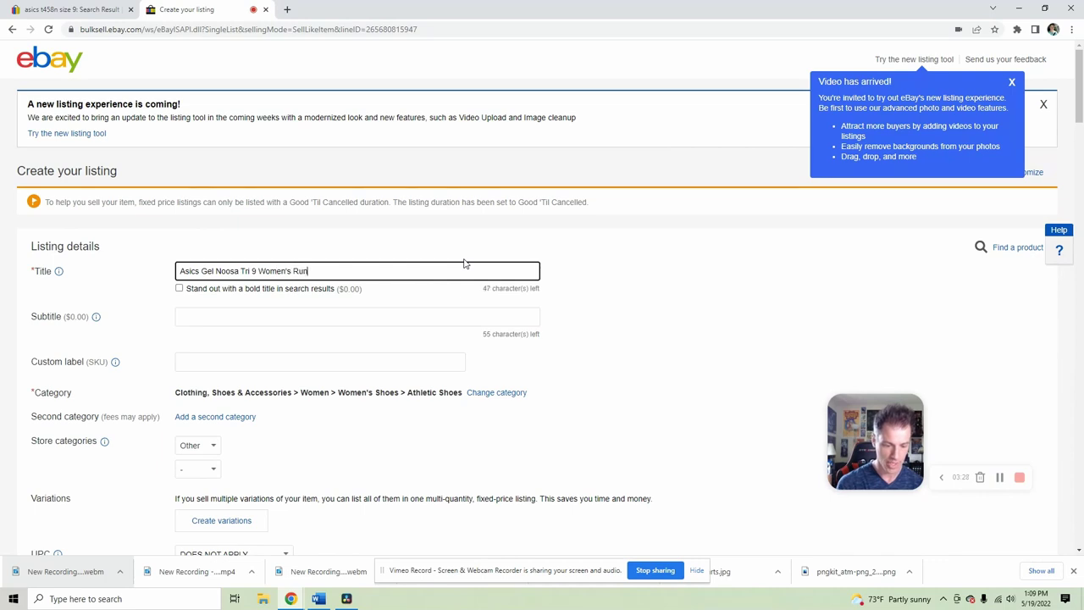
{"action": "type", "text": "ning Shoes "}
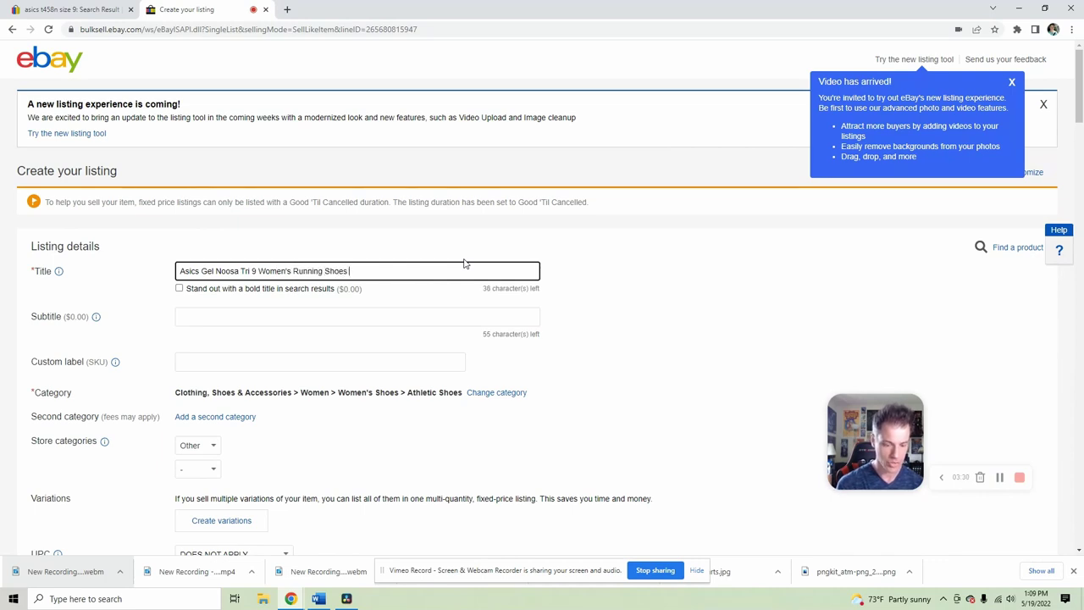
{"action": "type", "text": "Multi-c"}
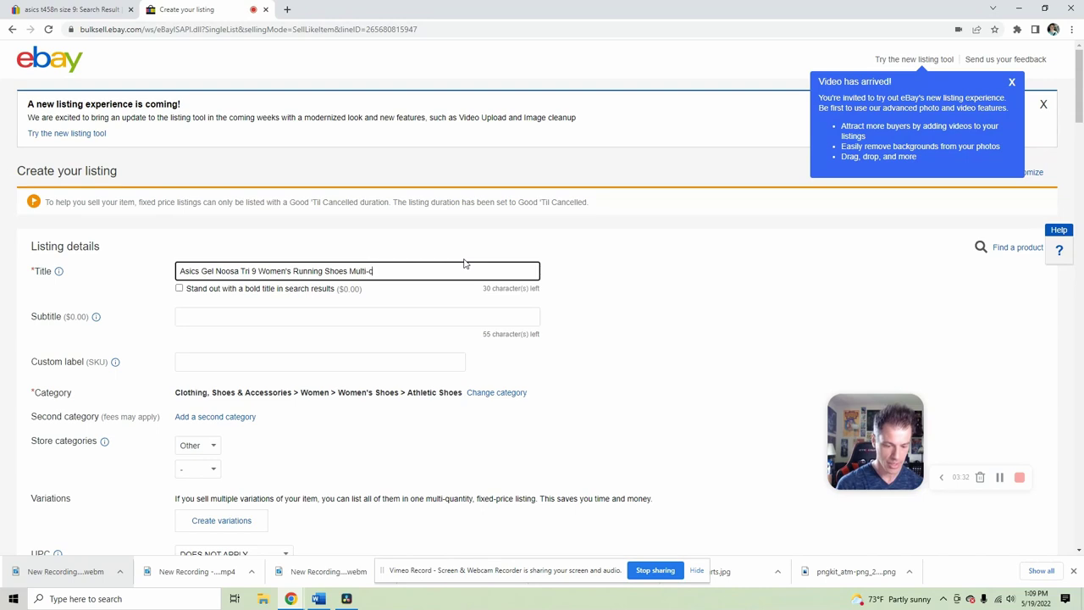
{"action": "type", "text": "olor Orange"}
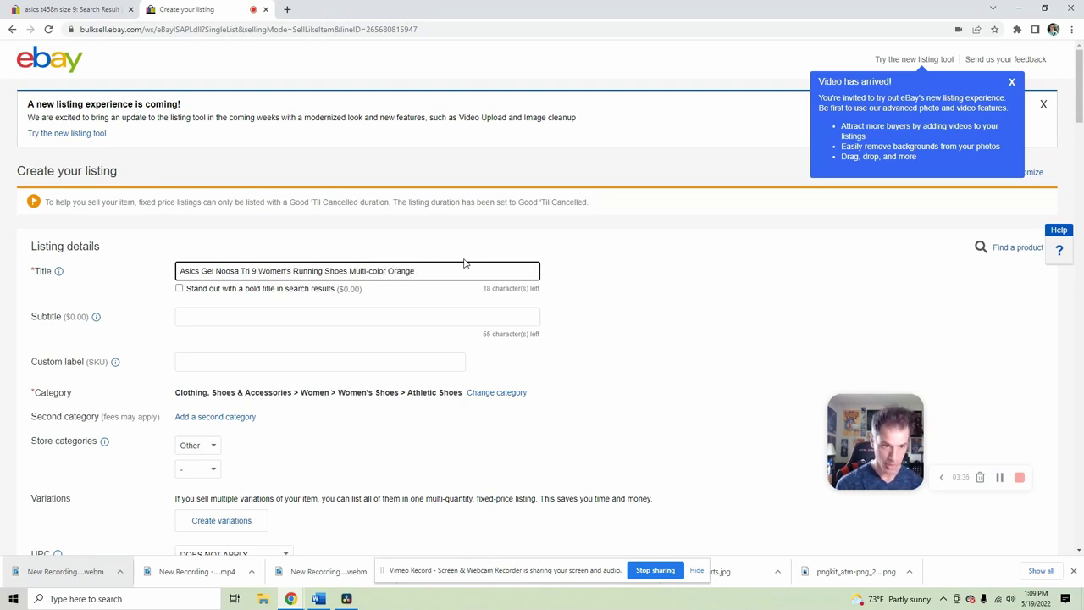
{"action": "type", "text": " Size "}
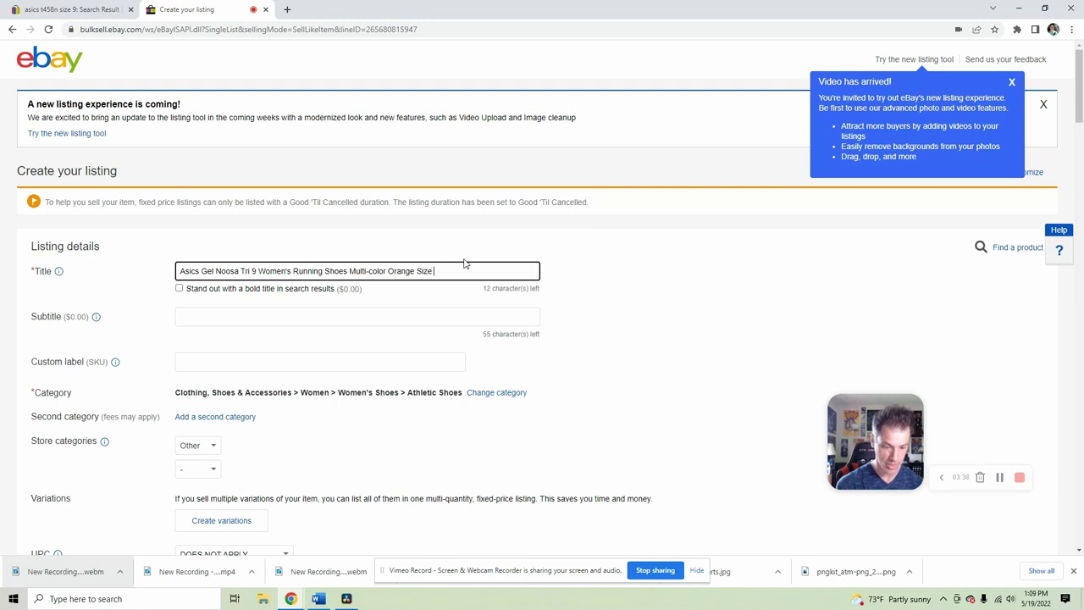
{"action": "type", "text": "9 T"}
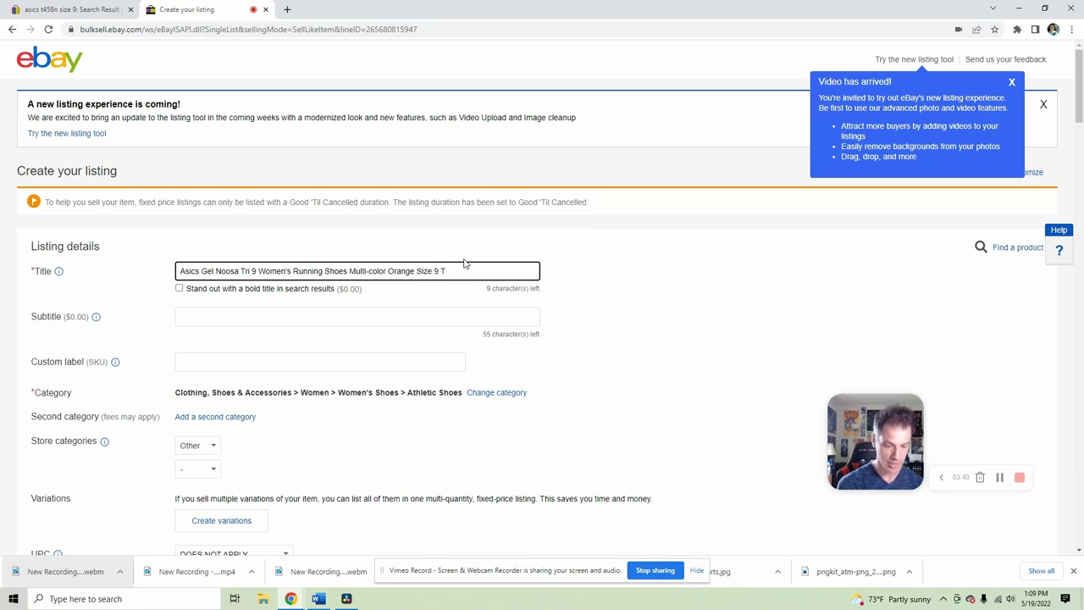
{"action": "type", "text": "458N"}
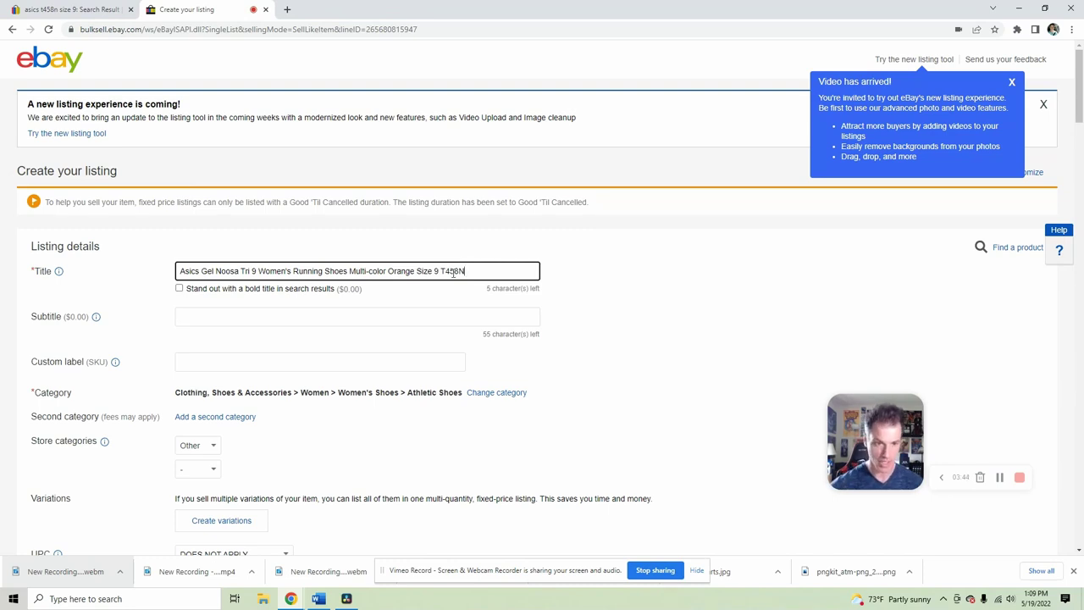
{"action": "left_click_drag", "start_coordinate": [464, 267], "coordinate": [103, 283]}
- Copy the new listing title and check the UPC value 'DOES NOT APPLY'
{"action": "right_click", "coordinate": [271, 276]}
{"action": "left_click", "coordinate": [297, 316]}
{"action": "scroll", "coordinate": [392, 293], "scroll_direction": "down", "scroll_amount": 5}
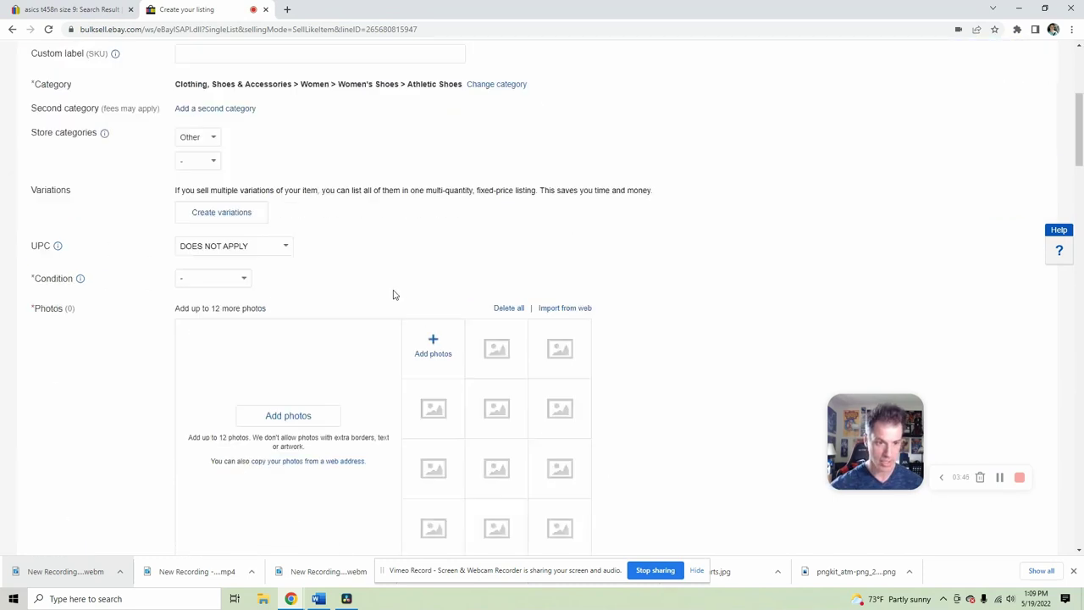
{"action": "left_click", "coordinate": [270, 159]}
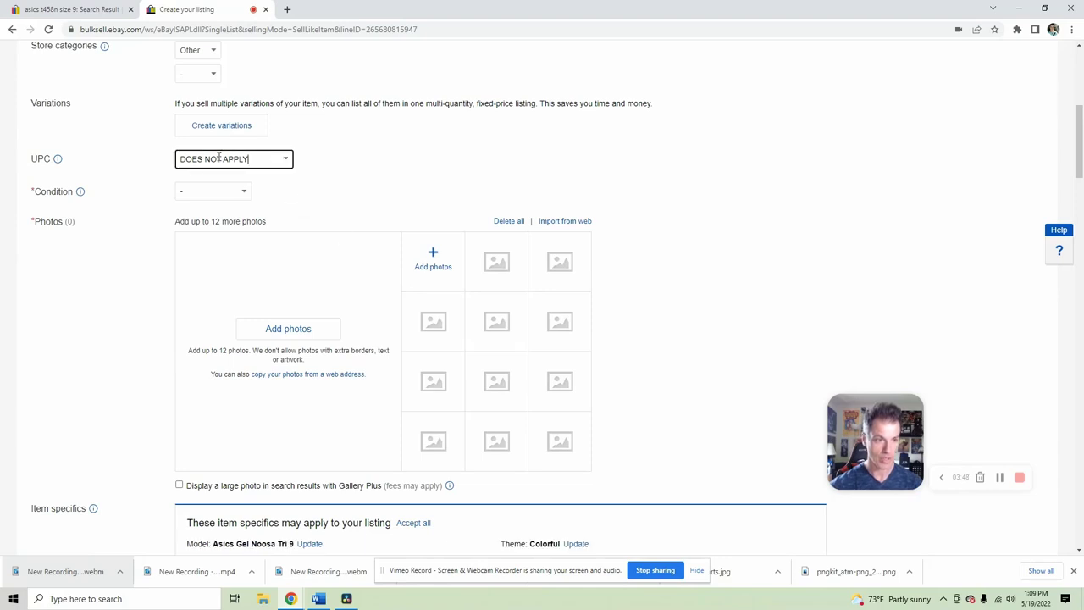
{"action": "left_click_drag", "start_coordinate": [269, 158], "coordinate": [104, 160]}
{"action": "left_click", "coordinate": [325, 168]}
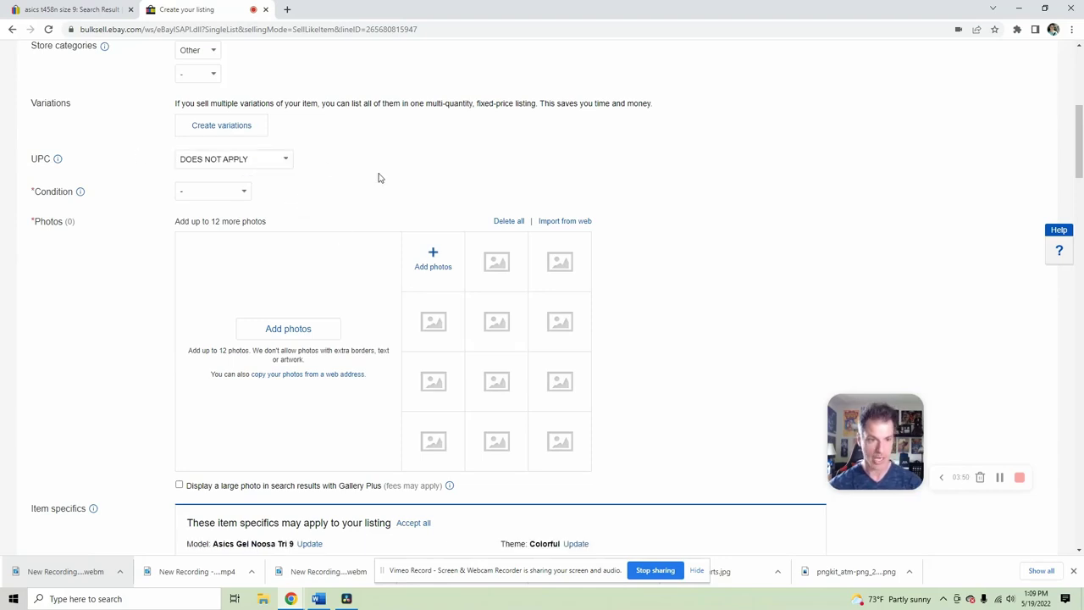
- Set condition to Pre-owned with note 'In very good pre-owned condition with excellent insoles'
{"action": "left_click", "coordinate": [240, 195]}
{"action": "left_click", "coordinate": [241, 246]}
{"action": "left_click", "coordinate": [255, 249]}
{"action": "type", "text": "In "}
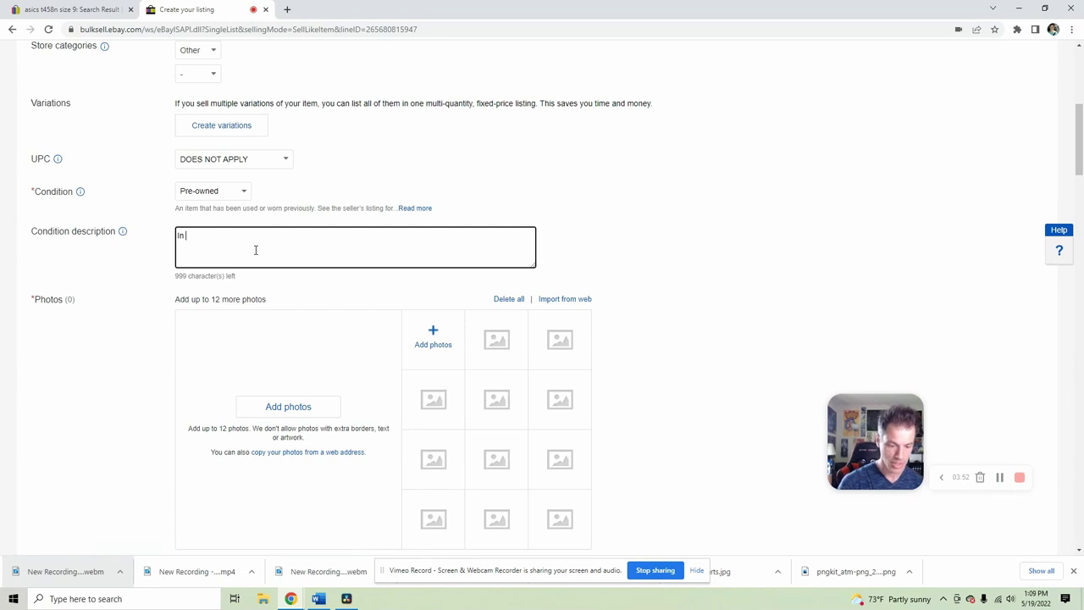
{"action": "type", "text": "very good pre-ow"}
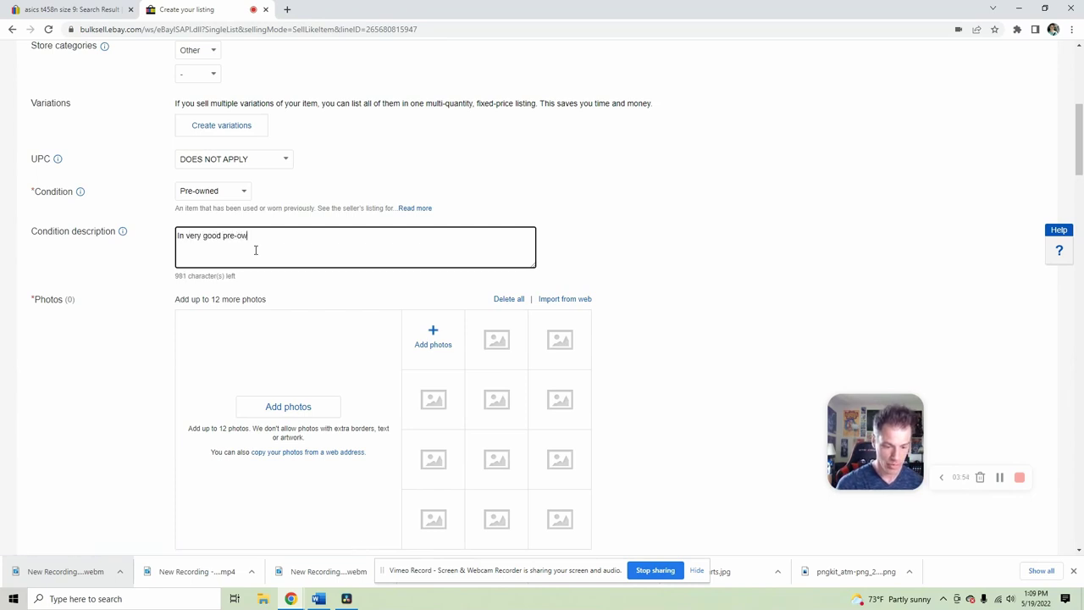
{"action": "type", "text": "ned condition with ex"}
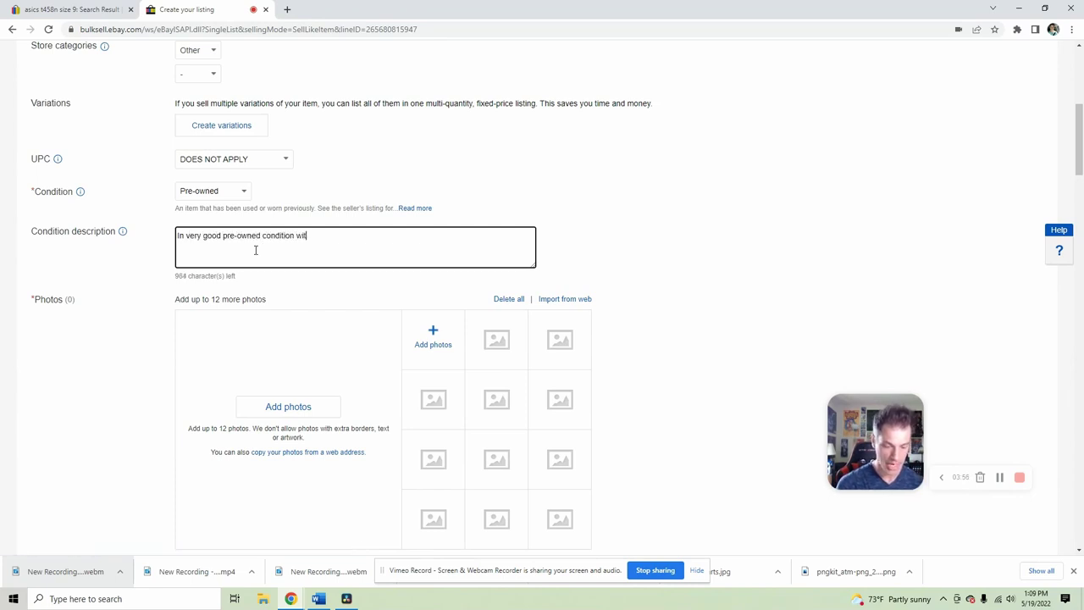
{"action": "type", "text": "cellent insoles"}
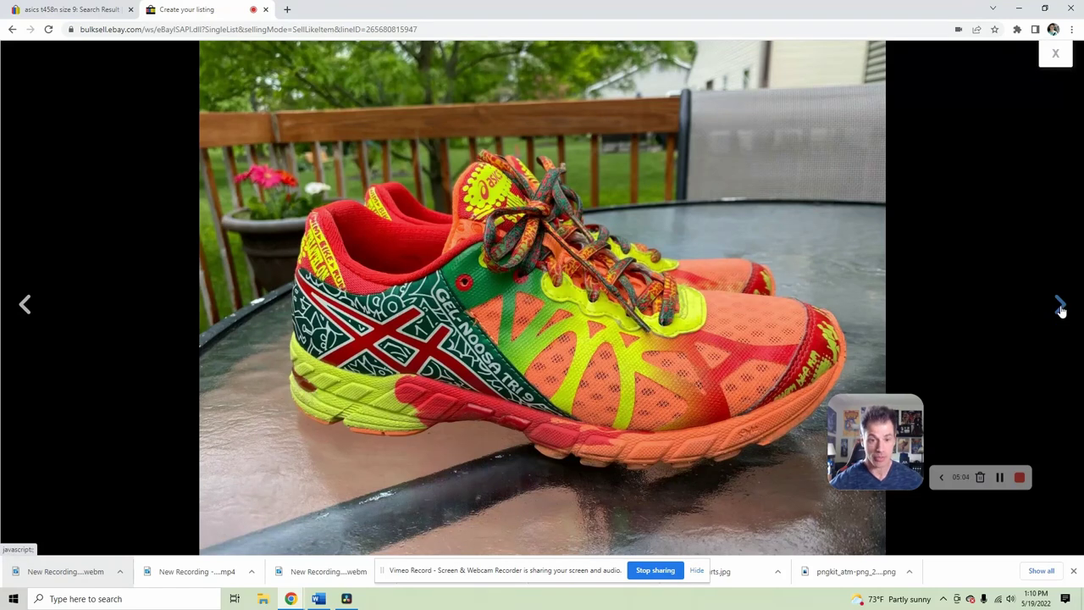
- Page through the listing's enlarged photos up to the size label close-up
{"action": "left_click", "coordinate": [1060, 305]}
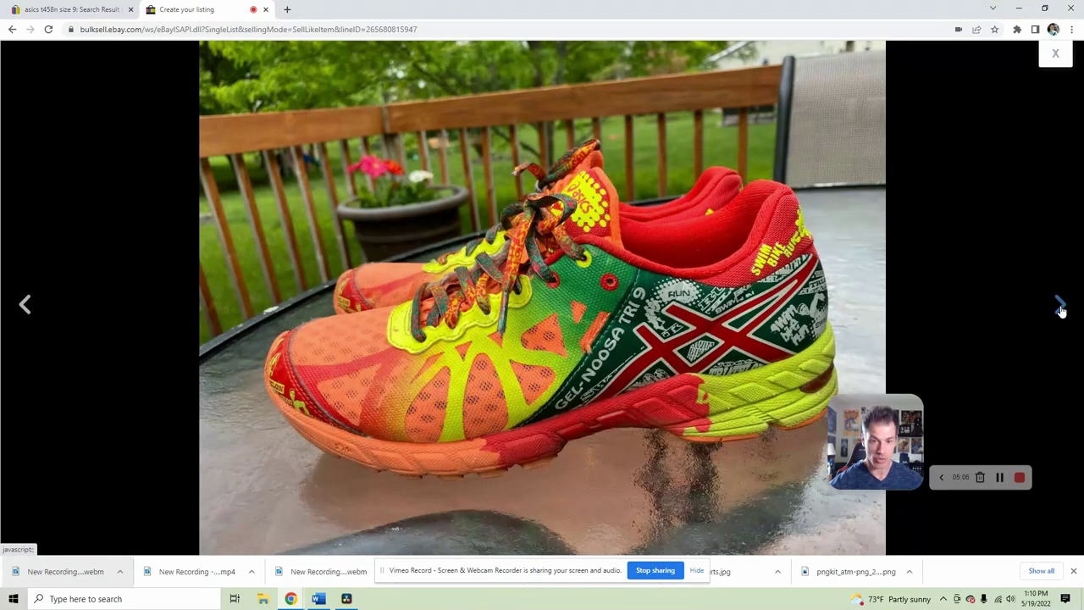
{"action": "left_click", "coordinate": [1059, 306]}
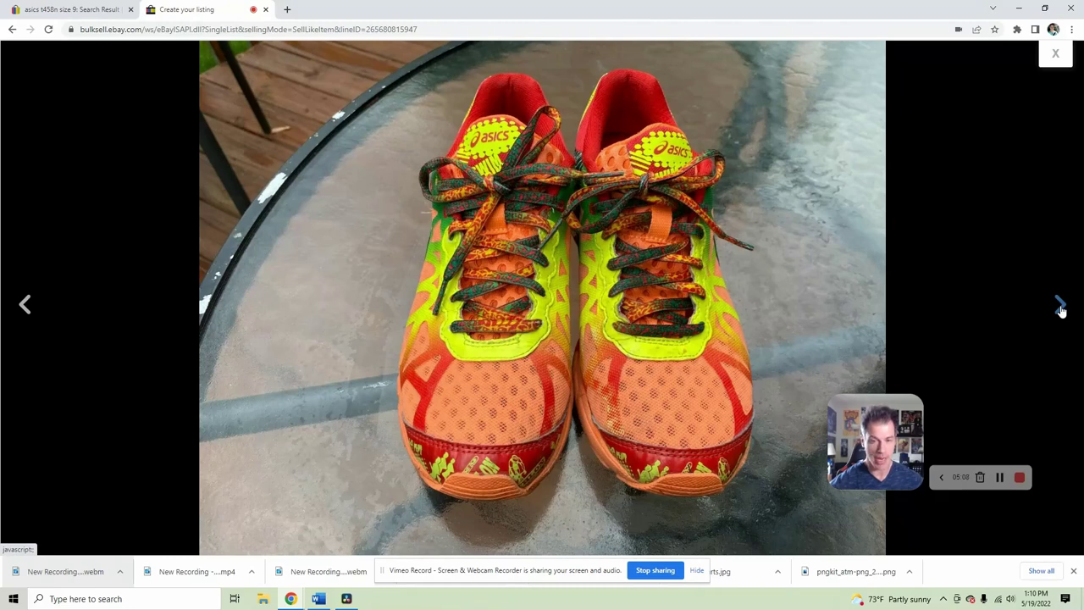
{"action": "left_click", "coordinate": [1061, 307]}
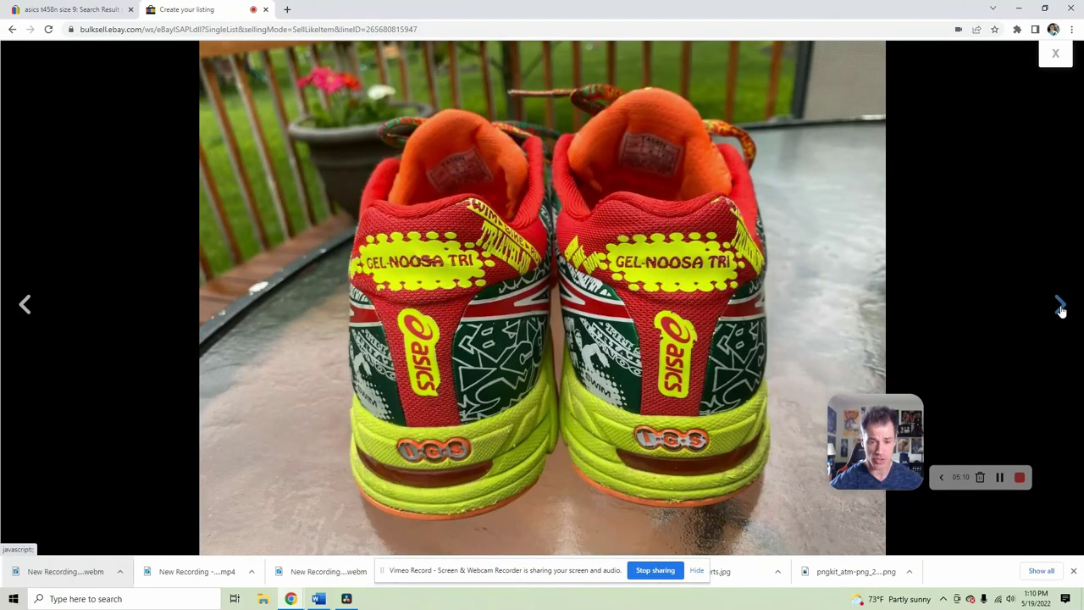
{"action": "left_click", "coordinate": [1061, 307]}
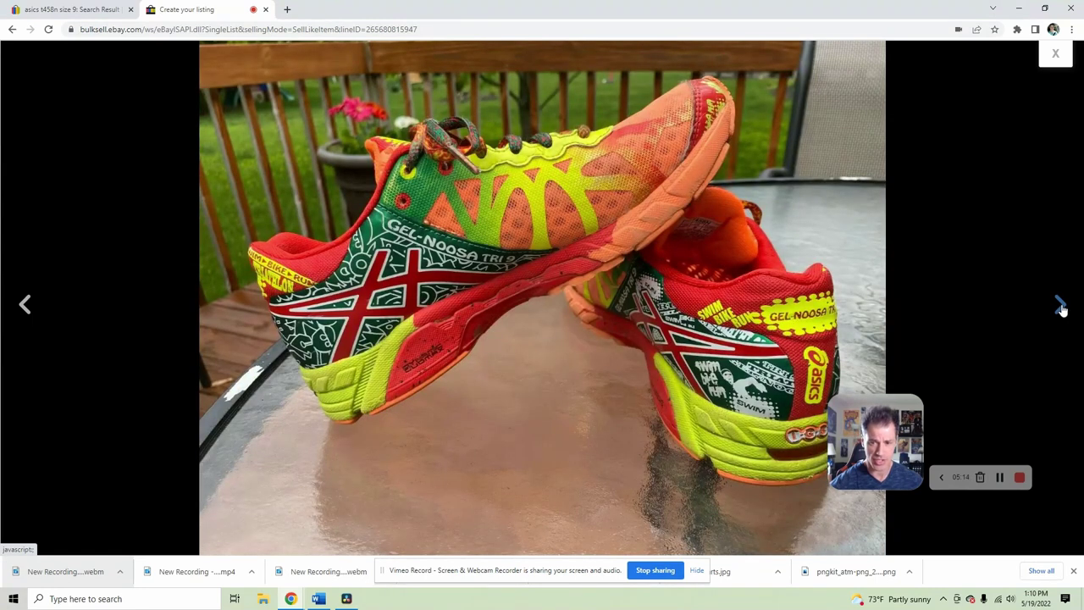
{"action": "left_click", "coordinate": [1060, 308]}
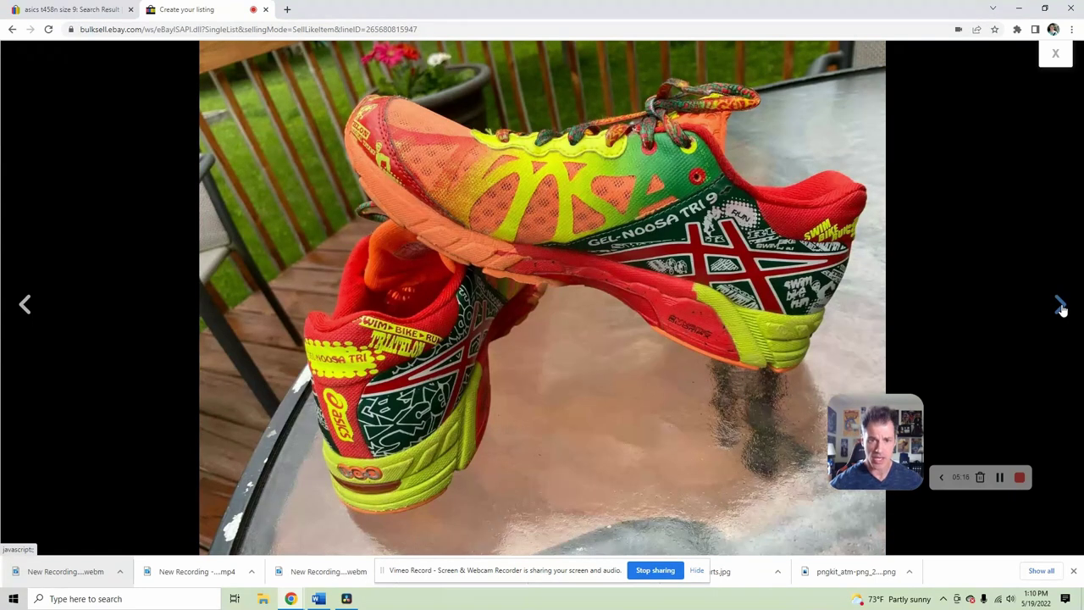
{"action": "left_click", "coordinate": [1060, 308]}
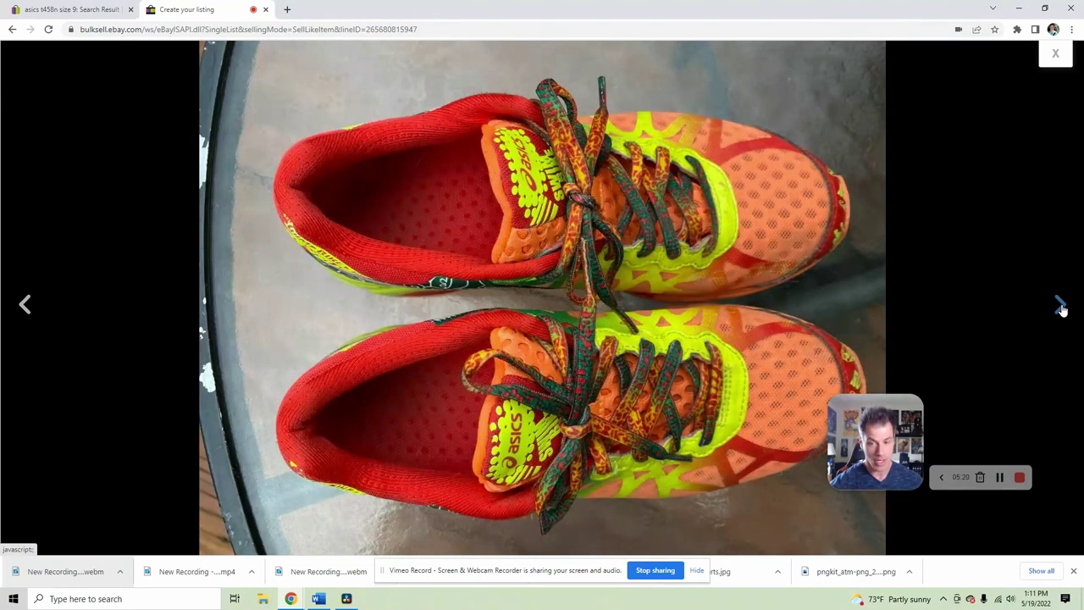
{"action": "left_click", "coordinate": [1060, 308]}
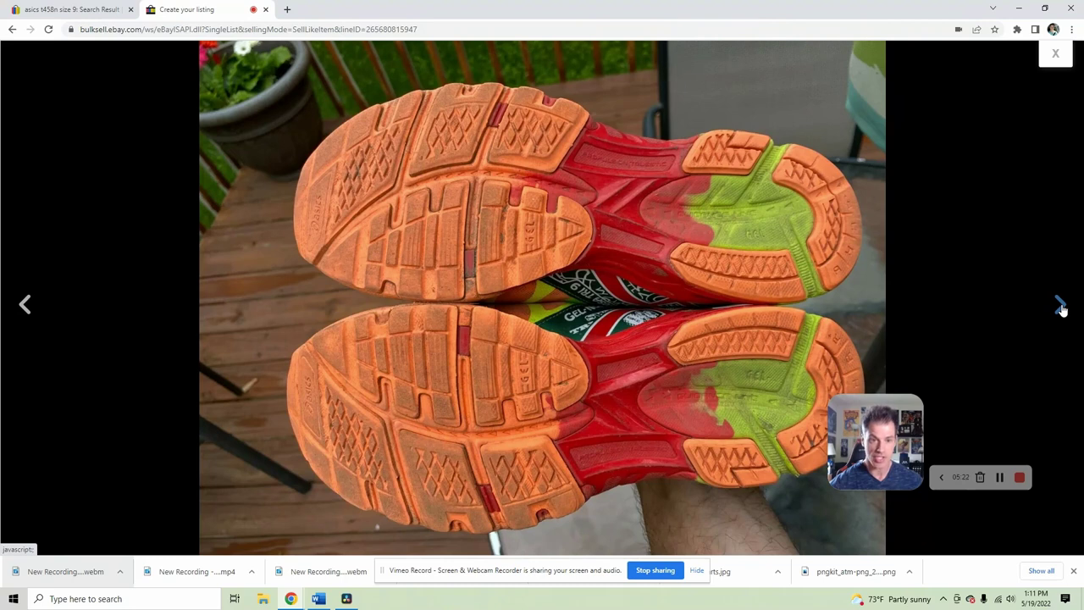
{"action": "left_click", "coordinate": [1060, 307]}
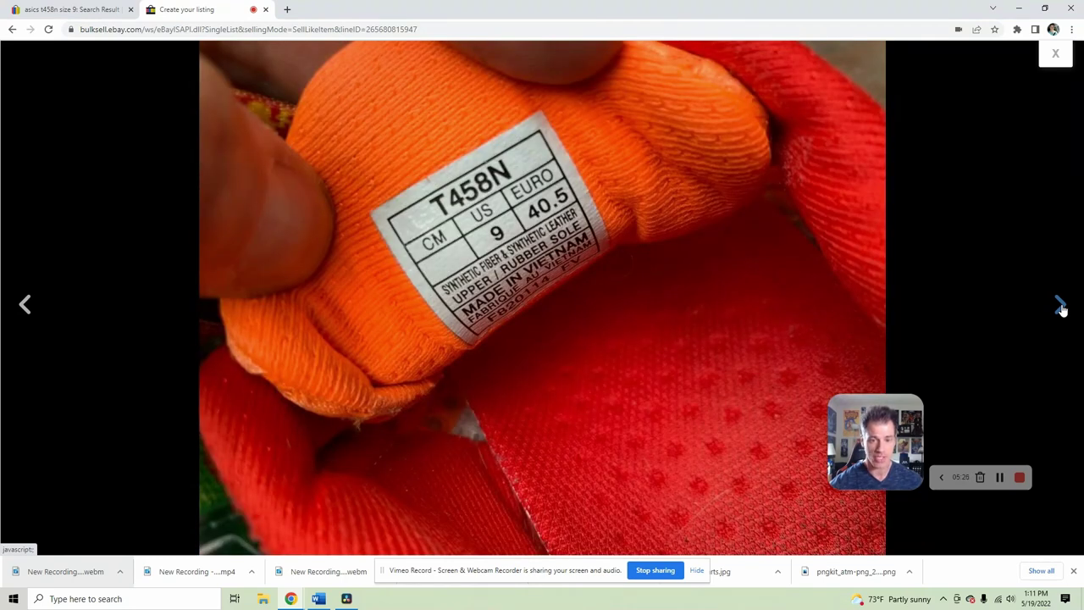
{"action": "left_click", "coordinate": [1055, 54]}
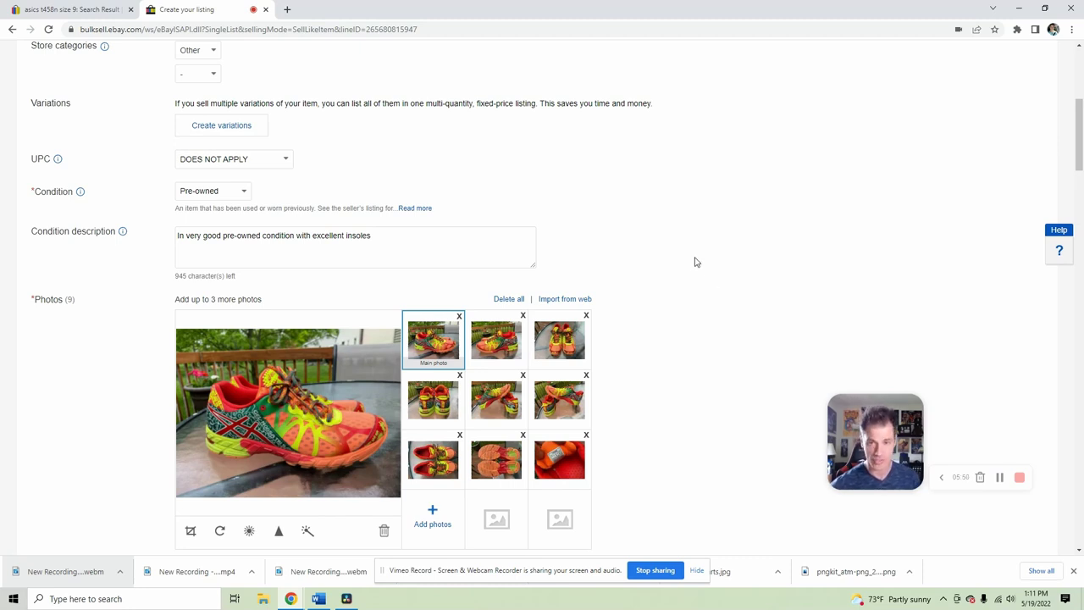
- Accept the suggested Colorful theme and Asics Gel Noosa Tri 9 model
{"action": "scroll", "coordinate": [698, 262], "scroll_direction": "down", "scroll_amount": 5}
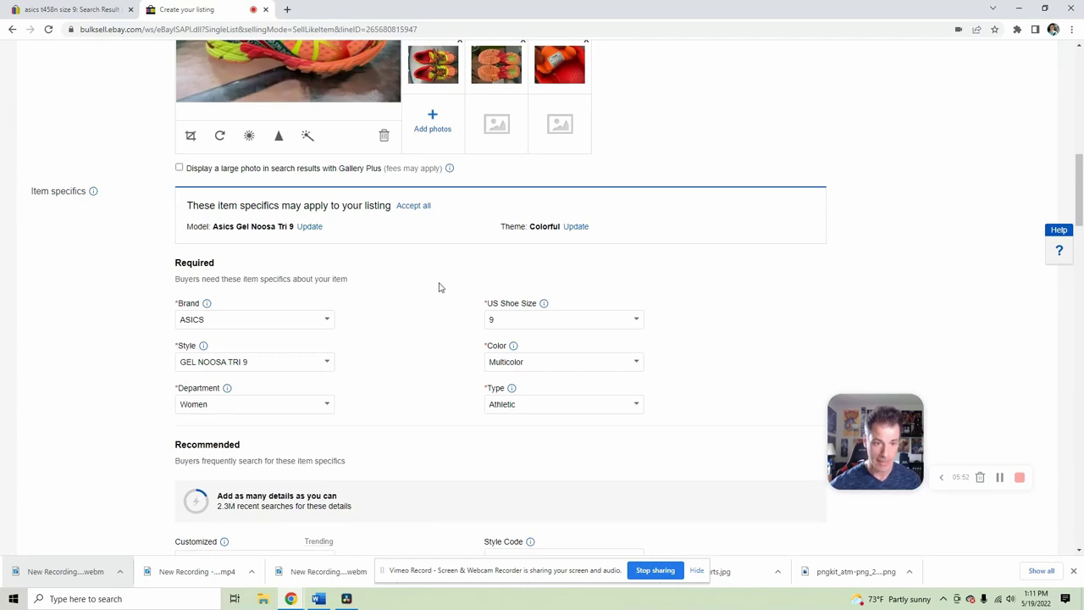
{"action": "left_click", "coordinate": [579, 228]}
{"action": "left_click", "coordinate": [310, 227]}
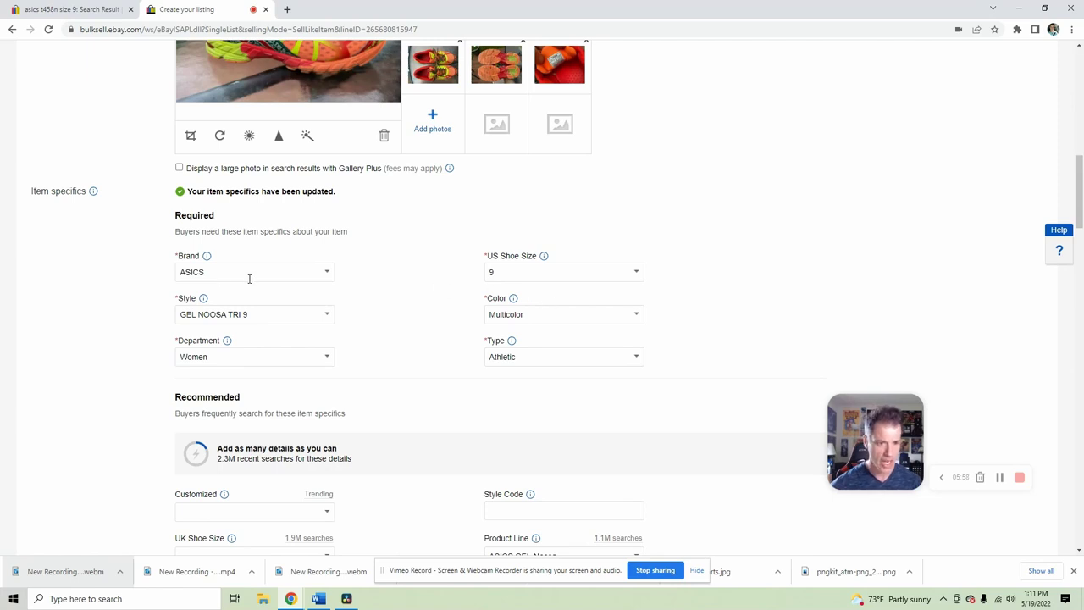
{"action": "scroll", "coordinate": [421, 313], "scroll_direction": "down", "scroll_amount": 3}
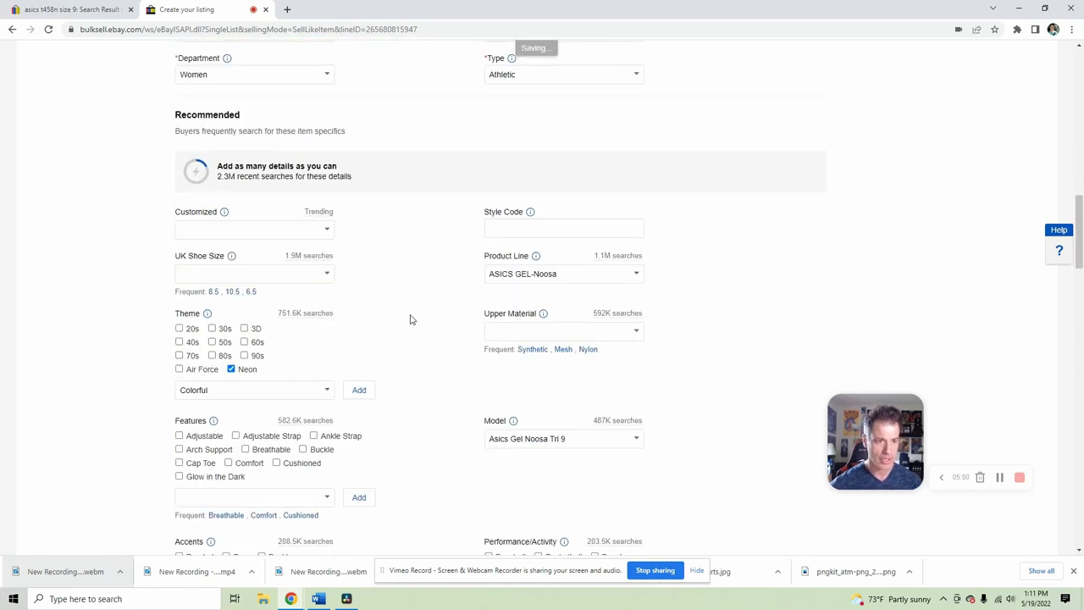
{"action": "scroll", "coordinate": [414, 331], "scroll_direction": "up", "scroll_amount": 6}
- Set shoe width Standard, EU shoe size 40.5 and closure Lace Up
{"action": "left_click", "coordinate": [559, 291]}
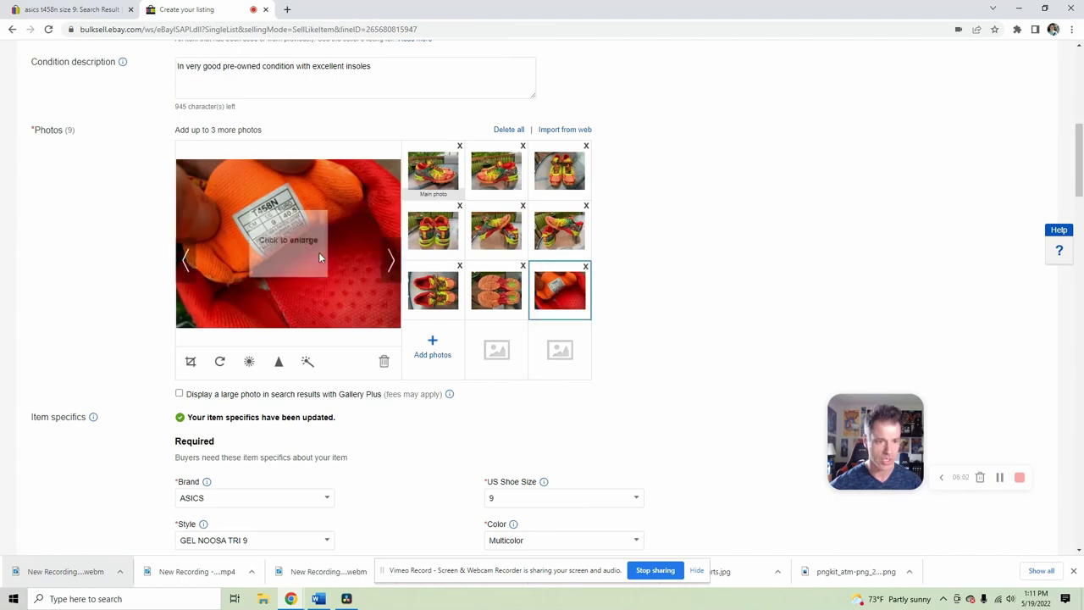
{"action": "scroll", "coordinate": [415, 423], "scroll_direction": "down", "scroll_amount": 5}
{"action": "scroll", "coordinate": [407, 373], "scroll_direction": "down", "scroll_amount": 2}
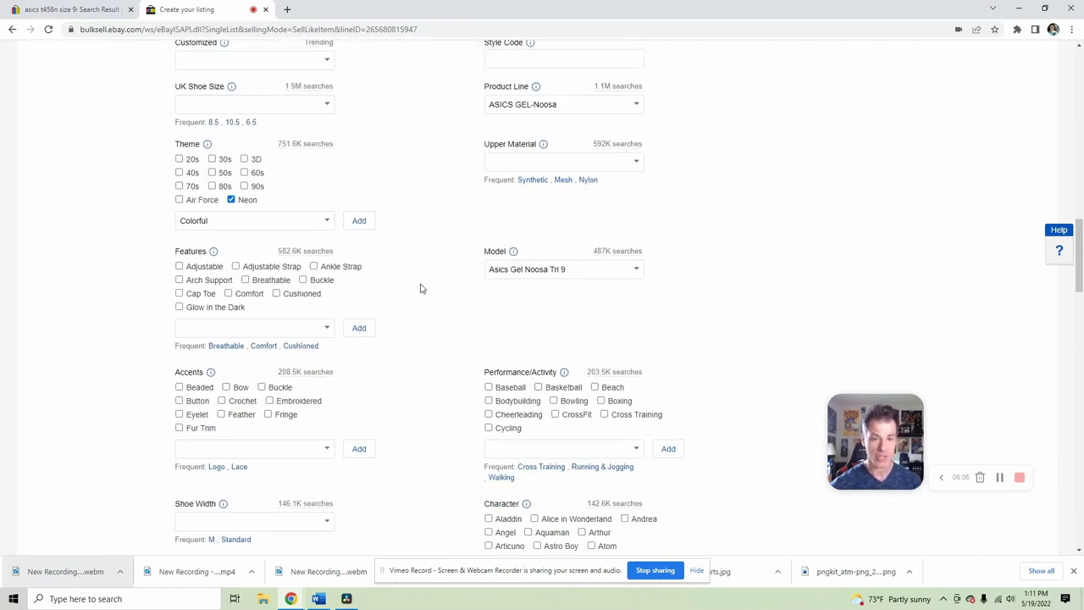
{"action": "scroll", "coordinate": [421, 285], "scroll_direction": "down", "scroll_amount": 3}
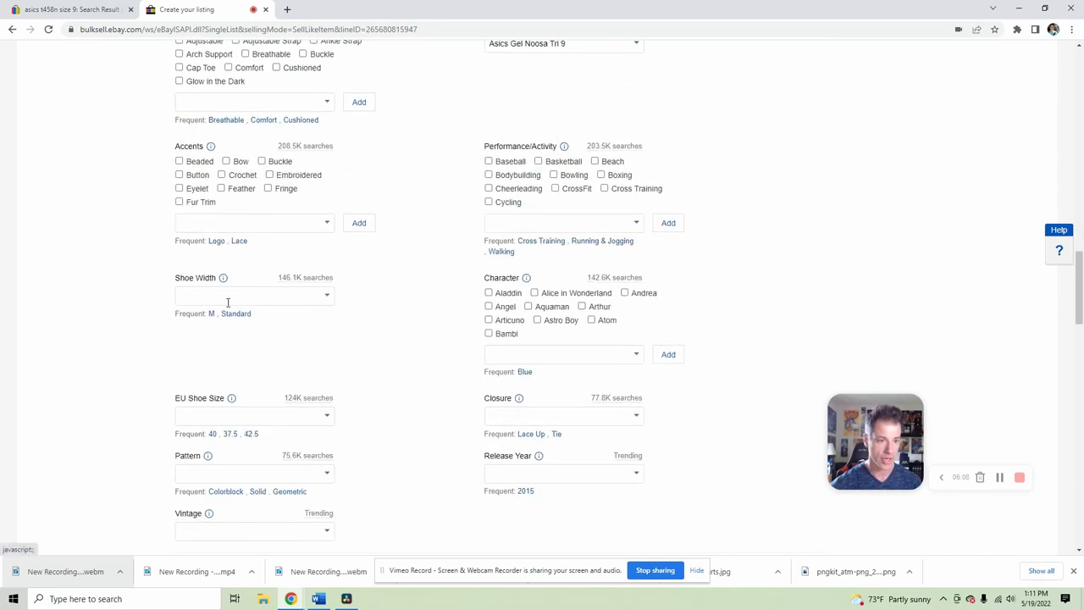
{"action": "left_click", "coordinate": [235, 314]}
{"action": "left_click", "coordinate": [213, 416]}
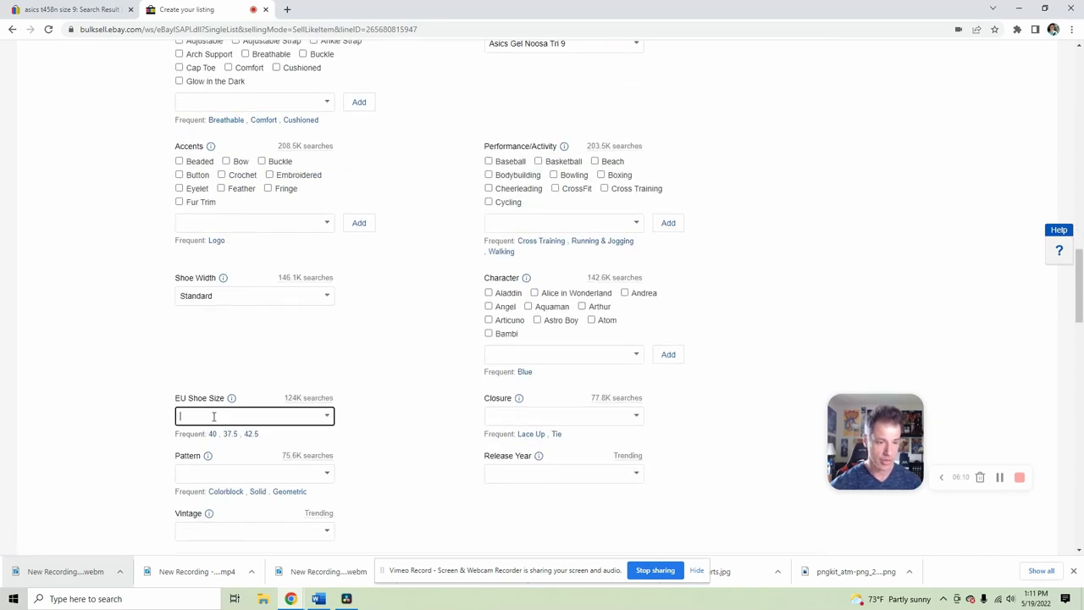
{"action": "type", "text": "40.5"}
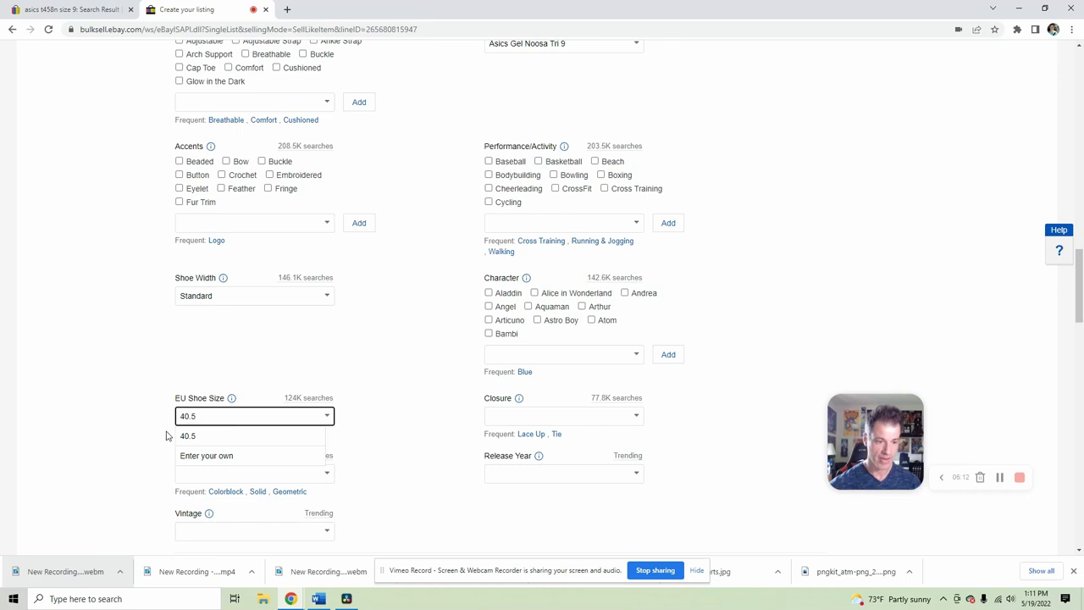
{"action": "left_click", "coordinate": [195, 437]}
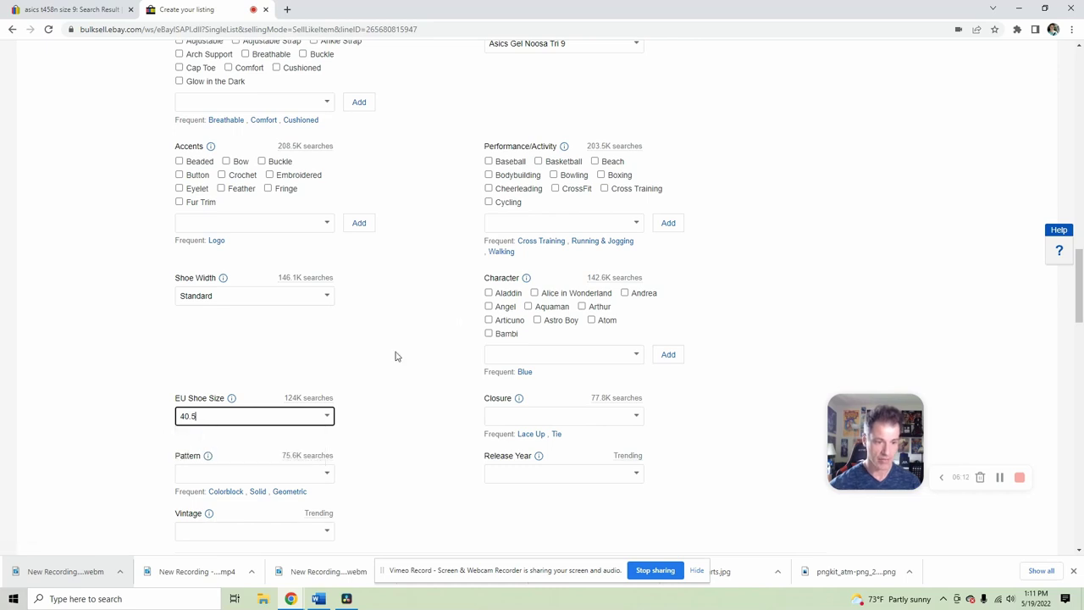
{"action": "left_click", "coordinate": [534, 434]}
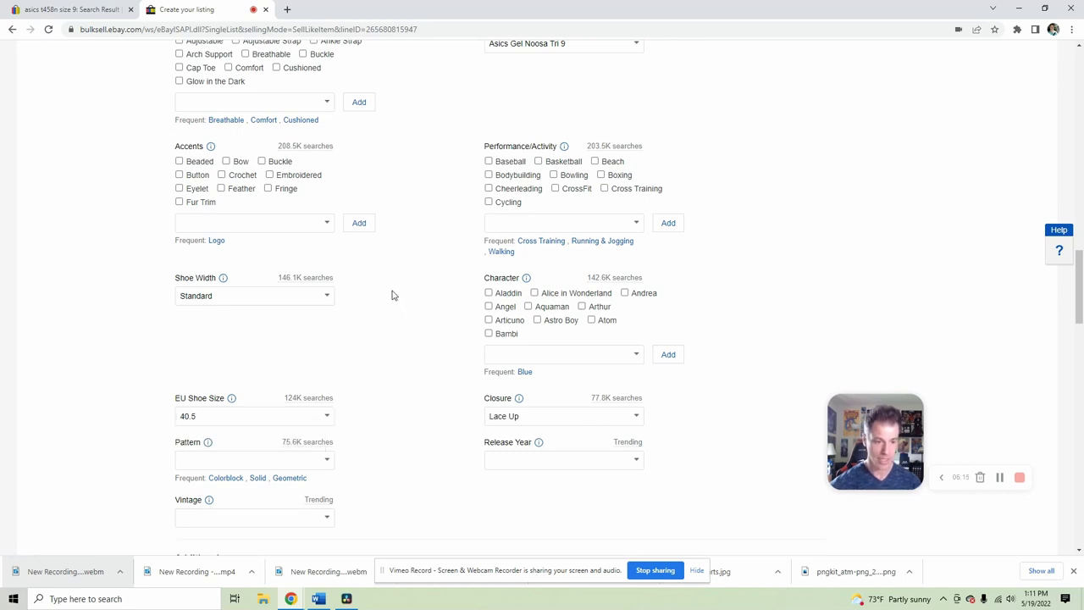
{"action": "scroll", "coordinate": [392, 293], "scroll_direction": "down", "scroll_amount": 5}
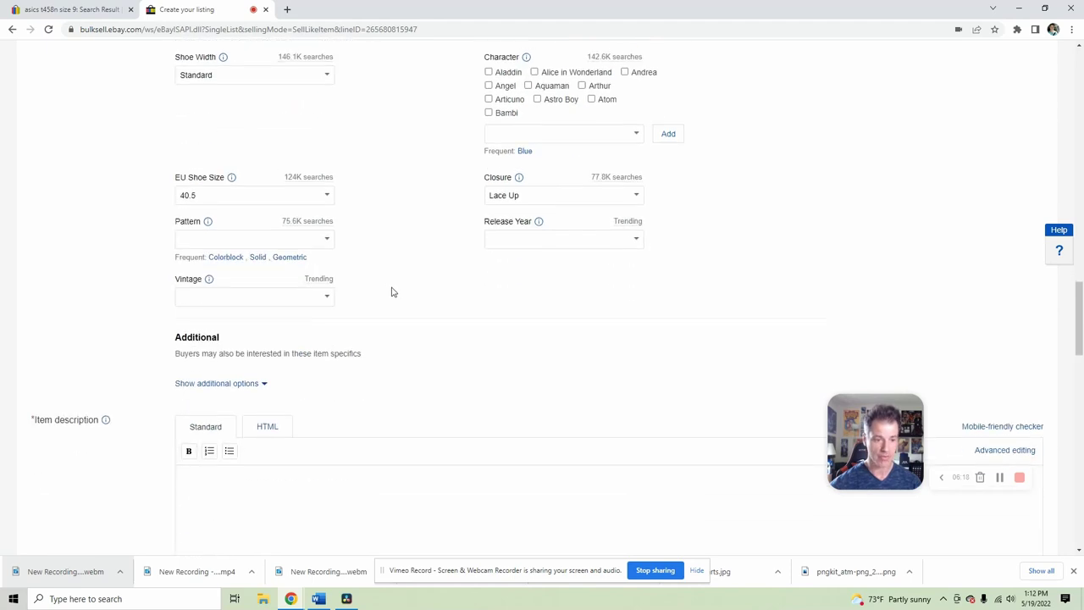
- Paste the title into the description, then add condition, thick soles, insoles and quick-shipping notes
{"action": "right_click", "coordinate": [289, 303]}
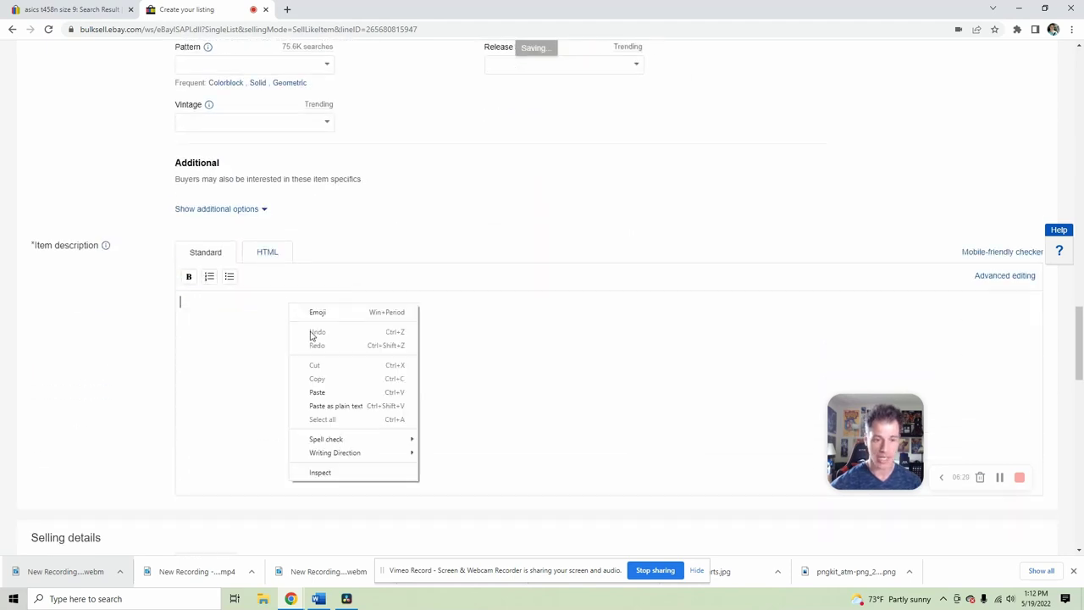
{"action": "left_click", "coordinate": [327, 391]}
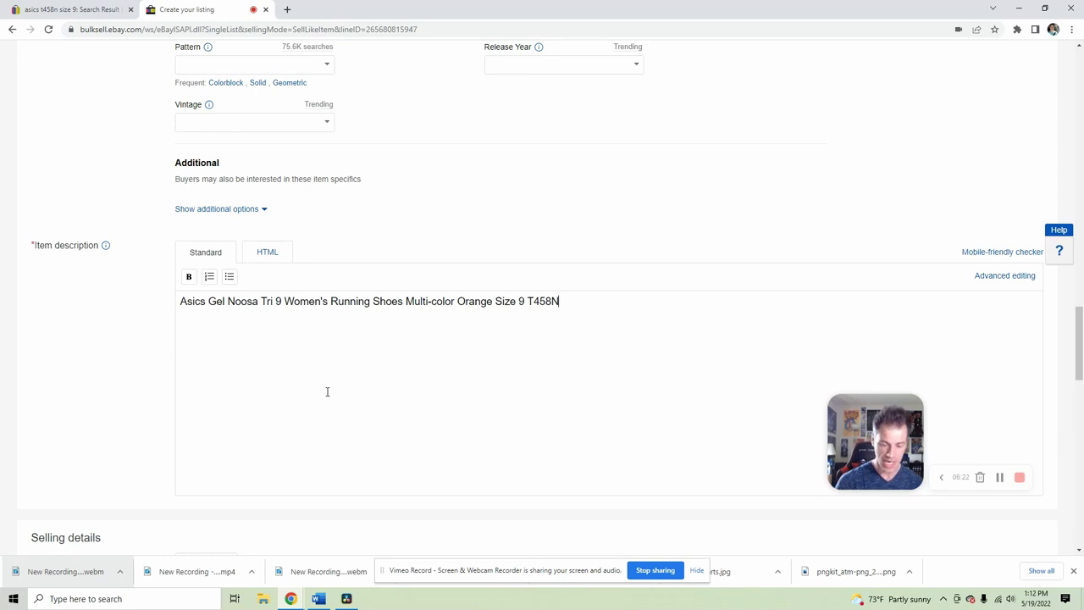
{"action": "type", "text": "Shoes are in "}
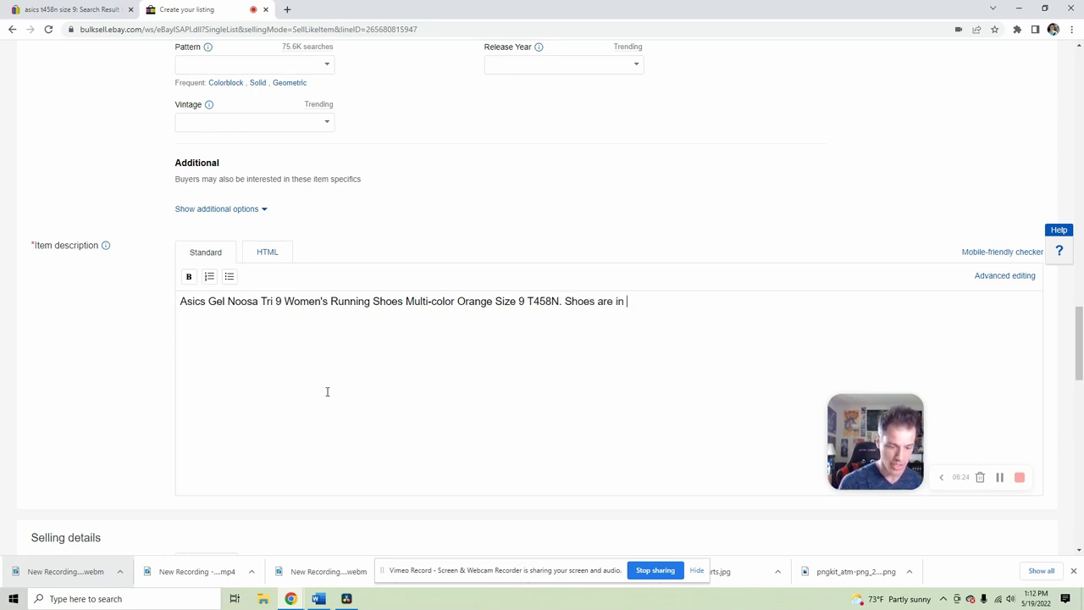
{"action": "type", "text": "very good pre-o"}
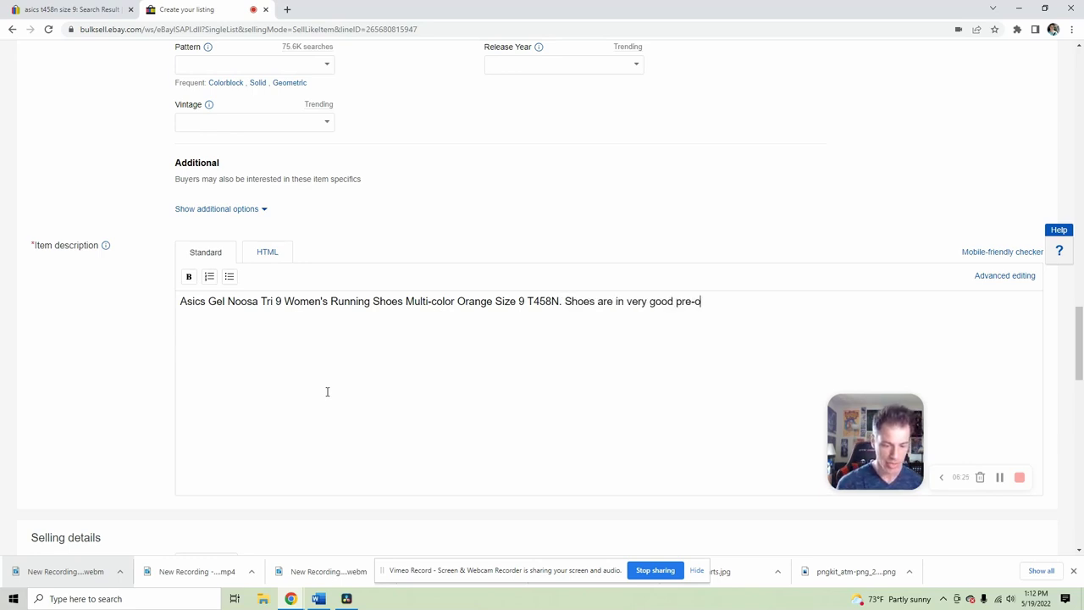
{"action": "type", "text": "wned condition w"}
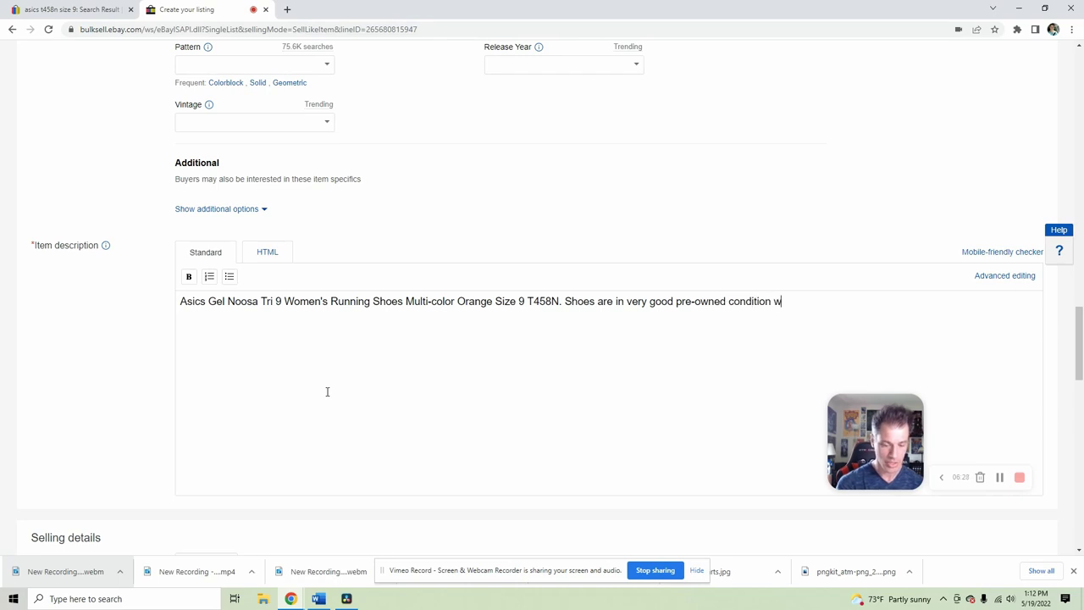
{"action": "type", "text": "ith thick soles "}
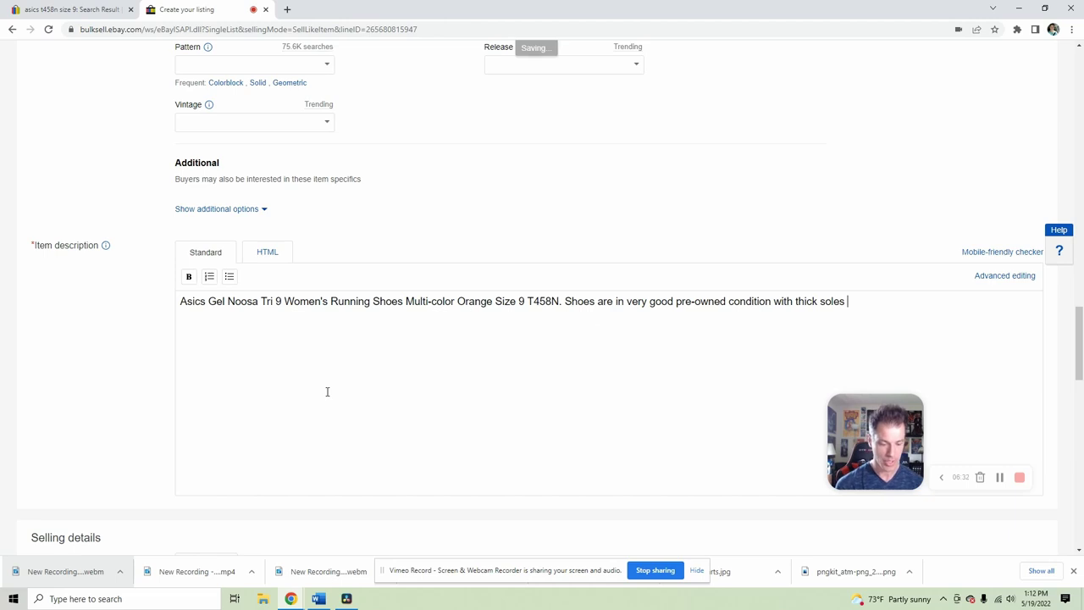
{"action": "type", "text": "and excellent i"}
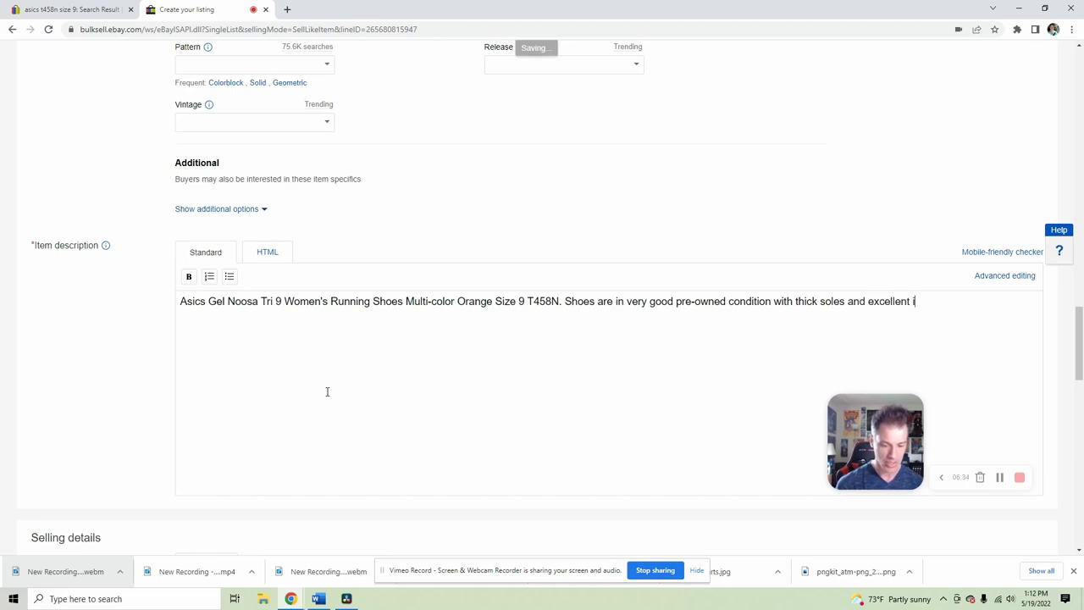
{"action": "type", "text": "nsoles. Ships out quickly."}
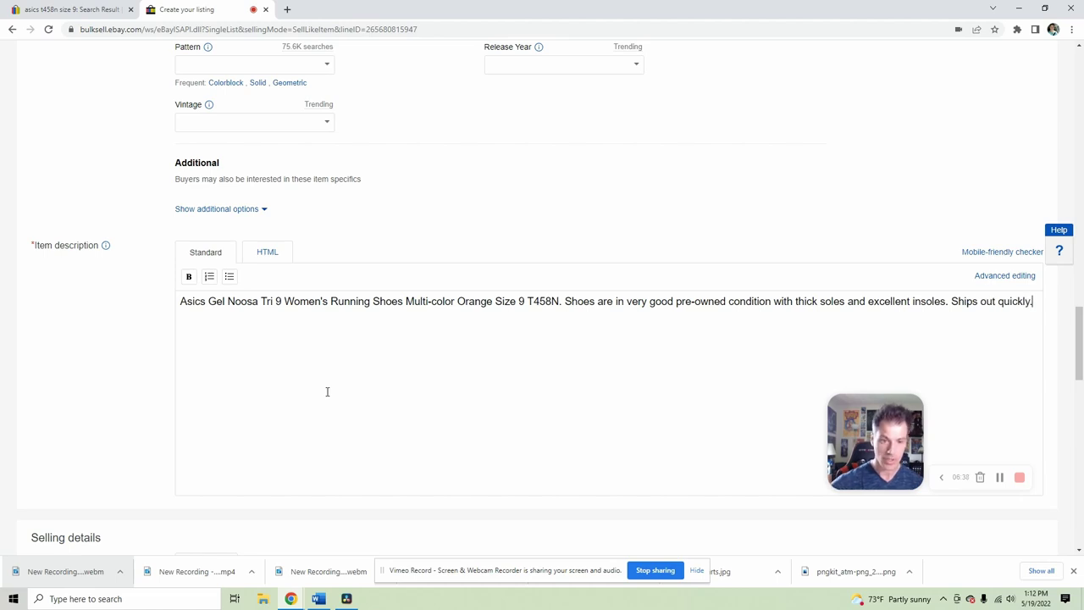
{"action": "scroll", "coordinate": [327, 391], "scroll_direction": "down", "scroll_amount": 4}
- Set the Buy It Now price to $69.95
{"action": "left_click", "coordinate": [201, 370]}
{"action": "type", "text": "69"}
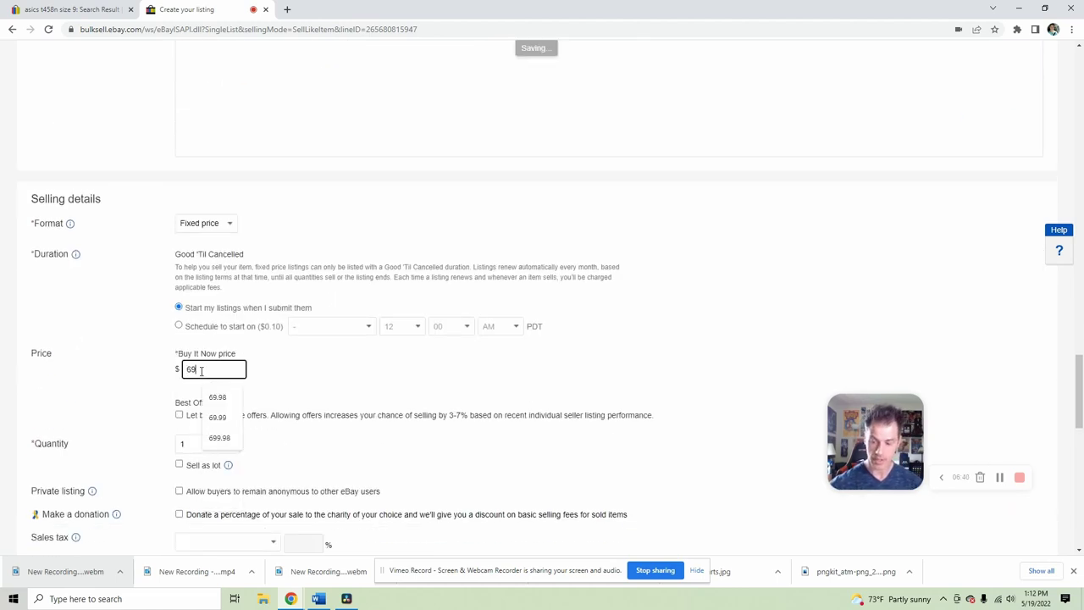
{"action": "type", "text": ".95"}
{"action": "scroll", "coordinate": [390, 309], "scroll_direction": "down", "scroll_amount": 5}
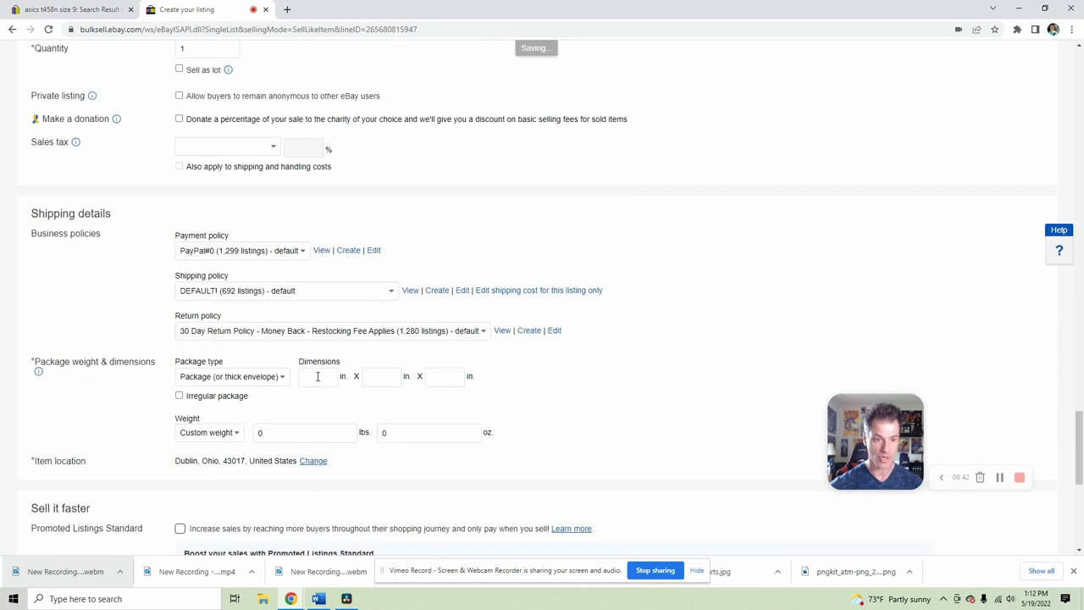
- Give the package 15 × 9 × 6 in dimensions and a 2 lb weight
{"action": "left_click", "coordinate": [317, 376]}
{"action": "type", "text": "15"}
{"action": "key", "text": "Tab"}
{"action": "type", "text": "9"}
{"action": "key", "text": "Tab"}
{"action": "type", "text": "6"}
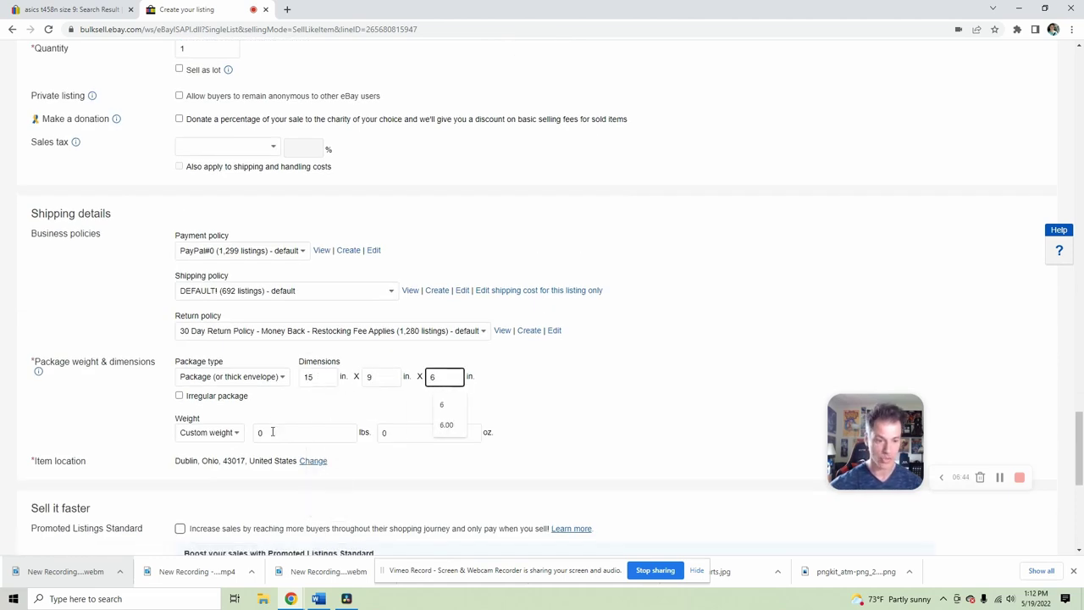
{"action": "left_click", "coordinate": [272, 431]}
{"action": "type", "text": "2"}
{"action": "left_click", "coordinate": [519, 406]}
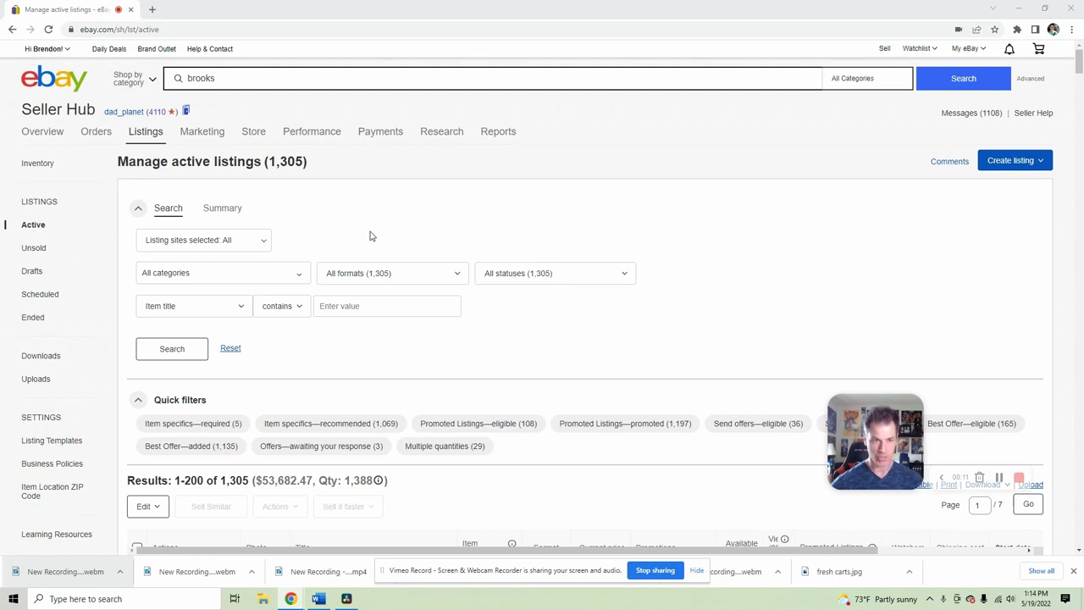
- Search for 'brooks glycerin 12 mens size 10', fixing the misspelled model name
{"action": "left_click", "coordinate": [262, 78]}
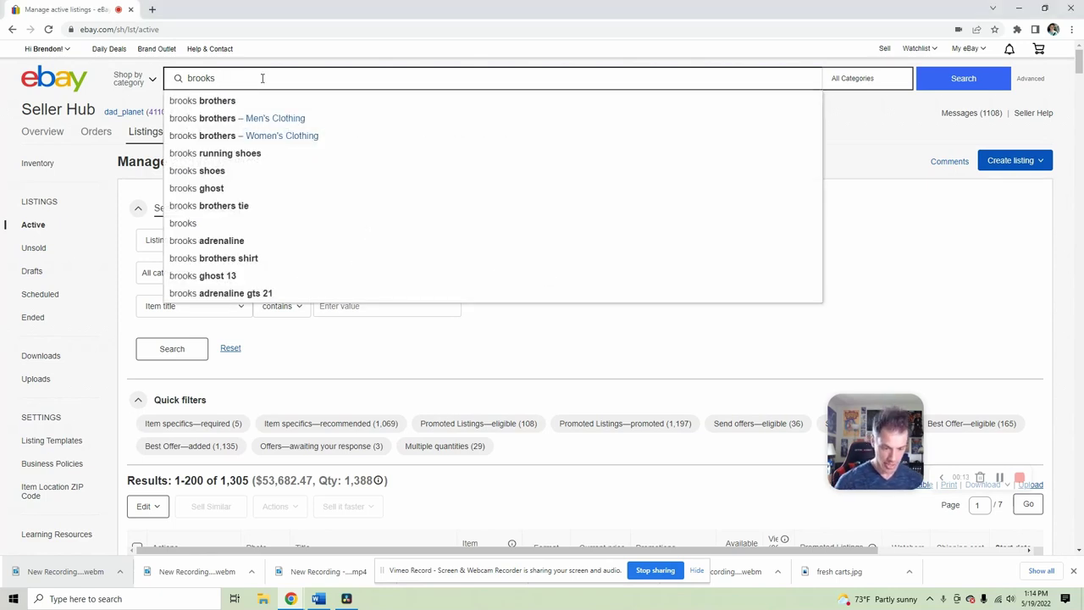
{"action": "type", "text": "g"}
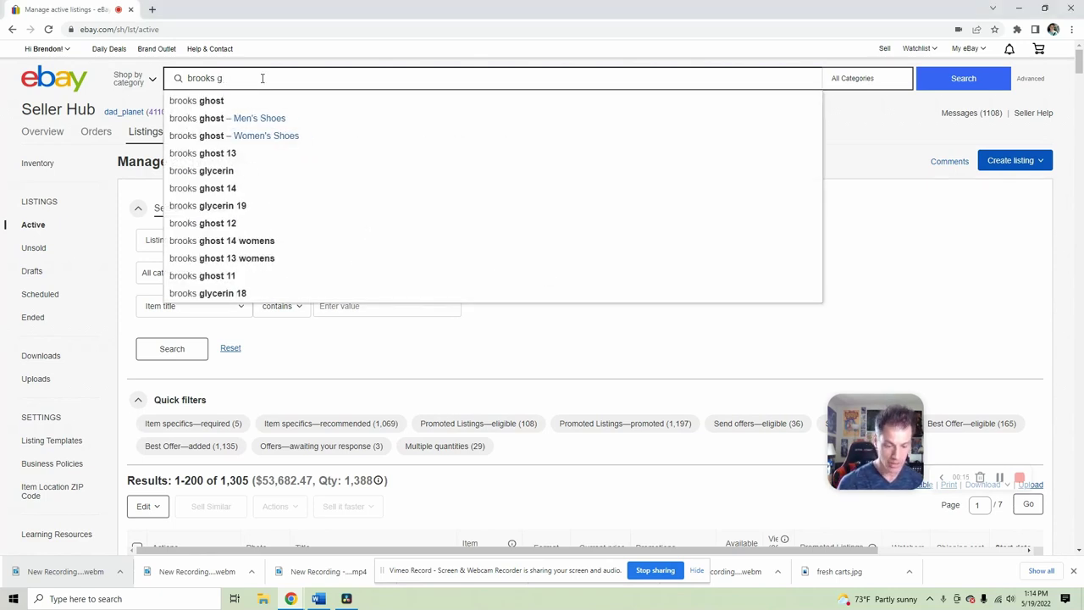
{"action": "type", "text": "lyerc"}
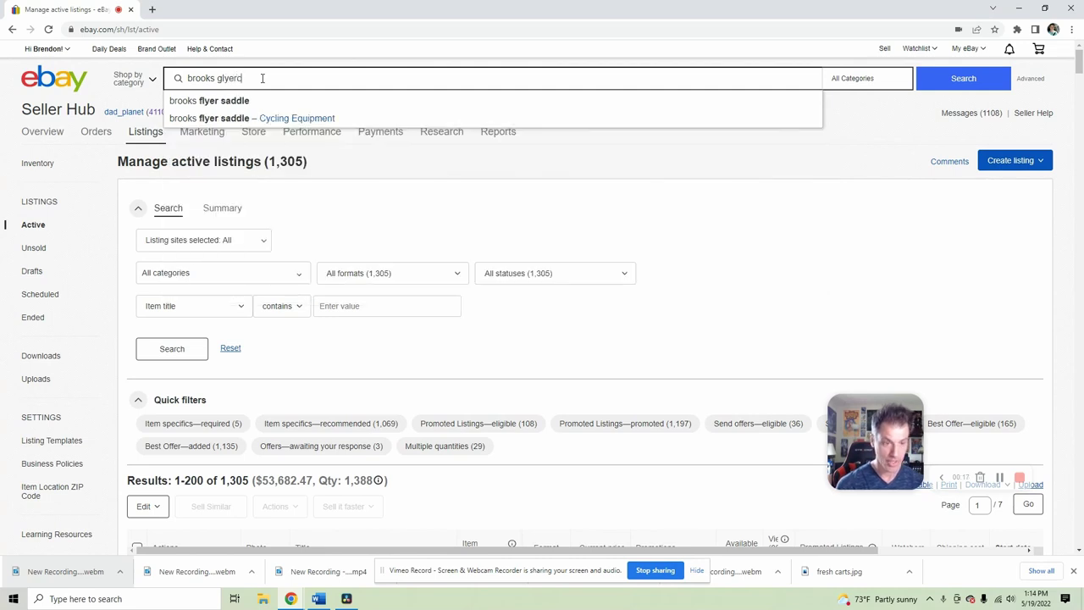
{"action": "type", "text": "i"}
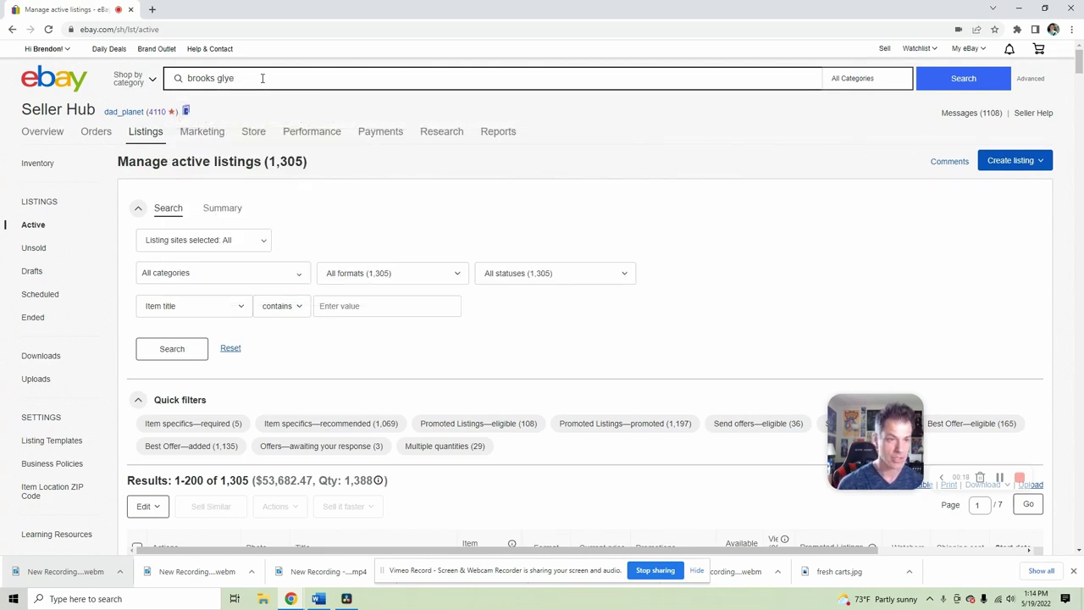
{"action": "key", "text": "BackSpace"}
{"action": "type", "text": "cerin"}
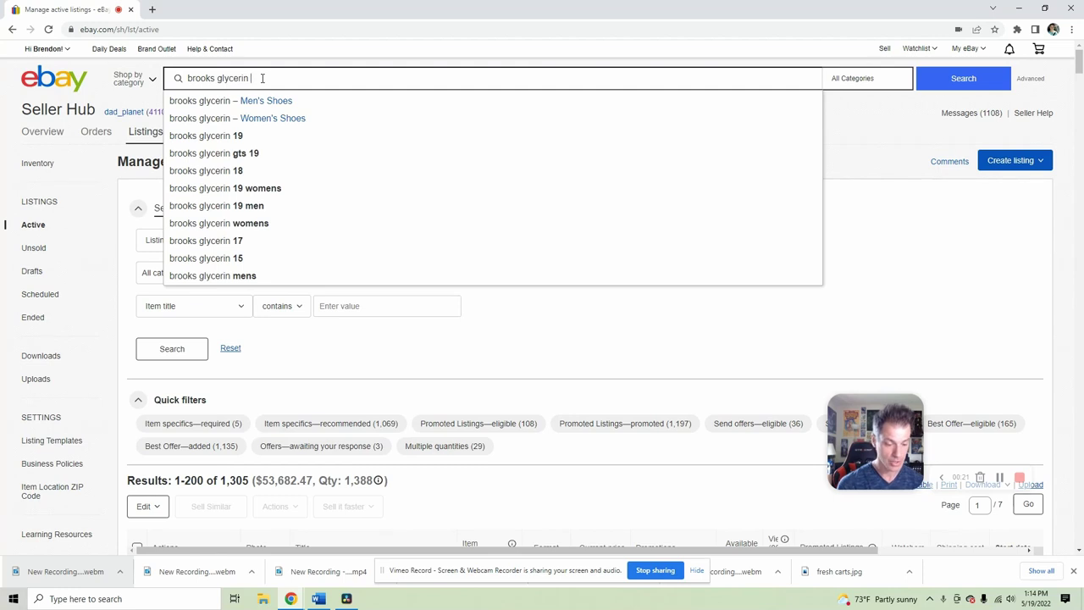
{"action": "type", "text": " 12 mens"}
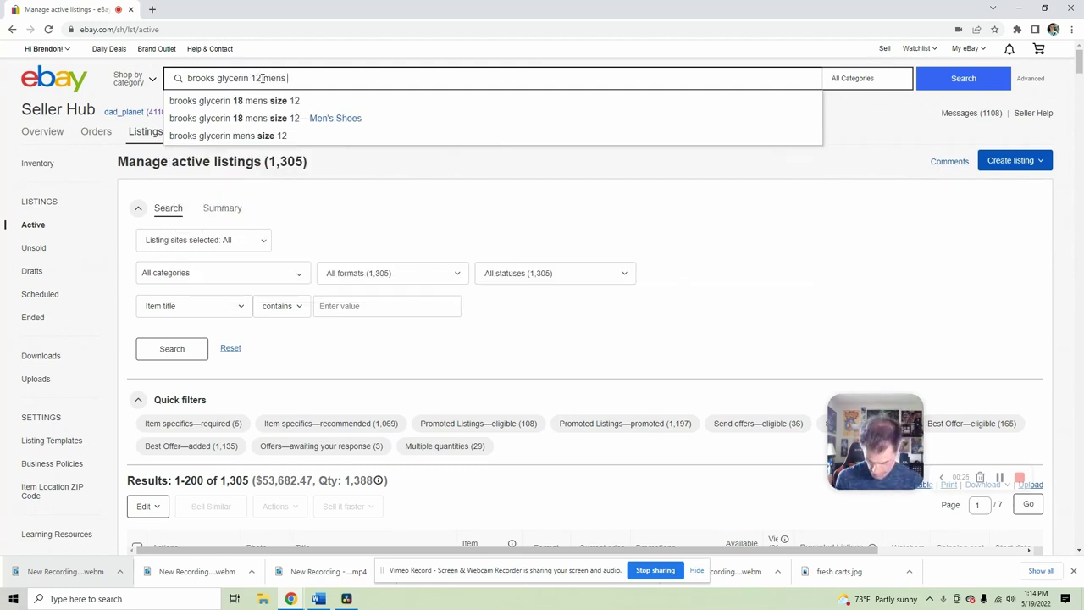
{"action": "type", "text": " size 10"}
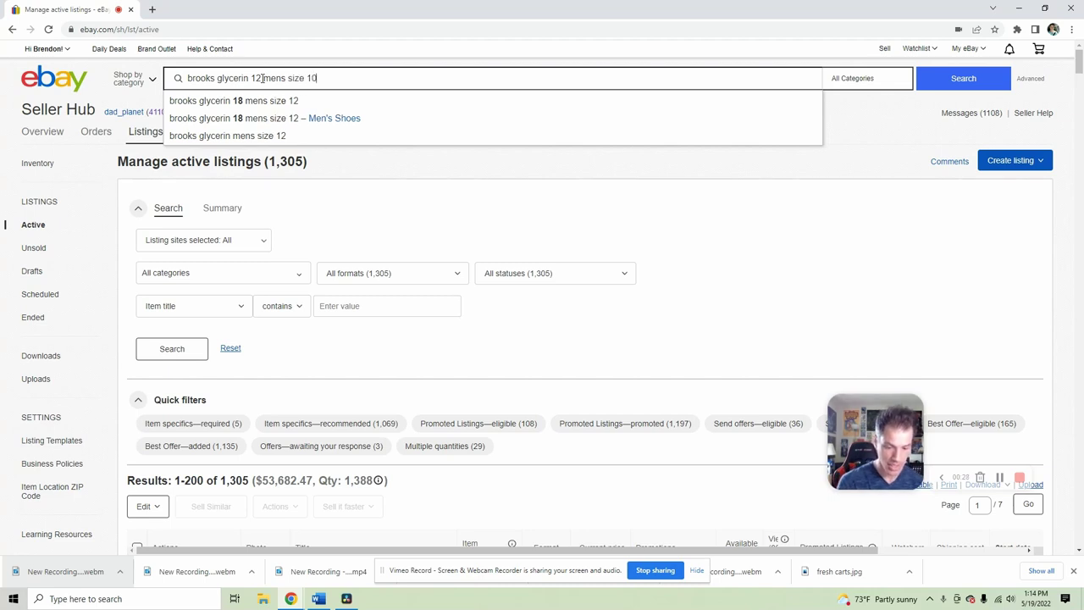
{"action": "key", "text": "Return"}
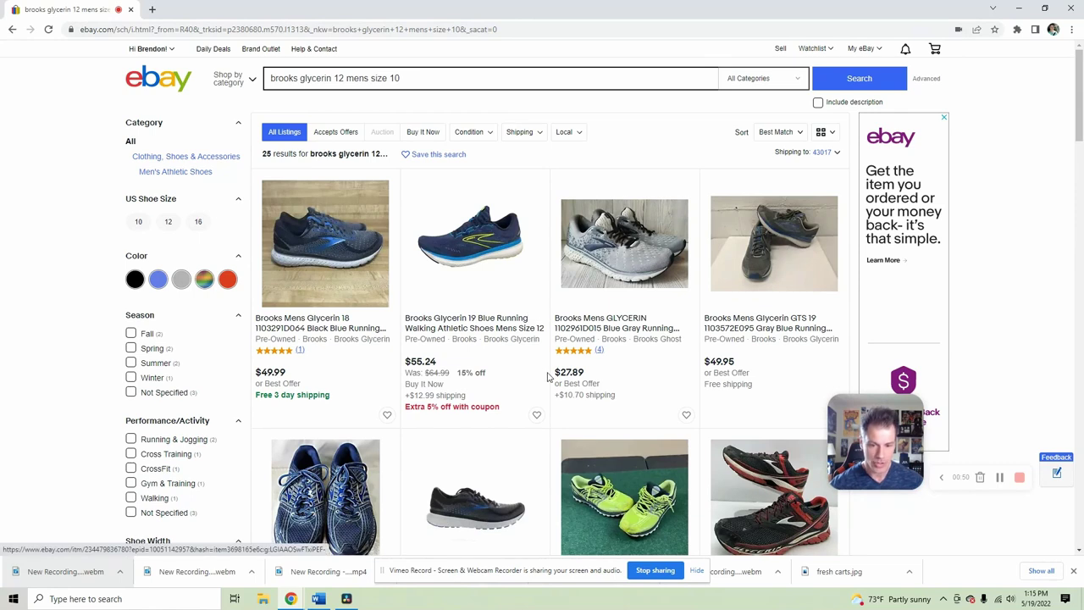
- Replace the size words so the search reads 'brooks glycerin 12 mens' and rerun it
{"action": "scroll", "coordinate": [529, 339], "scroll_direction": "down", "scroll_amount": 3}
{"action": "scroll", "coordinate": [529, 345], "scroll_direction": "down", "scroll_amount": 4}
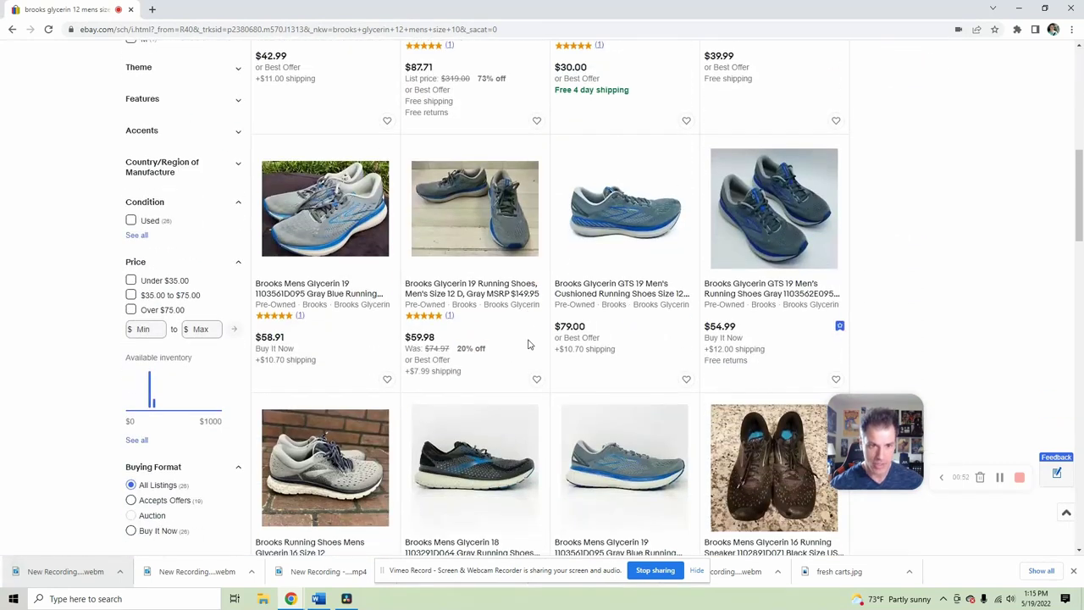
{"action": "scroll", "coordinate": [530, 345], "scroll_direction": "down", "scroll_amount": 1}
{"action": "scroll", "coordinate": [530, 344], "scroll_direction": "down", "scroll_amount": 2}
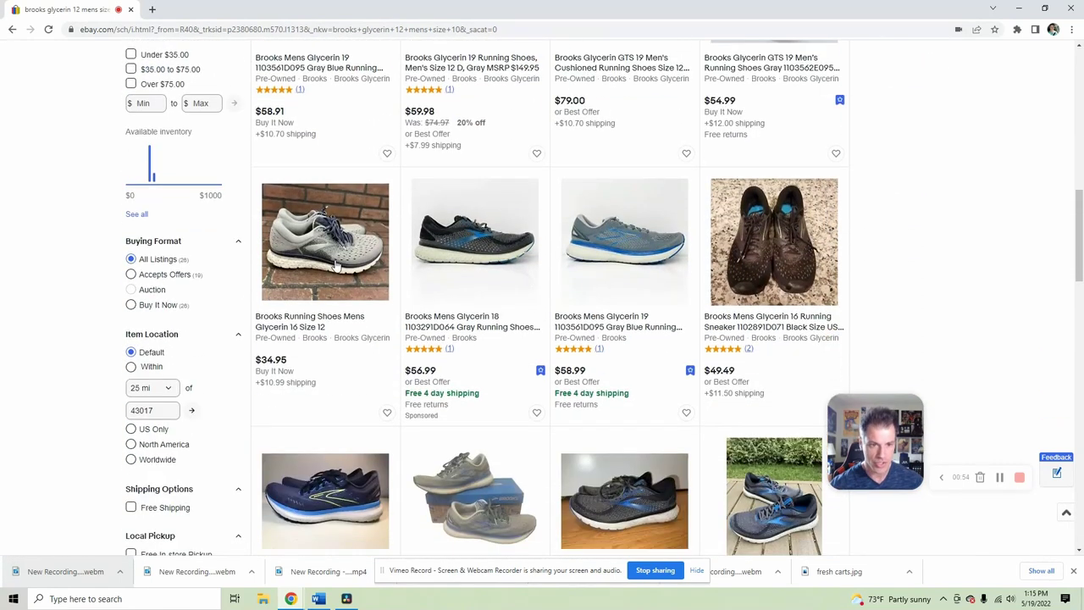
{"action": "scroll", "coordinate": [551, 280], "scroll_direction": "down", "scroll_amount": 5}
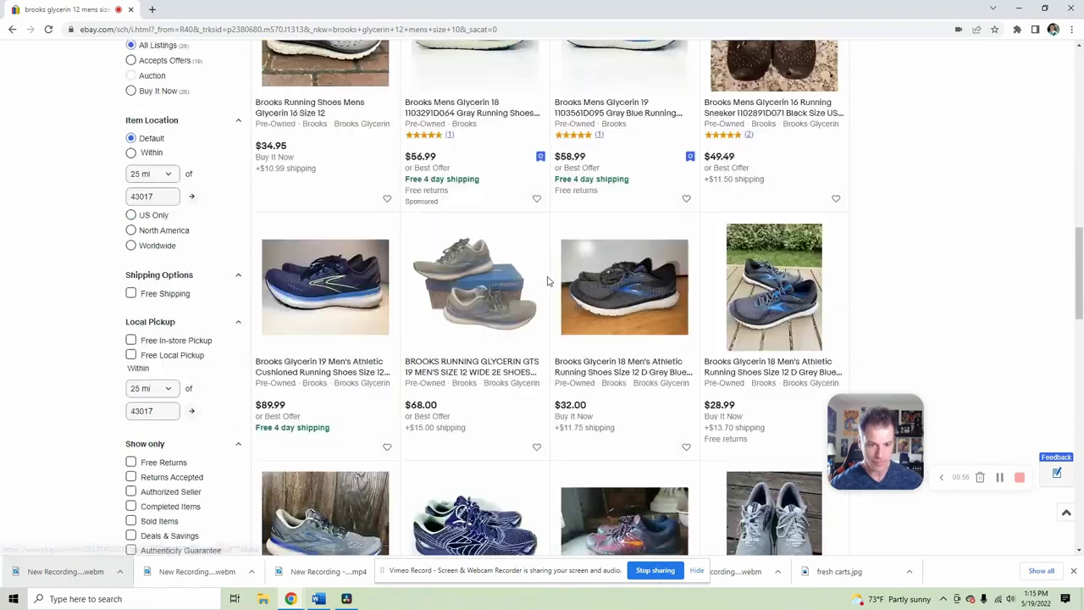
{"action": "scroll", "coordinate": [552, 271], "scroll_direction": "up", "scroll_amount": 15}
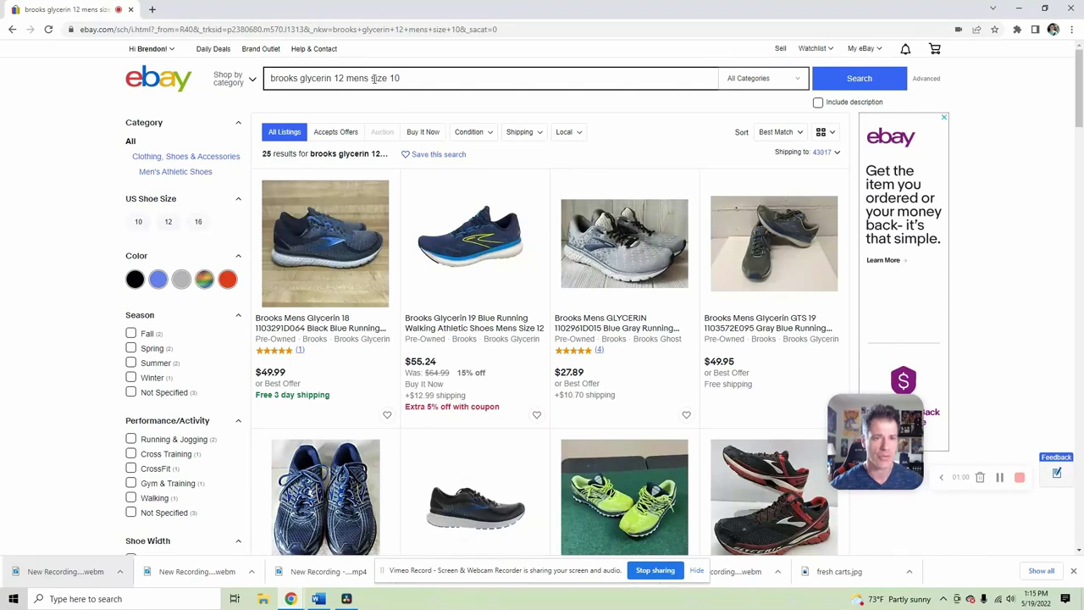
{"action": "left_click_drag", "start_coordinate": [348, 77], "coordinate": [448, 92]}
{"action": "key", "text": "BackSpace"}
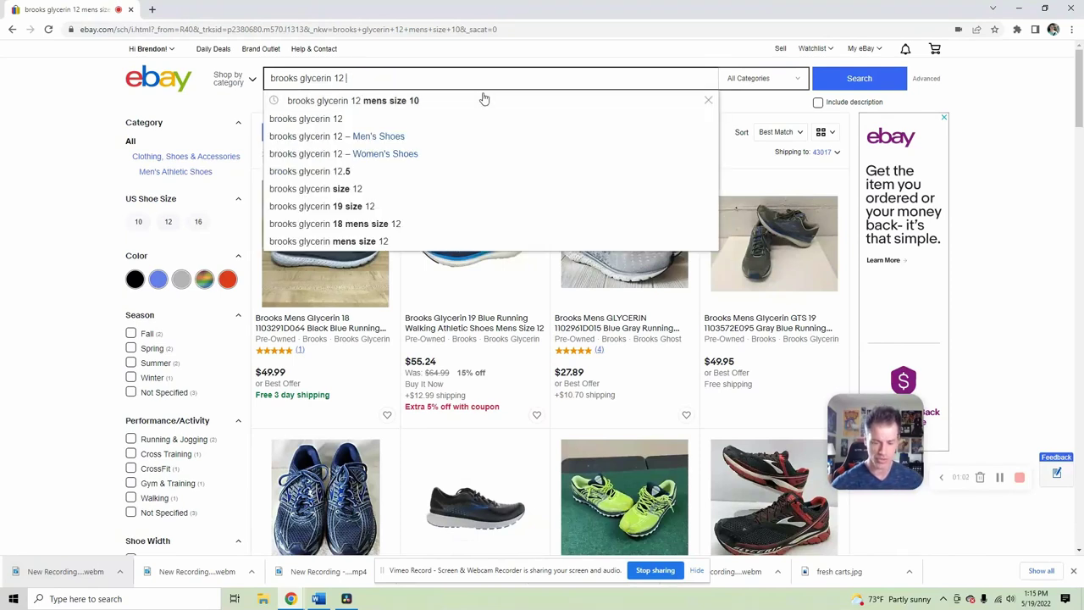
{"action": "type", "text": "mens"}
{"action": "key", "text": "Return"}
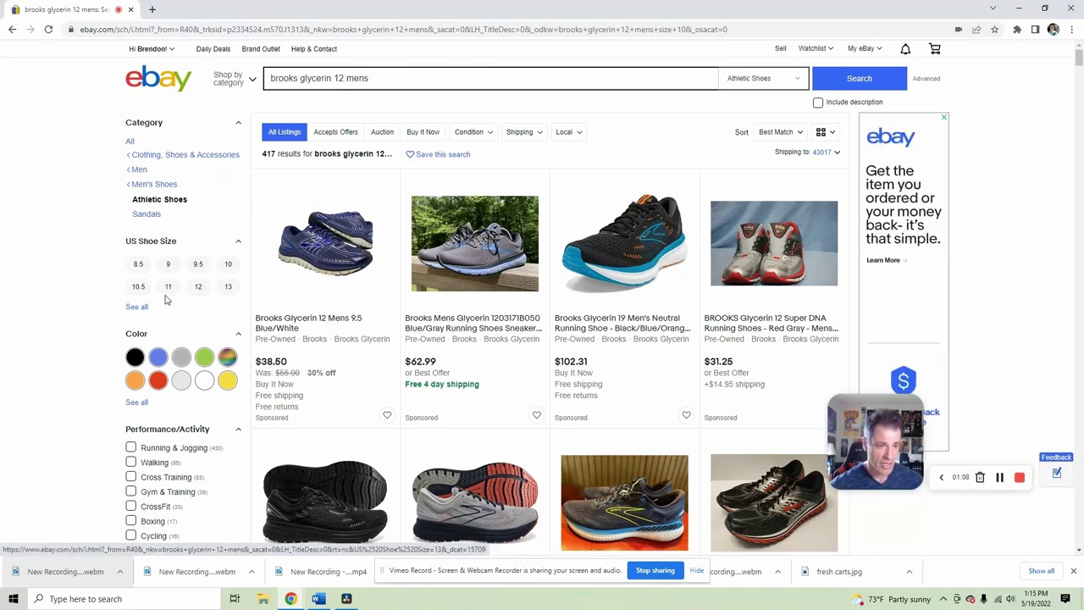
- Filter the results to show only Sold Items
{"action": "scroll", "coordinate": [169, 285], "scroll_direction": "down", "scroll_amount": 10}
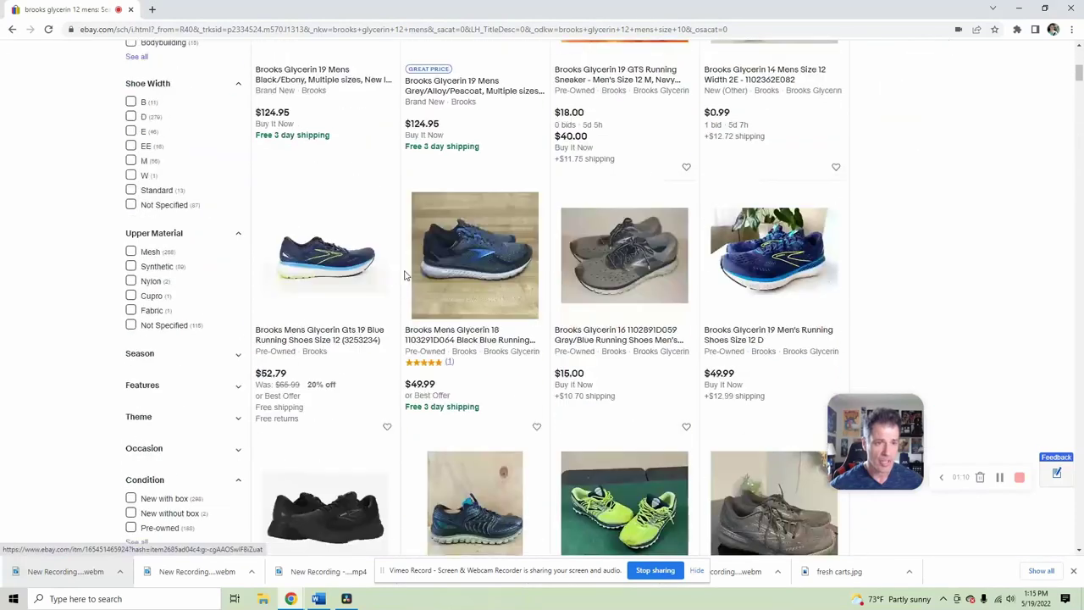
{"action": "scroll", "coordinate": [134, 320], "scroll_direction": "down", "scroll_amount": 3}
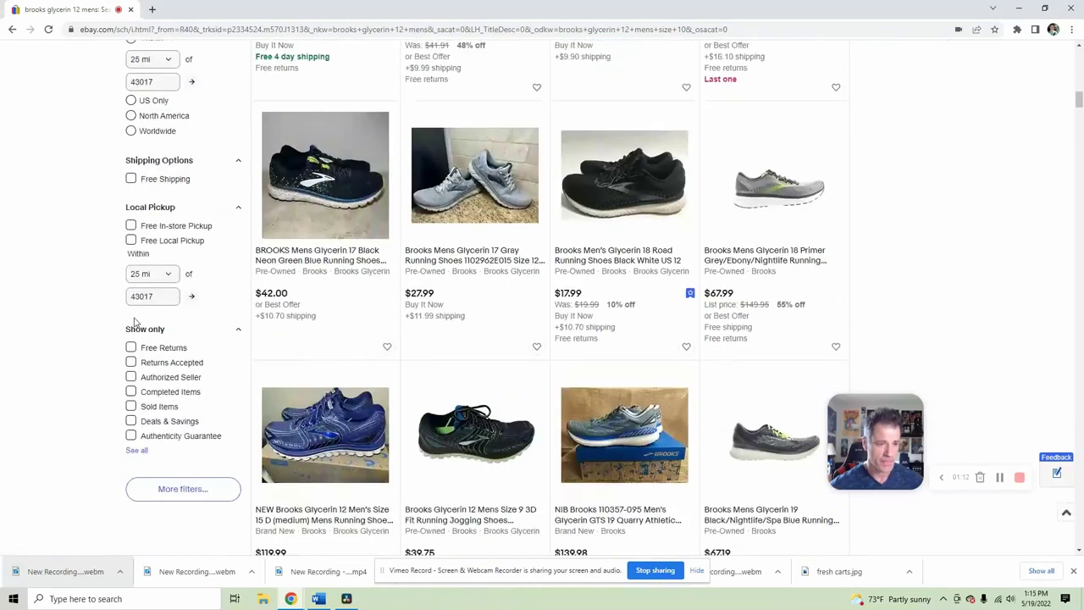
{"action": "left_click", "coordinate": [131, 406]}
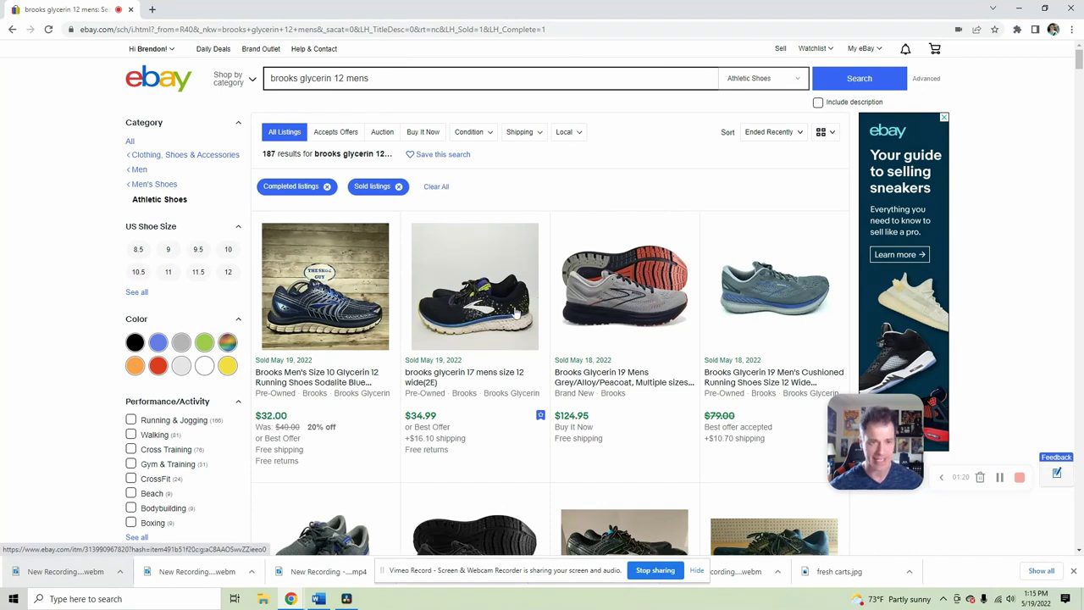
- Search sold listings for the exact phrase "brooks glycerin 12", dropping 'mens'
{"action": "double_click", "coordinate": [354, 78]}
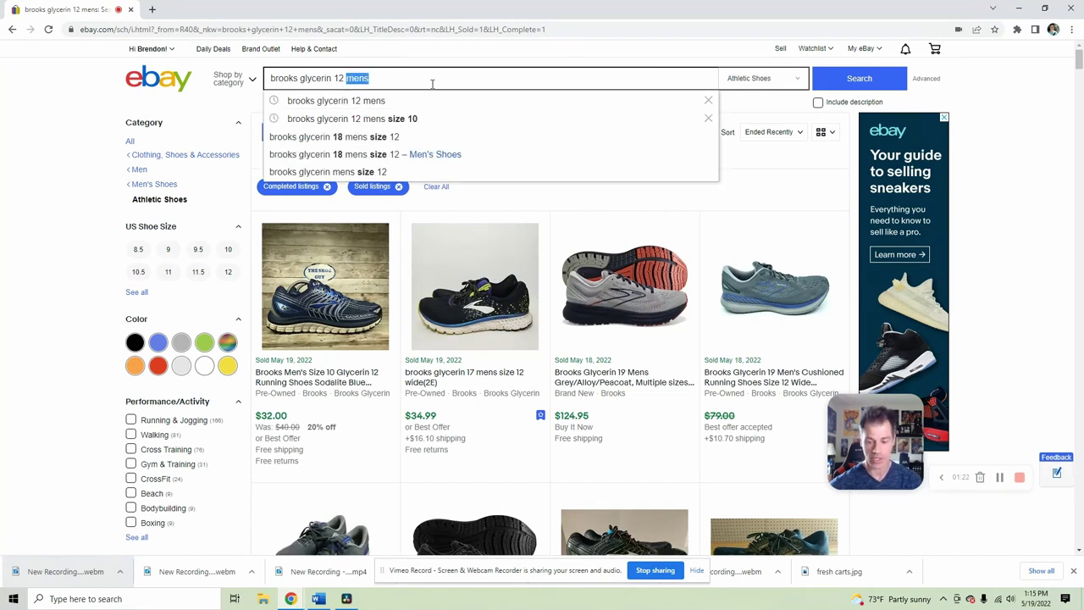
{"action": "key", "text": "BackSpace"}
{"action": "left_click", "coordinate": [269, 78]}
{"action": "type", "text": "\""}
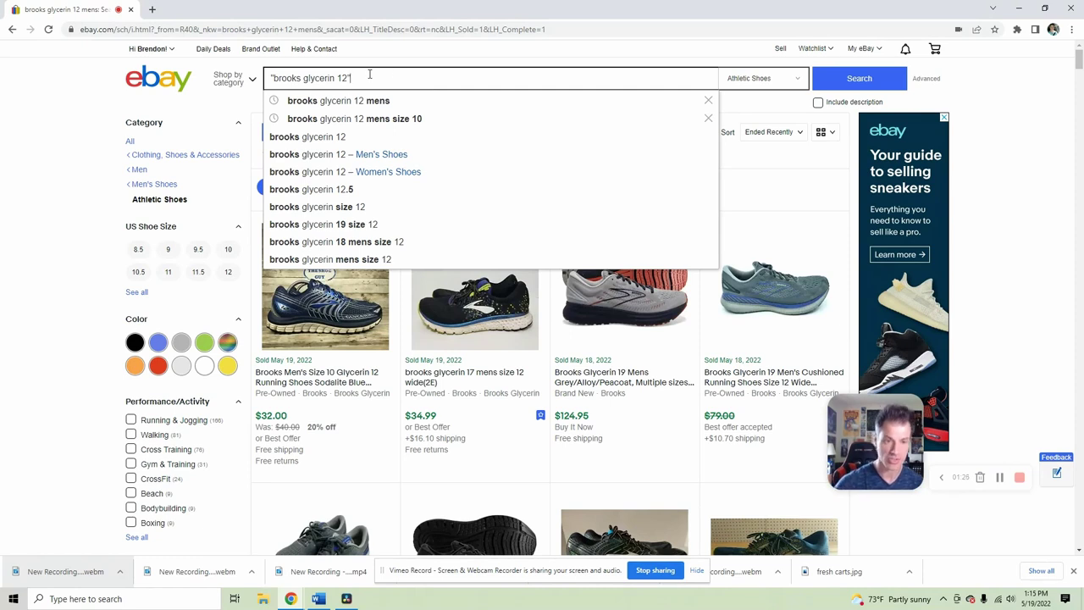
{"action": "key", "text": "Return"}
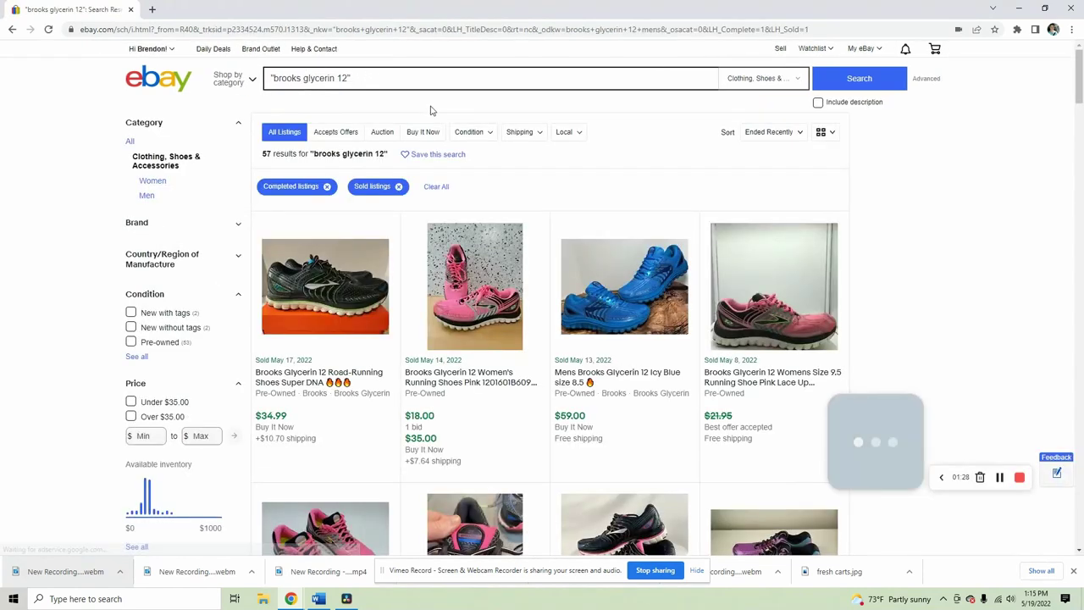
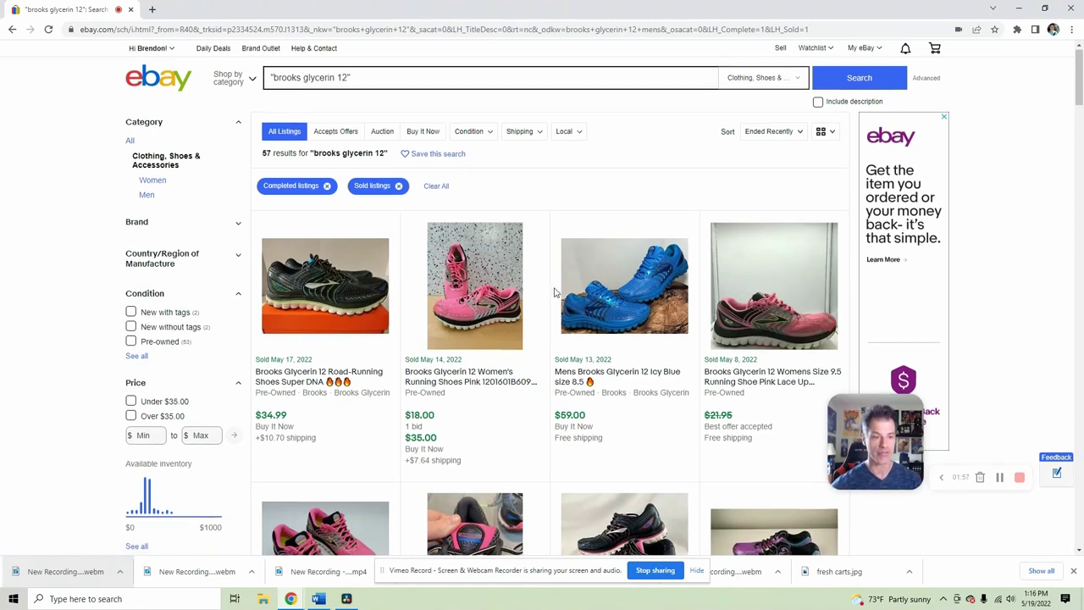
- Return to the unfiltered 'brooks glycerin 12' results and scroll through the 160 active listings
{"action": "scroll", "coordinate": [508, 305], "scroll_direction": "down", "scroll_amount": 5}
{"action": "scroll", "coordinate": [177, 416], "scroll_direction": "down", "scroll_amount": 3}
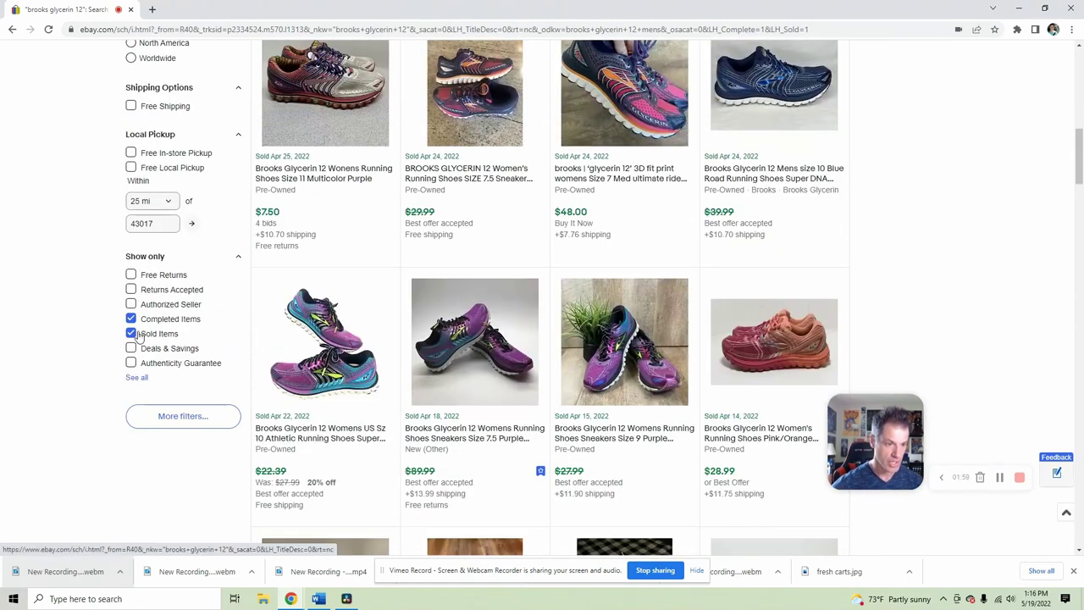
{"action": "scroll", "coordinate": [148, 301], "scroll_direction": "up", "scroll_amount": 10}
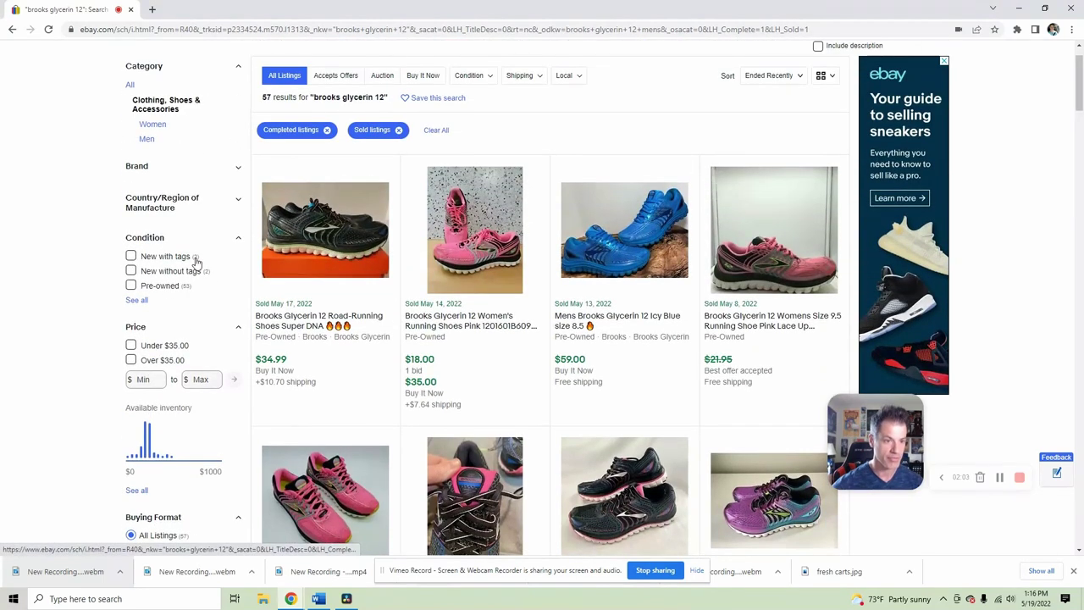
{"action": "scroll", "coordinate": [194, 263], "scroll_direction": "down", "scroll_amount": 10}
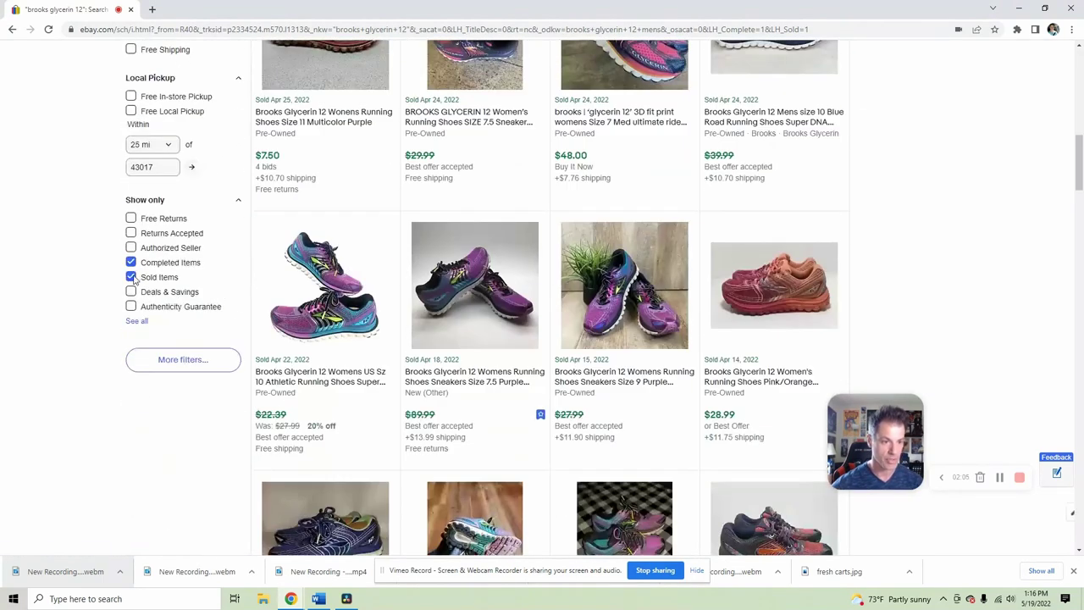
{"action": "key", "text": "alt+Right"}
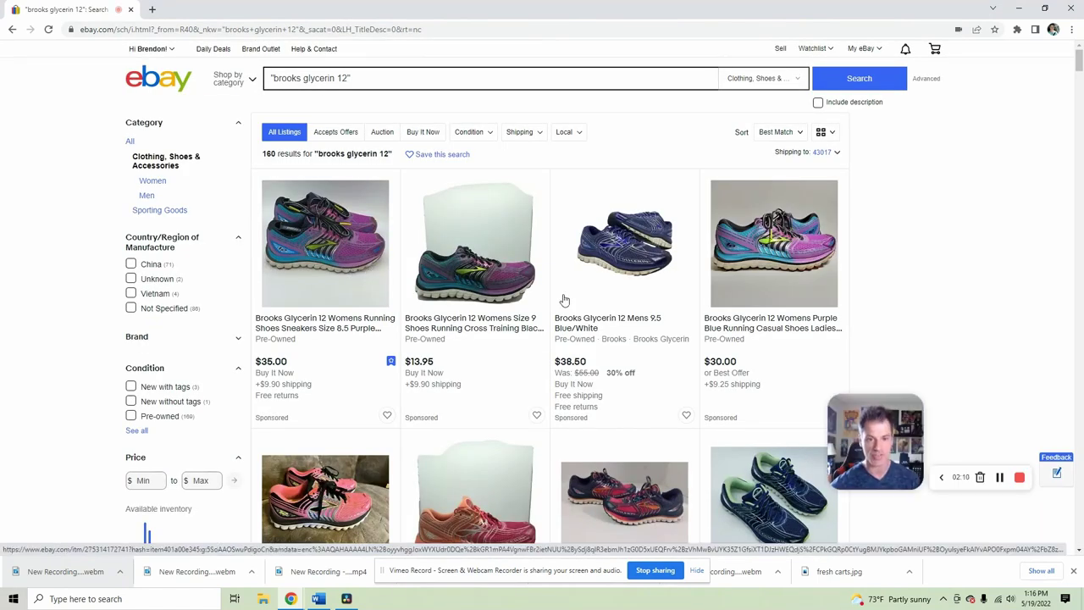
{"action": "scroll", "coordinate": [551, 310], "scroll_direction": "down", "scroll_amount": 5}
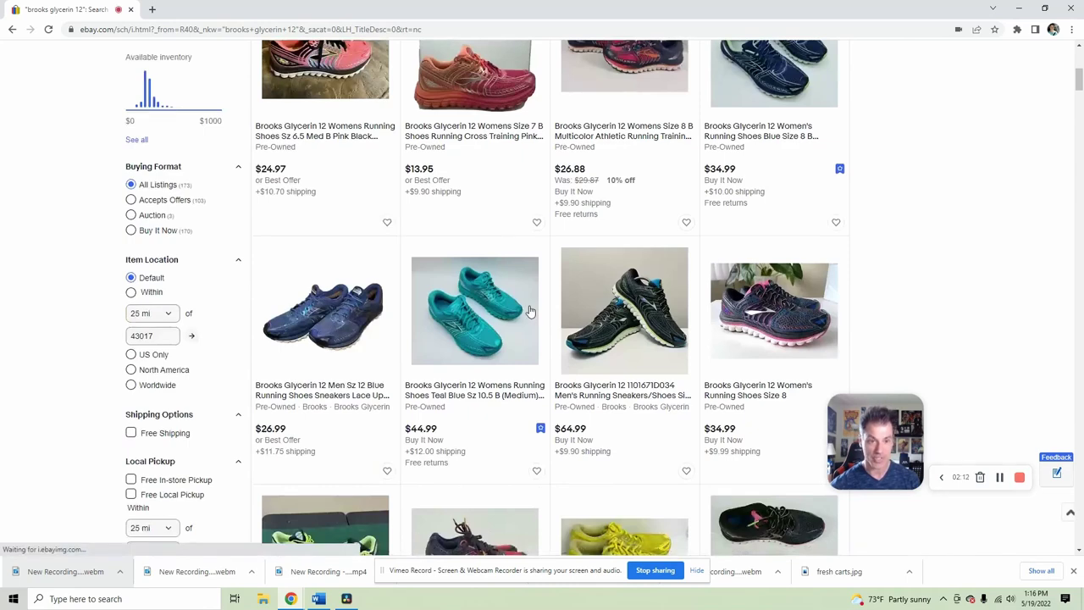
{"action": "scroll", "coordinate": [529, 311], "scroll_direction": "down", "scroll_amount": 3}
{"action": "scroll", "coordinate": [529, 311], "scroll_direction": "down", "scroll_amount": 15}
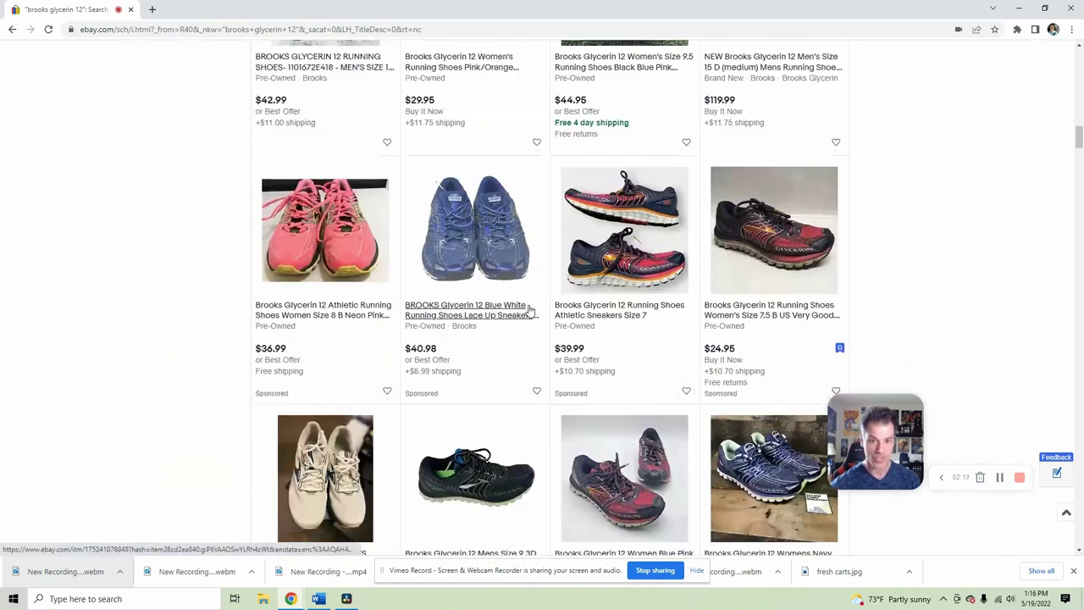
{"action": "scroll", "coordinate": [529, 311], "scroll_direction": "down", "scroll_amount": 12}
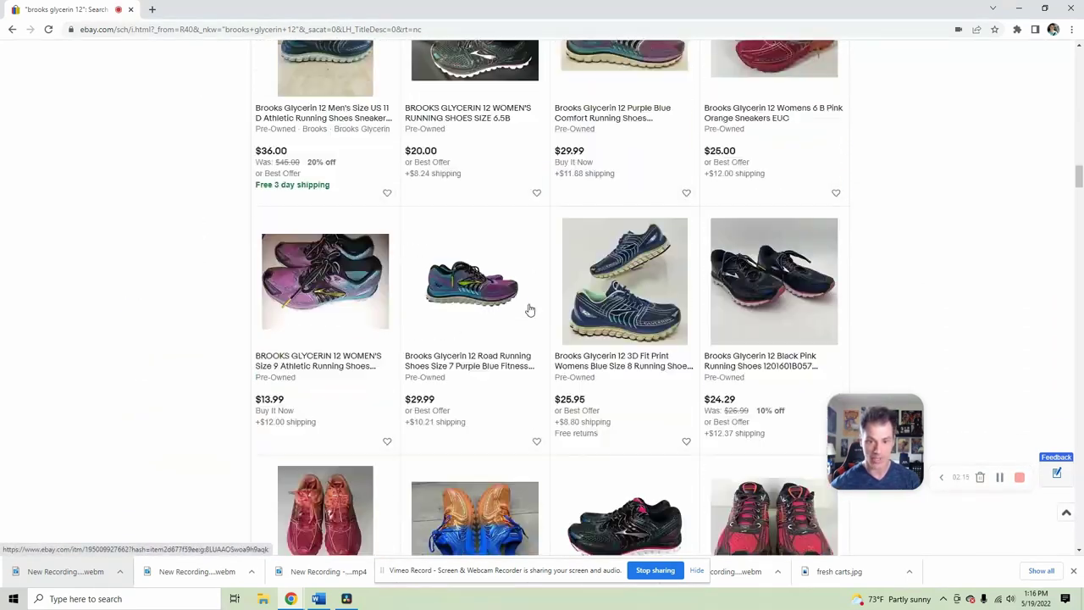
{"action": "scroll", "coordinate": [530, 310], "scroll_direction": "down", "scroll_amount": 2}
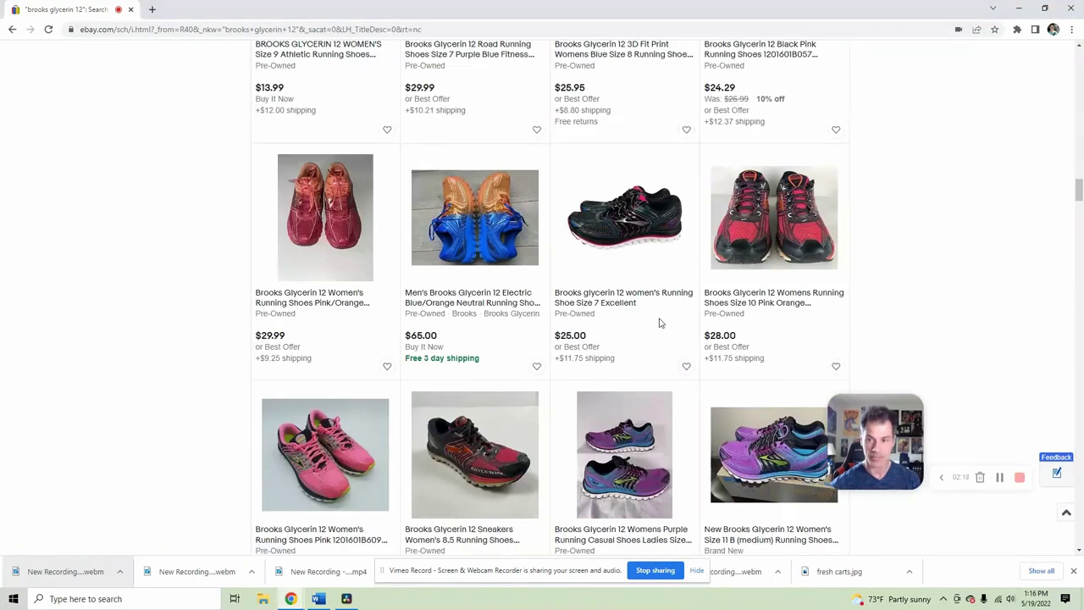
{"action": "left_click", "coordinate": [502, 310]}
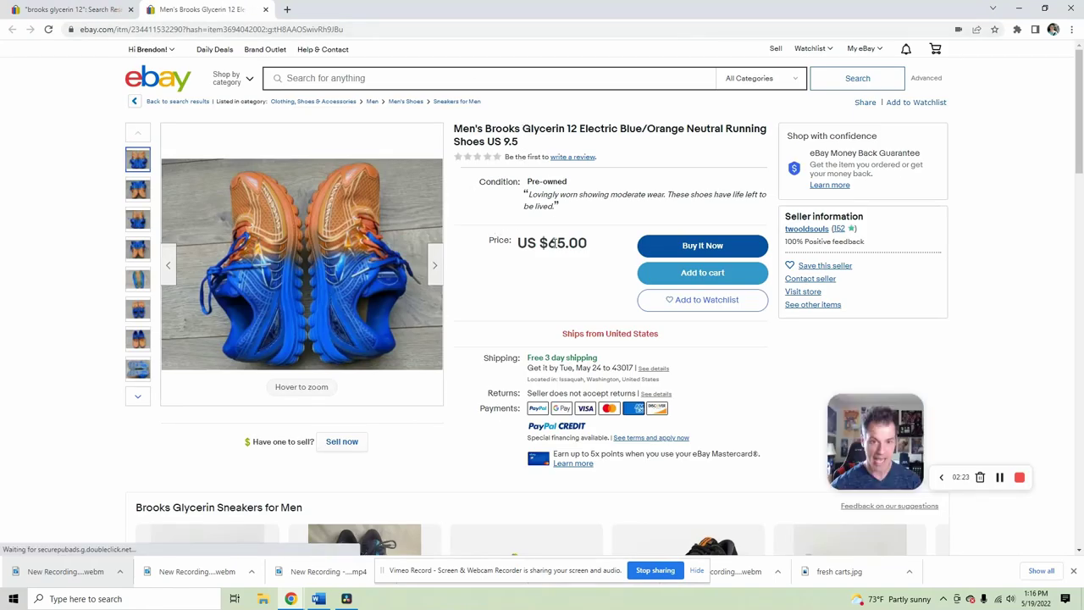
{"action": "key", "text": "ctrl+w"}
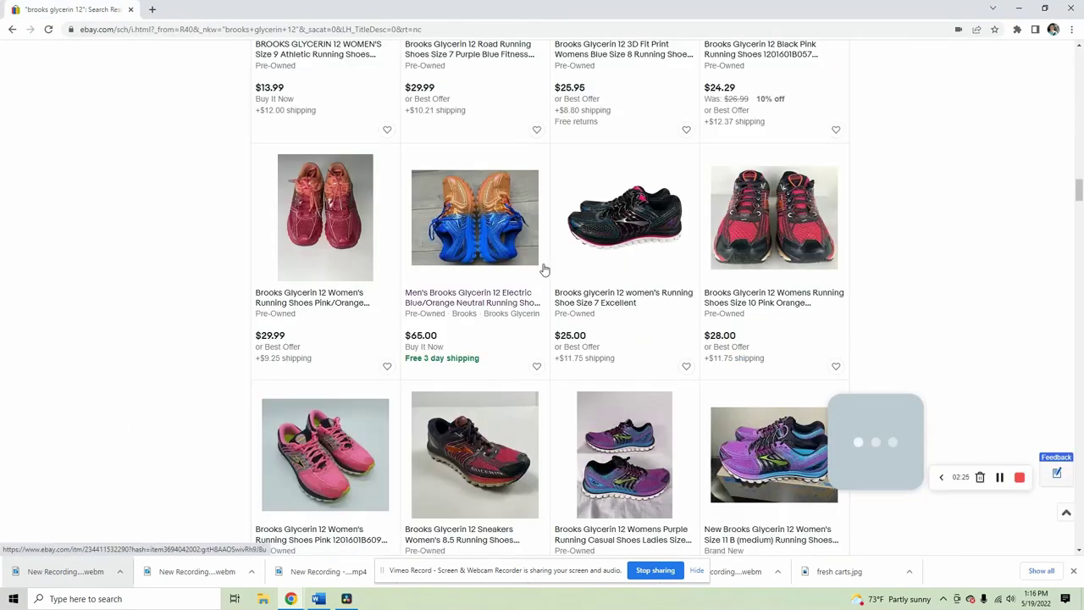
{"action": "scroll", "coordinate": [566, 333], "scroll_direction": "down", "scroll_amount": 15}
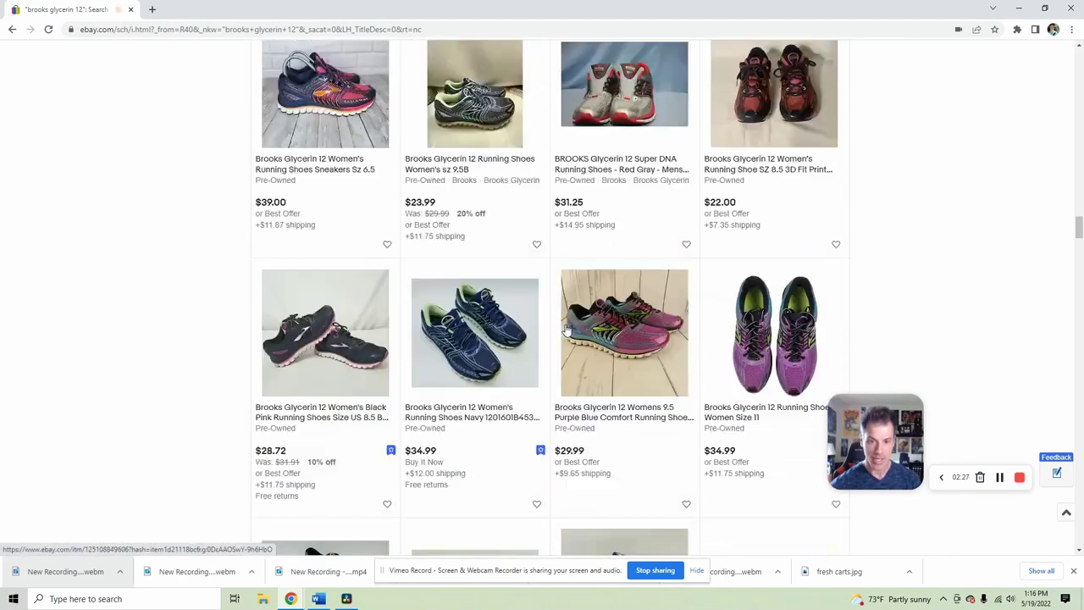
{"action": "scroll", "coordinate": [566, 330], "scroll_direction": "down", "scroll_amount": 15}
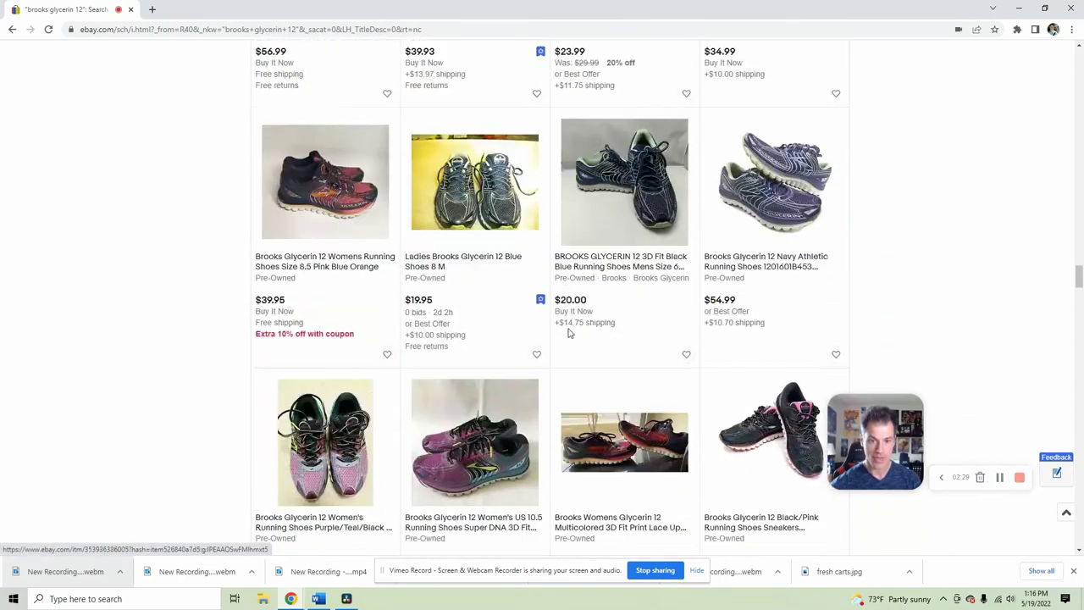
{"action": "scroll", "coordinate": [568, 335], "scroll_direction": "down", "scroll_amount": 15}
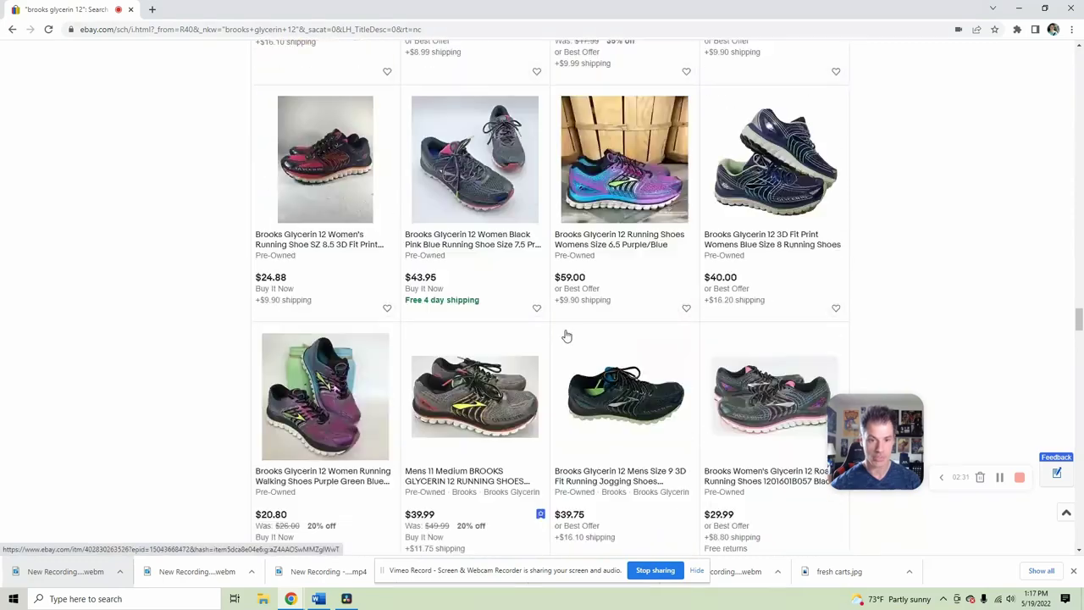
{"action": "scroll", "coordinate": [566, 336], "scroll_direction": "down", "scroll_amount": 15}
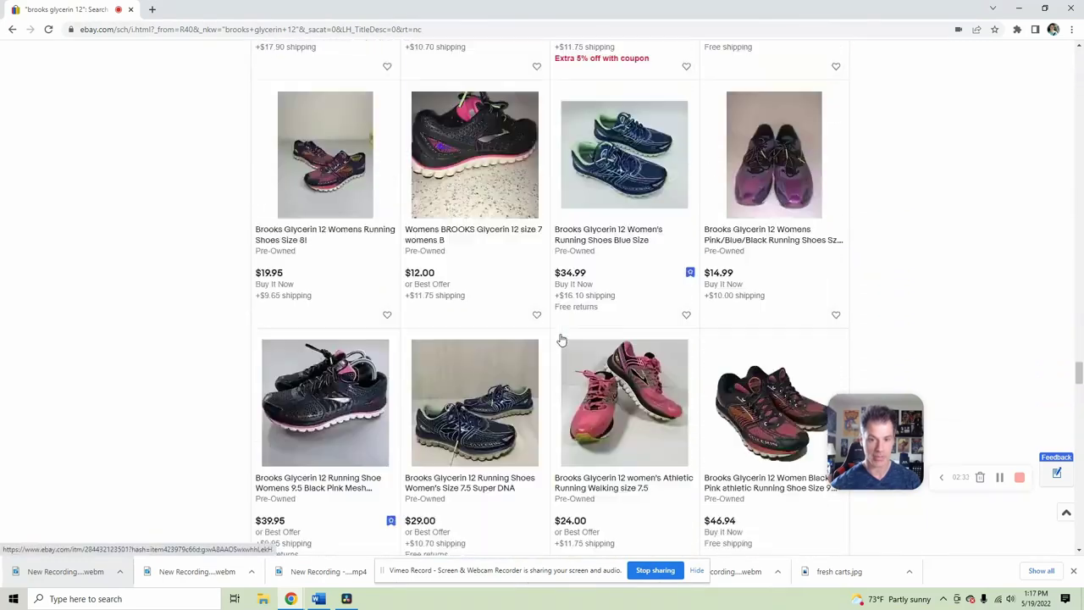
{"action": "scroll", "coordinate": [559, 331], "scroll_direction": "down", "scroll_amount": 15}
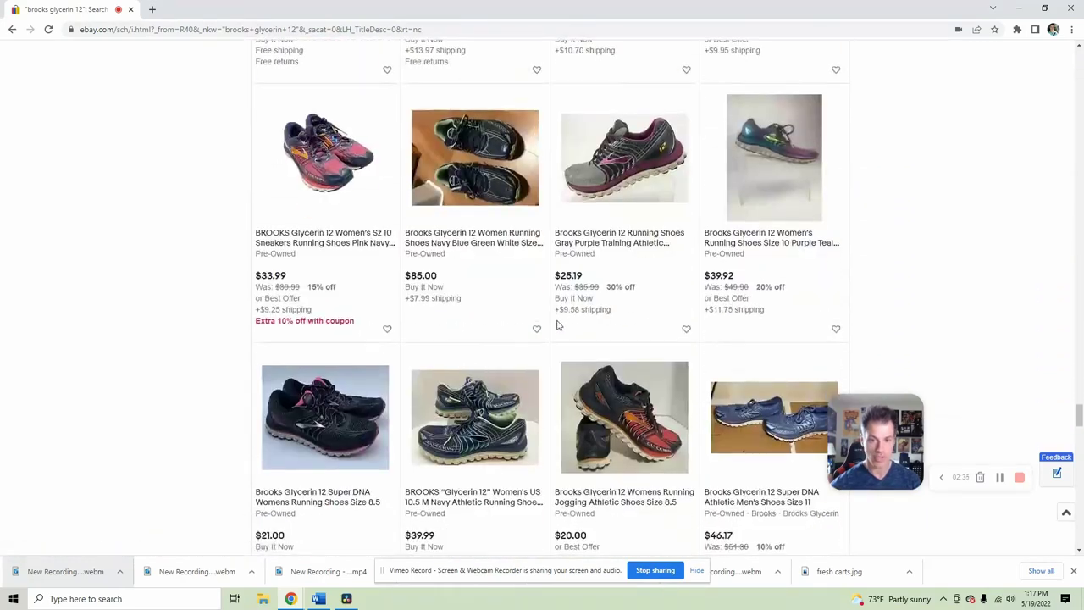
{"action": "scroll", "coordinate": [555, 318], "scroll_direction": "down", "scroll_amount": 15}
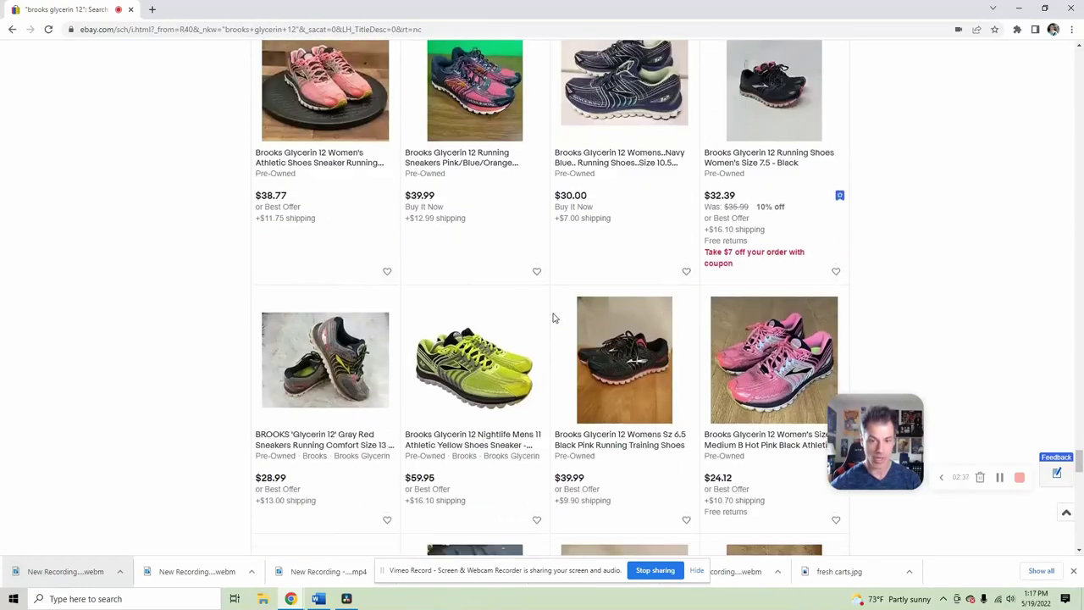
{"action": "scroll", "coordinate": [555, 317], "scroll_direction": "down", "scroll_amount": 15}
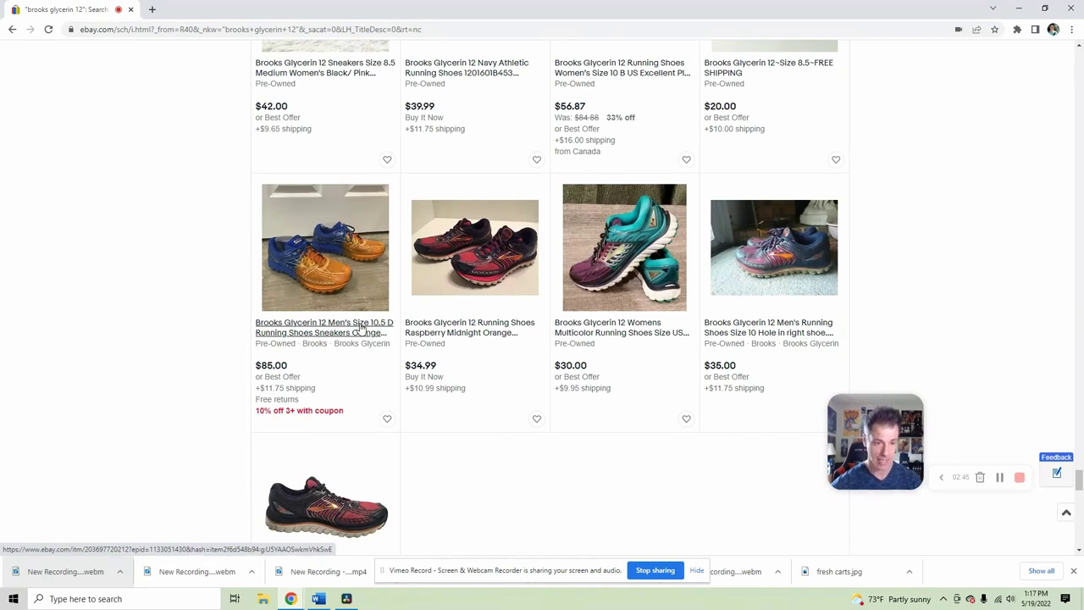
{"action": "scroll", "coordinate": [517, 280], "scroll_direction": "up", "scroll_amount": 5}
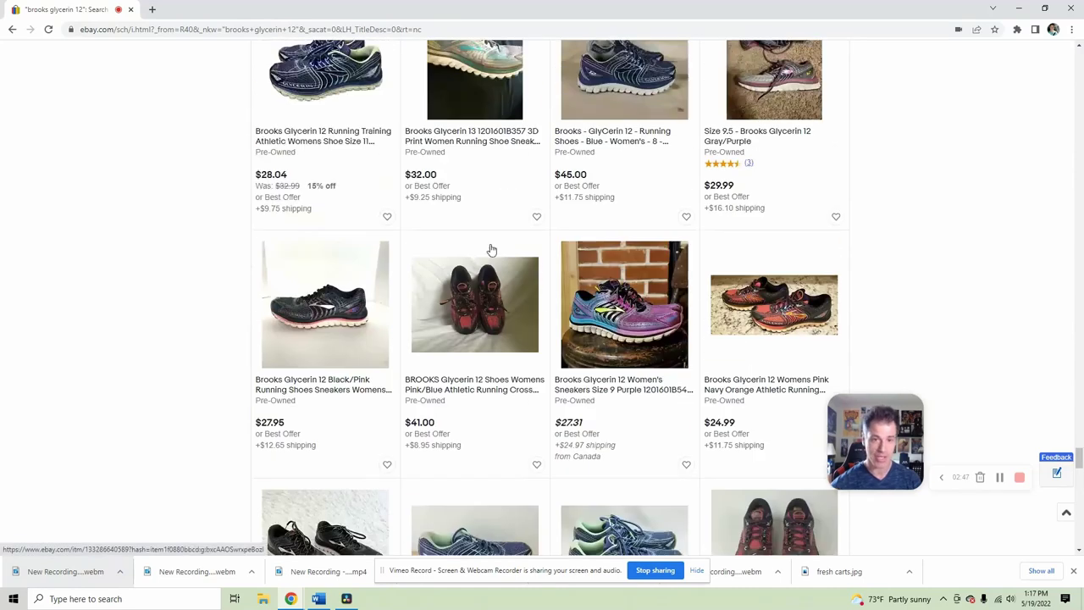
{"action": "left_click_drag", "start_coordinate": [1079, 461], "coordinate": [1044, 46]}
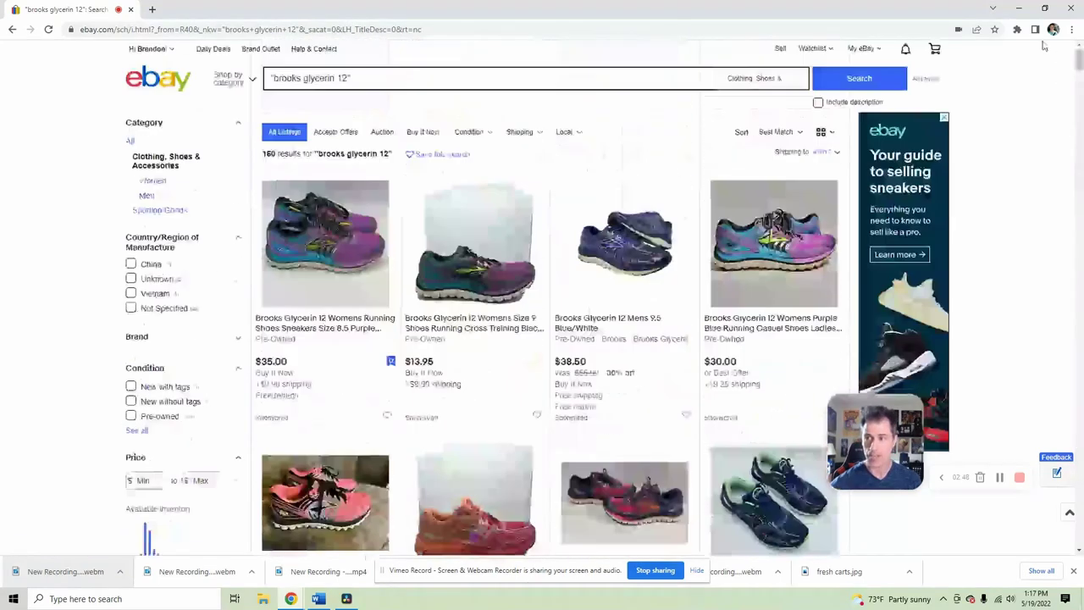
{"action": "scroll", "coordinate": [142, 270], "scroll_direction": "down", "scroll_amount": 10}
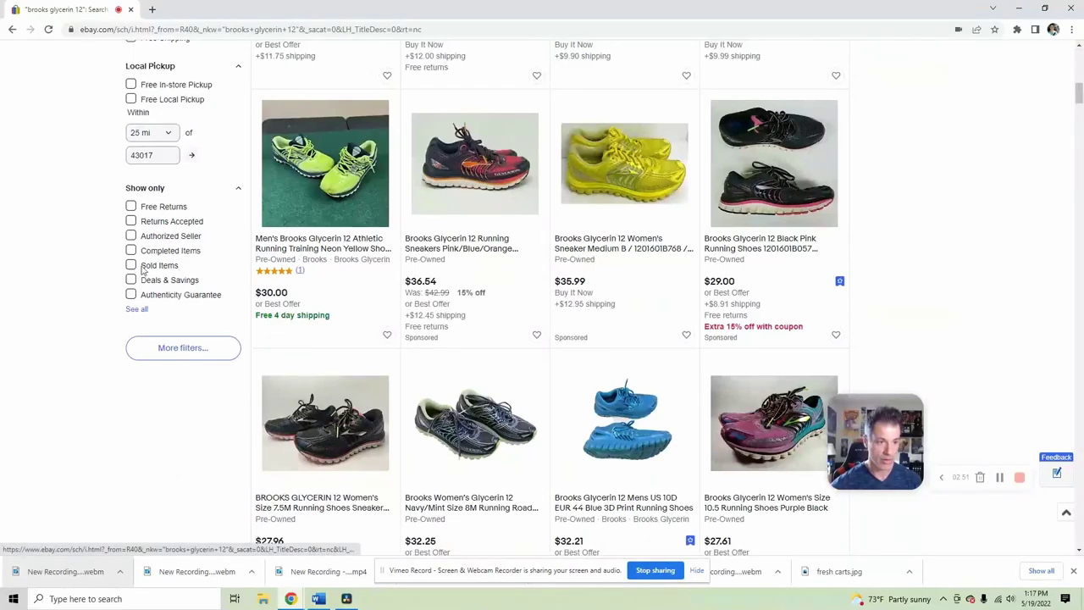
- Filter 'brooks glycerin 12' to Sold Items and browse the 57 sales ($7.50 to $179.99)
{"action": "left_click", "coordinate": [132, 265]}
{"action": "scroll", "coordinate": [493, 323], "scroll_direction": "down", "scroll_amount": 6}
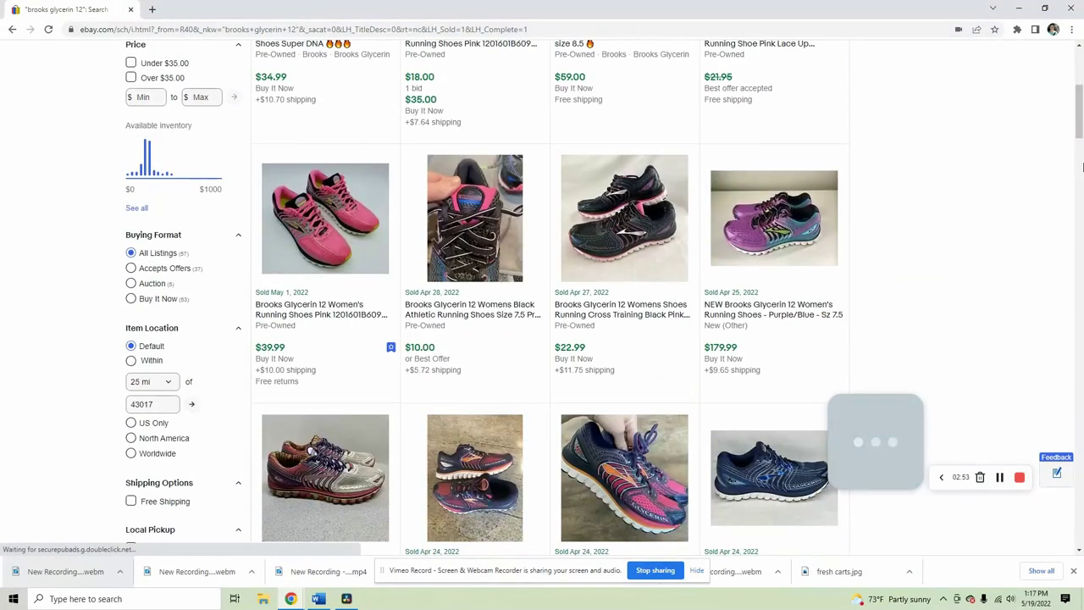
{"action": "left_click", "coordinate": [1082, 168]}
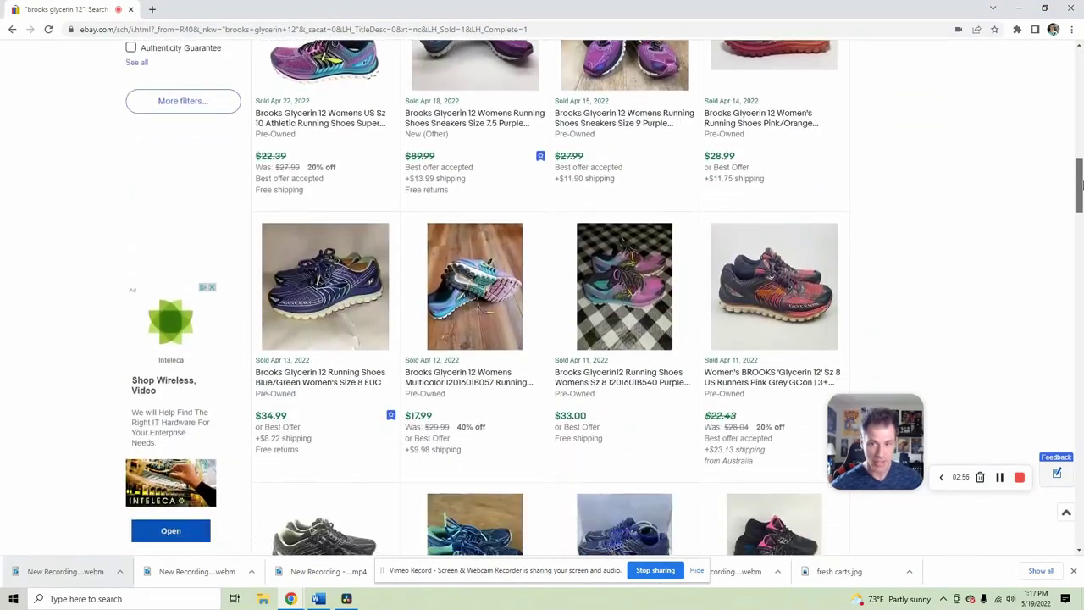
{"action": "scroll", "coordinate": [778, 140], "scroll_direction": "up", "scroll_amount": 2}
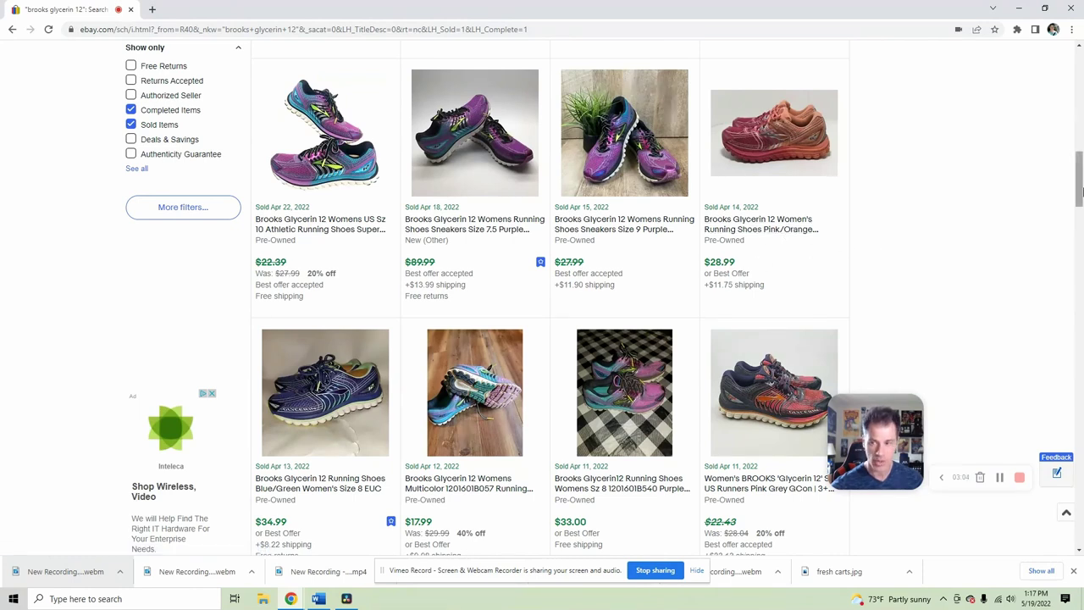
{"action": "left_click_drag", "start_coordinate": [1080, 190], "coordinate": [1081, 440]}
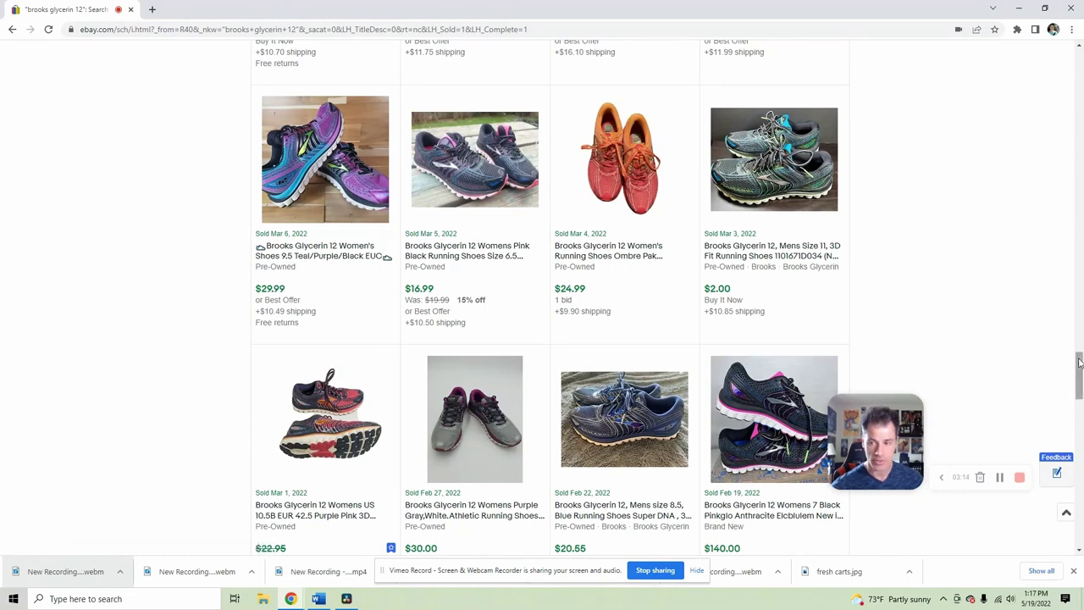
{"action": "left_click_drag", "start_coordinate": [1080, 377], "coordinate": [1069, 56]}
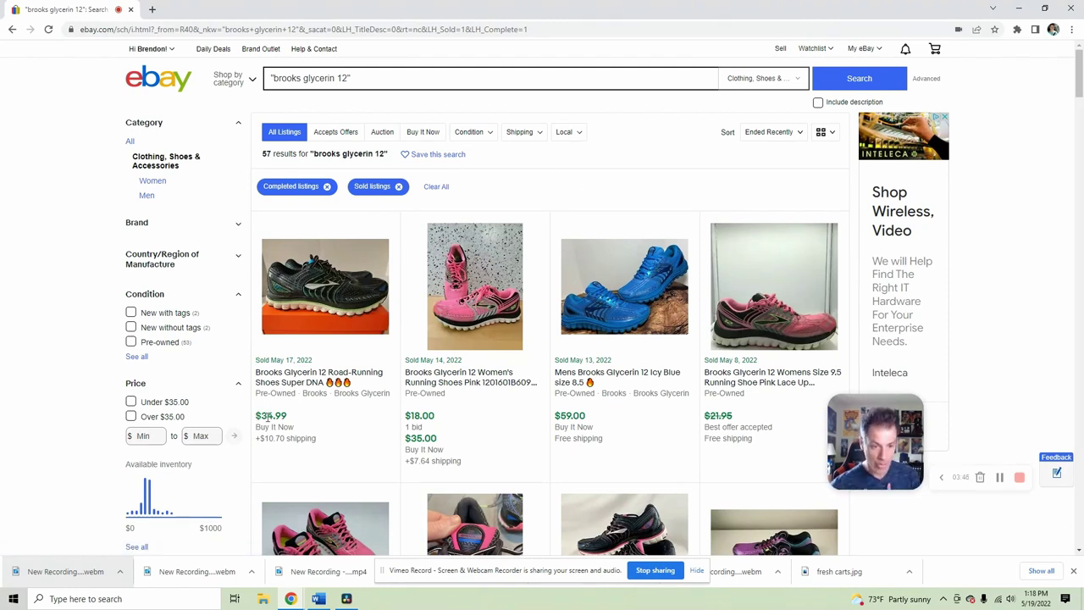
{"action": "scroll", "coordinate": [518, 431], "scroll_direction": "down", "scroll_amount": 3}
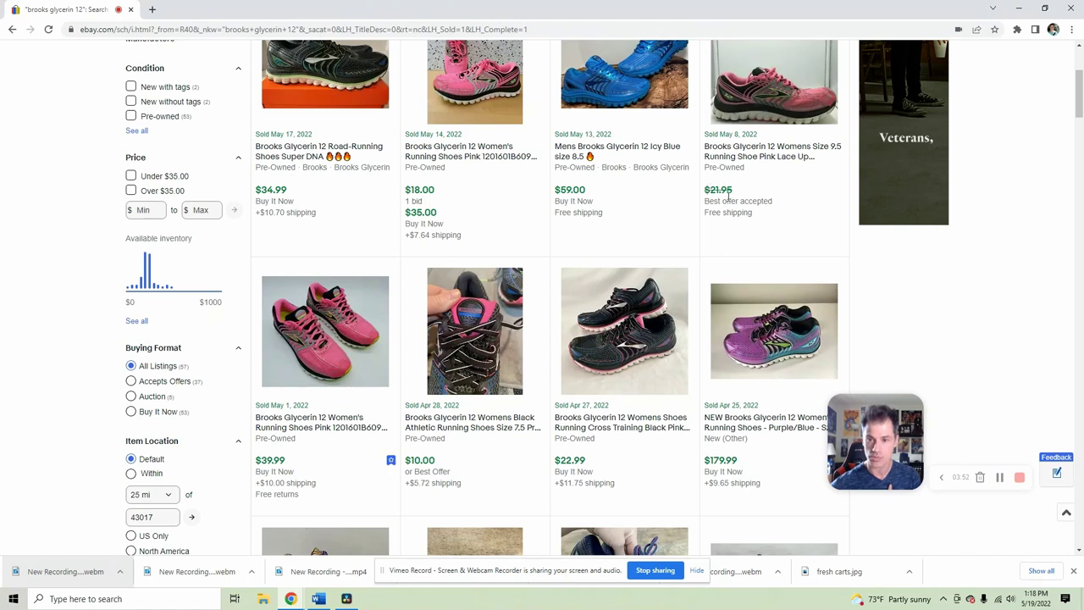
{"action": "scroll", "coordinate": [562, 262], "scroll_direction": "down", "scroll_amount": 1}
{"action": "scroll", "coordinate": [562, 262], "scroll_direction": "down", "scroll_amount": 2}
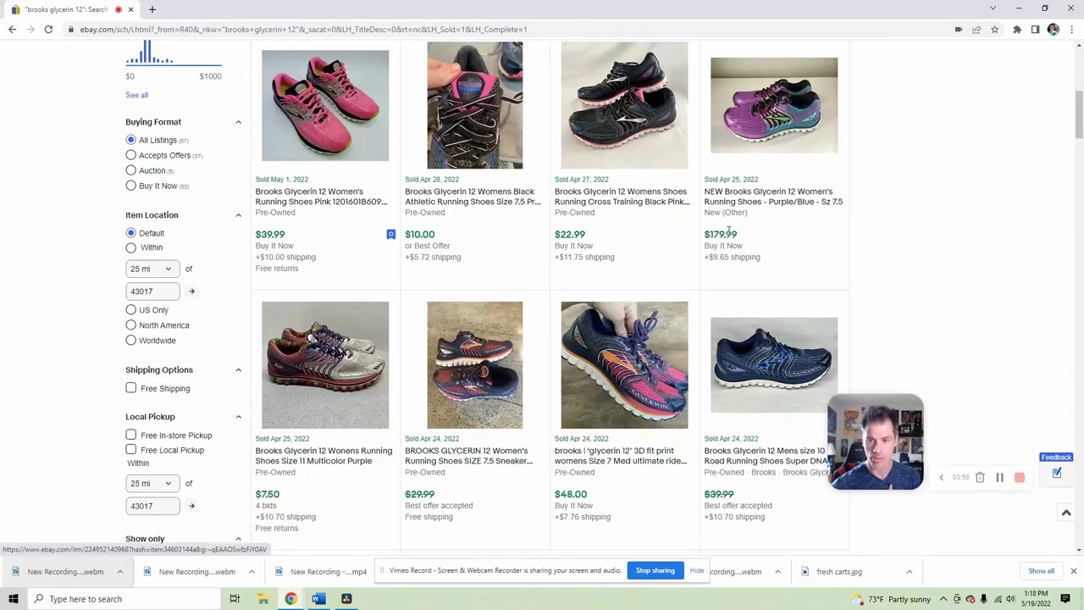
{"action": "scroll", "coordinate": [722, 238], "scroll_direction": "down", "scroll_amount": 2}
{"action": "scroll", "coordinate": [721, 238], "scroll_direction": "up", "scroll_amount": 5}
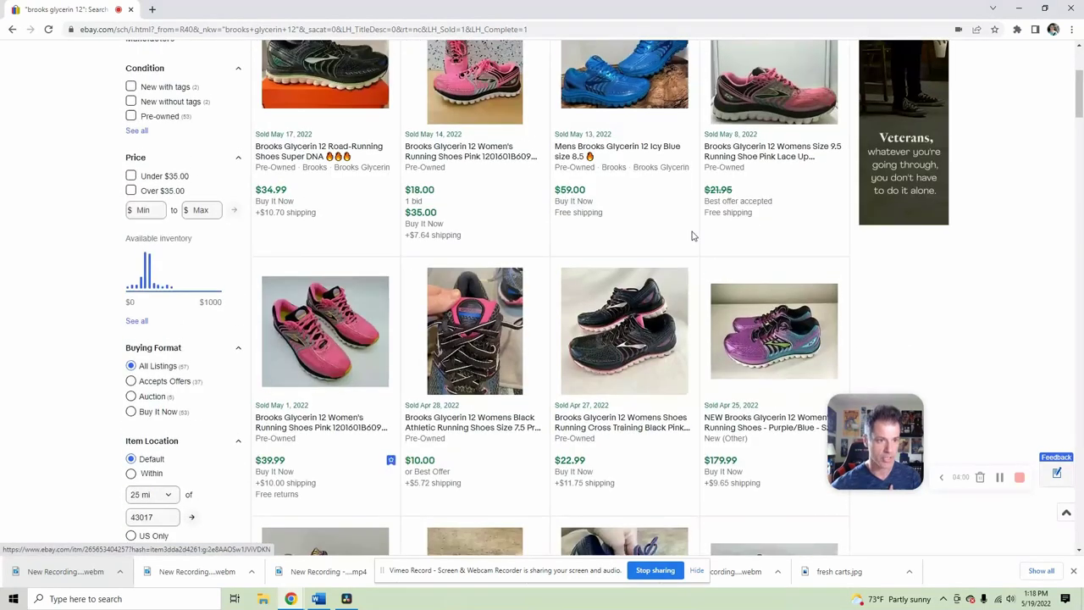
- Limit sold results to pre-owned and start a listing from the $34.99 Blue/Green Women's Size 8 sale
{"action": "left_click", "coordinate": [131, 118]}
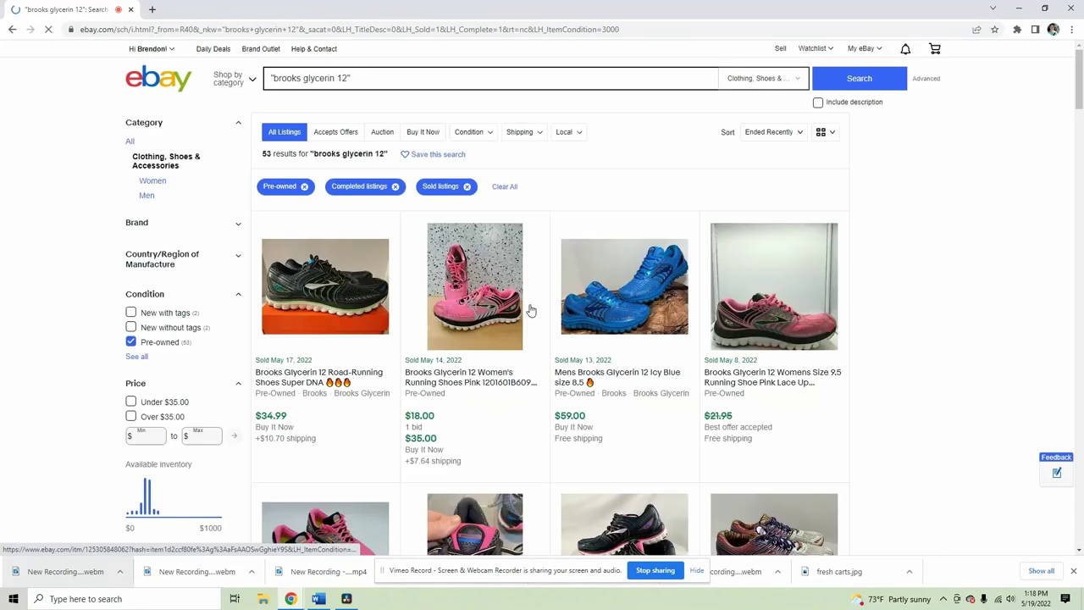
{"action": "scroll", "coordinate": [530, 308], "scroll_direction": "down", "scroll_amount": 10}
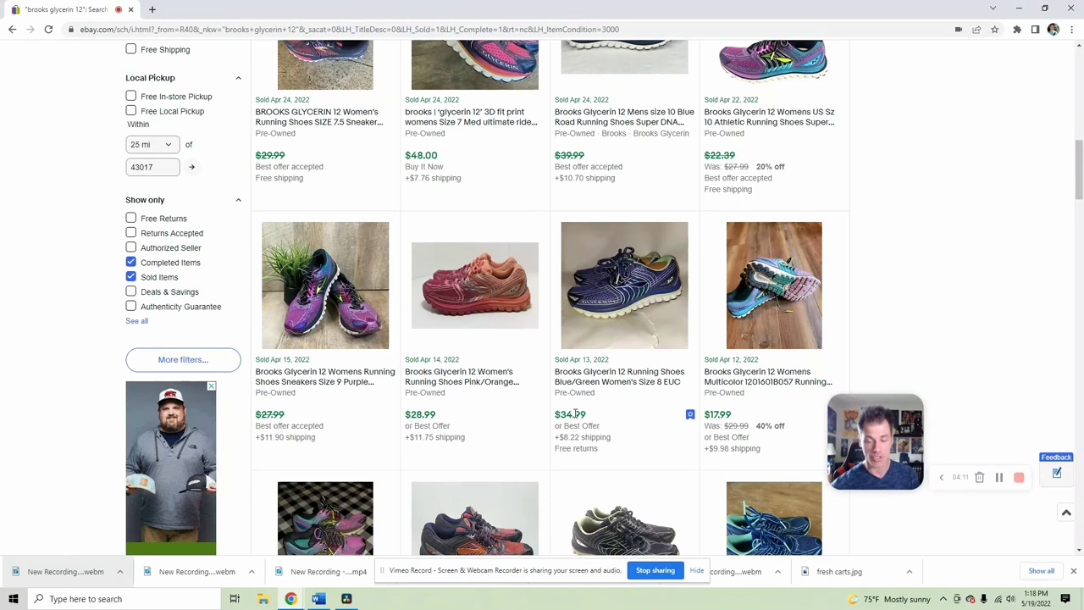
{"action": "scroll", "coordinate": [618, 409], "scroll_direction": "down", "scroll_amount": 3}
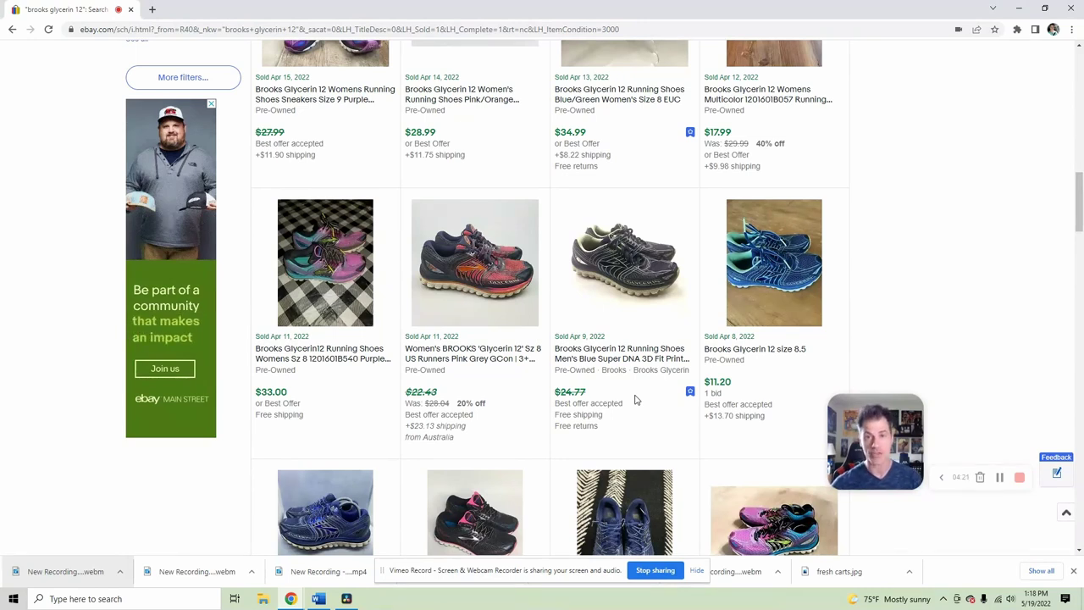
{"action": "scroll", "coordinate": [596, 288], "scroll_direction": "up", "scroll_amount": 2}
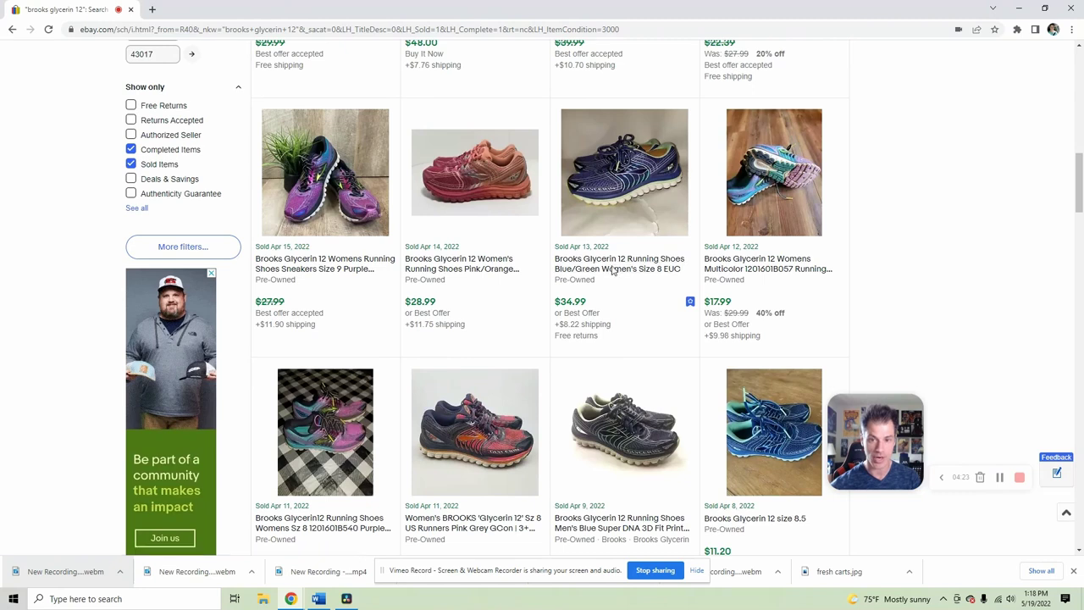
{"action": "left_click", "coordinate": [602, 273]}
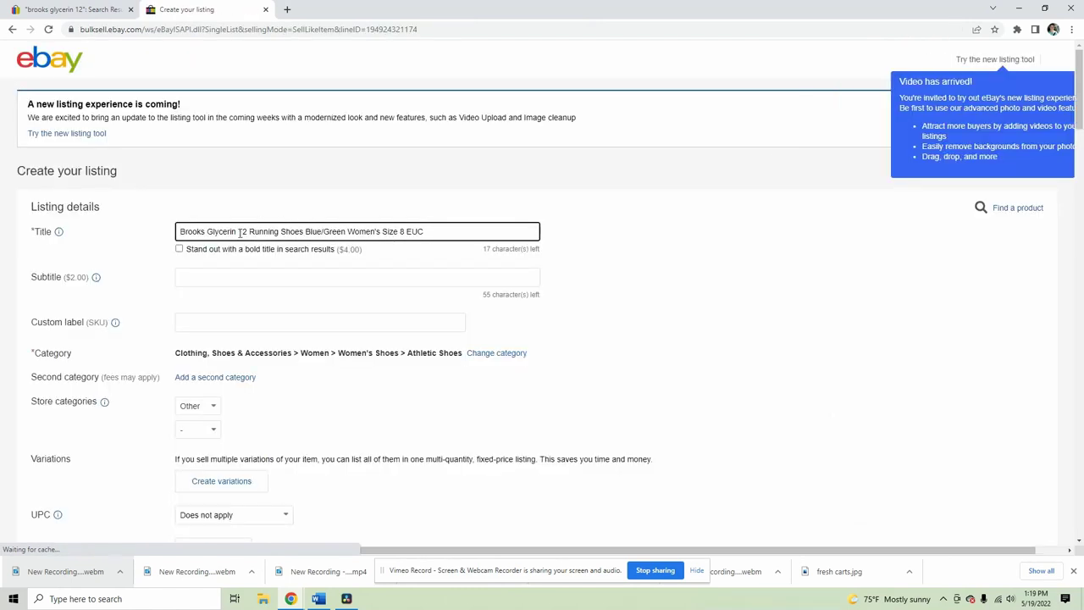
- Replace the title's old model details with 'Men's Running Shoes Orange Blue Ombre Size 10.5'
{"action": "left_click_drag", "start_coordinate": [249, 231], "coordinate": [520, 232]}
{"action": "type", "text": "M"}
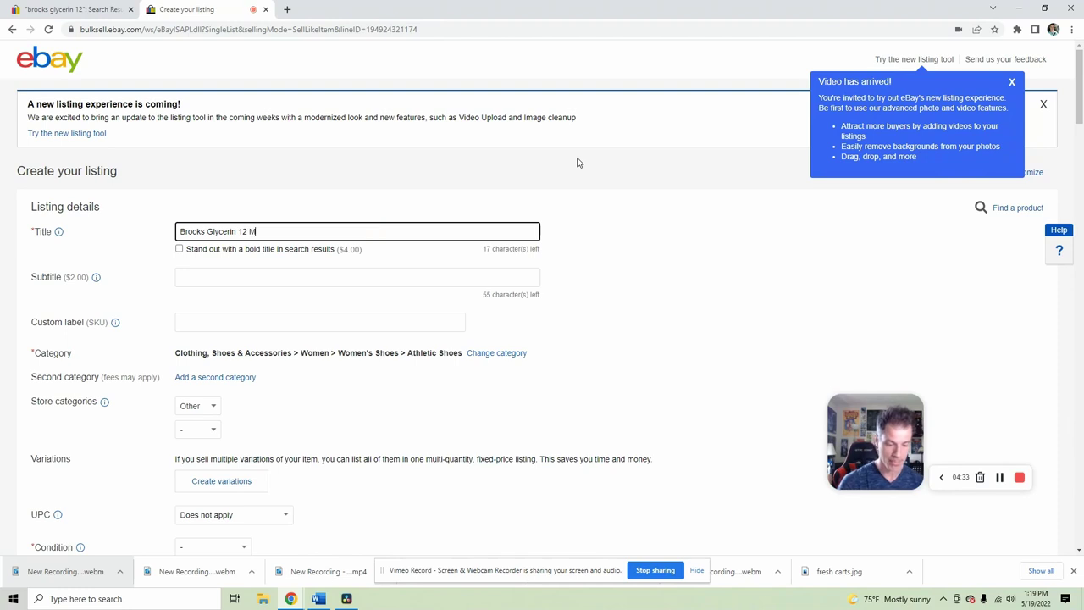
{"action": "type", "text": "en's Running Shoes "}
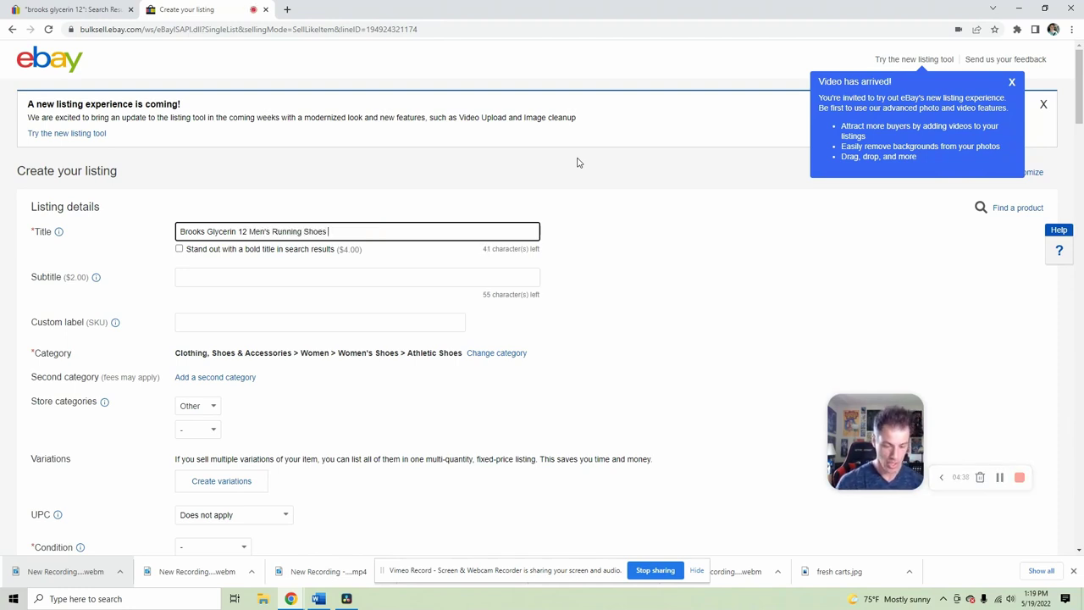
{"action": "type", "text": "Orange"}
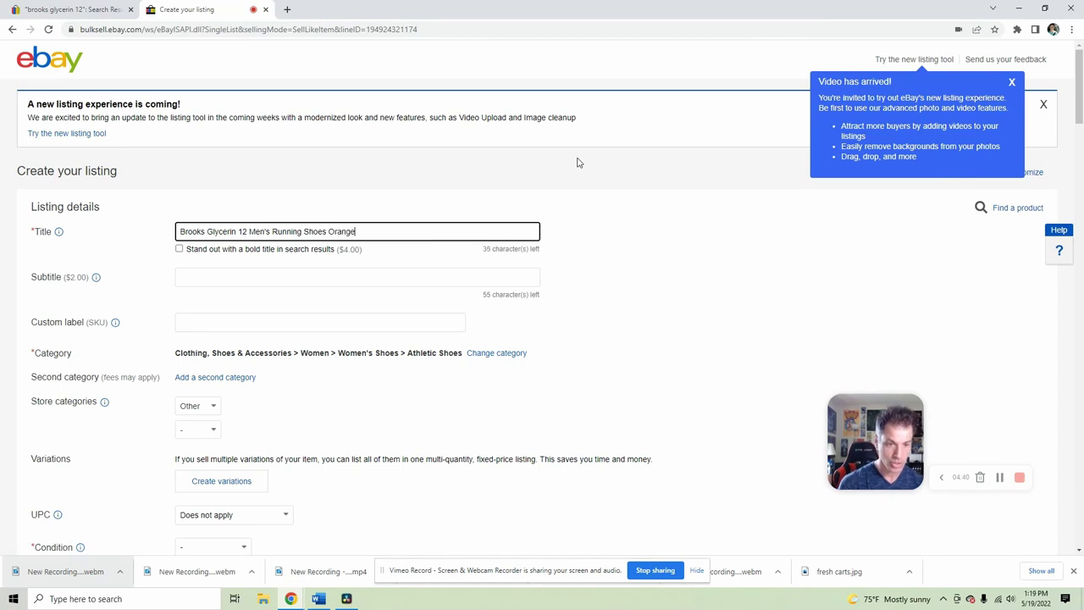
{"action": "type", "text": " Blue Or"}
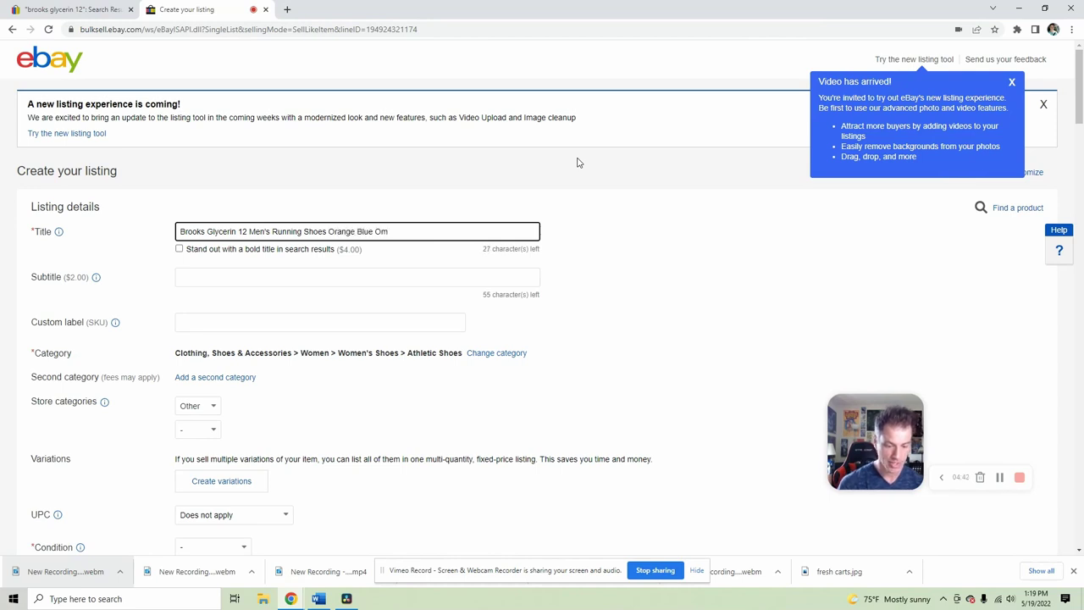
{"action": "type", "text": "bre"}
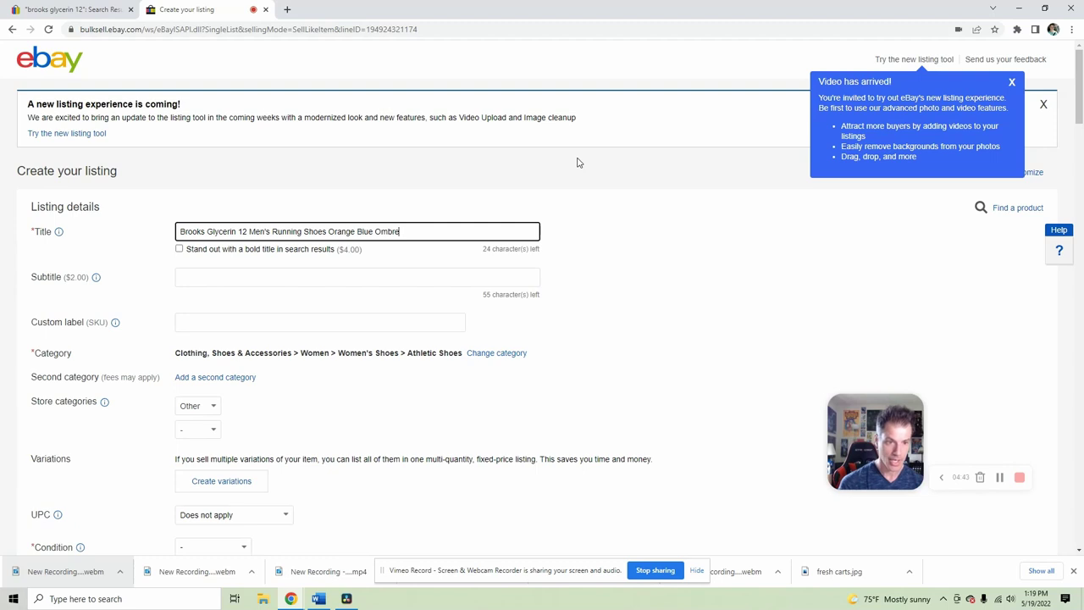
{"action": "type", "text": " Siz e"}
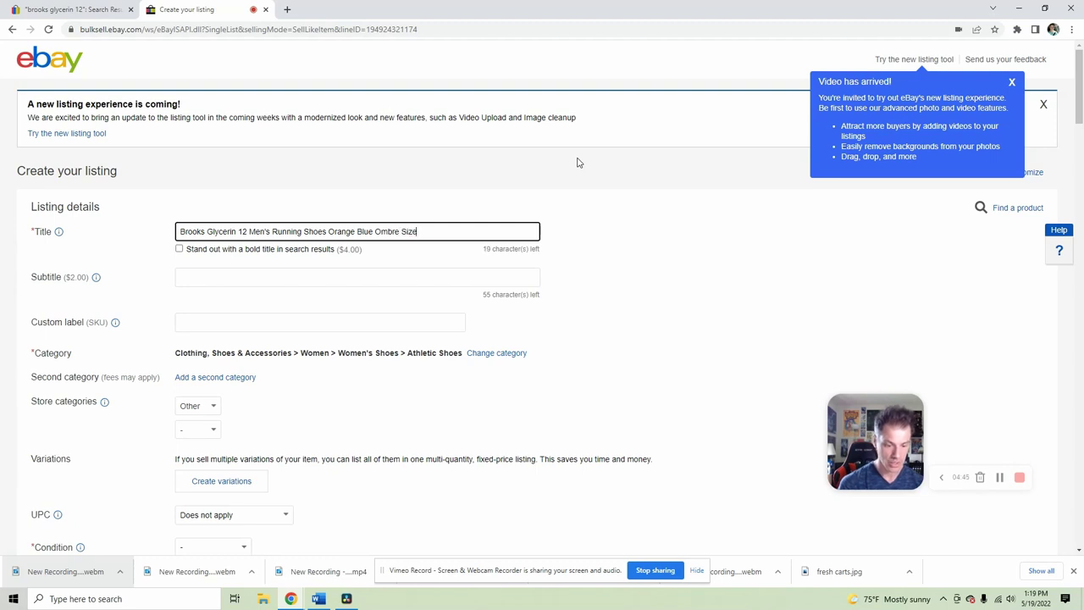
{"action": "type", "text": " 10.5"}
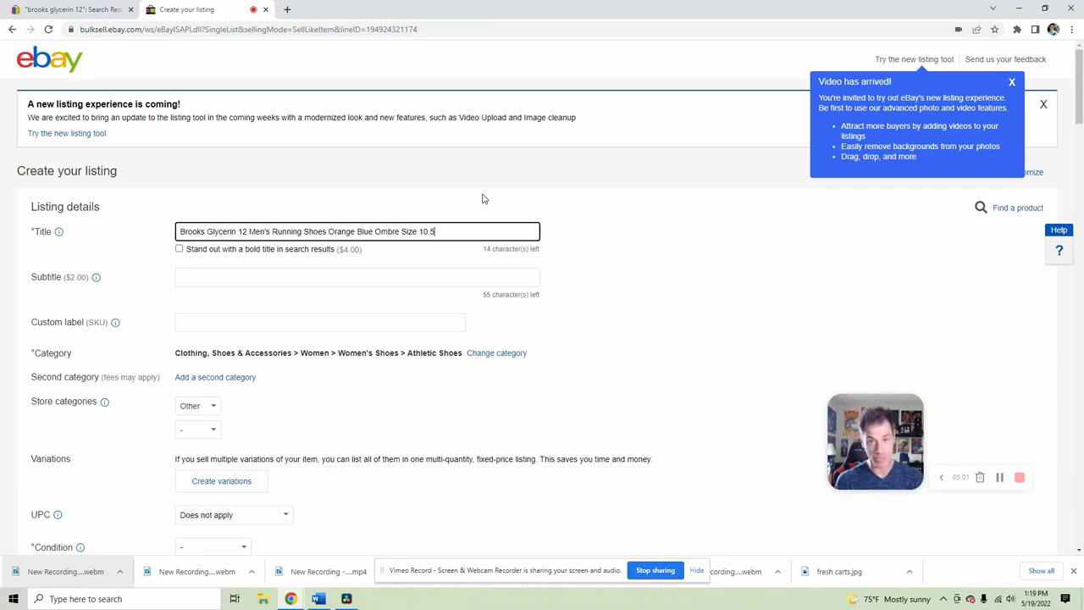
{"action": "scroll", "coordinate": [387, 317], "scroll_direction": "down", "scroll_amount": 3}
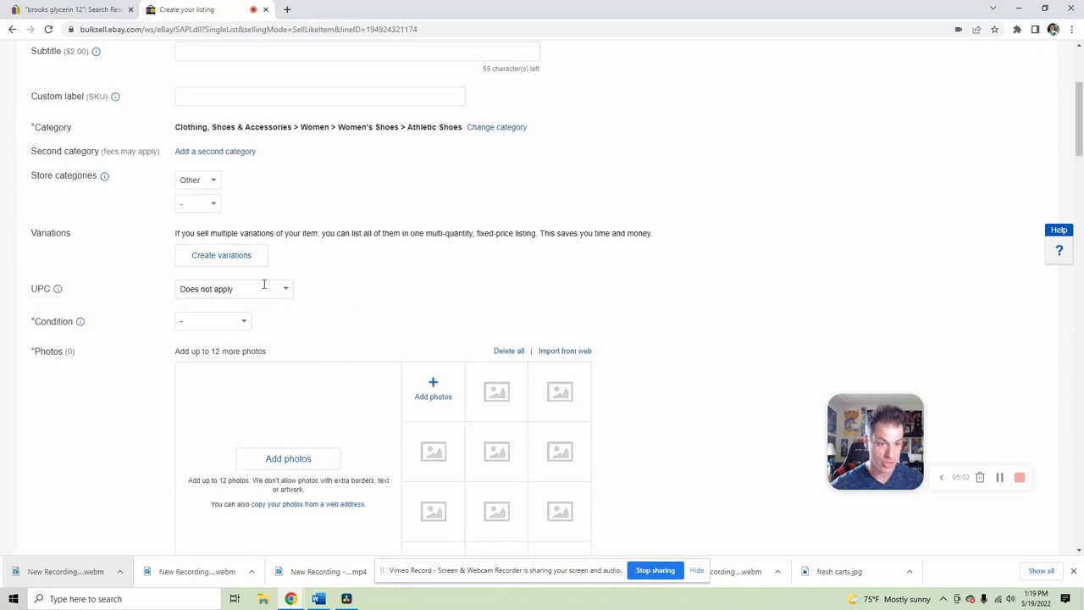
{"action": "left_click", "coordinate": [56, 287]}
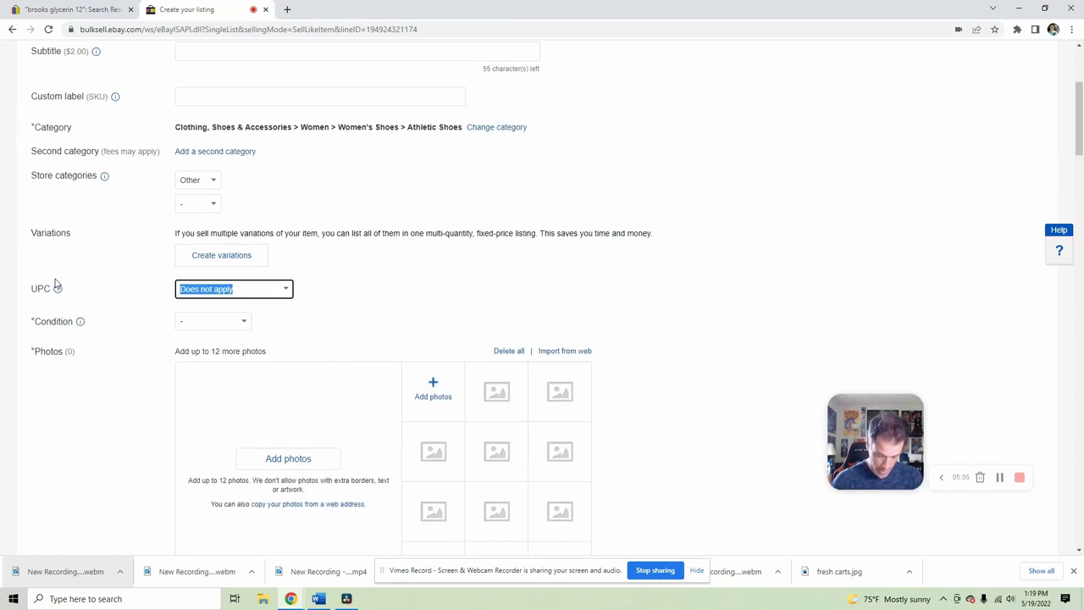
{"action": "type", "text": "762"}
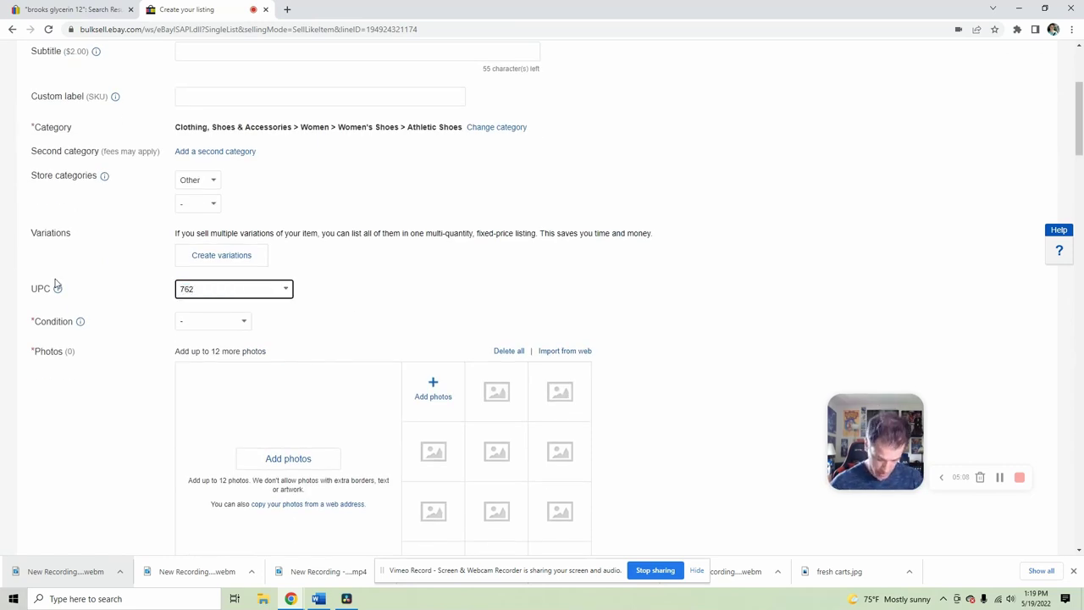
{"action": "type", "text": "052"}
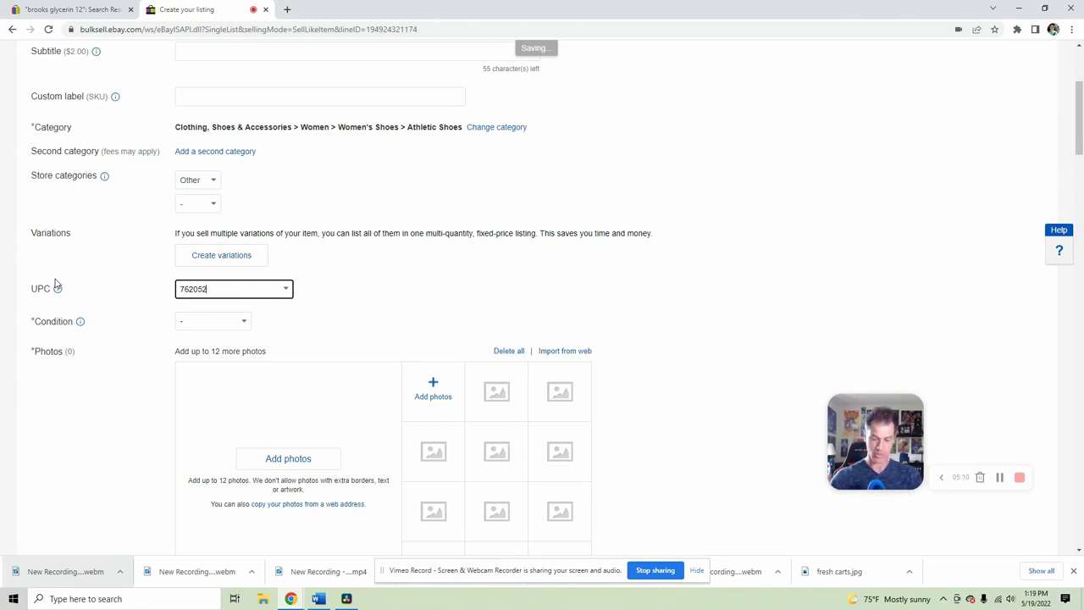
{"action": "type", "text": "717"}
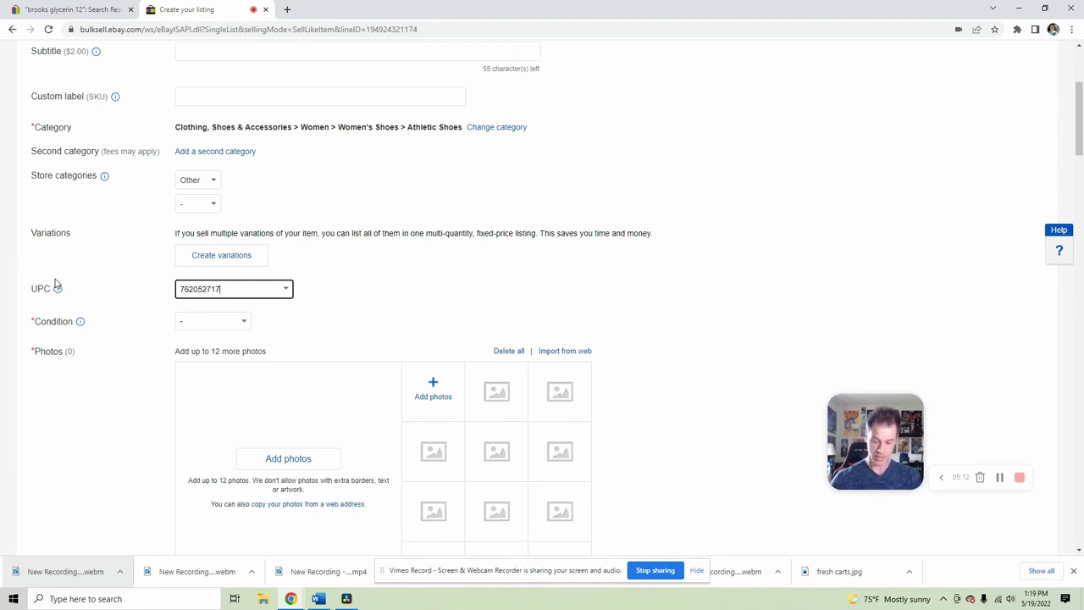
{"action": "type", "text": "052"}
{"action": "left_click", "coordinate": [339, 278]}
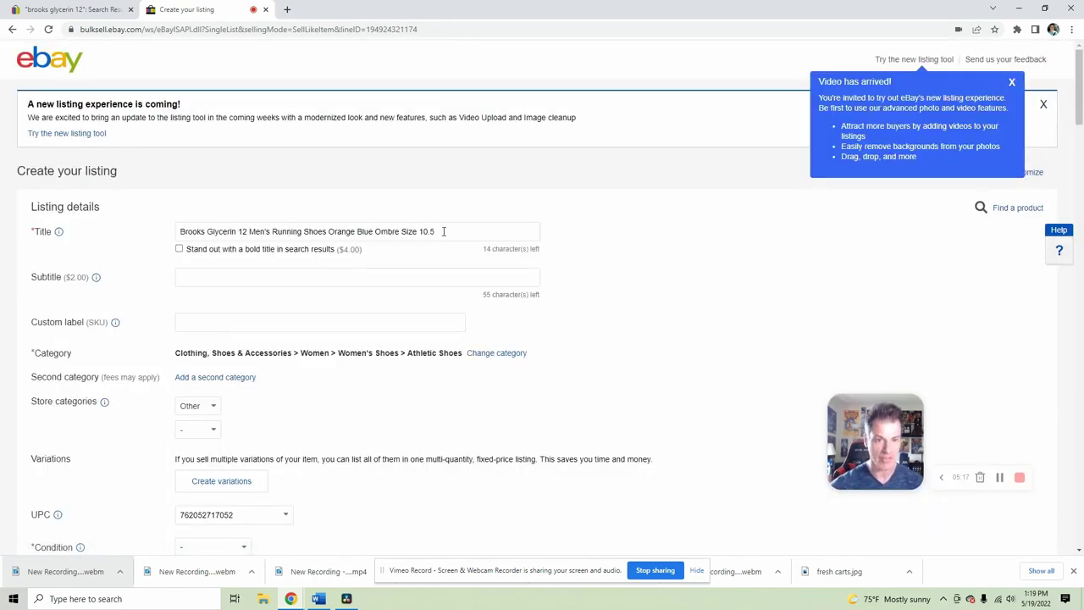
- Select the entire listing title and copy it
{"action": "left_click", "coordinate": [444, 232]}
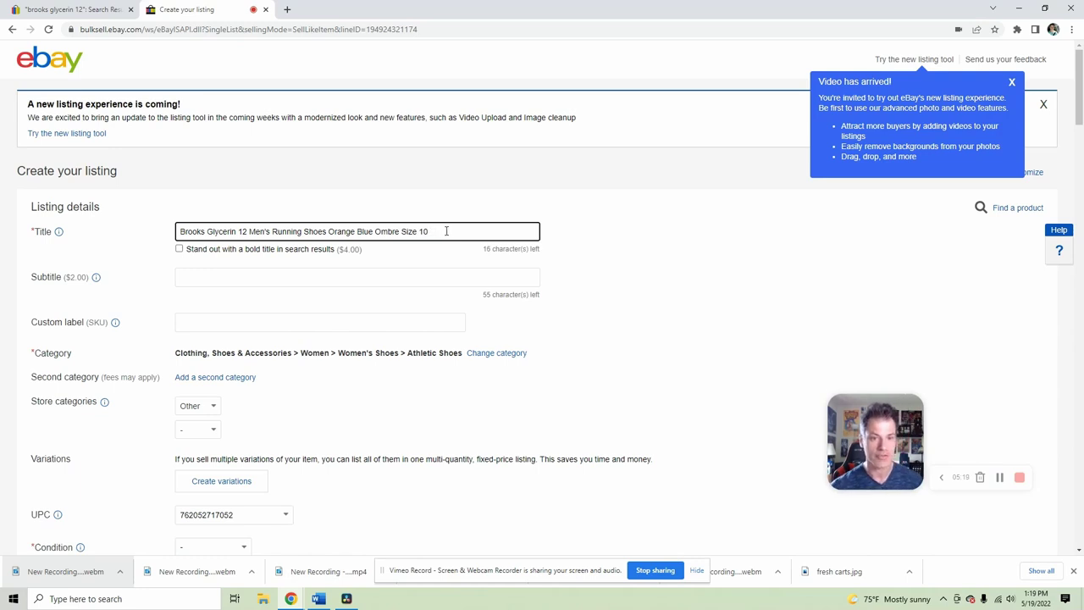
{"action": "key", "text": "ctrl+a"}
{"action": "right_click", "coordinate": [240, 241]}
{"action": "left_click", "coordinate": [269, 282]}
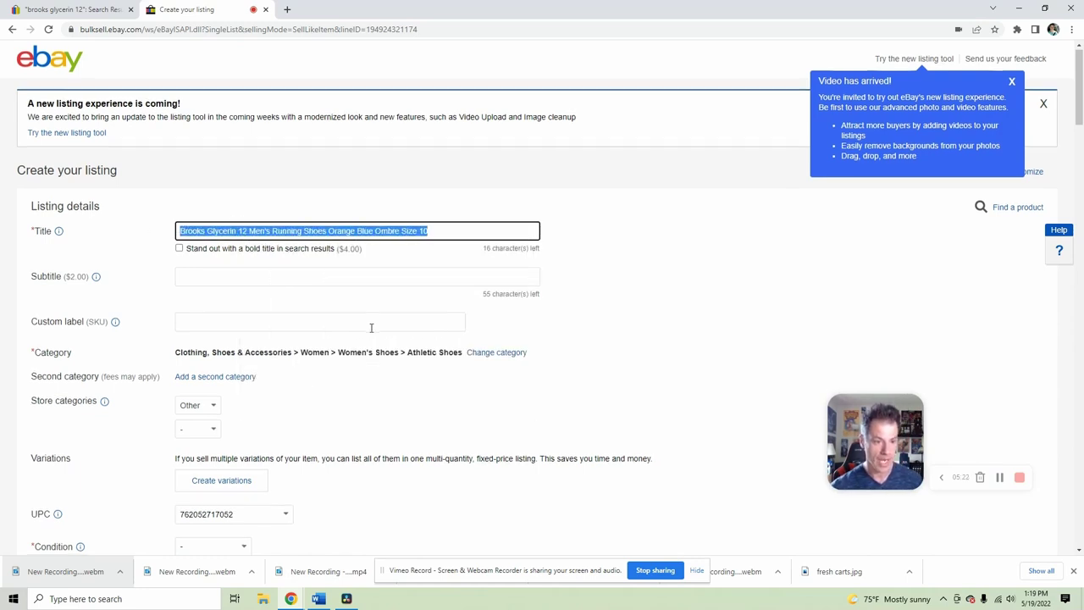
{"action": "scroll", "coordinate": [370, 325], "scroll_direction": "down", "scroll_amount": 4}
- Set condition to Pre-owned with the note 'Small rub mark on the right upper - see image'
{"action": "left_click", "coordinate": [246, 211]}
{"action": "left_click", "coordinate": [204, 263]}
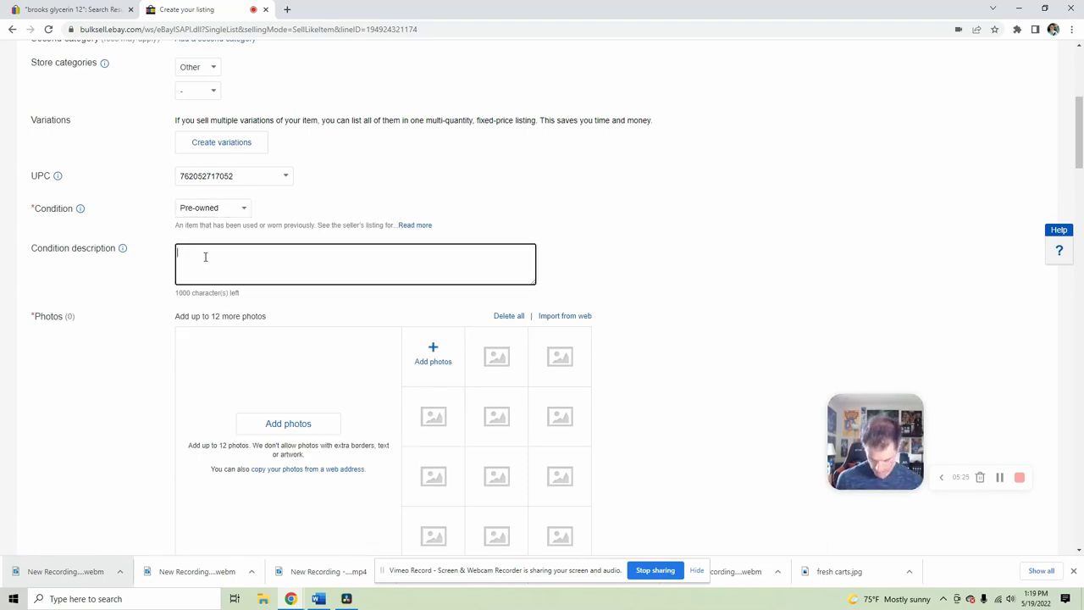
{"action": "type", "text": "Small ru"}
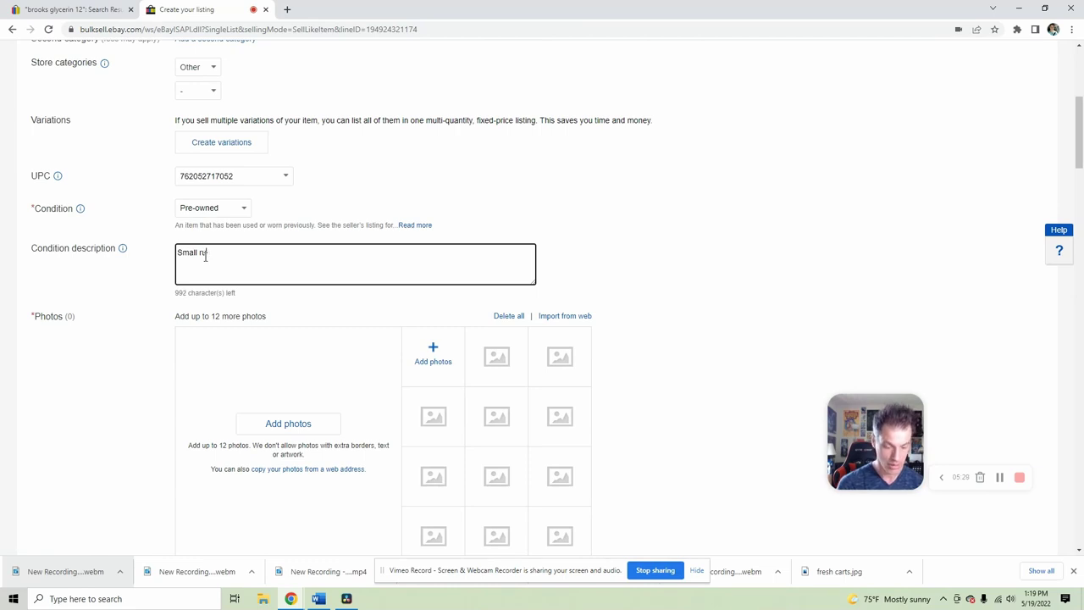
{"action": "type", "text": "n b mark on the "}
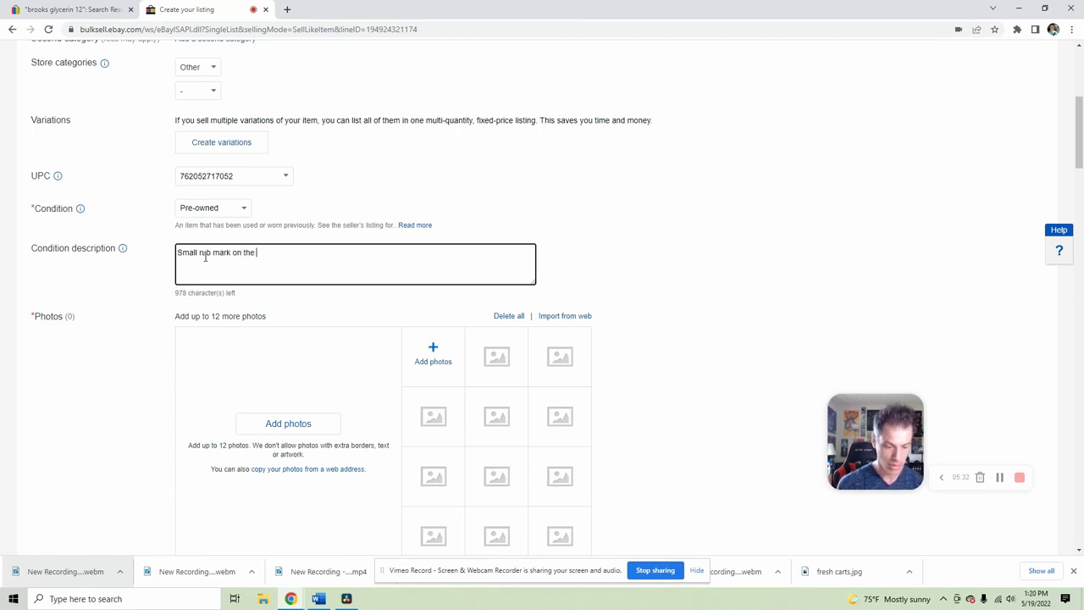
{"action": "type", "text": "right "}
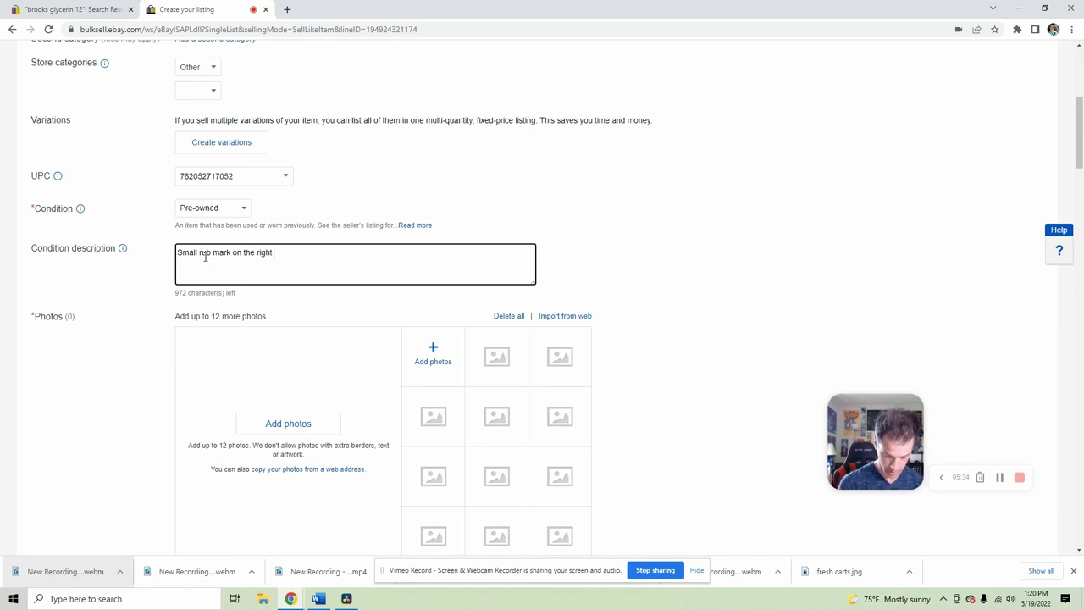
{"action": "type", "text": "upper"}
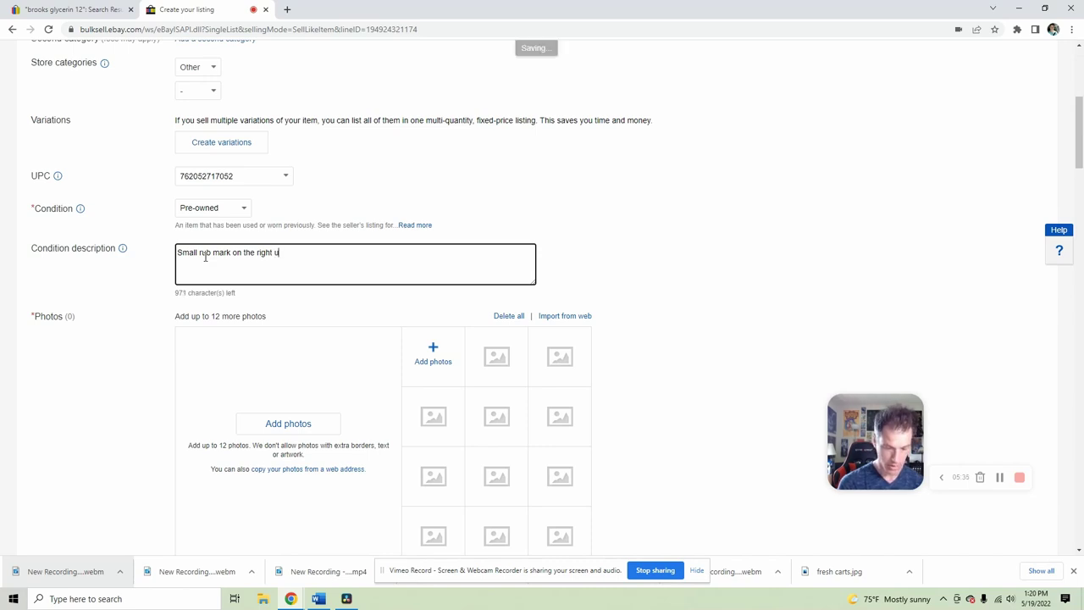
{"action": "type", "text": " - see image"}
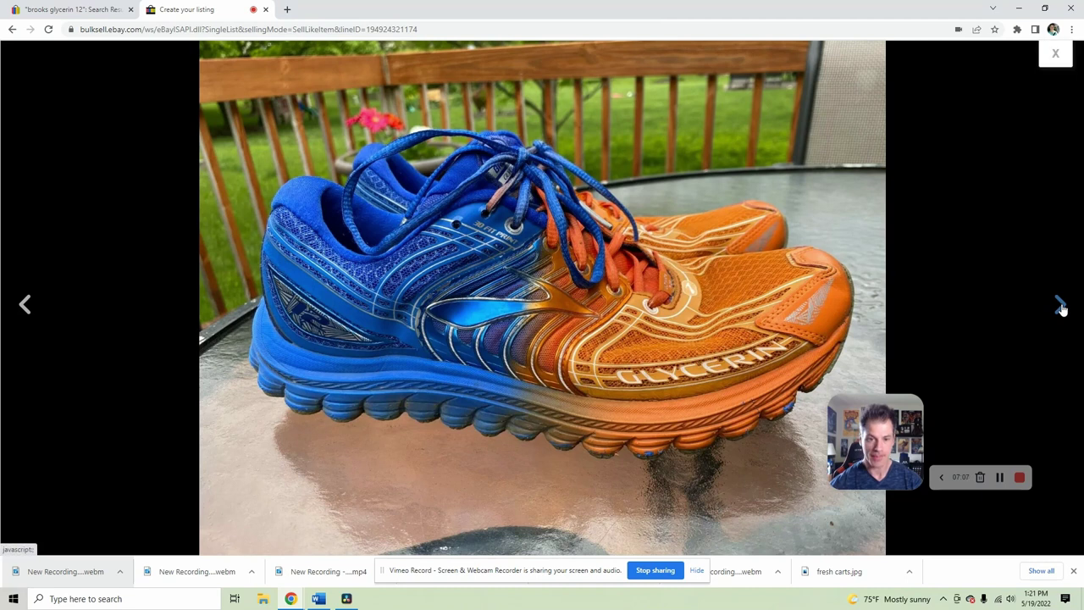
- Page through the shoe photos (front, heels, sides, soles, tongue label), then close the viewer
{"action": "left_click", "coordinate": [1059, 304]}
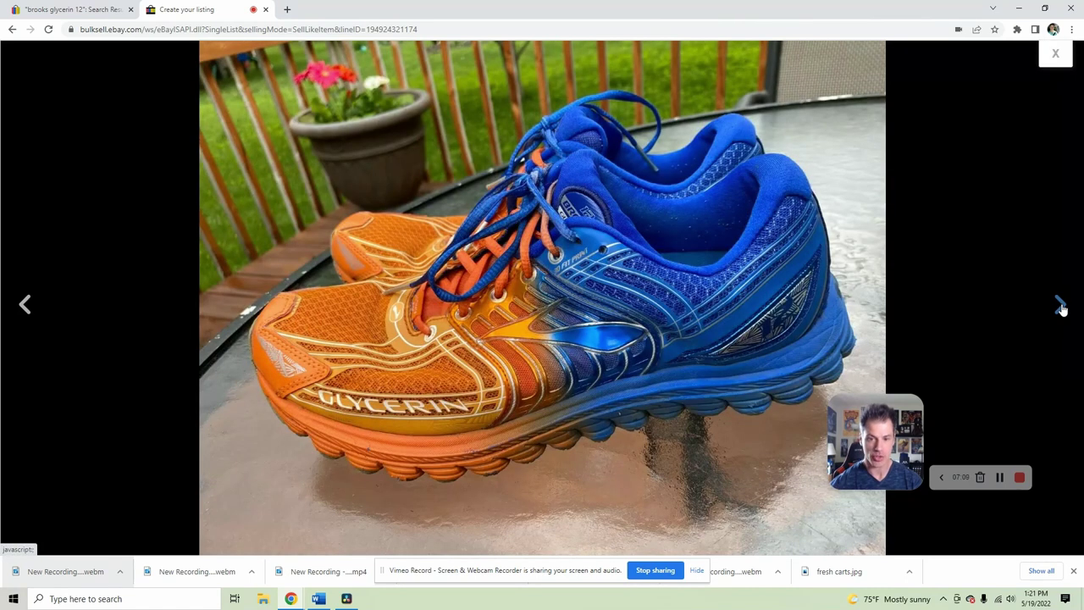
{"action": "left_click", "coordinate": [1059, 305]}
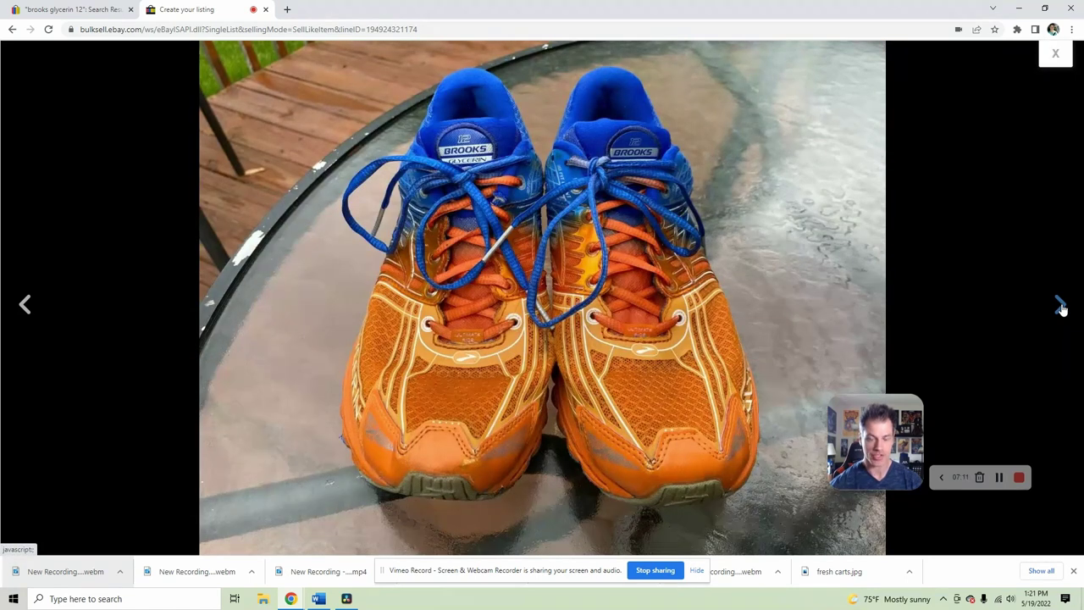
{"action": "left_click", "coordinate": [1060, 305]}
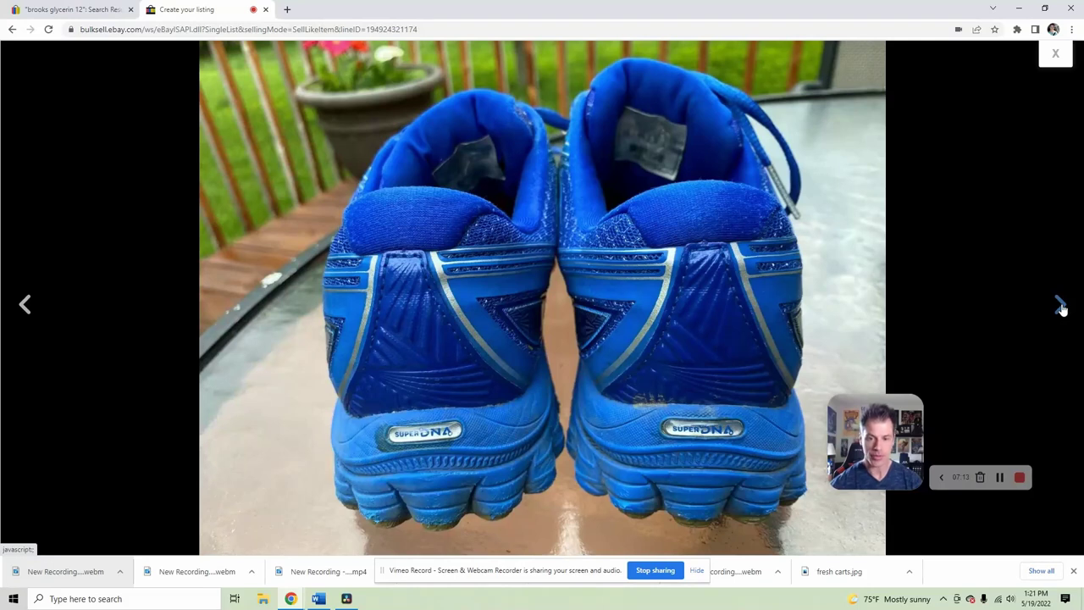
{"action": "left_click", "coordinate": [1060, 305]}
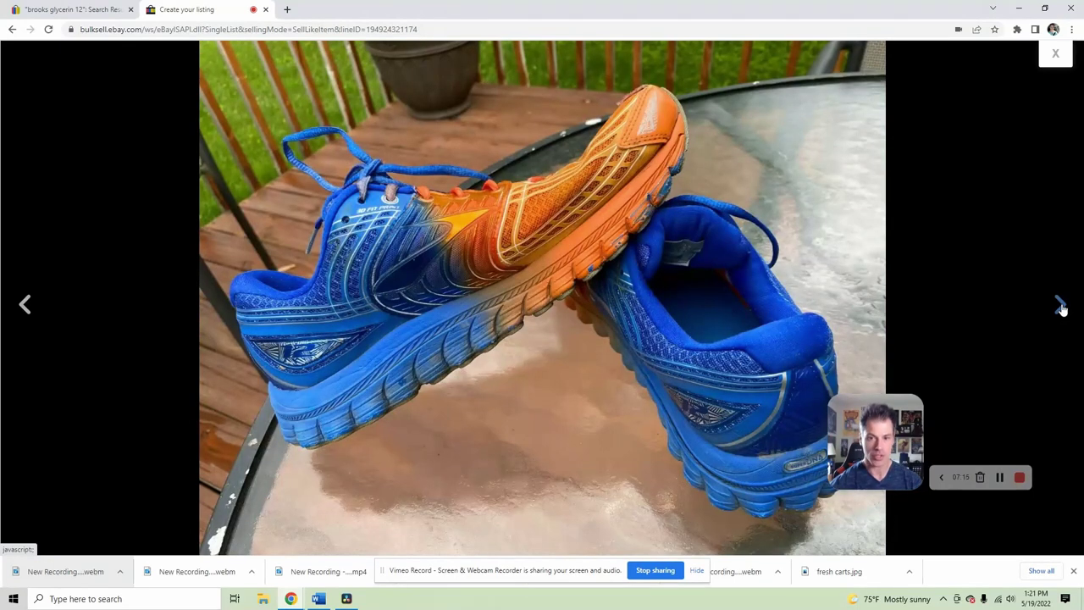
{"action": "left_click", "coordinate": [1059, 304]}
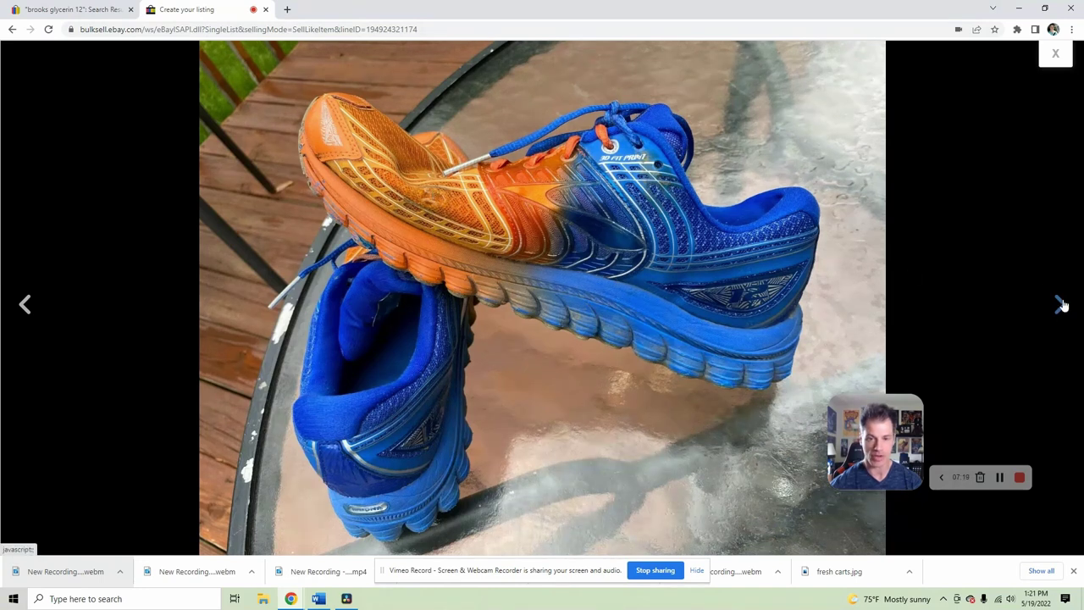
{"action": "left_click", "coordinate": [1060, 305]}
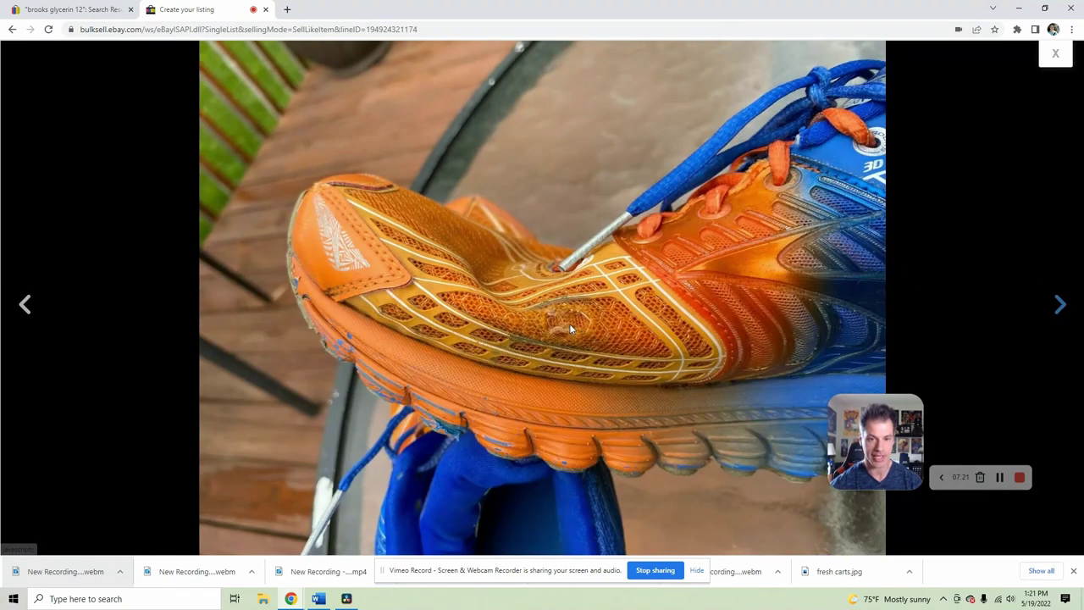
{"action": "left_click", "coordinate": [1061, 306]}
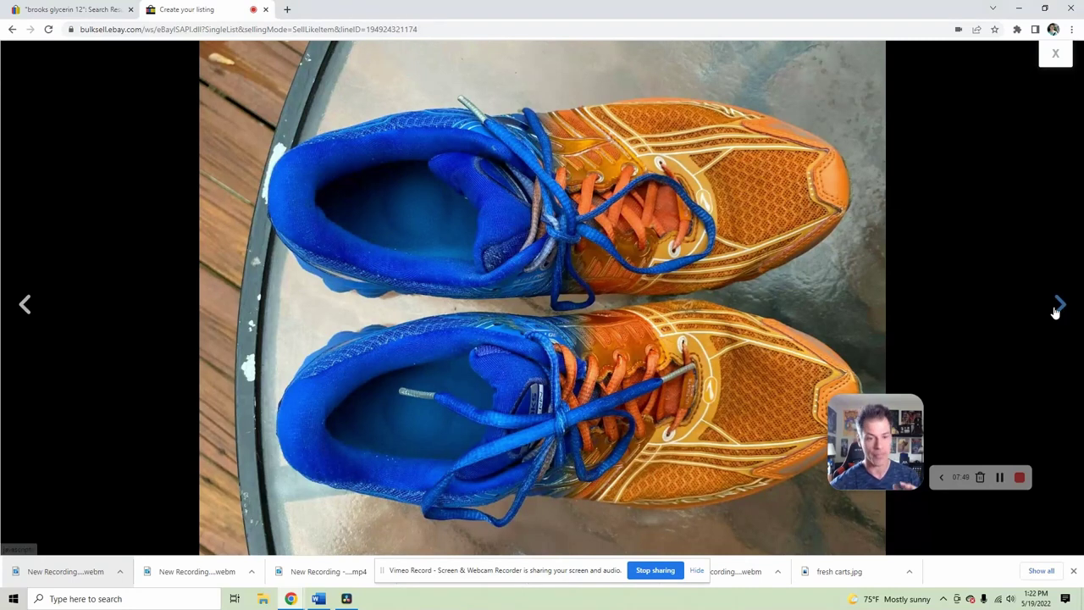
{"action": "left_click", "coordinate": [1061, 308]}
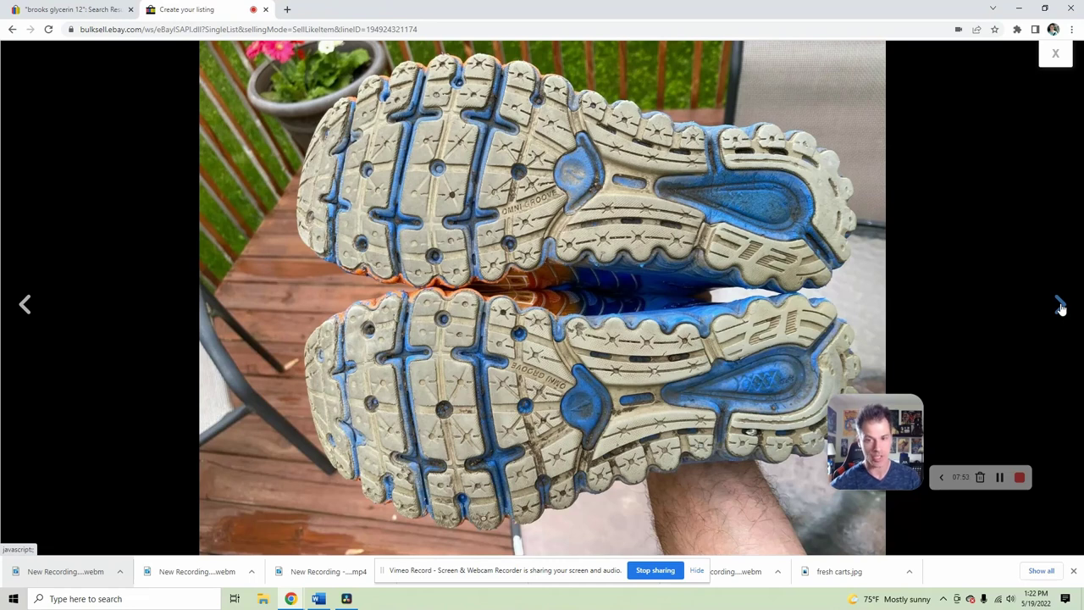
{"action": "left_click", "coordinate": [1061, 308]}
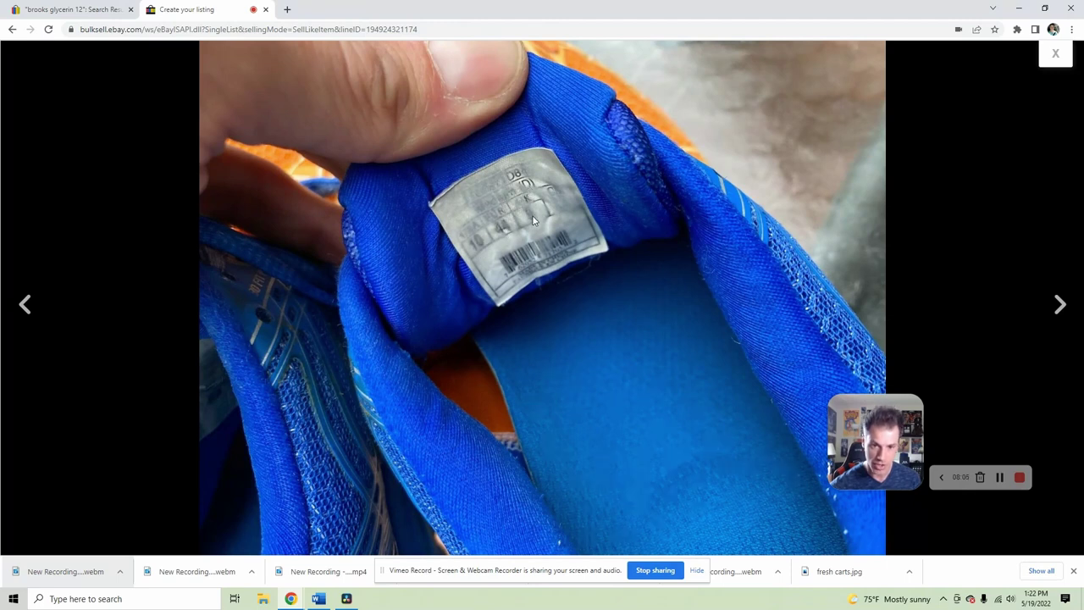
{"action": "left_click", "coordinate": [1055, 54]}
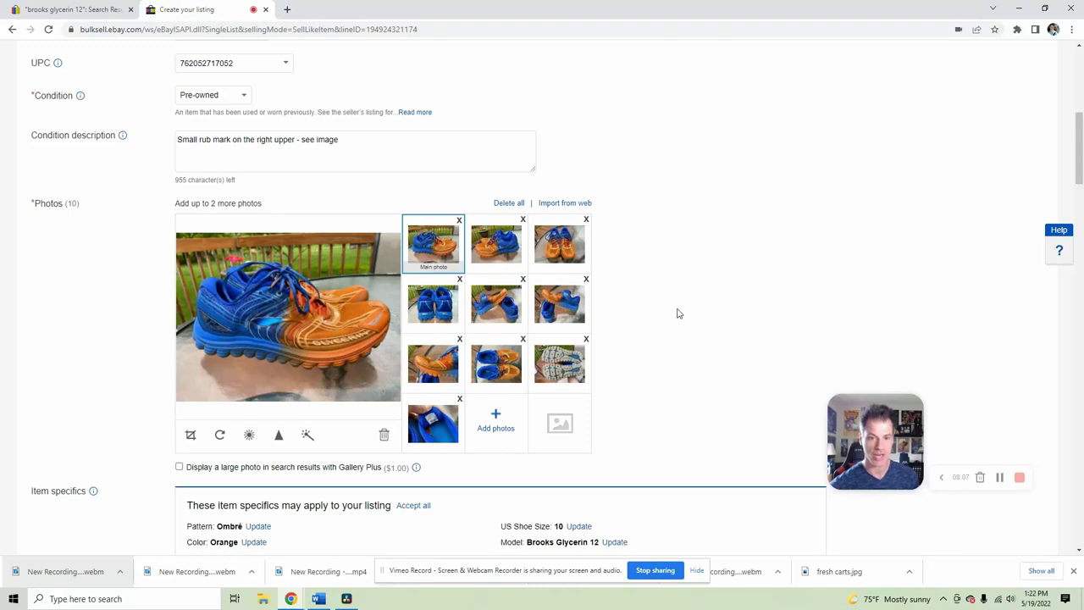
- Set US Shoe Size to 10 and Color to Orange
{"action": "scroll", "coordinate": [676, 314], "scroll_direction": "down", "scroll_amount": 5}
{"action": "left_click", "coordinate": [496, 126]}
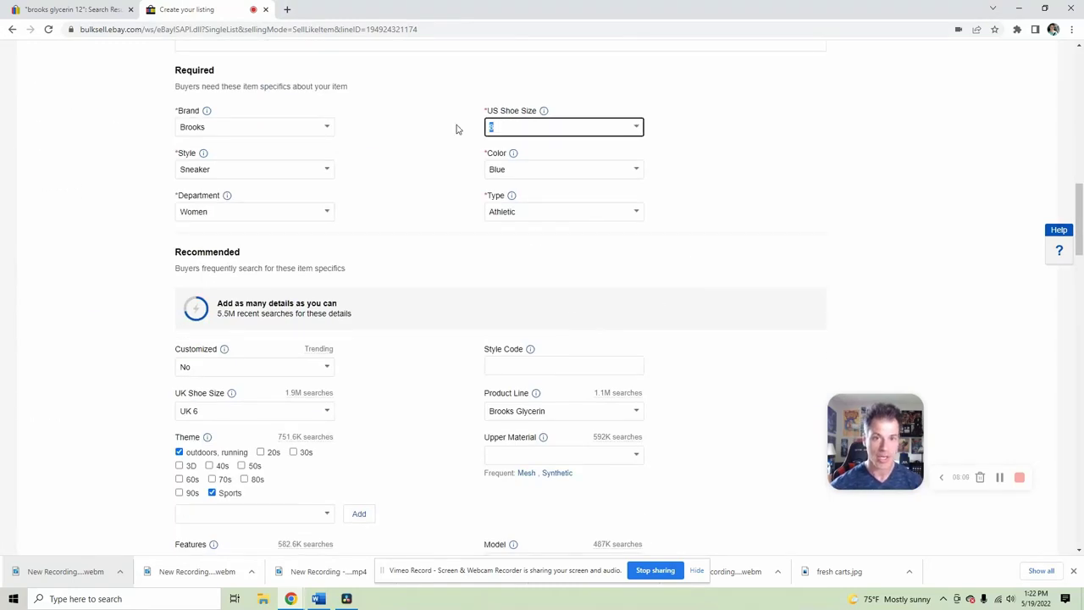
{"action": "type", "text": "10"}
{"action": "key", "text": "Return"}
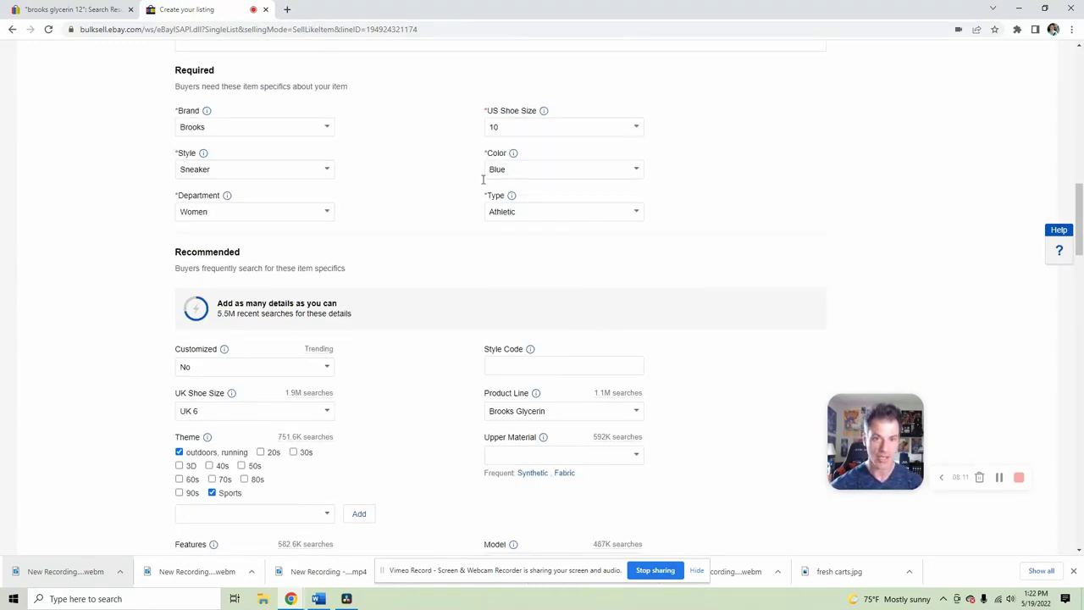
{"action": "scroll", "coordinate": [414, 227], "scroll_direction": "up", "scroll_amount": 4}
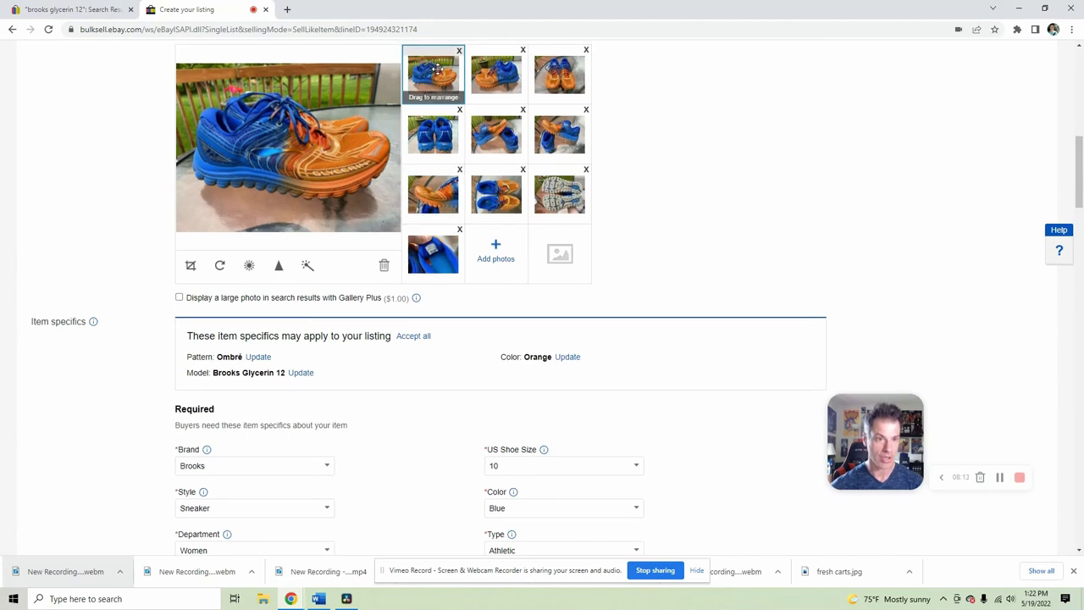
{"action": "scroll", "coordinate": [531, 415], "scroll_direction": "down", "scroll_amount": 3}
{"action": "left_click", "coordinate": [508, 282]}
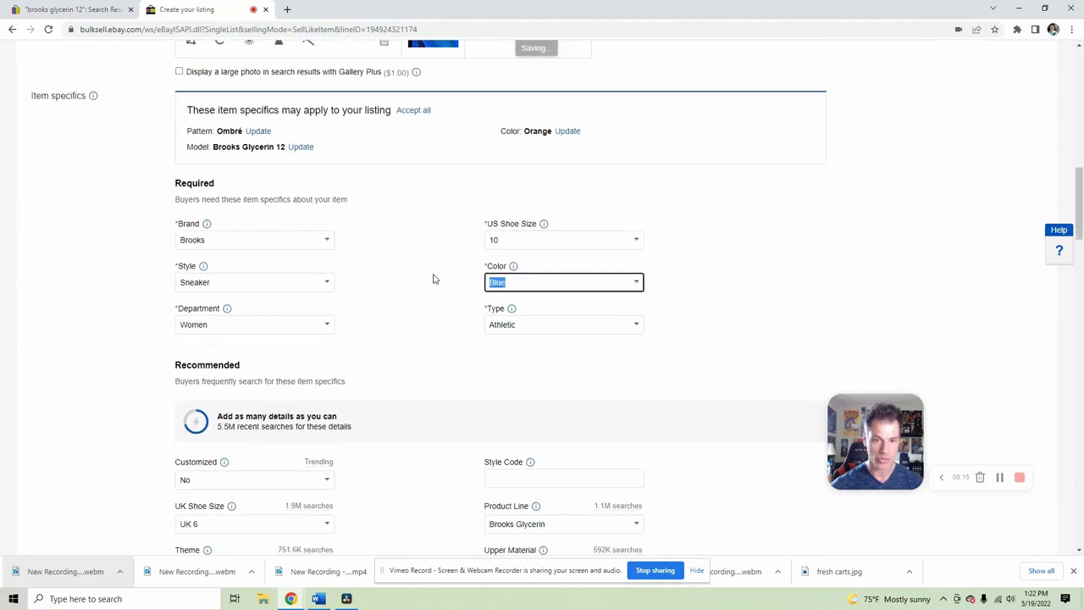
{"action": "type", "text": "Orange"}
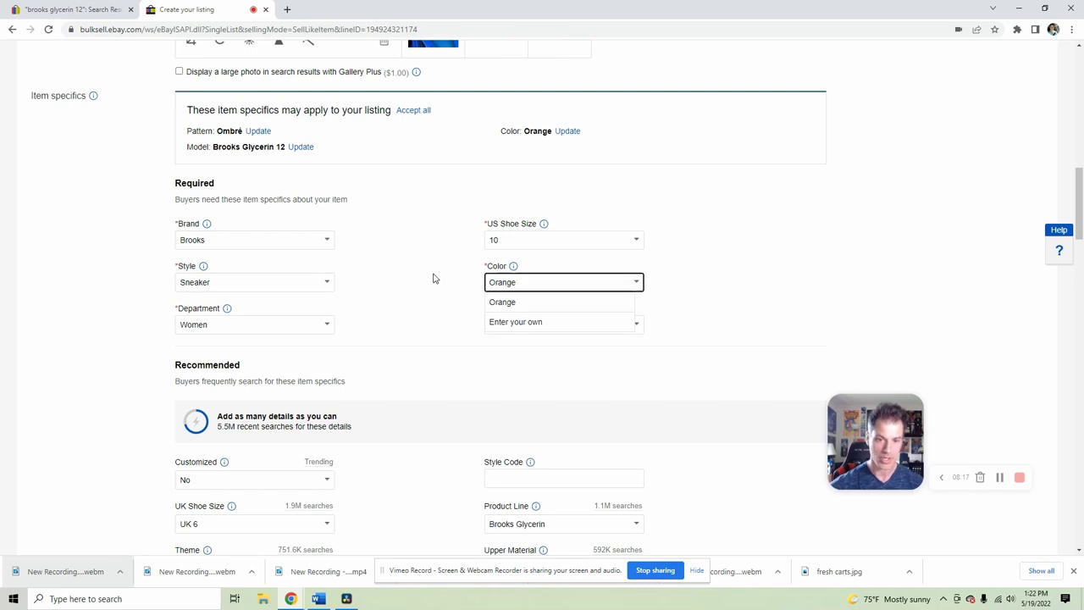
{"action": "left_click", "coordinate": [496, 303]}
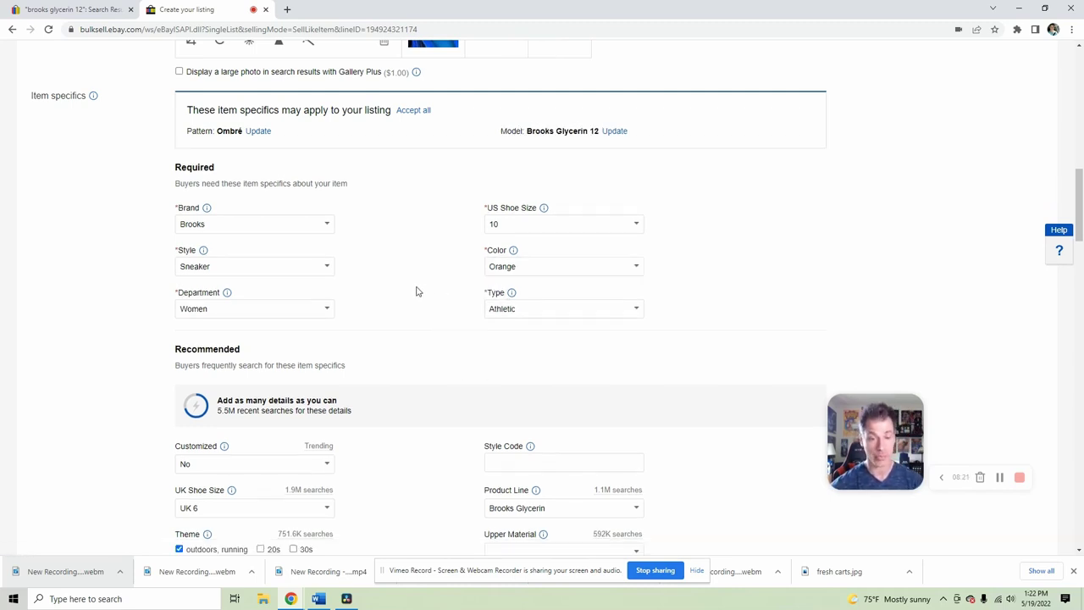
- Set UK Shoe Size to 8
{"action": "scroll", "coordinate": [416, 291], "scroll_direction": "down", "scroll_amount": 2}
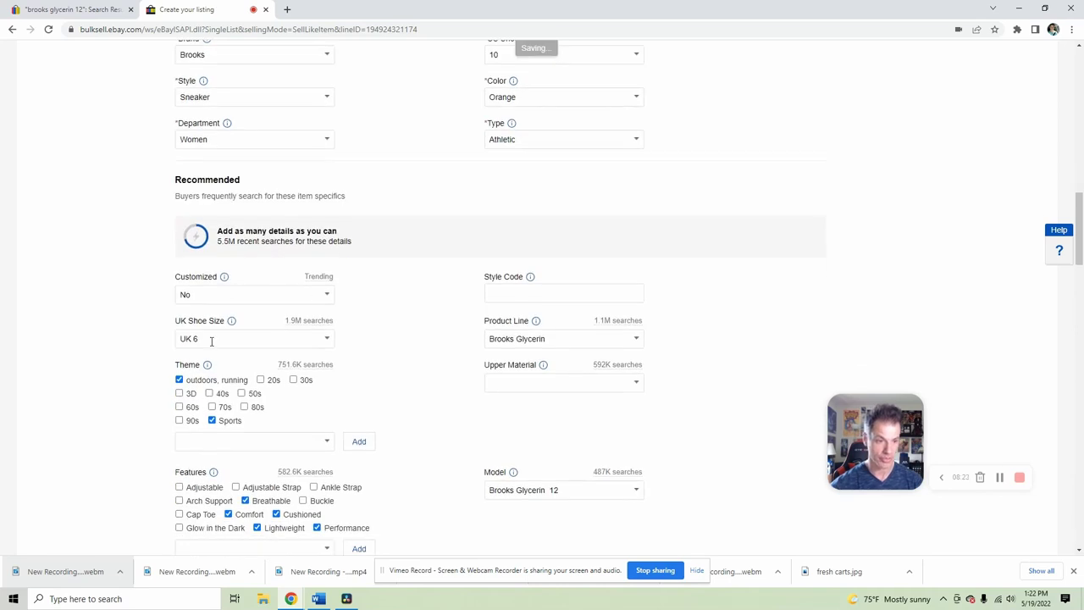
{"action": "left_click", "coordinate": [212, 341]}
{"action": "type", "text": "8"}
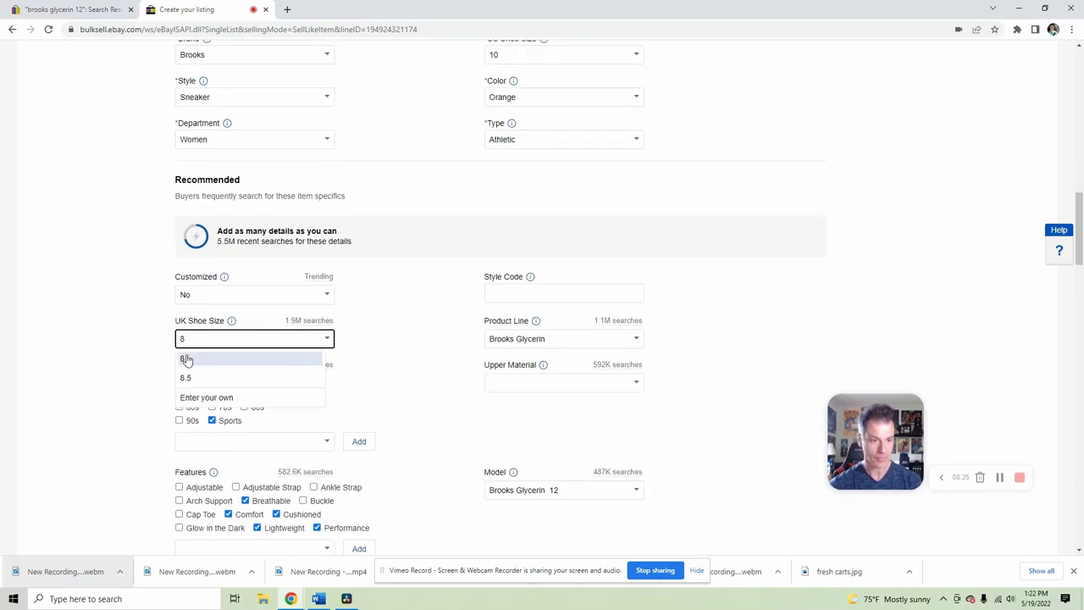
{"action": "left_click", "coordinate": [183, 354]}
- Clear the Sports and outdoors themes and keep only Breathable among the features
{"action": "scroll", "coordinate": [418, 323], "scroll_direction": "down", "scroll_amount": 1}
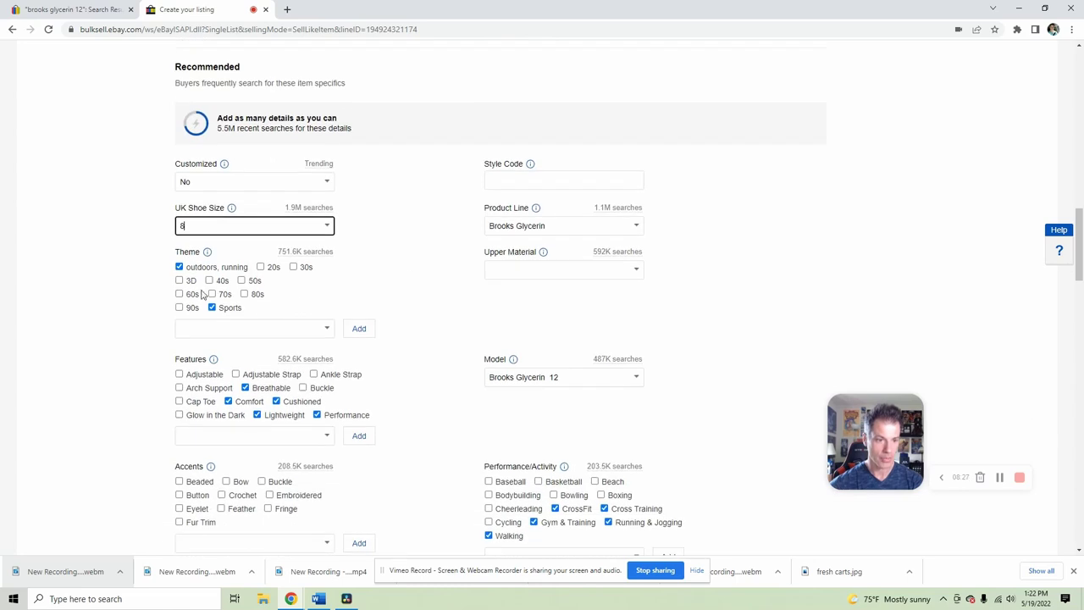
{"action": "left_click", "coordinate": [212, 308]}
{"action": "left_click", "coordinate": [178, 267]}
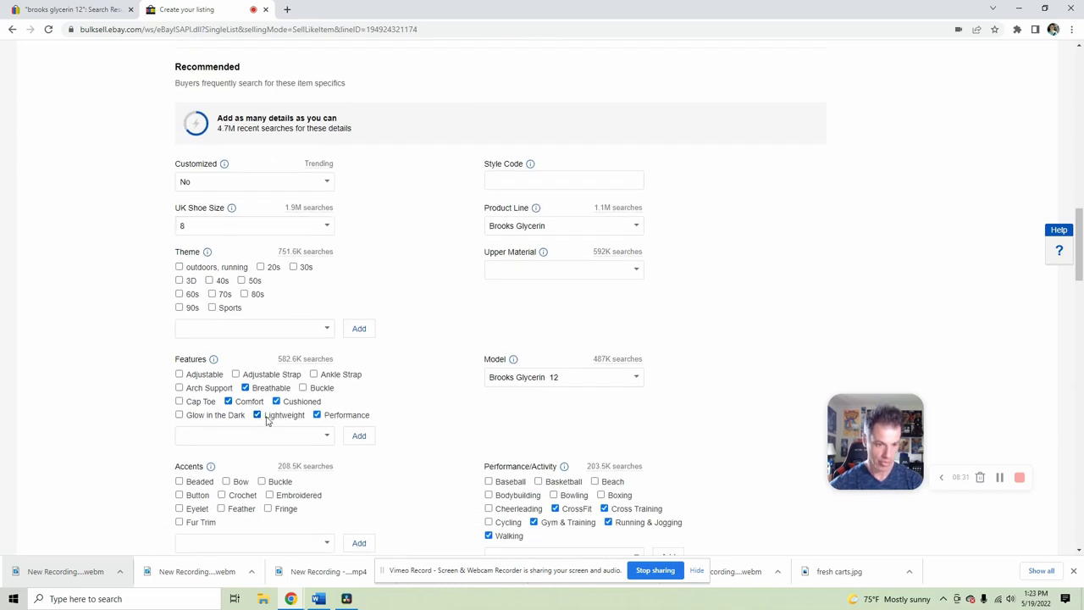
{"action": "left_click", "coordinate": [257, 415]}
{"action": "left_click", "coordinate": [228, 401]}
{"action": "left_click", "coordinate": [245, 388]}
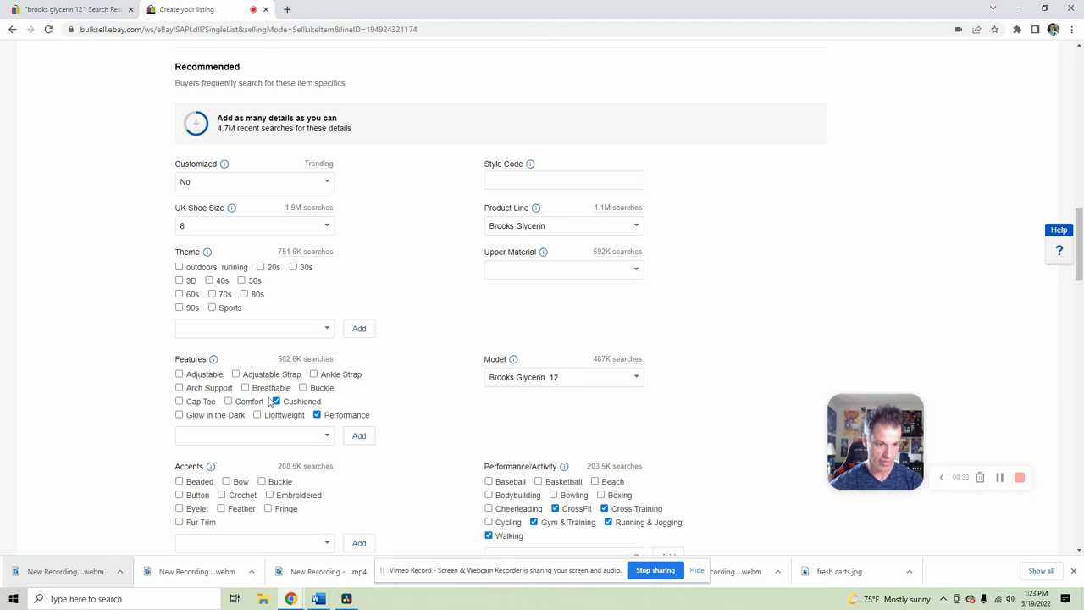
{"action": "left_click", "coordinate": [277, 402]}
{"action": "left_click", "coordinate": [246, 388]}
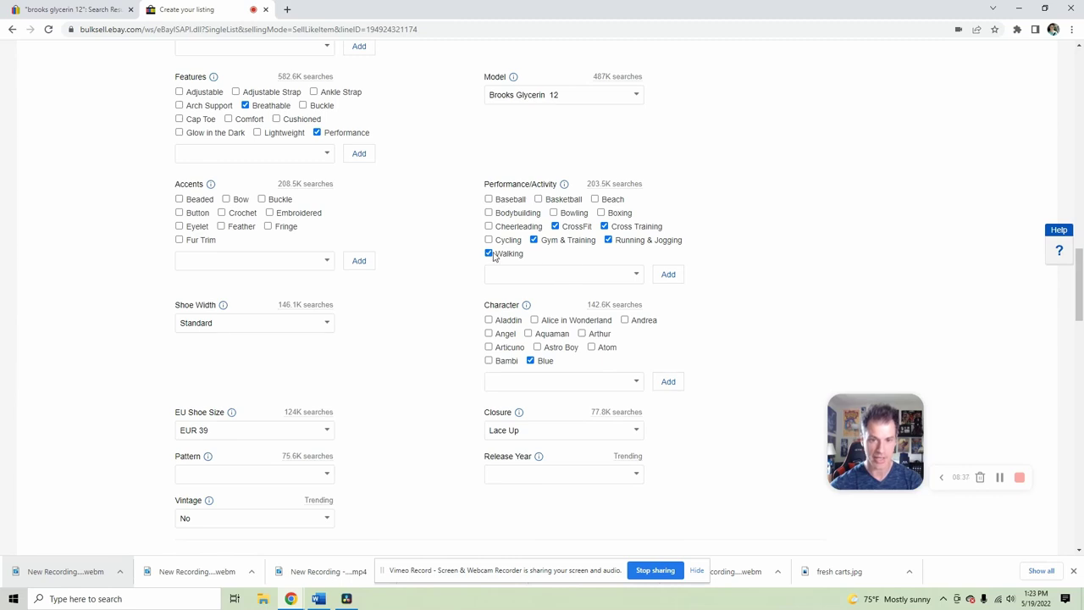
- Untick Walking, Gym & Training, Cross Training and CrossFit activities, plus the Blue character option
{"action": "left_click", "coordinate": [605, 227]}
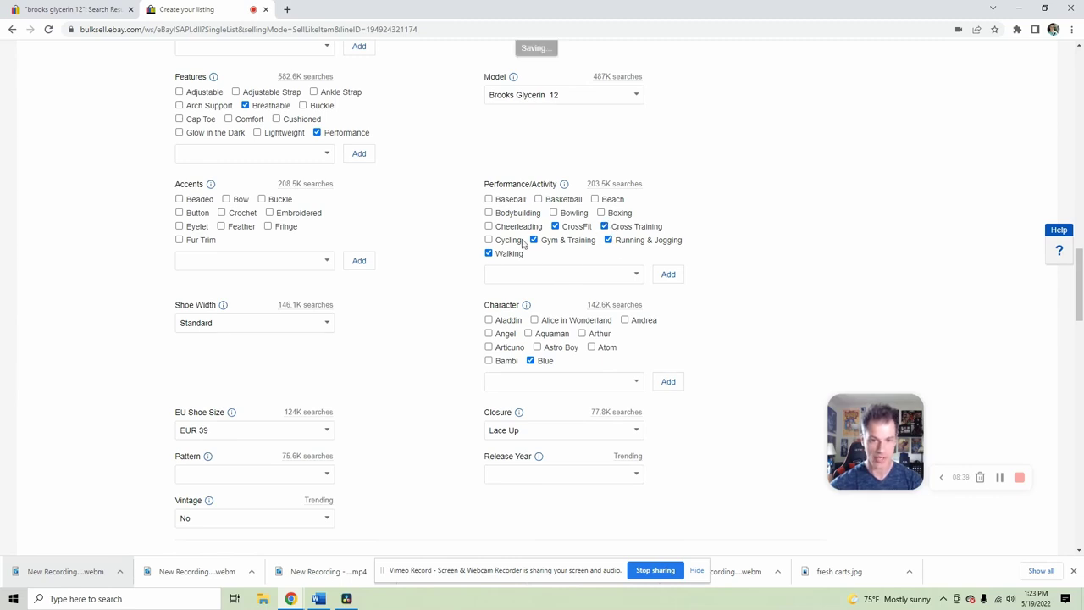
{"action": "left_click", "coordinate": [488, 255]}
{"action": "left_click", "coordinate": [534, 240]}
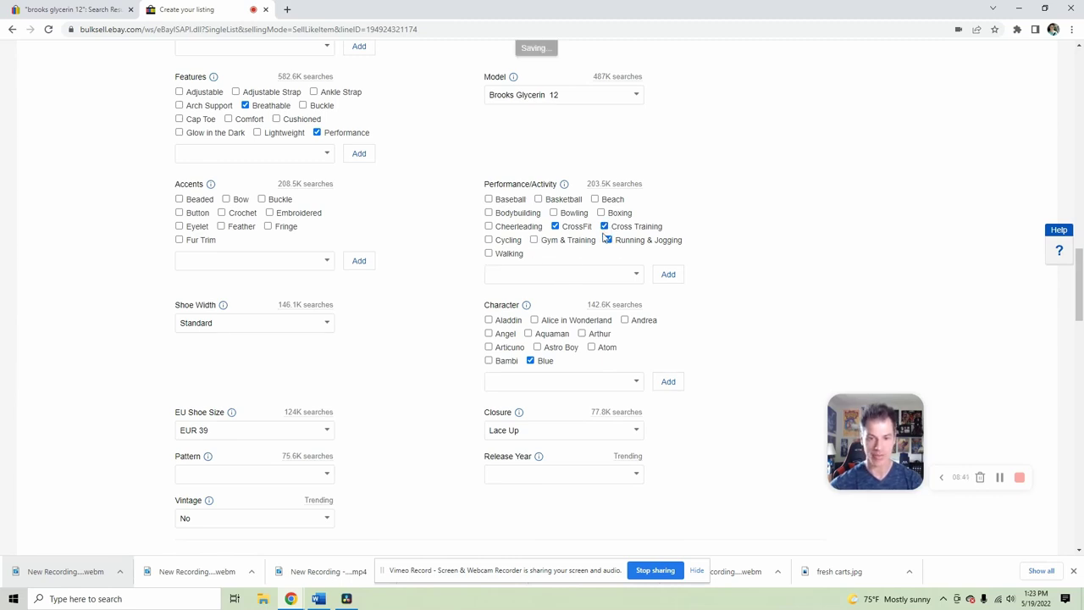
{"action": "left_click", "coordinate": [604, 227]}
{"action": "left_click", "coordinate": [555, 227]}
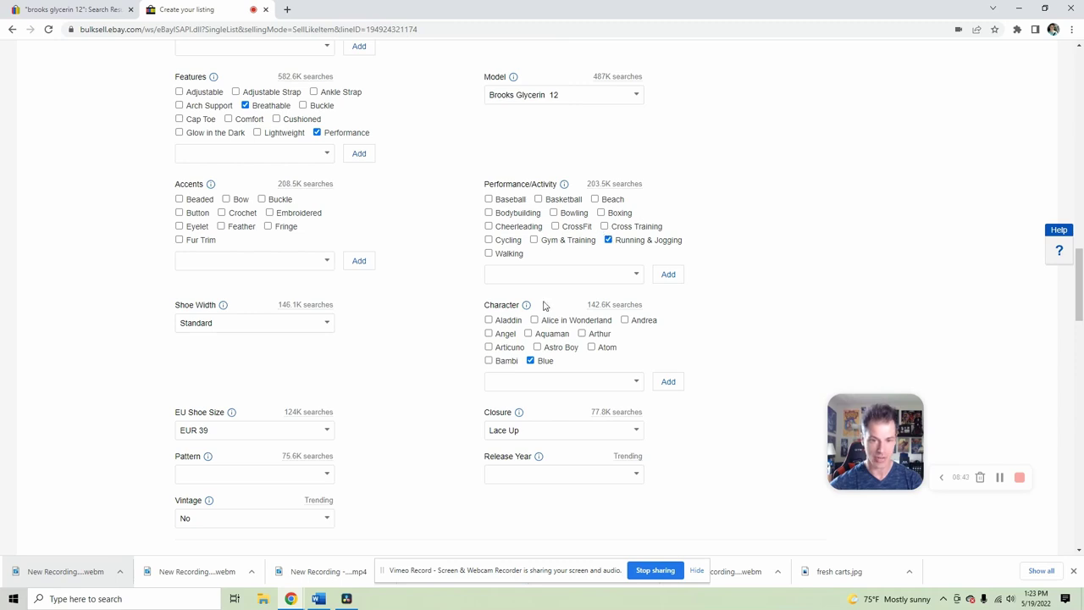
{"action": "left_click", "coordinate": [531, 360]}
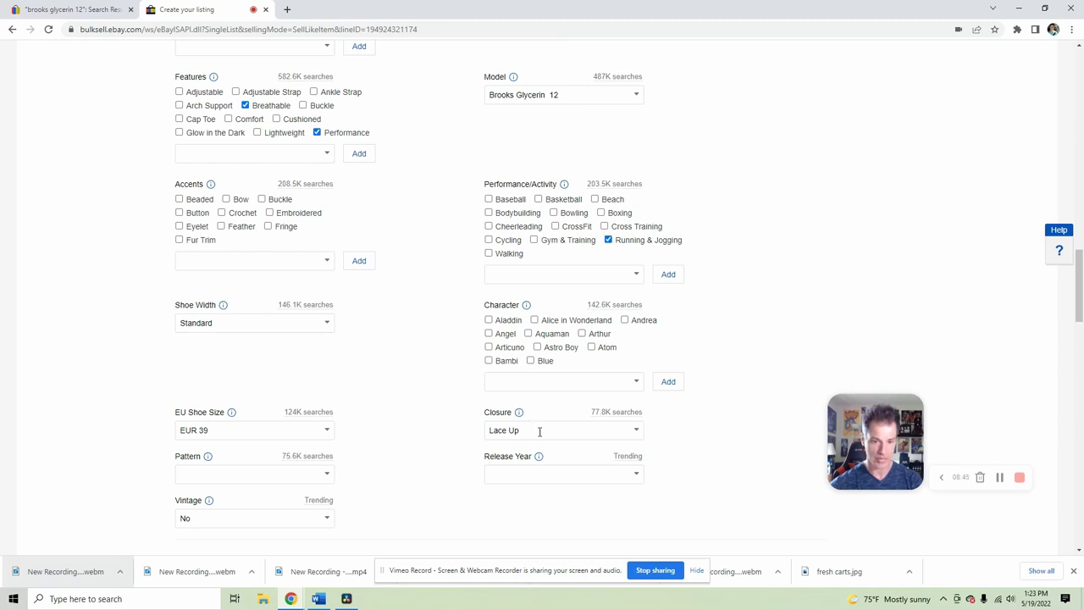
- Check the tongue label photo, then change EU Shoe Size from EUR 39 to 44
{"action": "scroll", "coordinate": [446, 326], "scroll_direction": "up", "scroll_amount": 10}
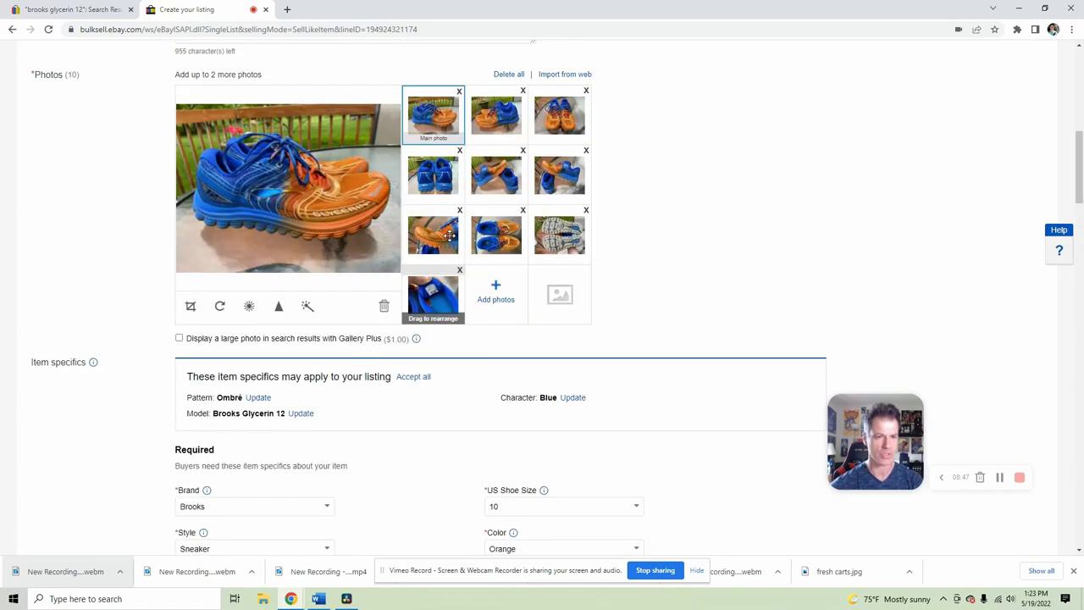
{"action": "left_click", "coordinate": [433, 294]}
{"action": "left_click", "coordinate": [288, 186]}
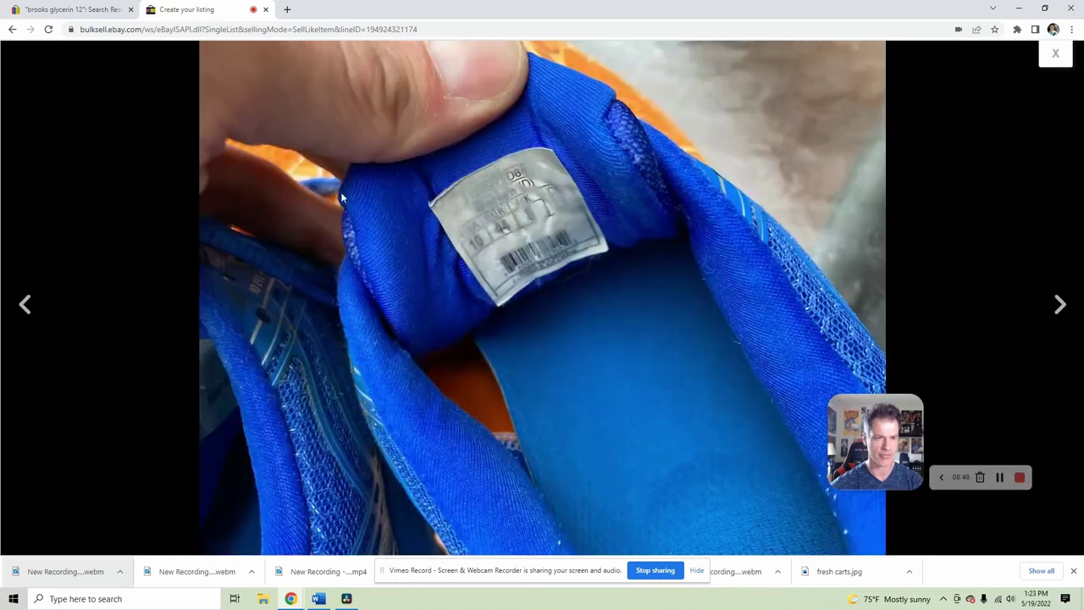
{"action": "left_click", "coordinate": [1055, 54]}
{"action": "scroll", "coordinate": [407, 300], "scroll_direction": "down", "scroll_amount": 10}
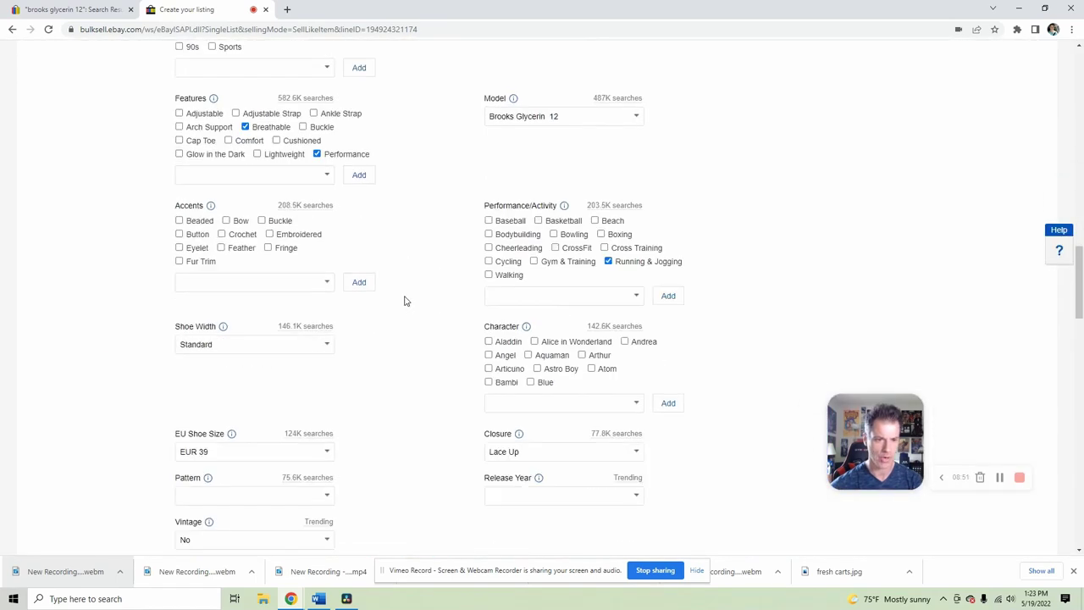
{"action": "left_click_drag", "start_coordinate": [242, 316], "coordinate": [138, 327]}
{"action": "type", "text": "44"}
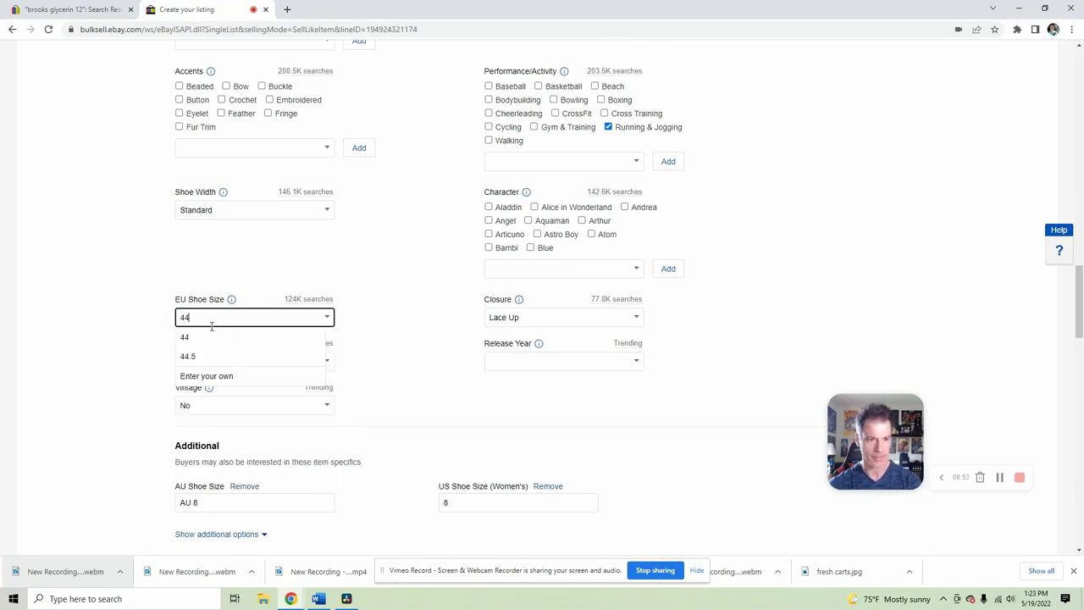
{"action": "left_click", "coordinate": [212, 336]}
- Clear the Vintage value and remove the AU and women's US shoe size rows
{"action": "scroll", "coordinate": [431, 288], "scroll_direction": "down", "scroll_amount": 3}
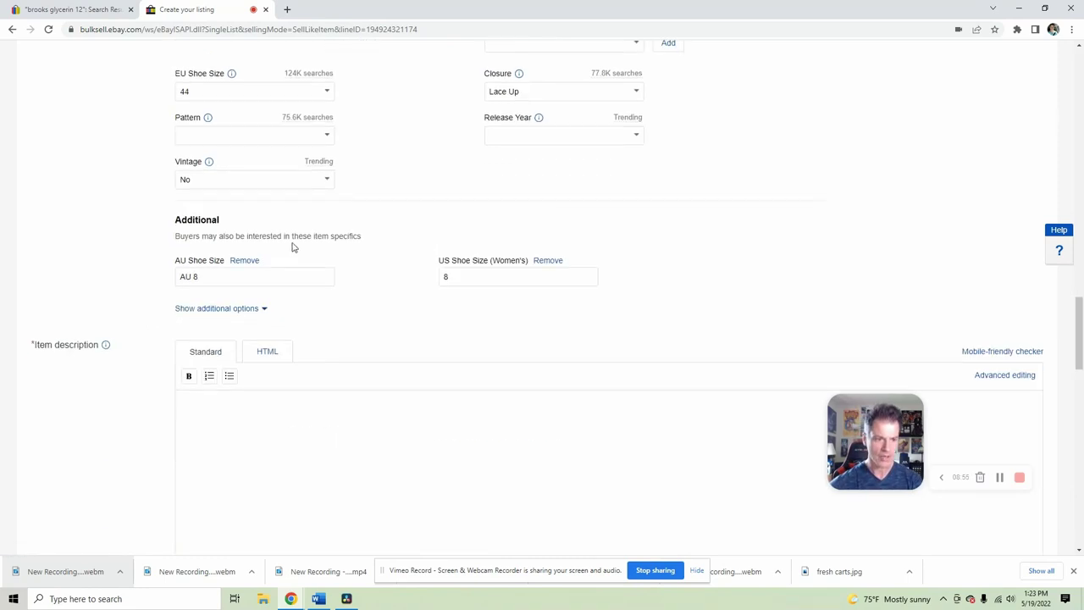
{"action": "left_click_drag", "start_coordinate": [230, 179], "coordinate": [155, 179]}
{"action": "key", "text": "BackSpace"}
{"action": "left_click", "coordinate": [236, 276]}
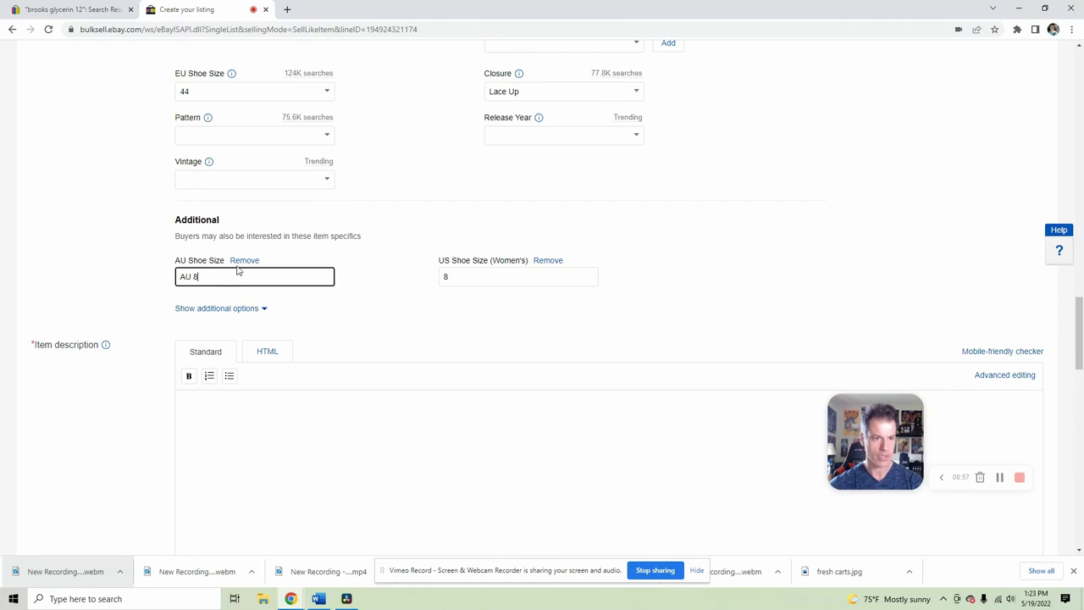
{"action": "left_click", "coordinate": [244, 260]}
{"action": "left_click", "coordinate": [292, 263]}
{"action": "scroll", "coordinate": [511, 244], "scroll_direction": "up", "scroll_amount": 15}
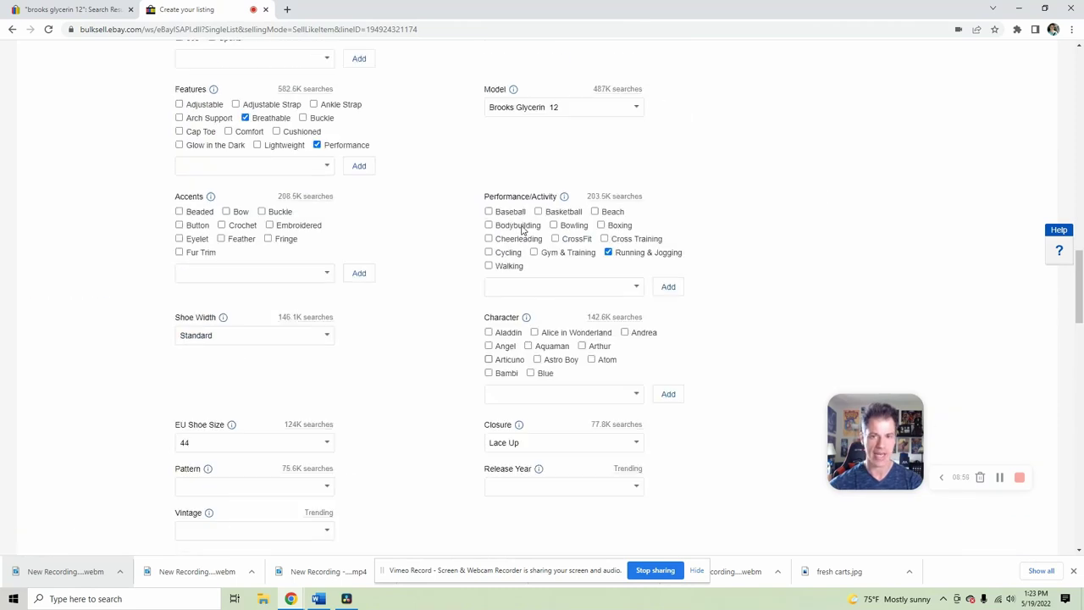
{"action": "scroll", "coordinate": [535, 231], "scroll_direction": "up", "scroll_amount": 3}
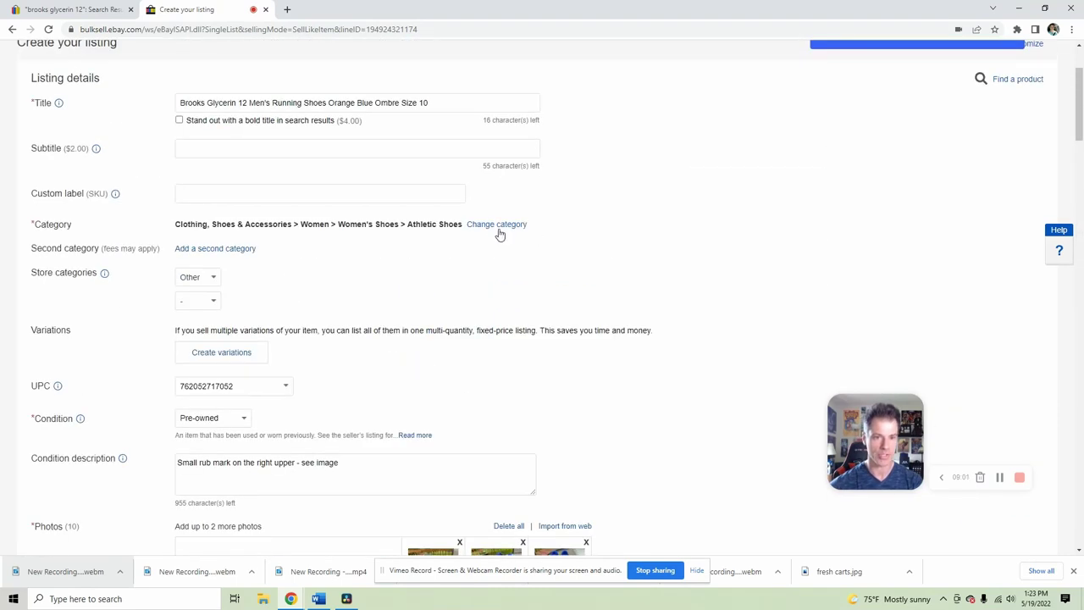
- Move the listing into the men's athletic shoes category
{"action": "left_click", "coordinate": [499, 225]}
{"action": "left_click", "coordinate": [193, 256]}
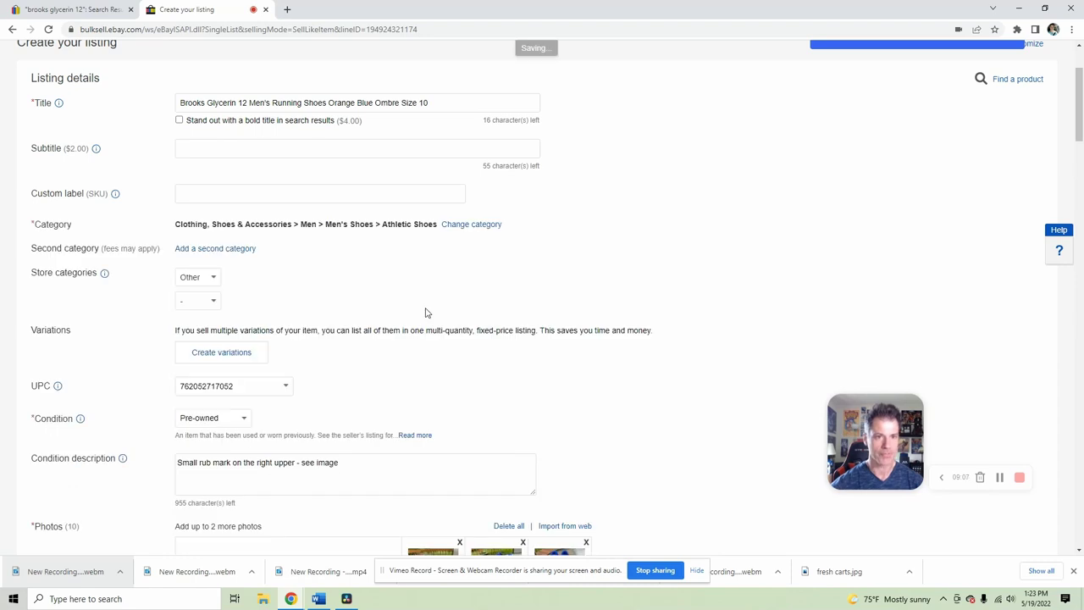
{"action": "scroll", "coordinate": [433, 305], "scroll_direction": "down", "scroll_amount": 10}
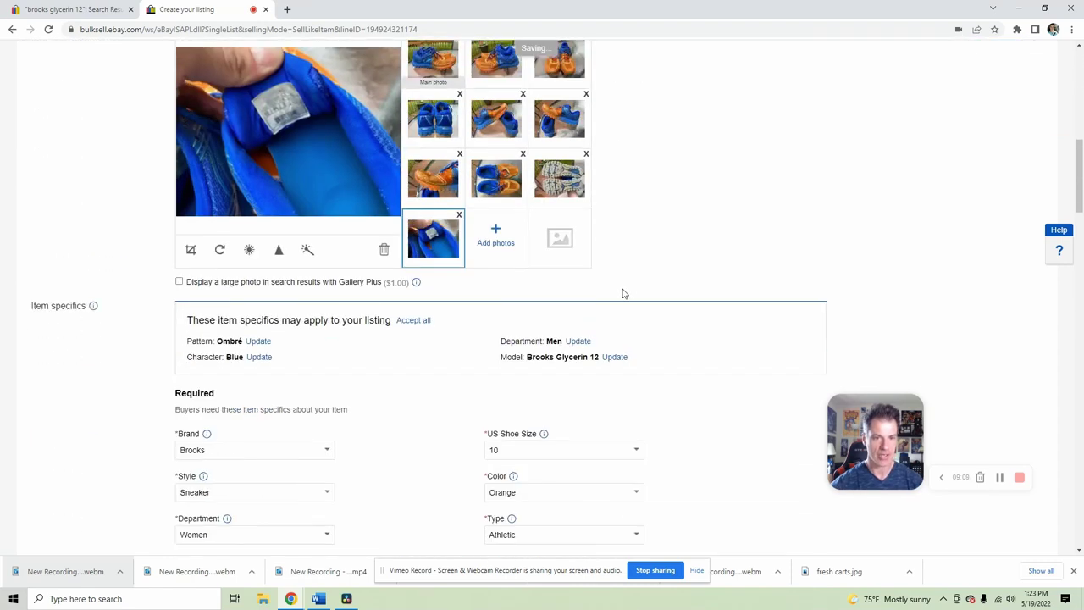
{"action": "scroll", "coordinate": [620, 293], "scroll_direction": "up", "scroll_amount": 3}
{"action": "scroll", "coordinate": [449, 332], "scroll_direction": "down", "scroll_amount": 3}
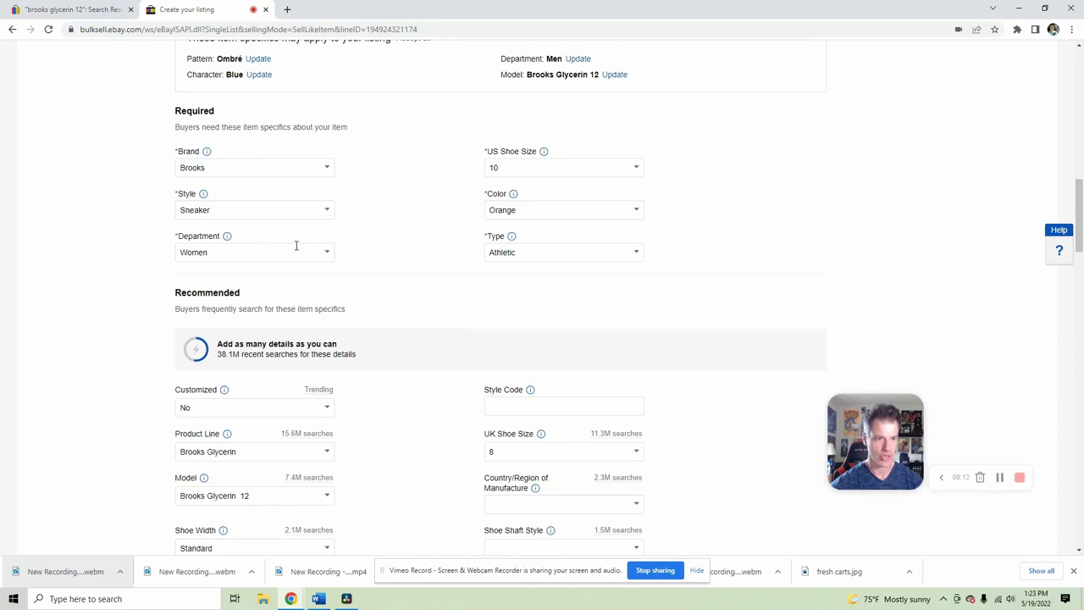
- Set the Department to Men
{"action": "left_click", "coordinate": [329, 251]}
{"action": "left_click", "coordinate": [209, 276]}
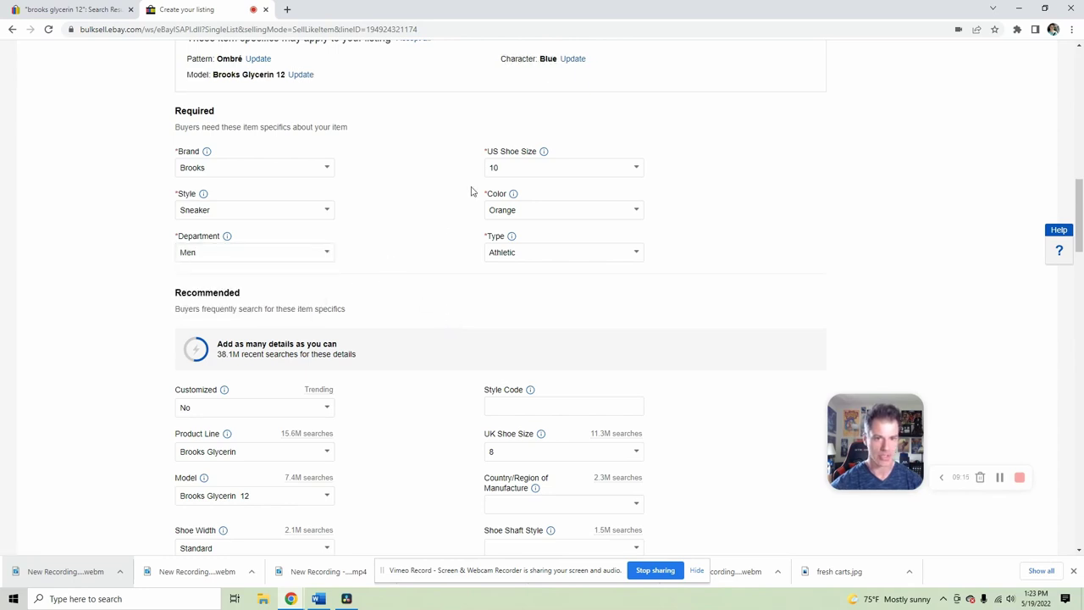
{"action": "scroll", "coordinate": [431, 314], "scroll_direction": "down", "scroll_amount": 3}
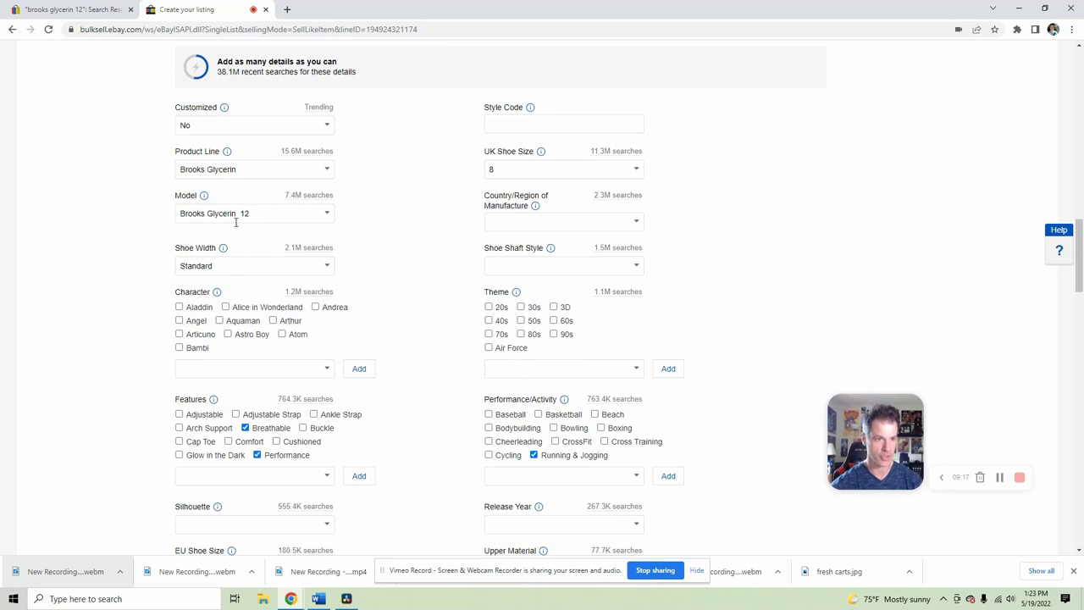
{"action": "scroll", "coordinate": [409, 341], "scroll_direction": "down", "scroll_amount": 3}
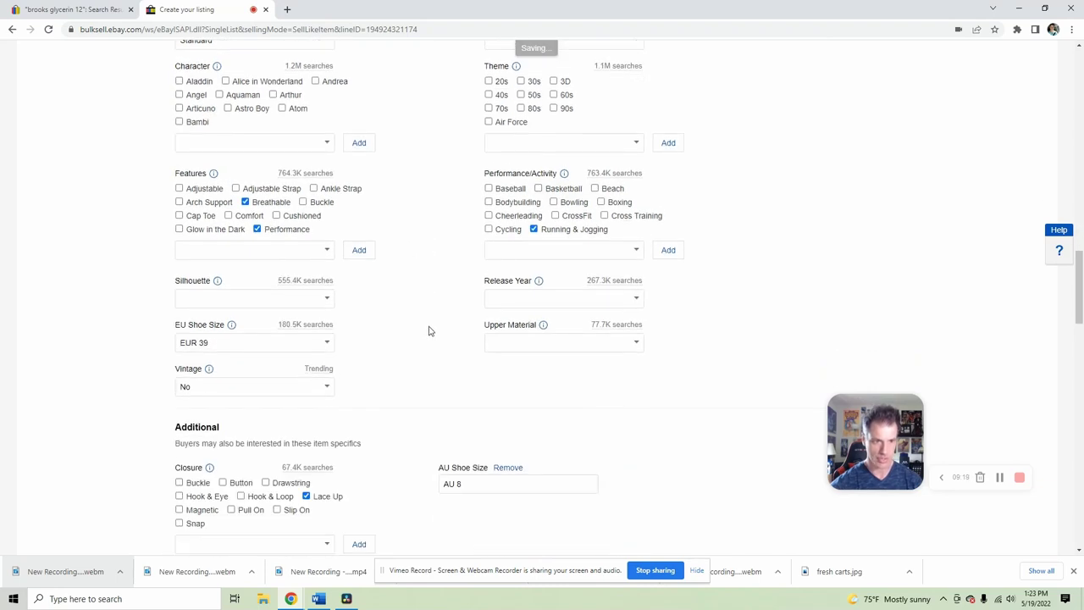
{"action": "scroll", "coordinate": [430, 331], "scroll_direction": "up", "scroll_amount": 3}
- Set the Shoe Width to D
{"action": "left_click", "coordinate": [329, 273]}
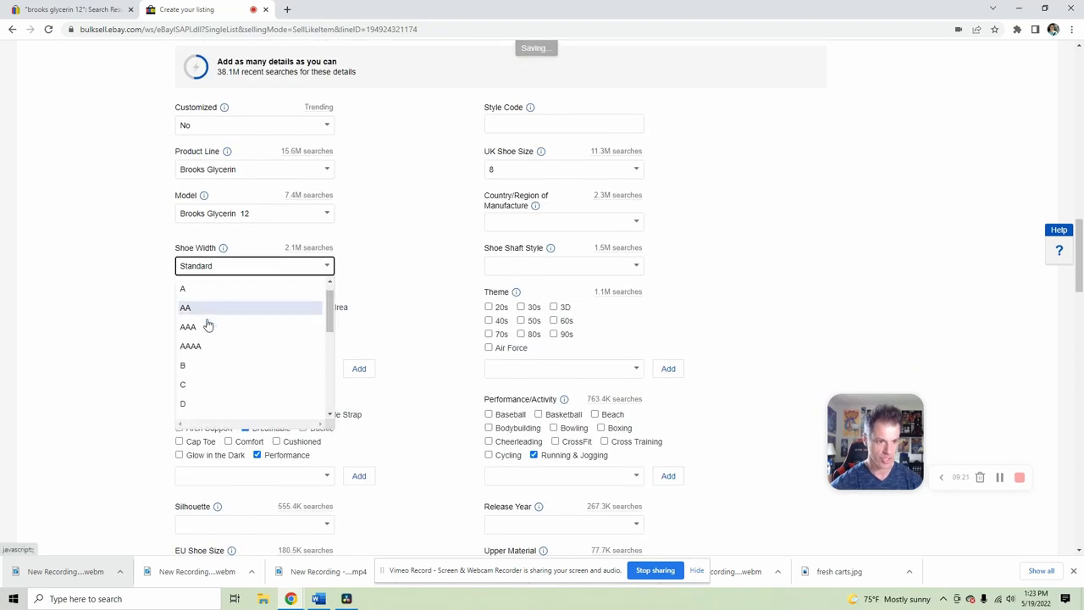
{"action": "scroll", "coordinate": [204, 339], "scroll_direction": "down", "scroll_amount": 1}
{"action": "left_click", "coordinate": [185, 373]}
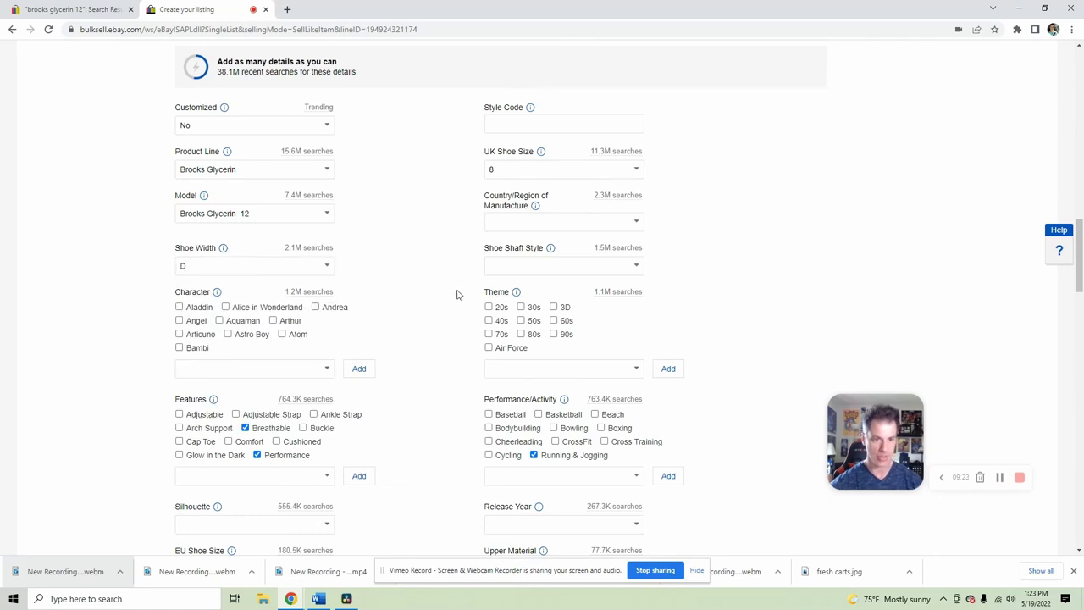
{"action": "scroll", "coordinate": [454, 293], "scroll_direction": "down", "scroll_amount": 7}
{"action": "scroll", "coordinate": [451, 287], "scroll_direction": "up", "scroll_amount": 2}
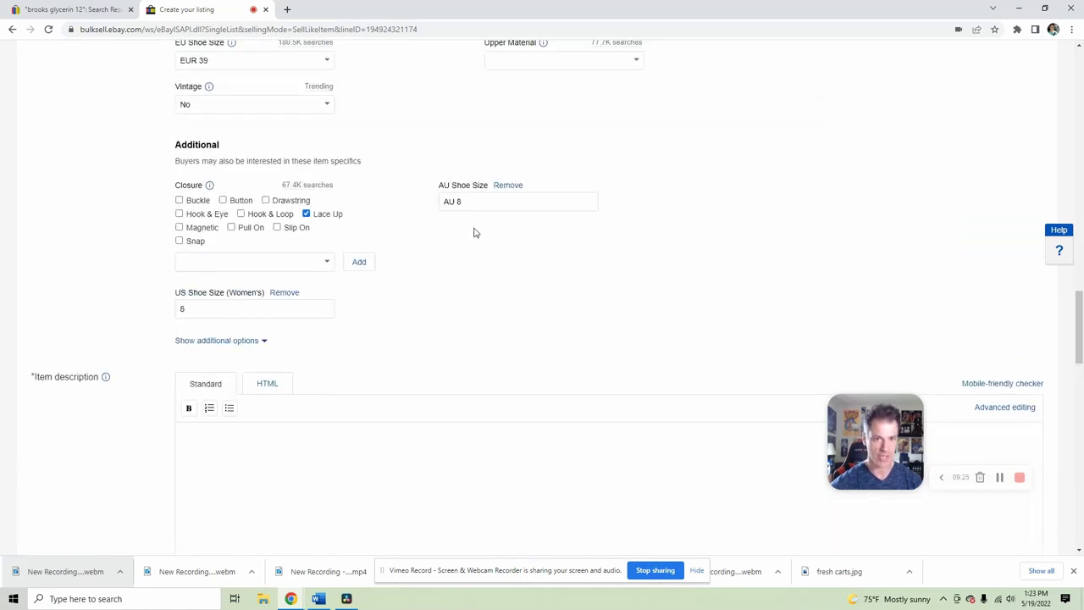
- Remove the AU Shoe Size row and change EU Shoe Size from EUR 39 to 44
{"action": "left_click", "coordinate": [512, 186]}
{"action": "scroll", "coordinate": [339, 241], "scroll_direction": "up", "scroll_amount": 2}
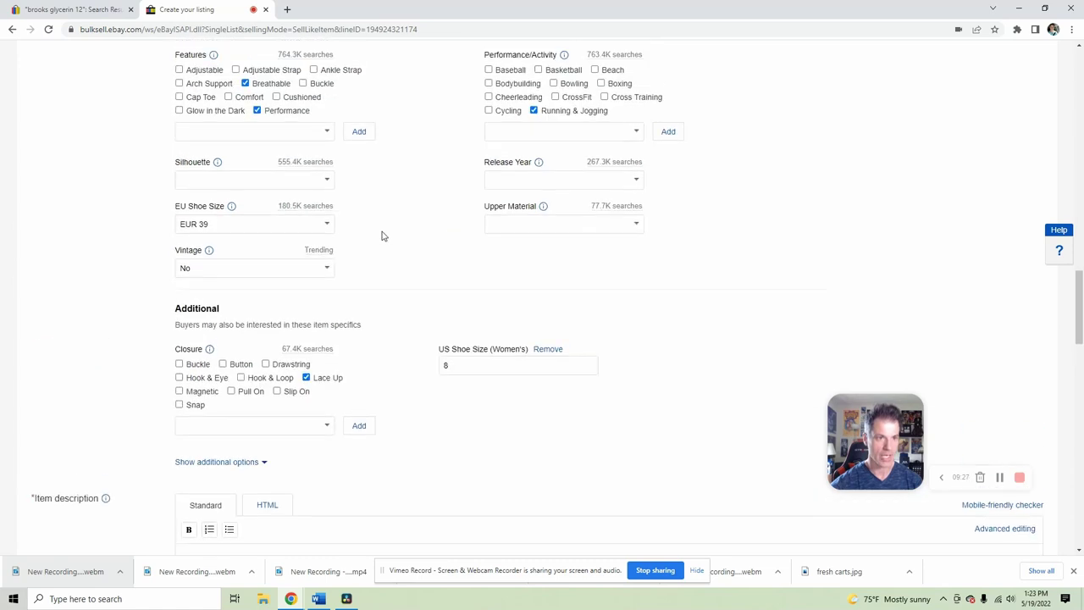
{"action": "left_click", "coordinate": [215, 228]}
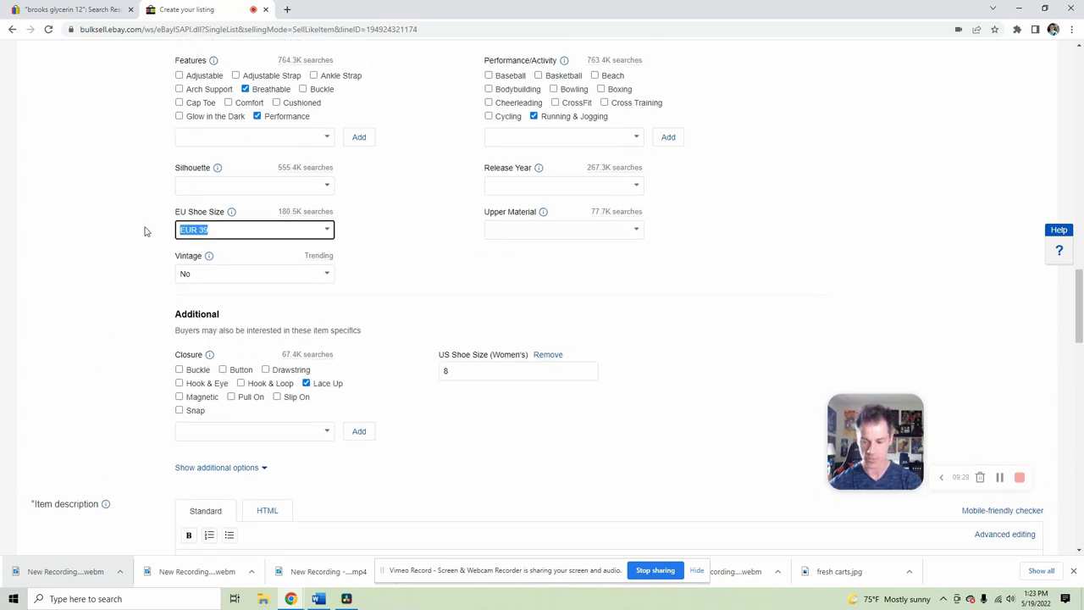
{"action": "type", "text": "44"}
{"action": "left_click", "coordinate": [194, 247]}
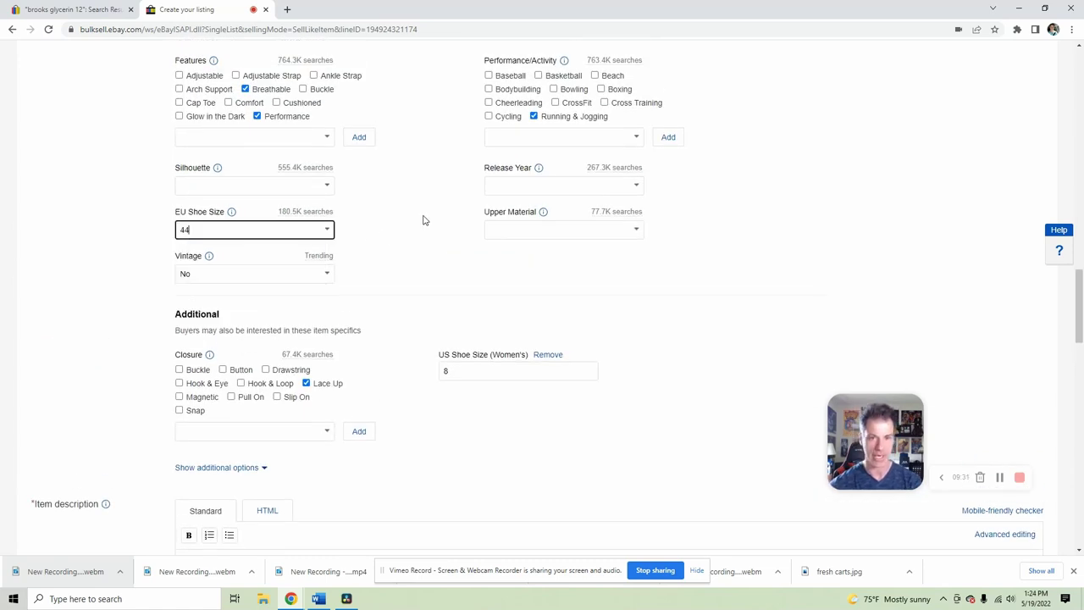
{"action": "scroll", "coordinate": [423, 221], "scroll_direction": "up", "scroll_amount": 2}
{"action": "scroll", "coordinate": [424, 220], "scroll_direction": "up", "scroll_amount": 3}
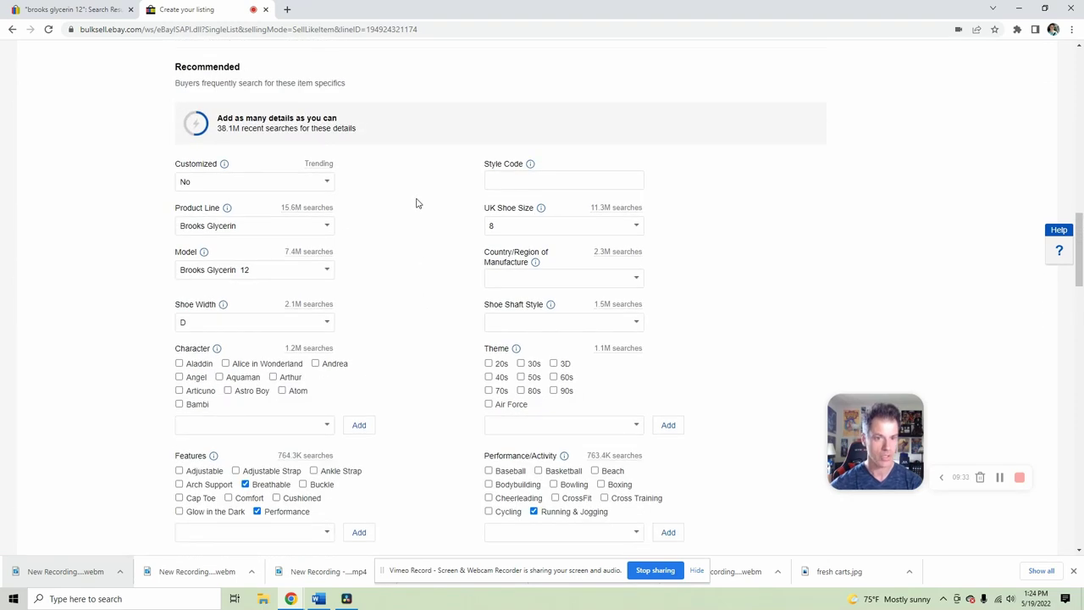
{"action": "scroll", "coordinate": [450, 286], "scroll_direction": "up", "scroll_amount": 5}
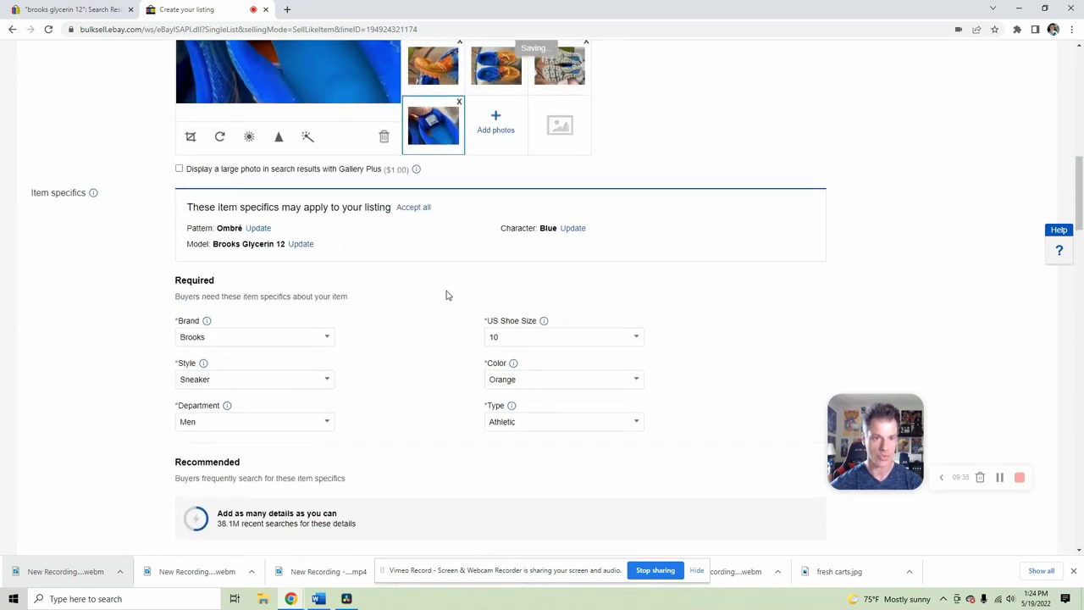
{"action": "scroll", "coordinate": [438, 310], "scroll_direction": "down", "scroll_amount": 7}
{"action": "scroll", "coordinate": [429, 321], "scroll_direction": "down", "scroll_amount": 3}
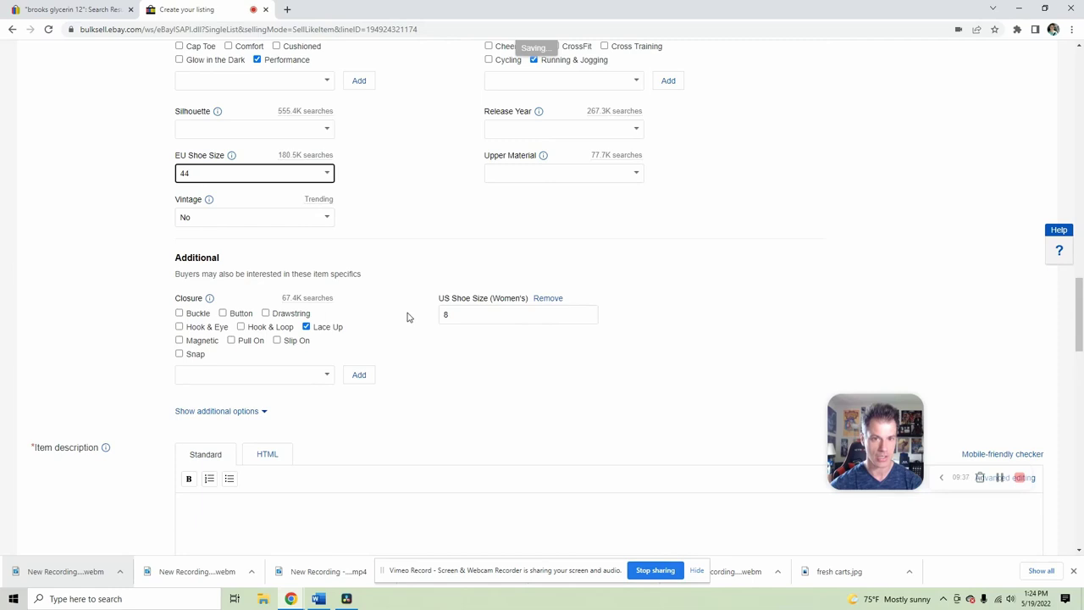
{"action": "scroll", "coordinate": [407, 315], "scroll_direction": "down", "scroll_amount": 3}
- Drop the women's US size row; paste the title into the description and add rub-mark, insole, sole and shipping notes
{"action": "left_click", "coordinate": [551, 74]}
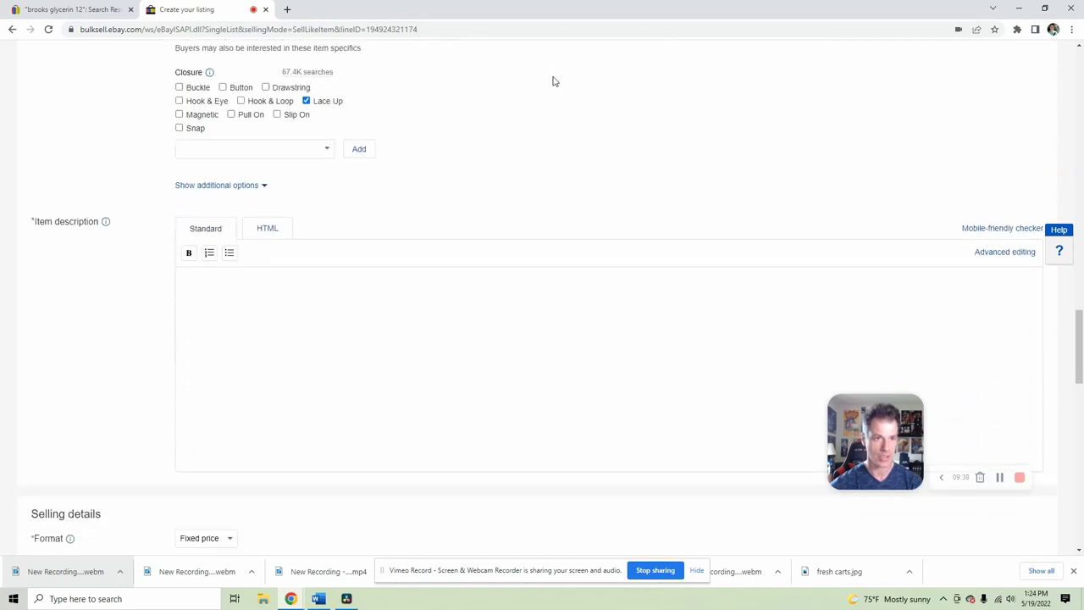
{"action": "right_click", "coordinate": [227, 276]}
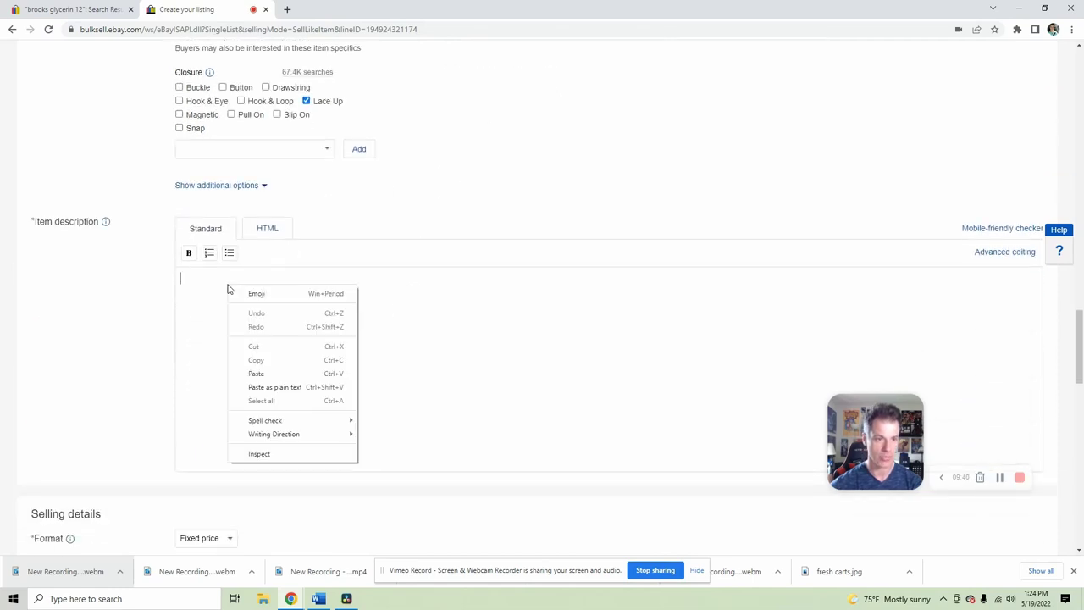
{"action": "left_click", "coordinate": [257, 375]}
{"action": "type", "text": ". Sma"}
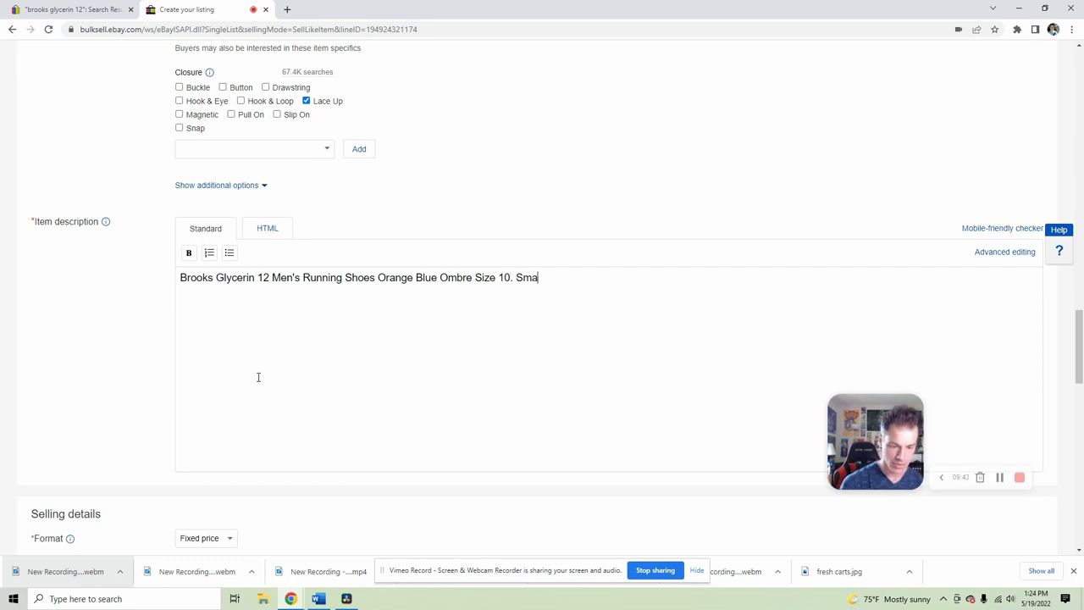
{"action": "type", "text": "ll rub mark - see iam"}
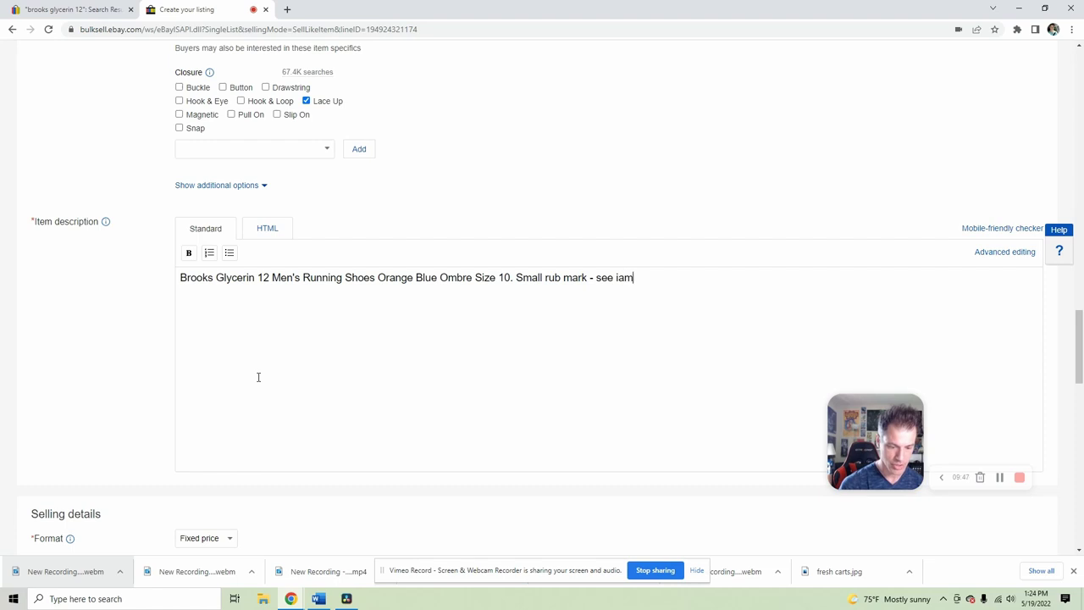
{"action": "key", "text": "BackSpace"}
{"action": "key", "text": "BackSpace"}
{"action": "type", "text": "mag"}
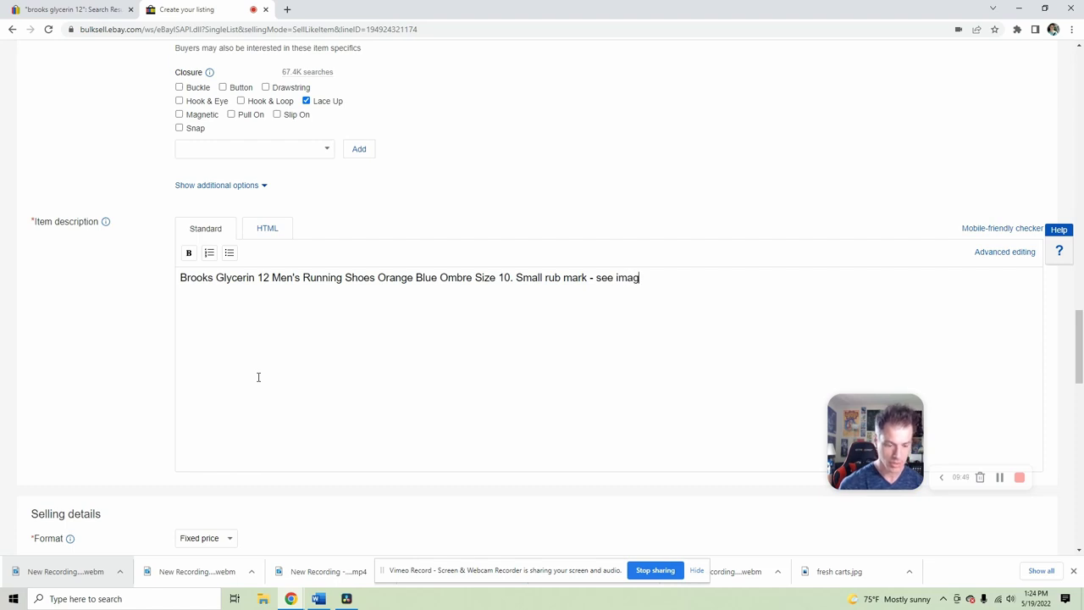
{"action": "type", "text": "e. Excellent "}
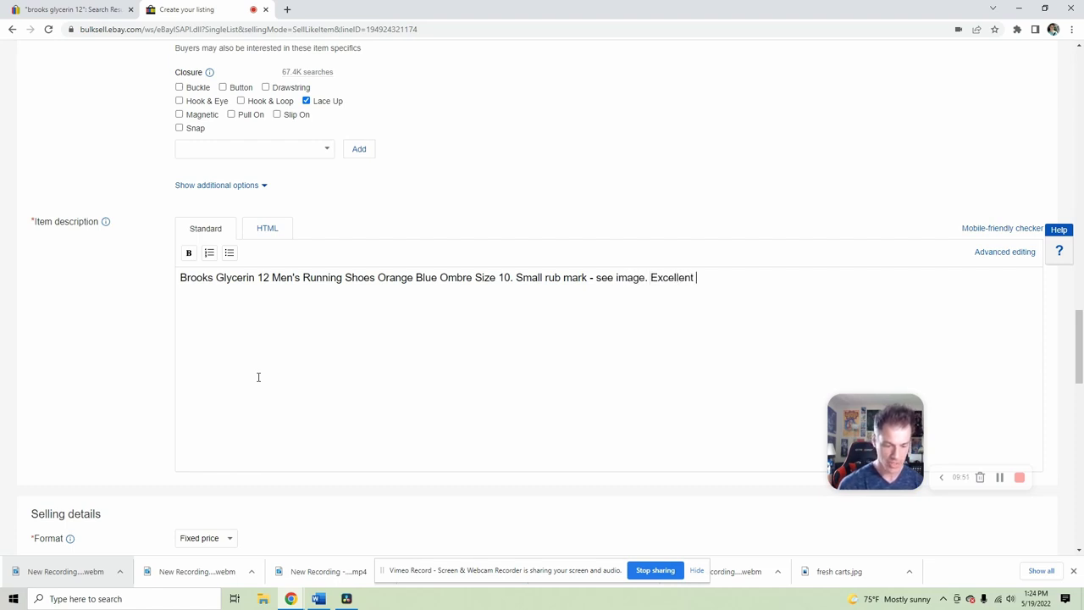
{"action": "type", "text": "insoles and thi"}
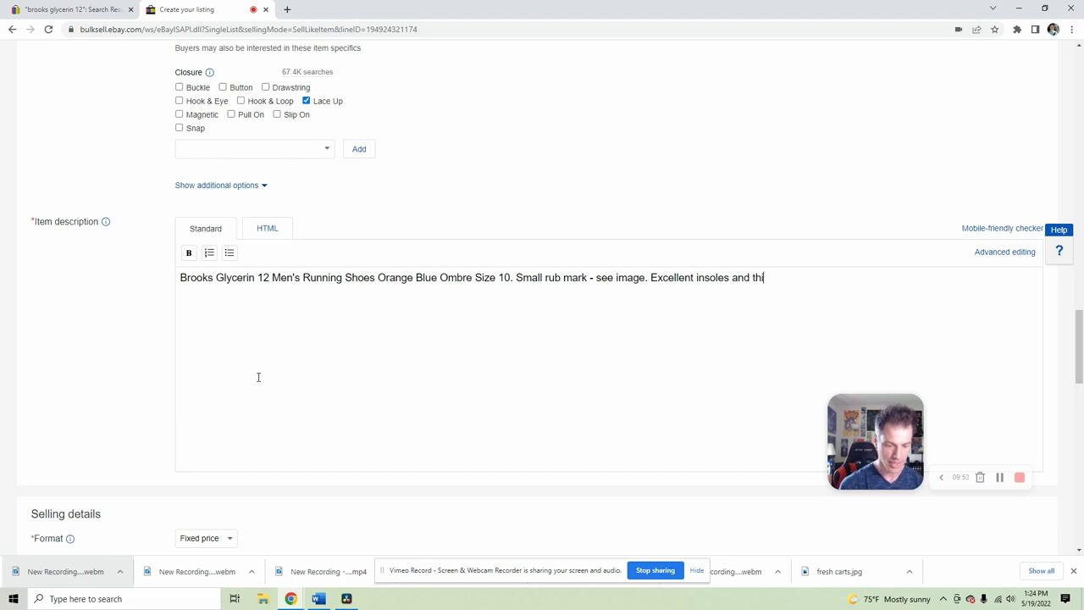
{"action": "type", "text": "ck soles. "}
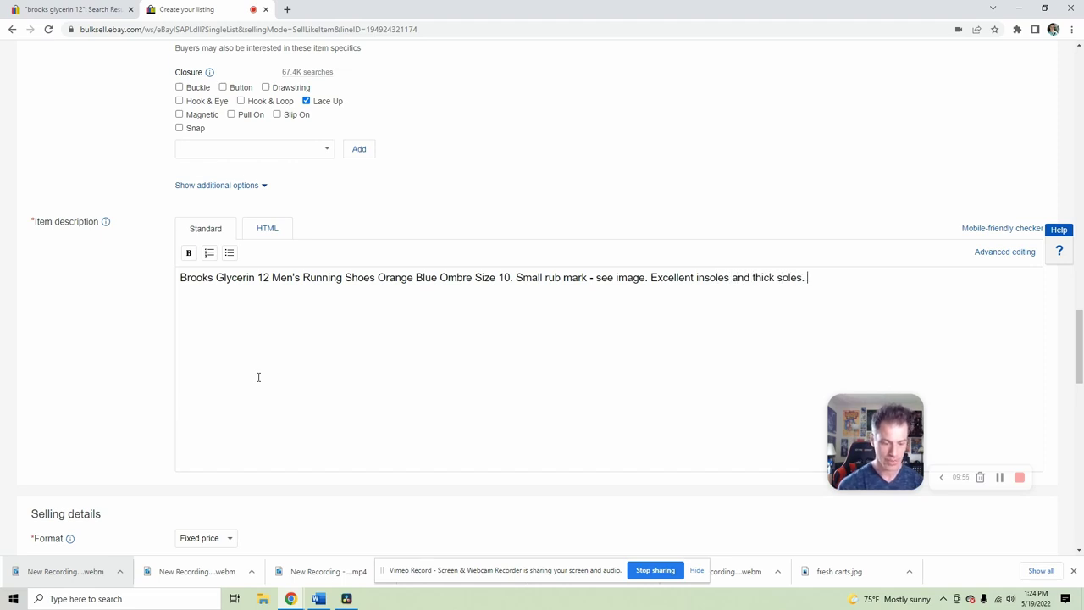
{"action": "type", "text": "Ships out quickly."}
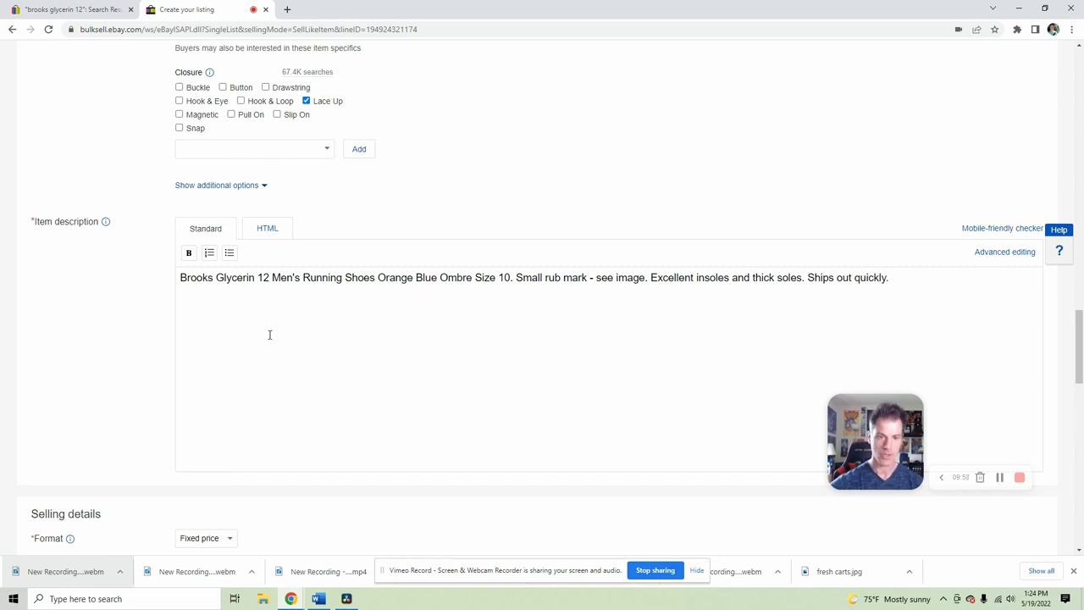
- Enter 69.98 as the Buy It Now price
{"action": "scroll", "coordinate": [269, 335], "scroll_direction": "down", "scroll_amount": 5}
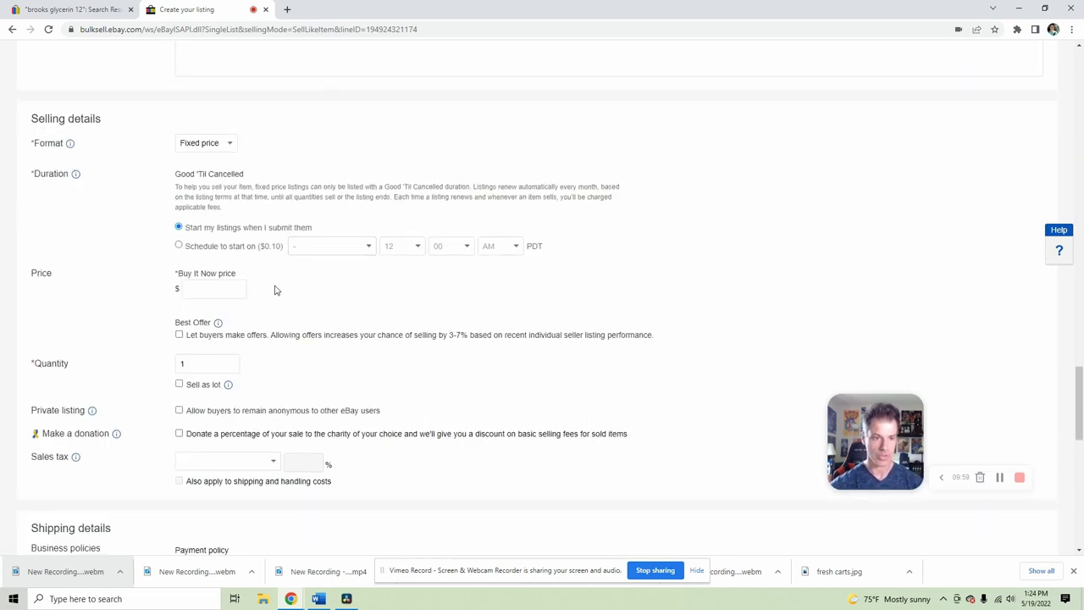
{"action": "left_click", "coordinate": [225, 288]}
{"action": "type", "text": "69.98"}
- Set the package dimensions to 15 × 9 × 6 inches and the weight to 2 lbs
{"action": "scroll", "coordinate": [320, 312], "scroll_direction": "down", "scroll_amount": 4}
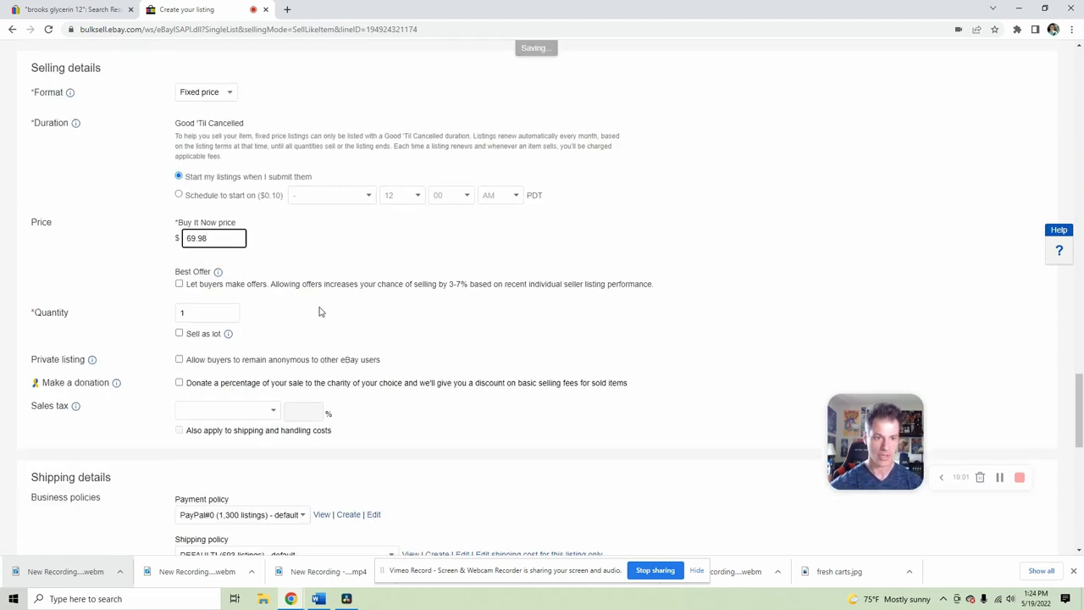
{"action": "left_click", "coordinate": [324, 349]}
{"action": "type", "text": "15"}
{"action": "key", "text": "Tab"}
{"action": "type", "text": "9"}
{"action": "key", "text": "Tab"}
{"action": "type", "text": "6"}
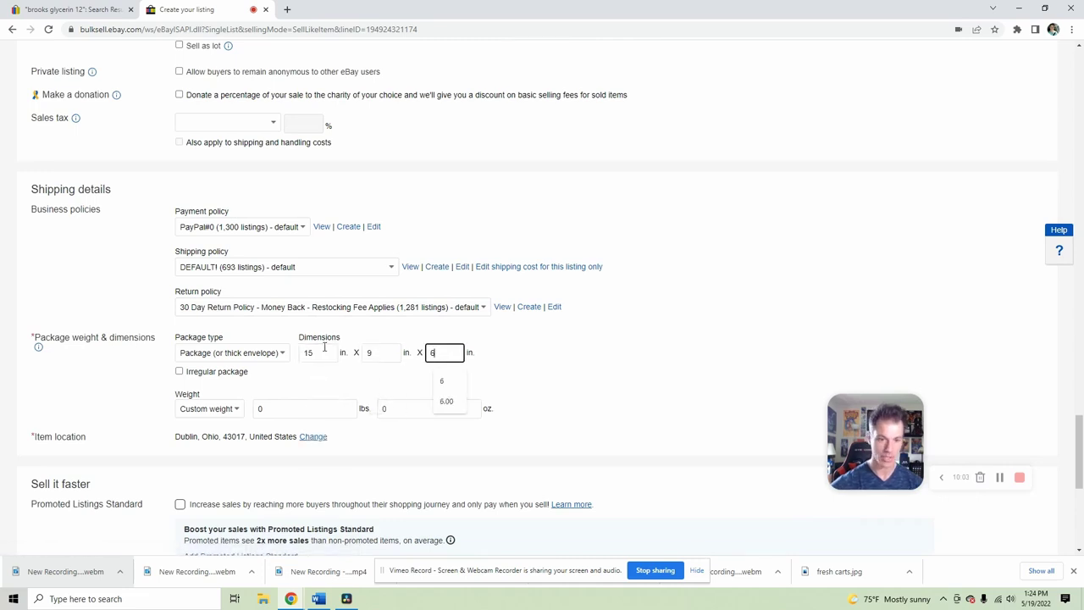
{"action": "left_click", "coordinate": [286, 415]}
{"action": "type", "text": "2"}
{"action": "left_click", "coordinate": [525, 384]}
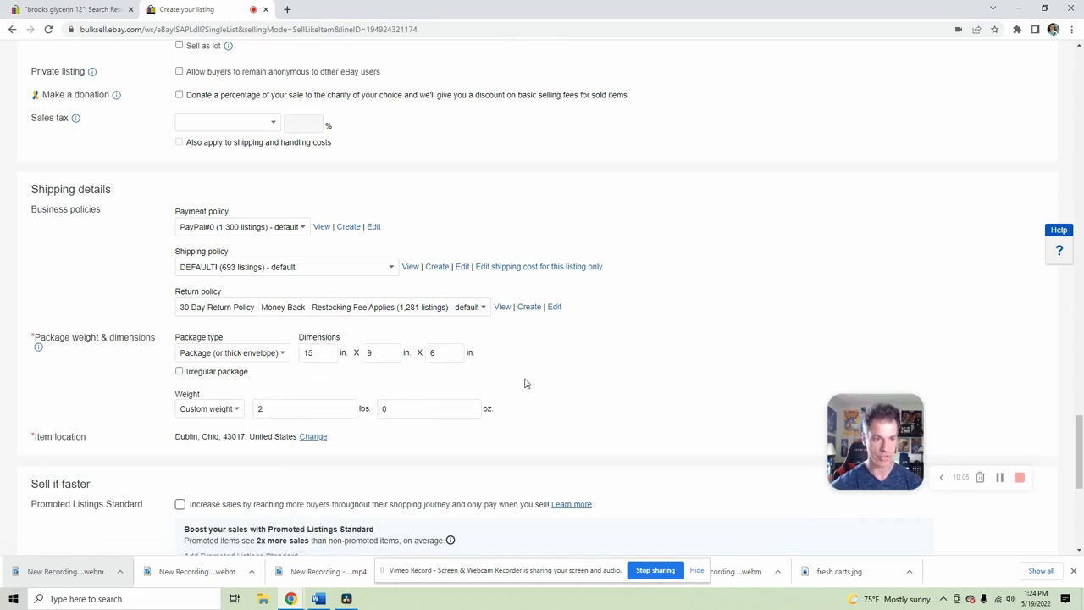